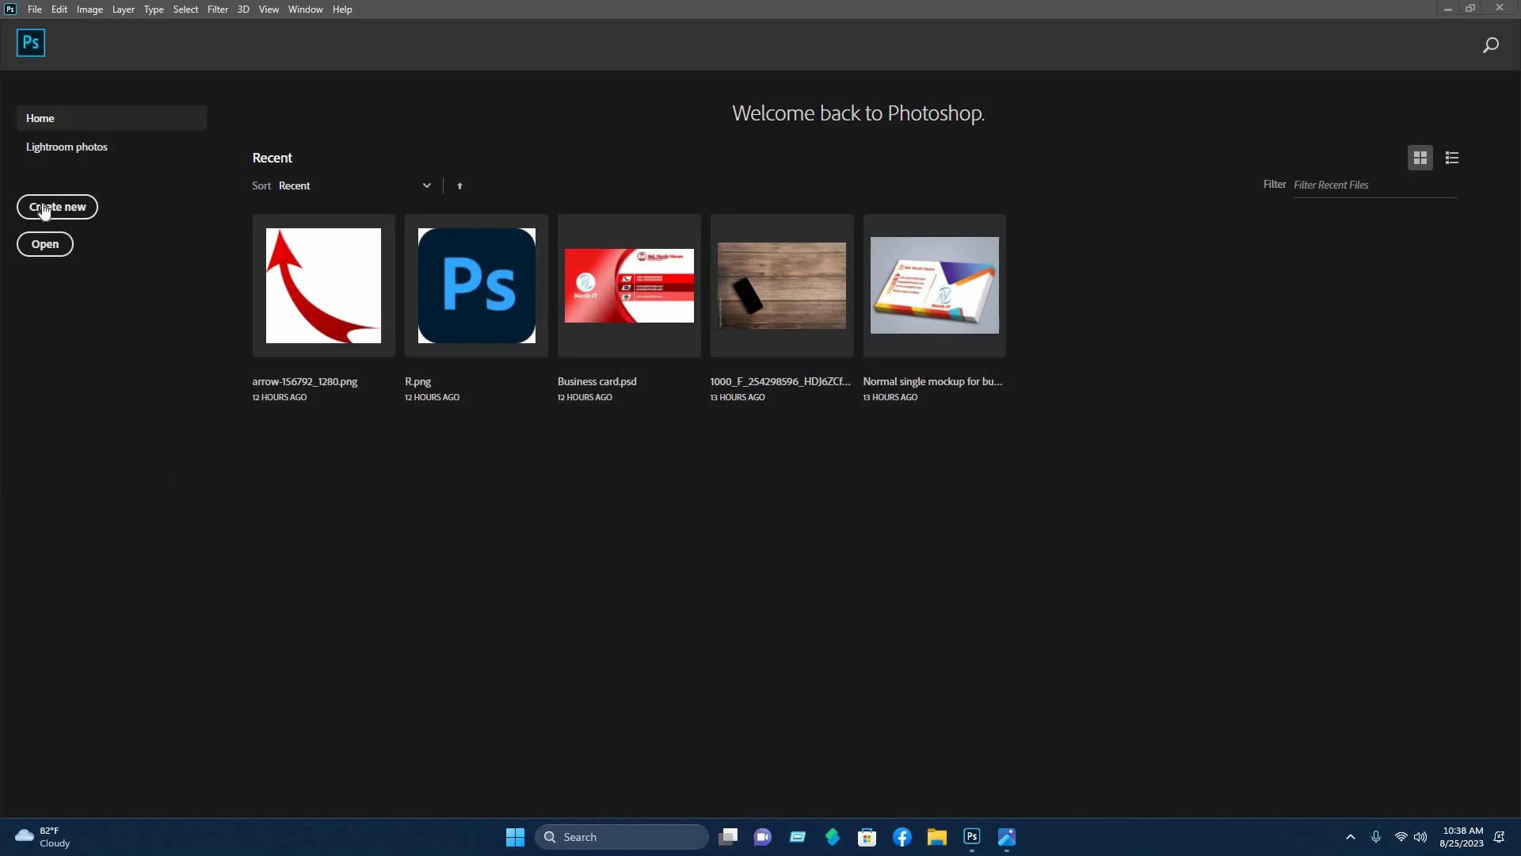
- Set up a new document in inches: width 3.5, height 2, resolution 300
left_click(44, 209)
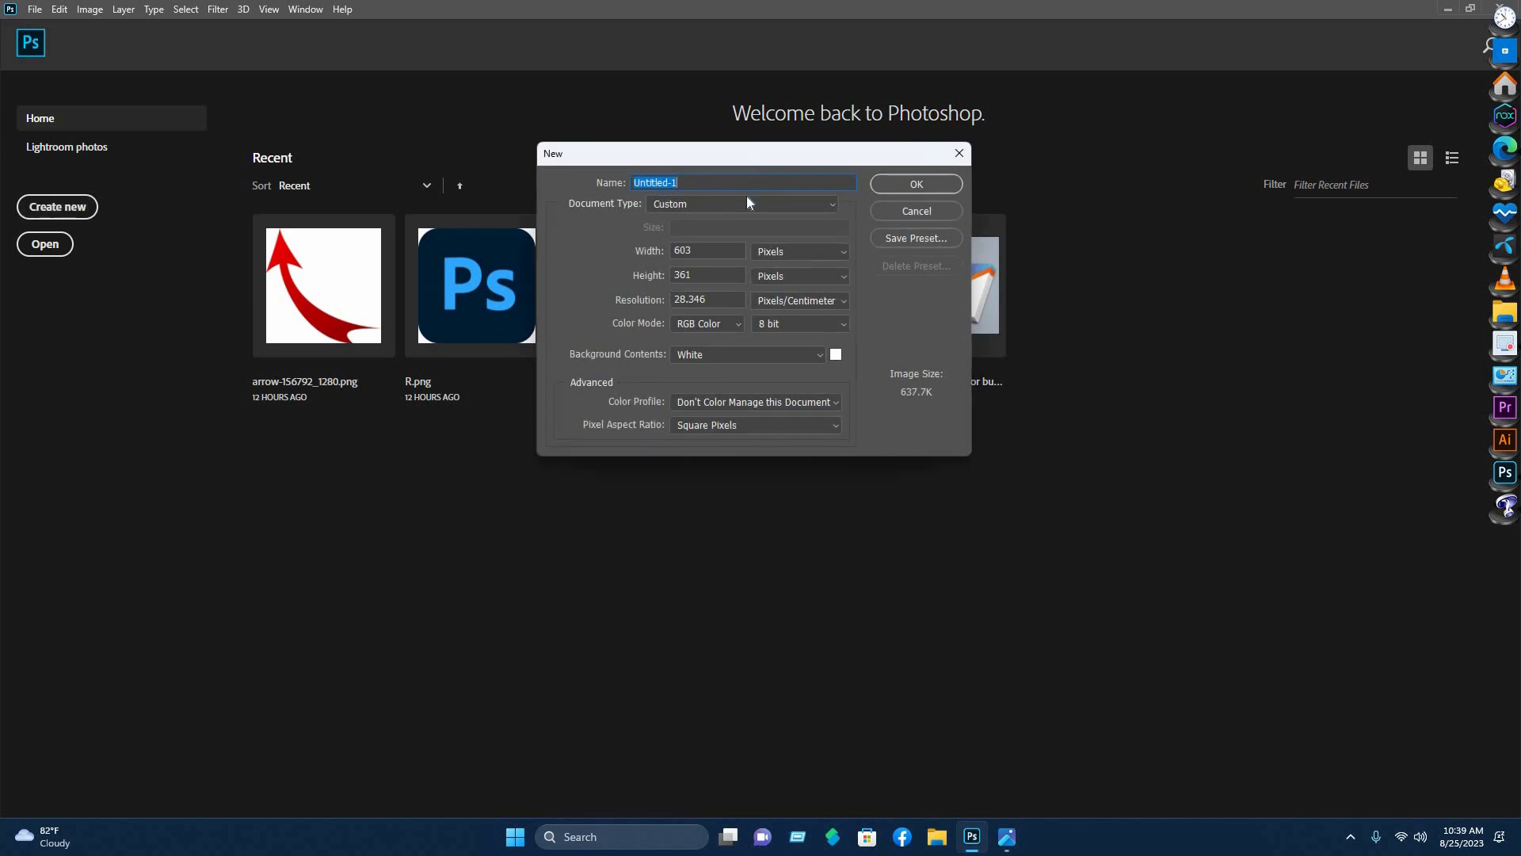
left_click(800, 294)
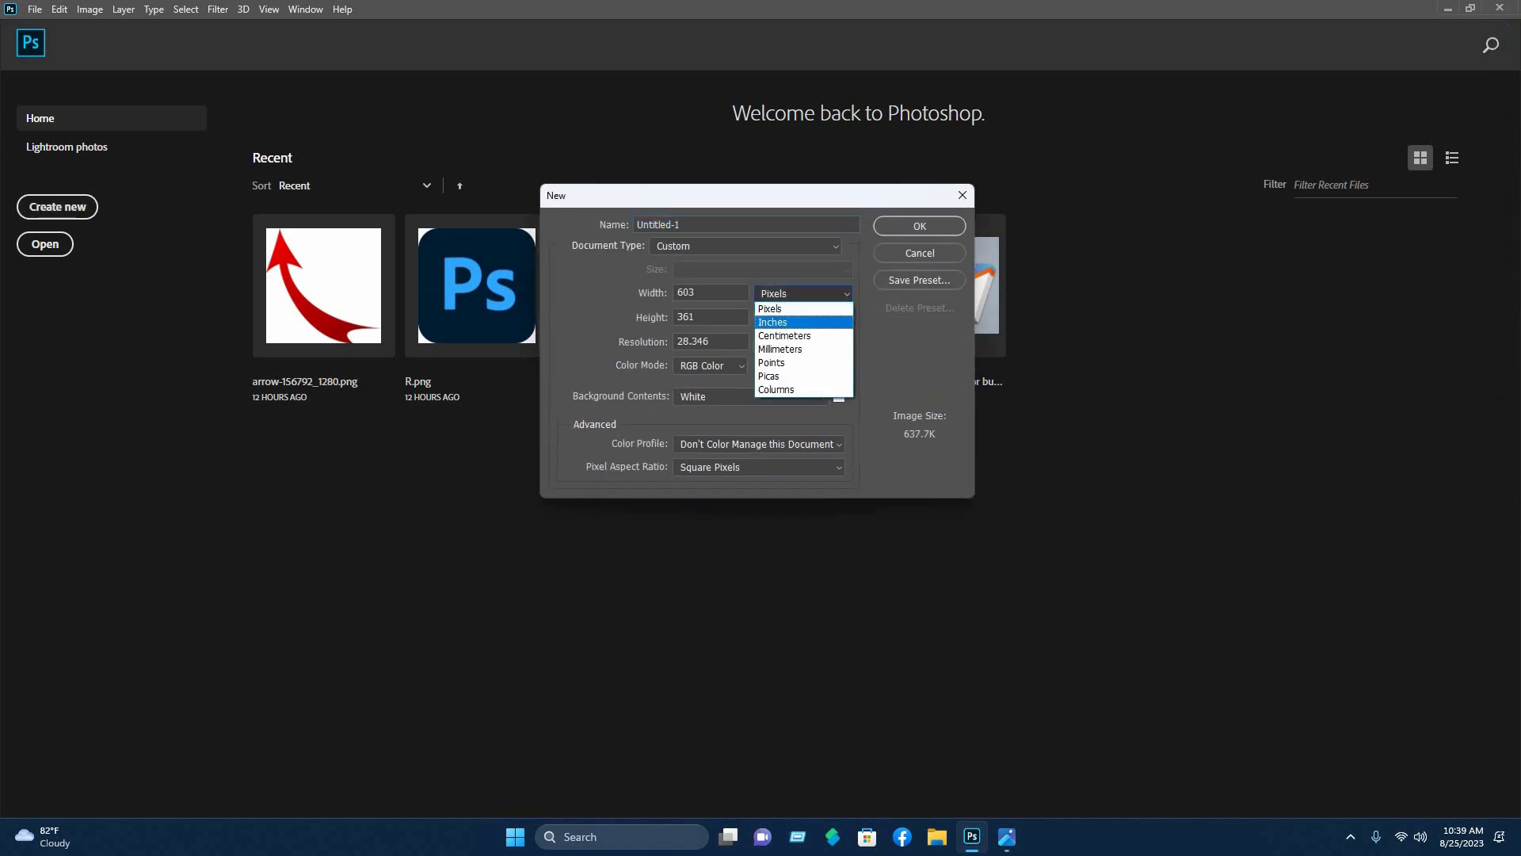
left_click(774, 322)
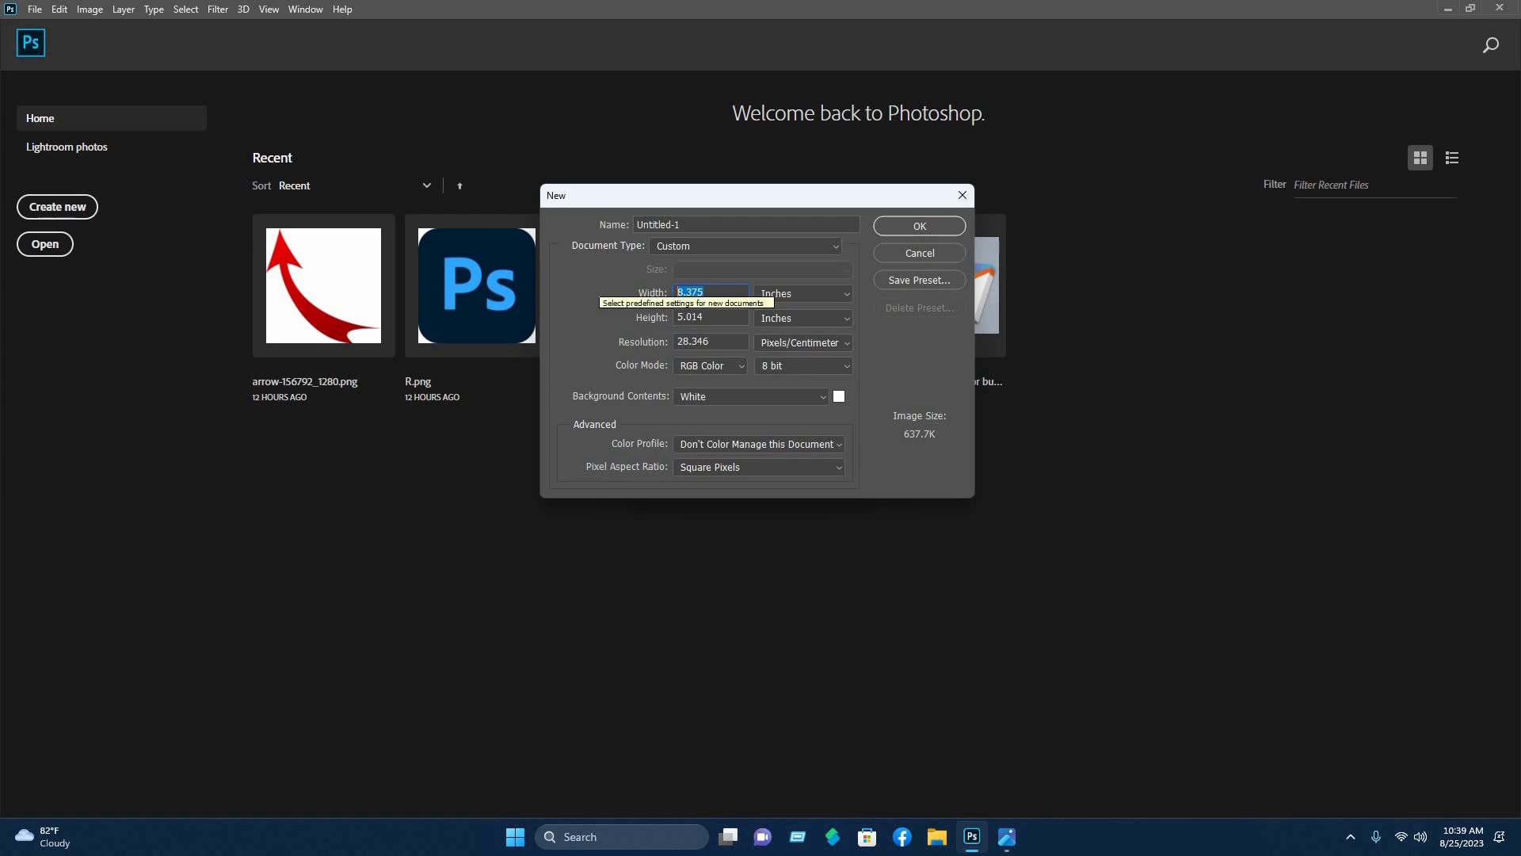
type("3.5")
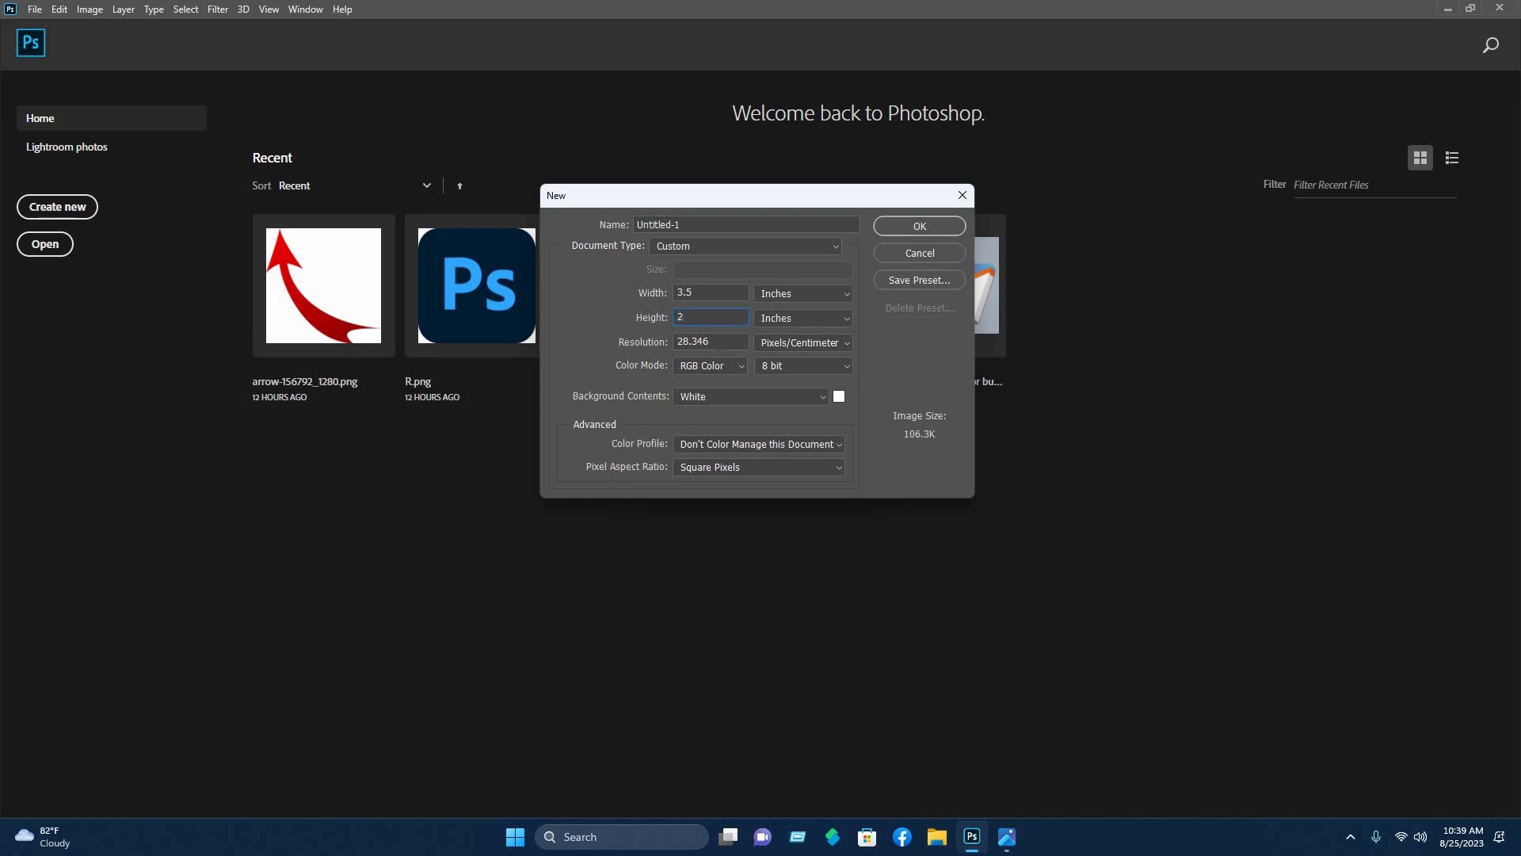
double_click(698, 341)
type("300")
- Create the 3.5 × 2 inch canvas and curve a Pen shape path from its left edge up to the right edge
left_click(920, 226)
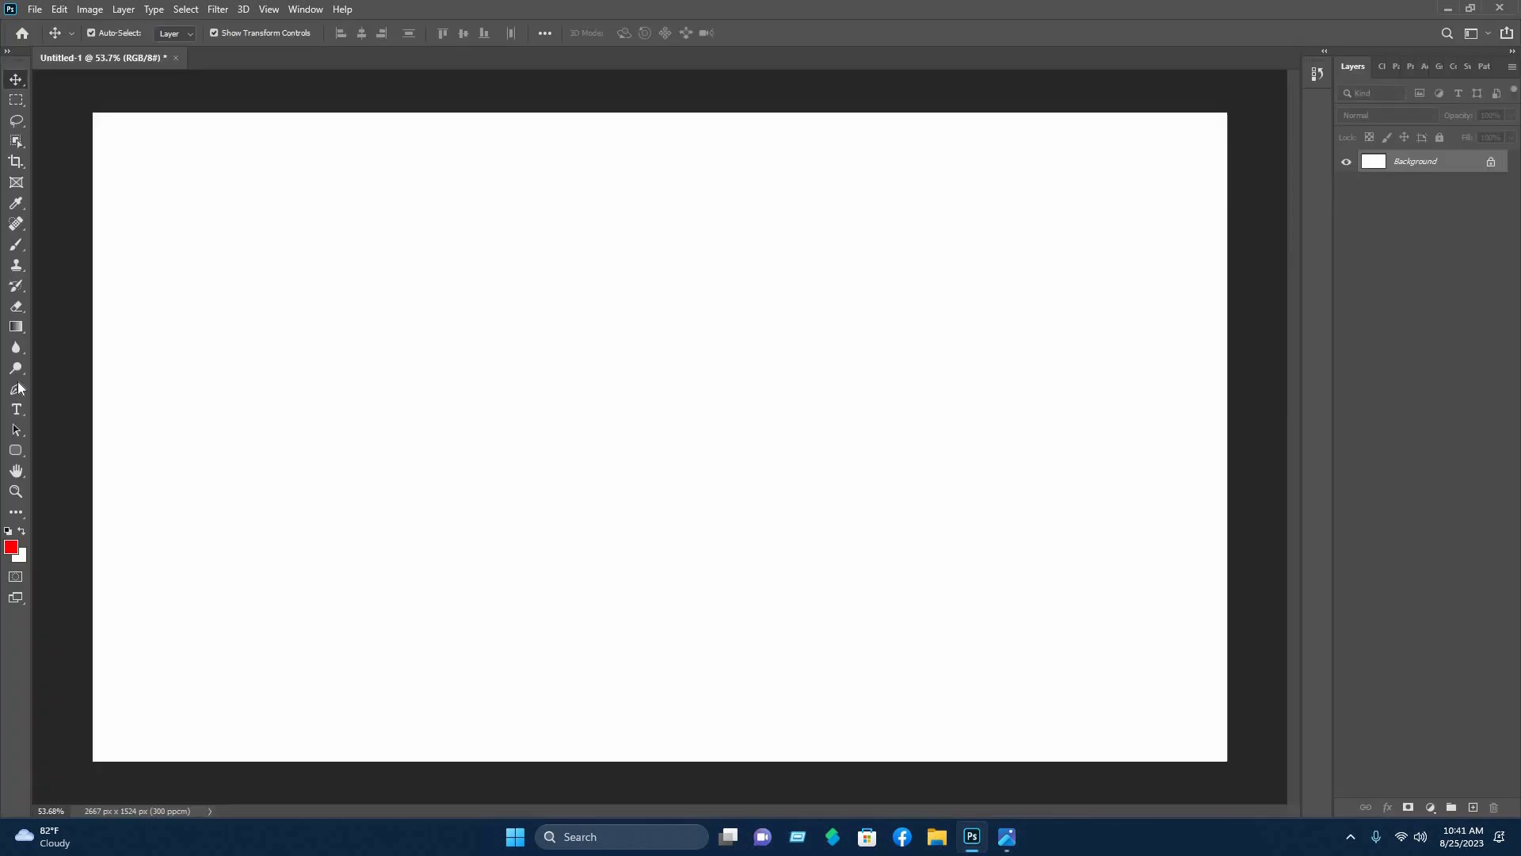
left_click(17, 386)
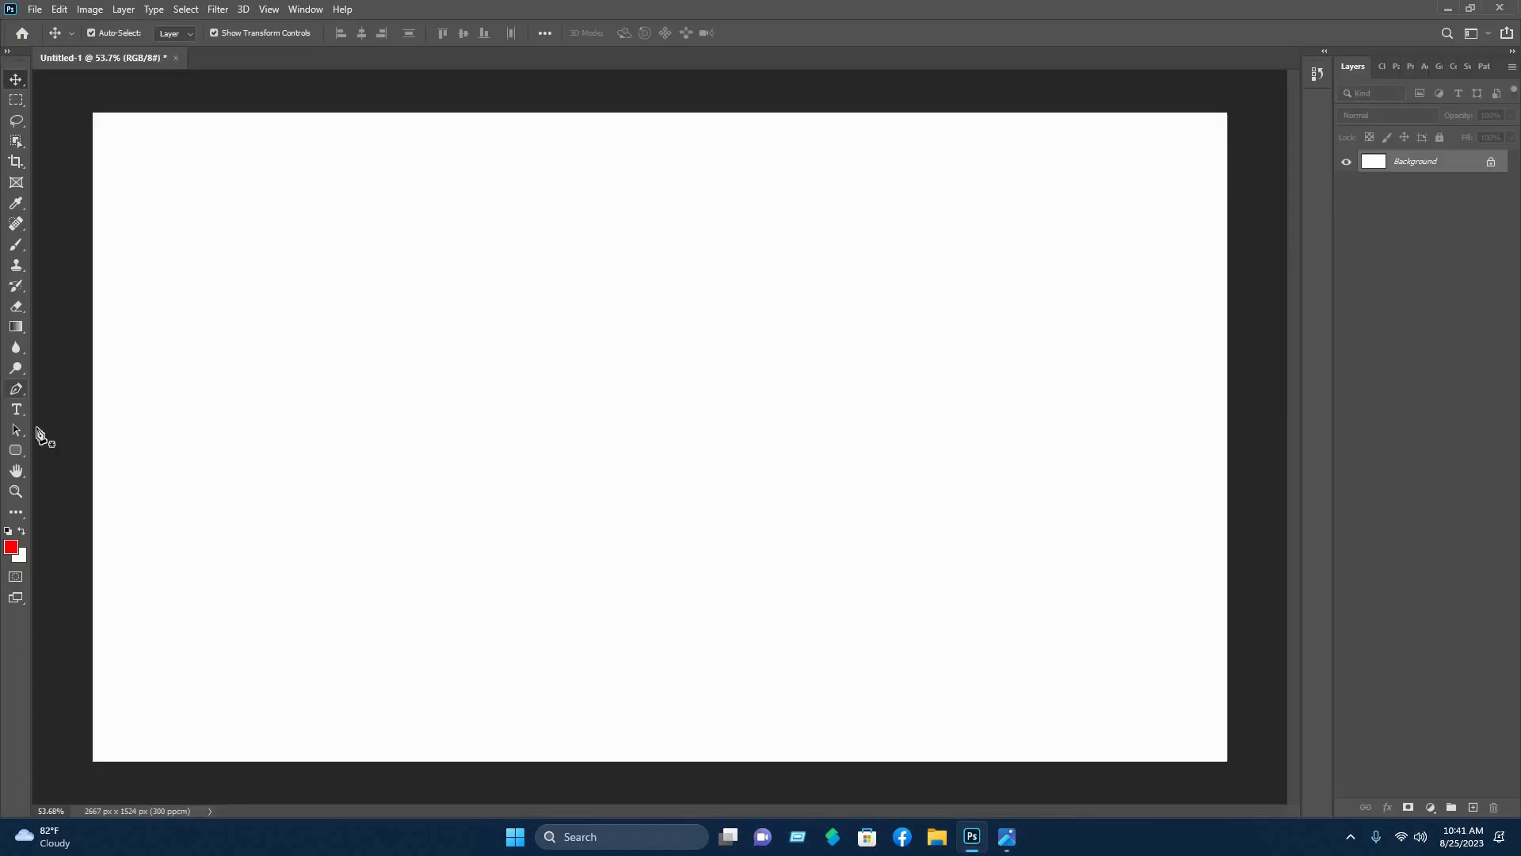
left_click(91, 712)
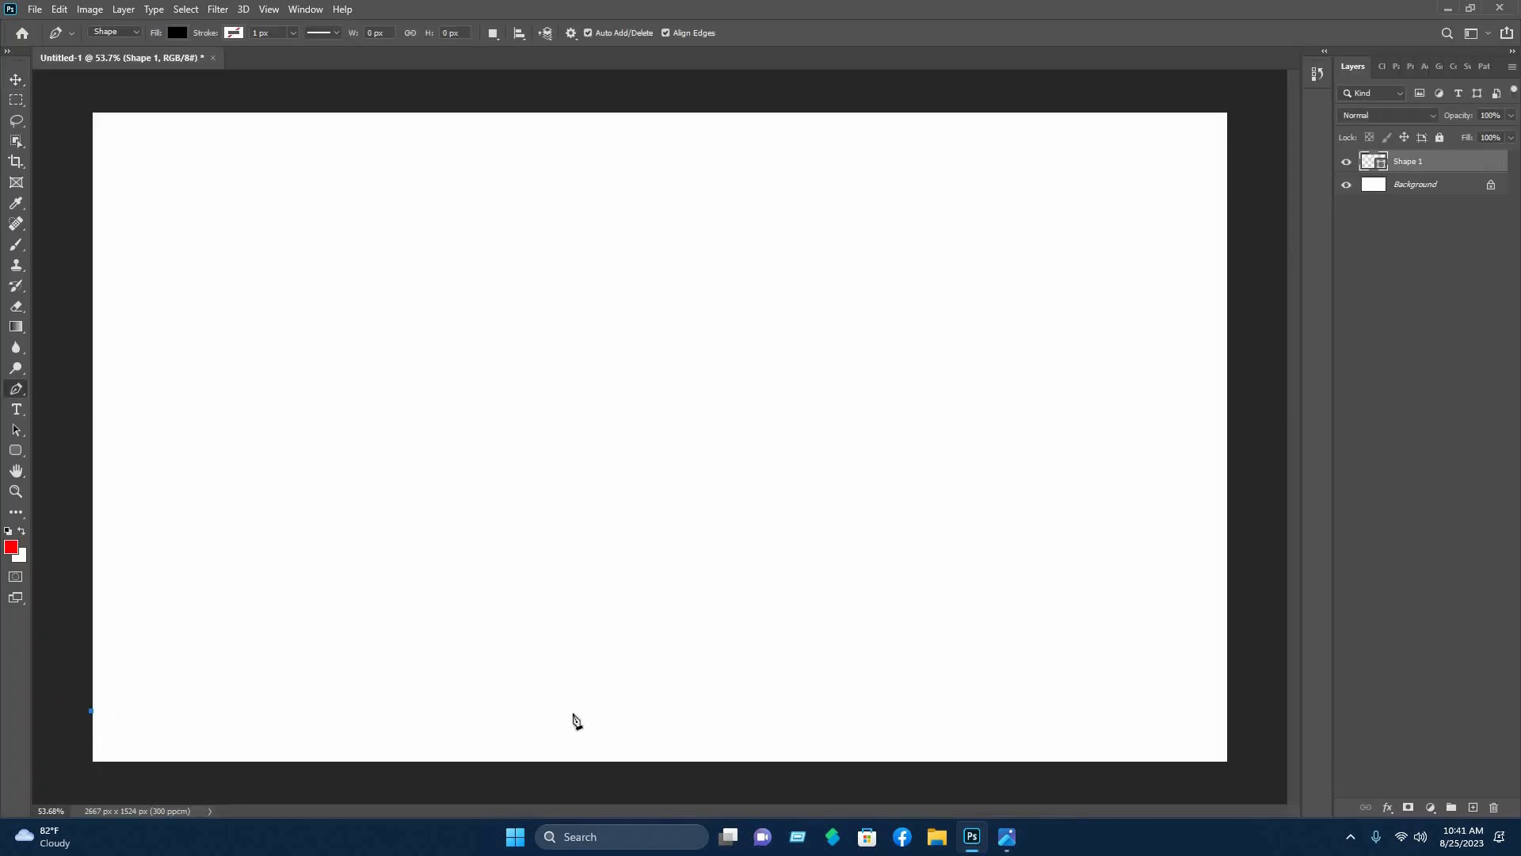
left_click_drag(572, 714, 824, 606)
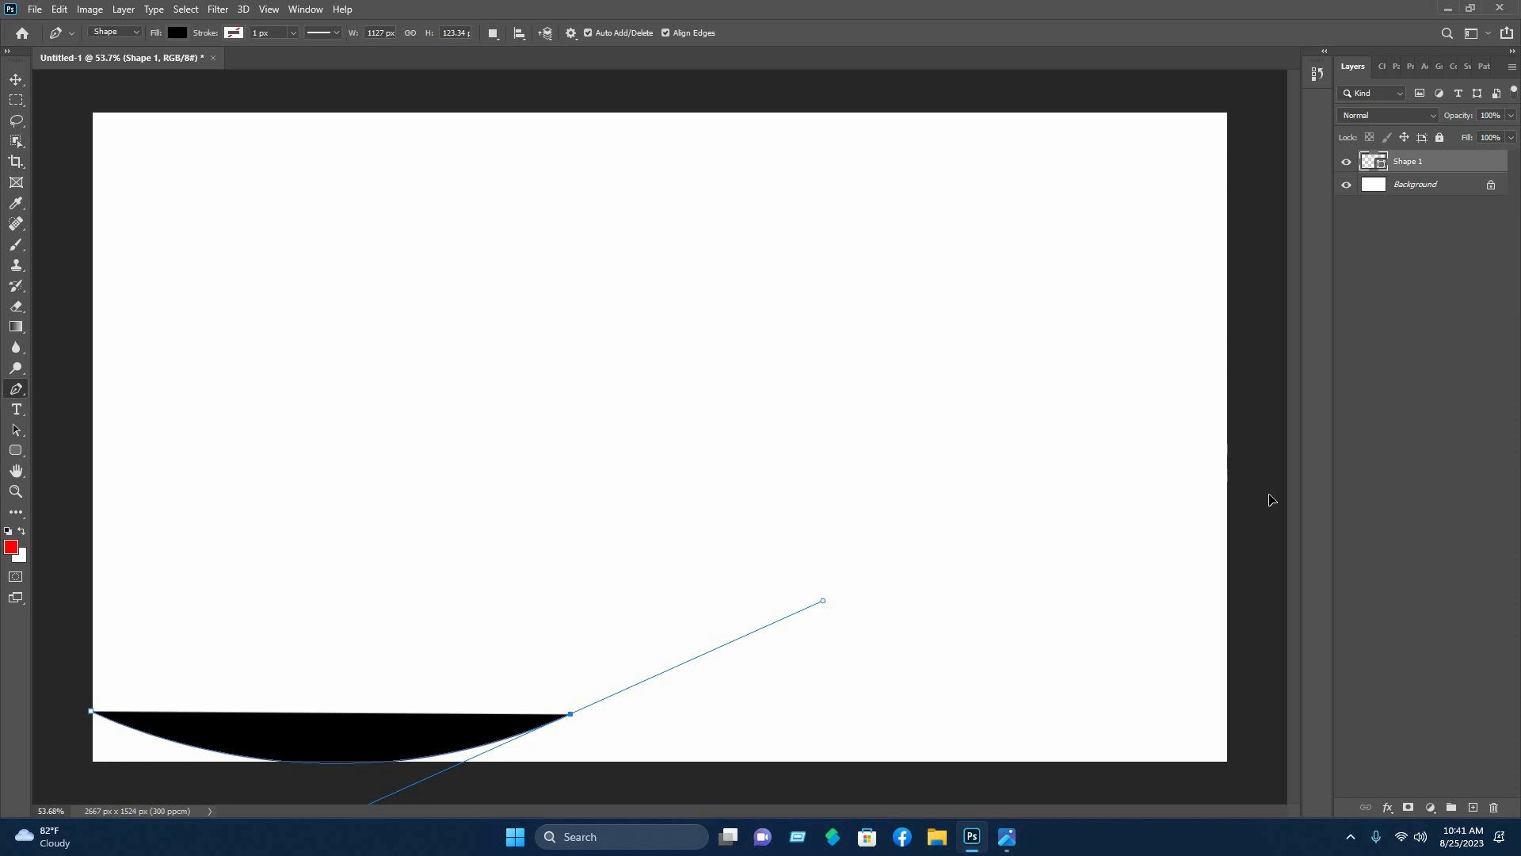
left_click_drag(1228, 454, 1091, 497)
scroll(1258, 507, "down", 8)
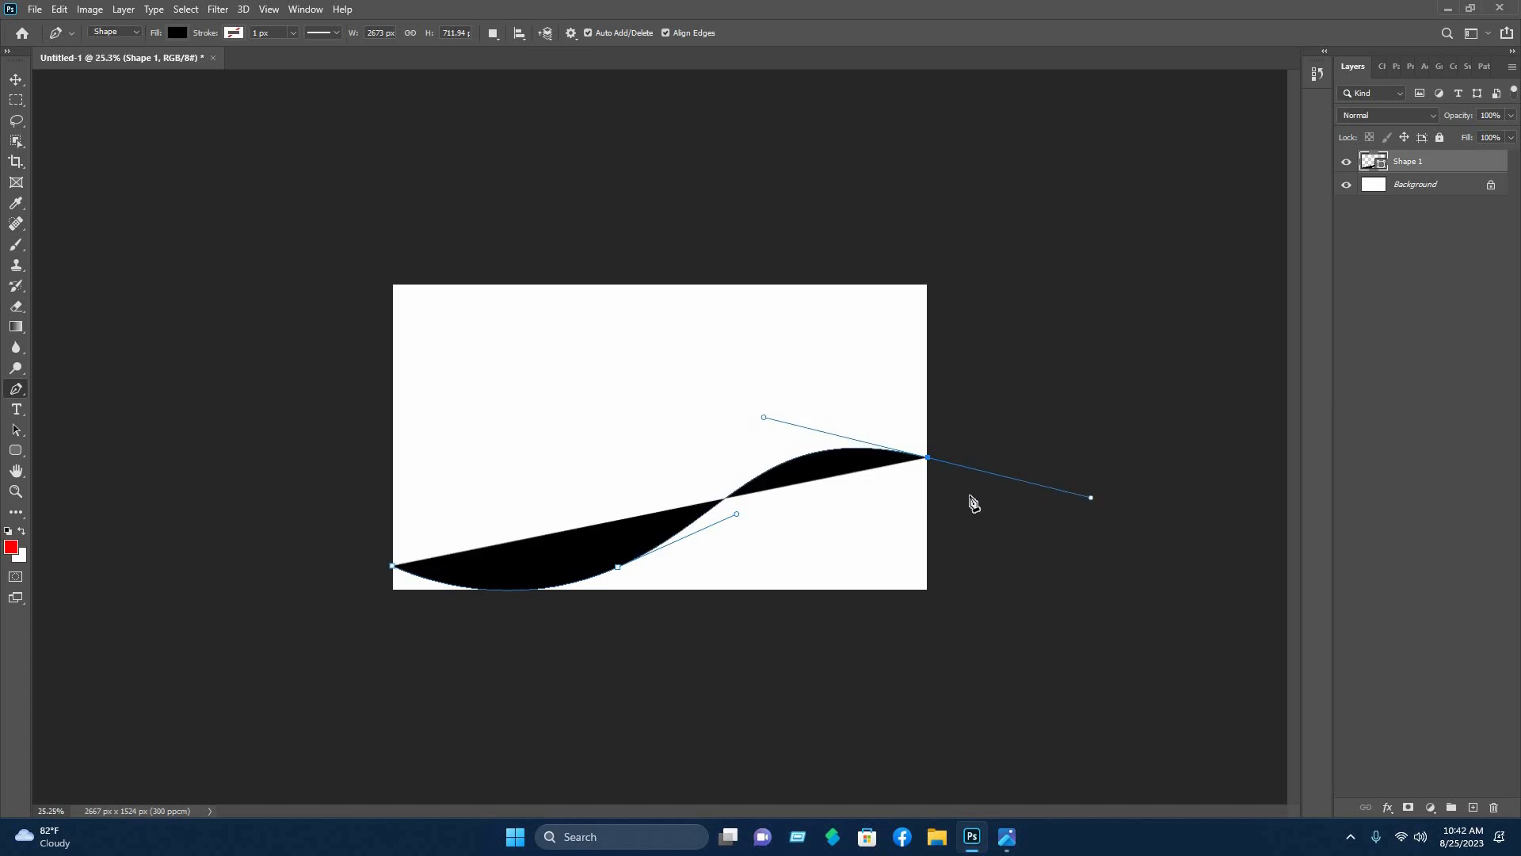
- Close the path below the canvas to form the black wave Shape 1, then deselect it
left_click(929, 458)
left_click(1117, 625)
left_click(334, 719)
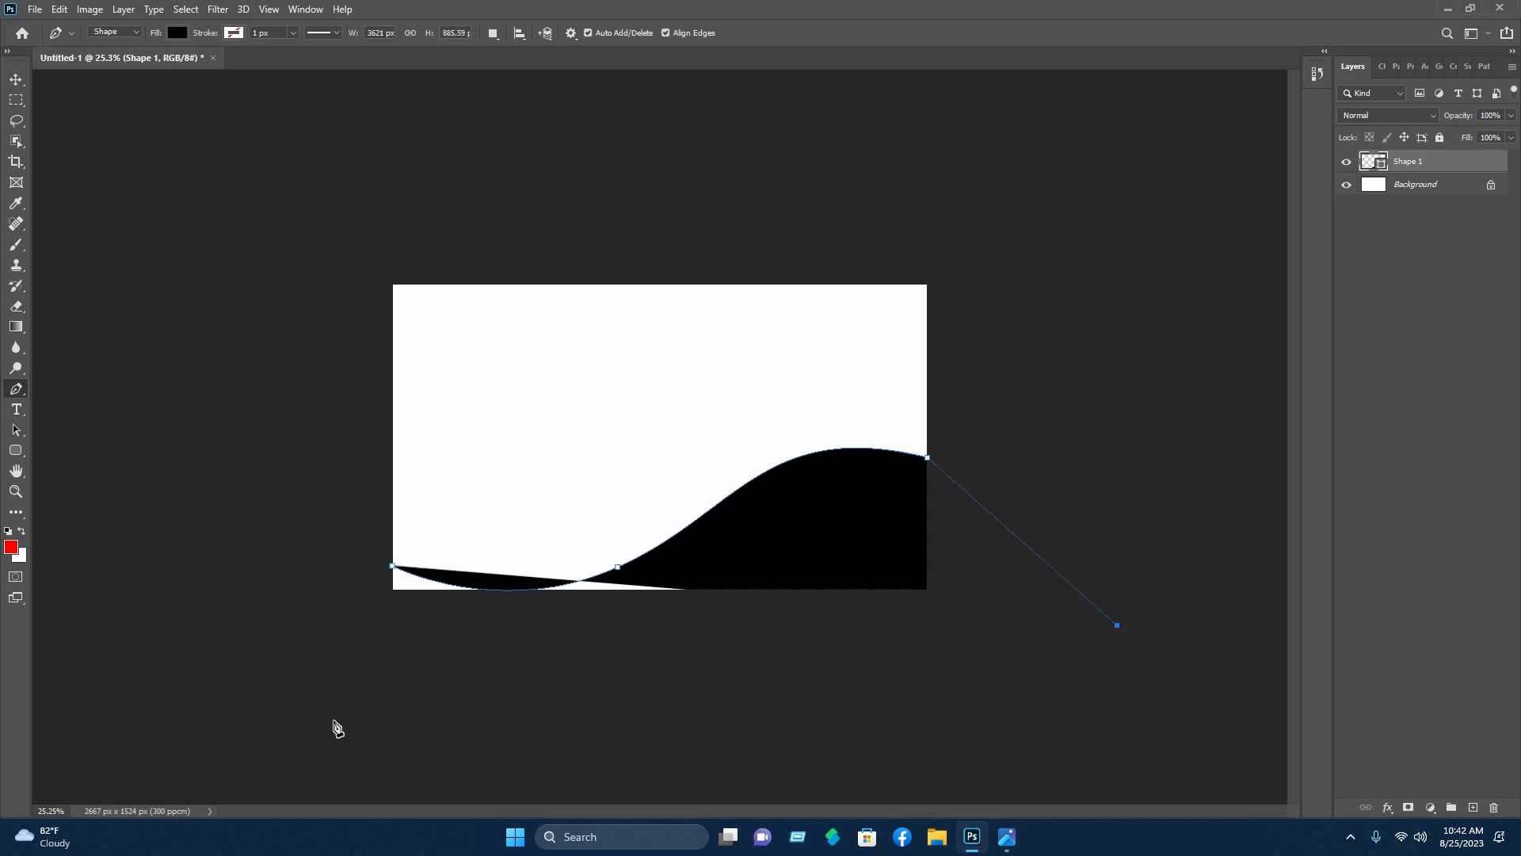
left_click(303, 562)
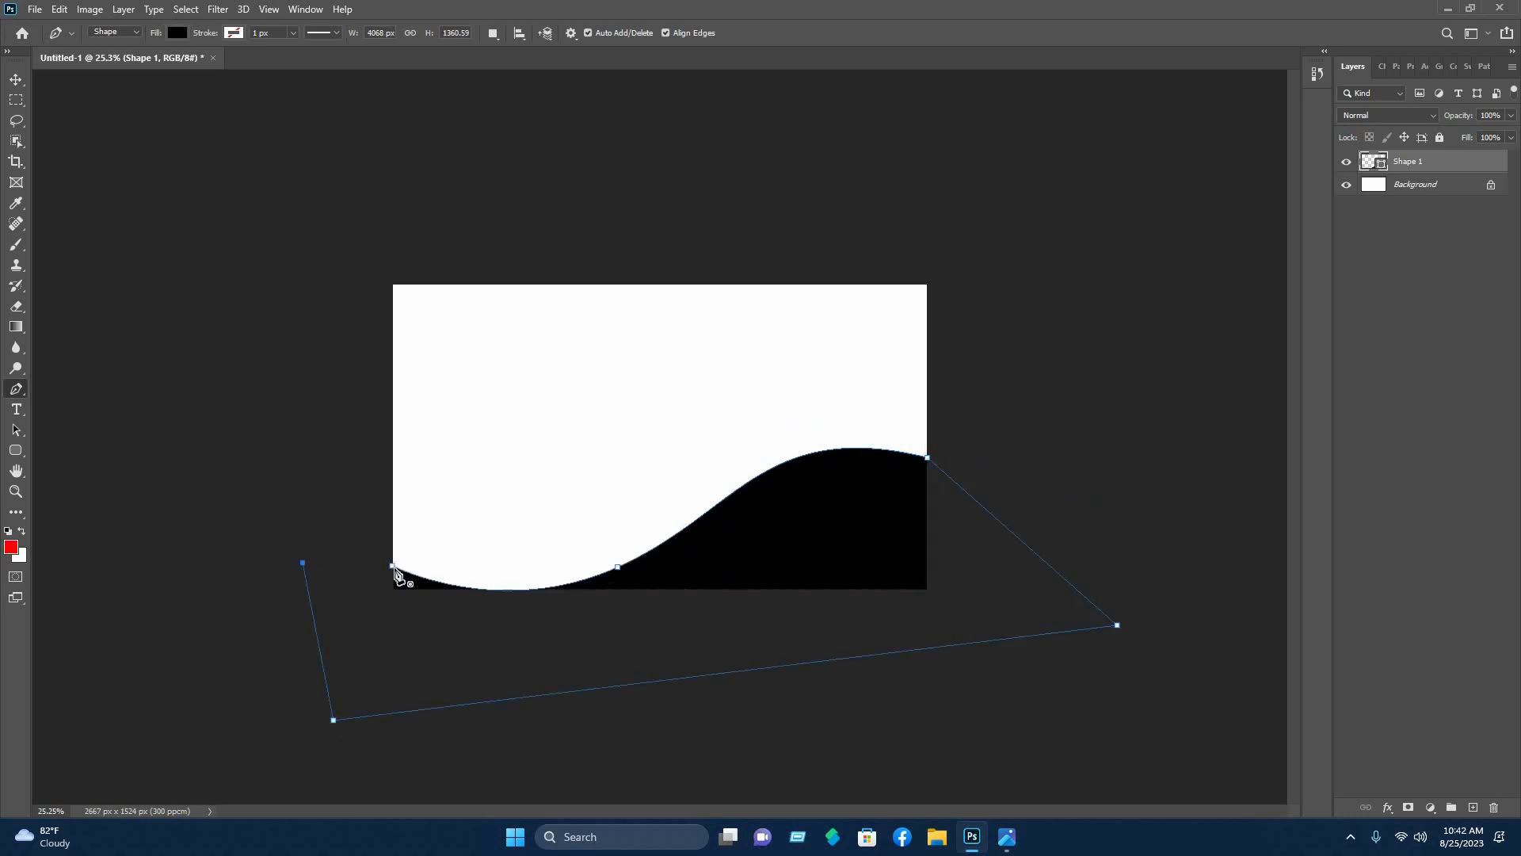
left_click(392, 566)
left_click(16, 80)
left_click(849, 315)
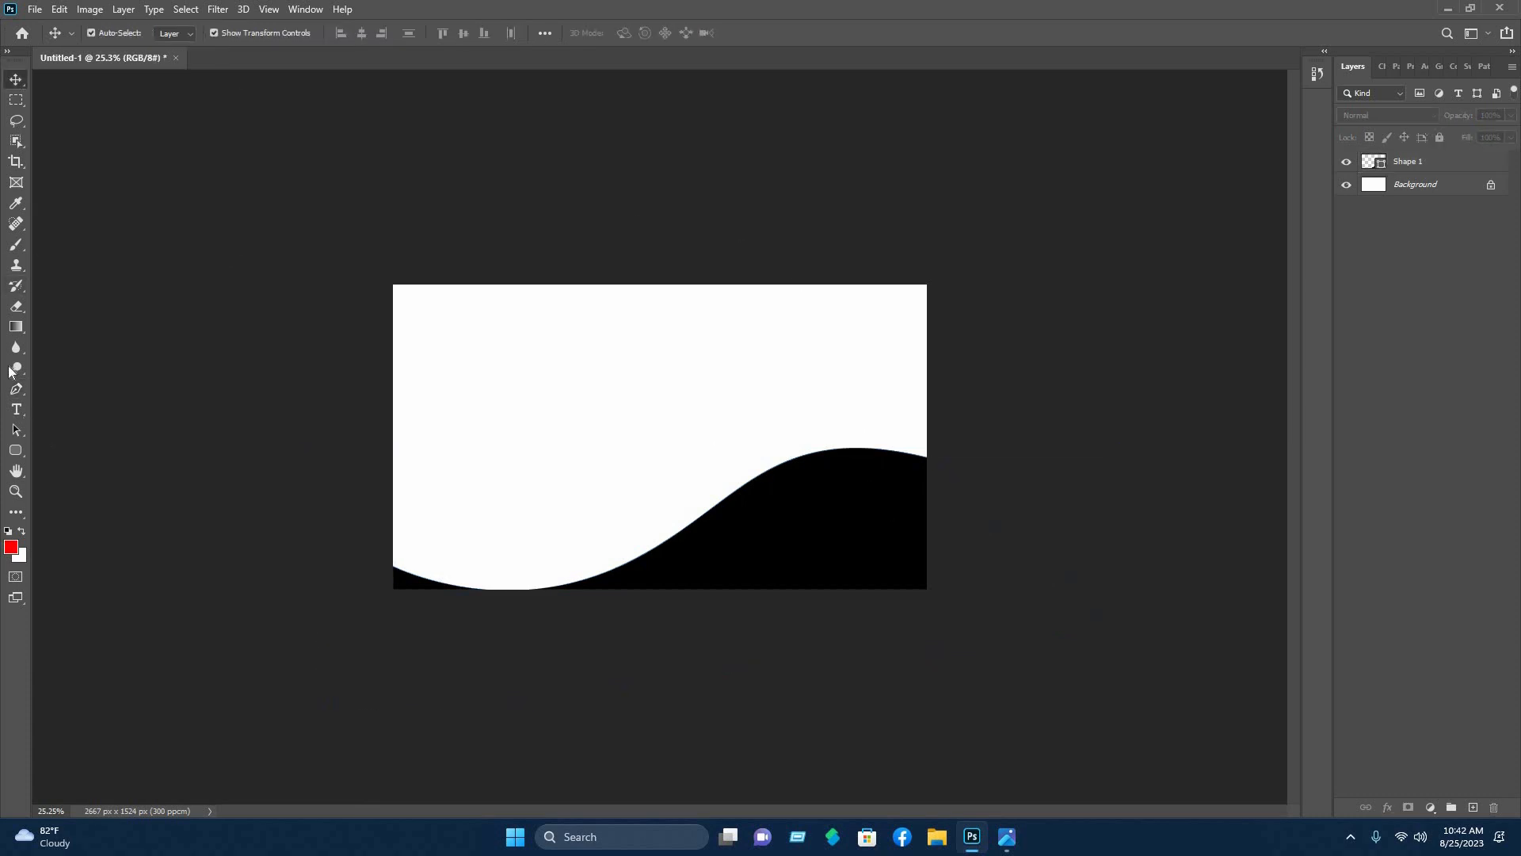
left_click(13, 389)
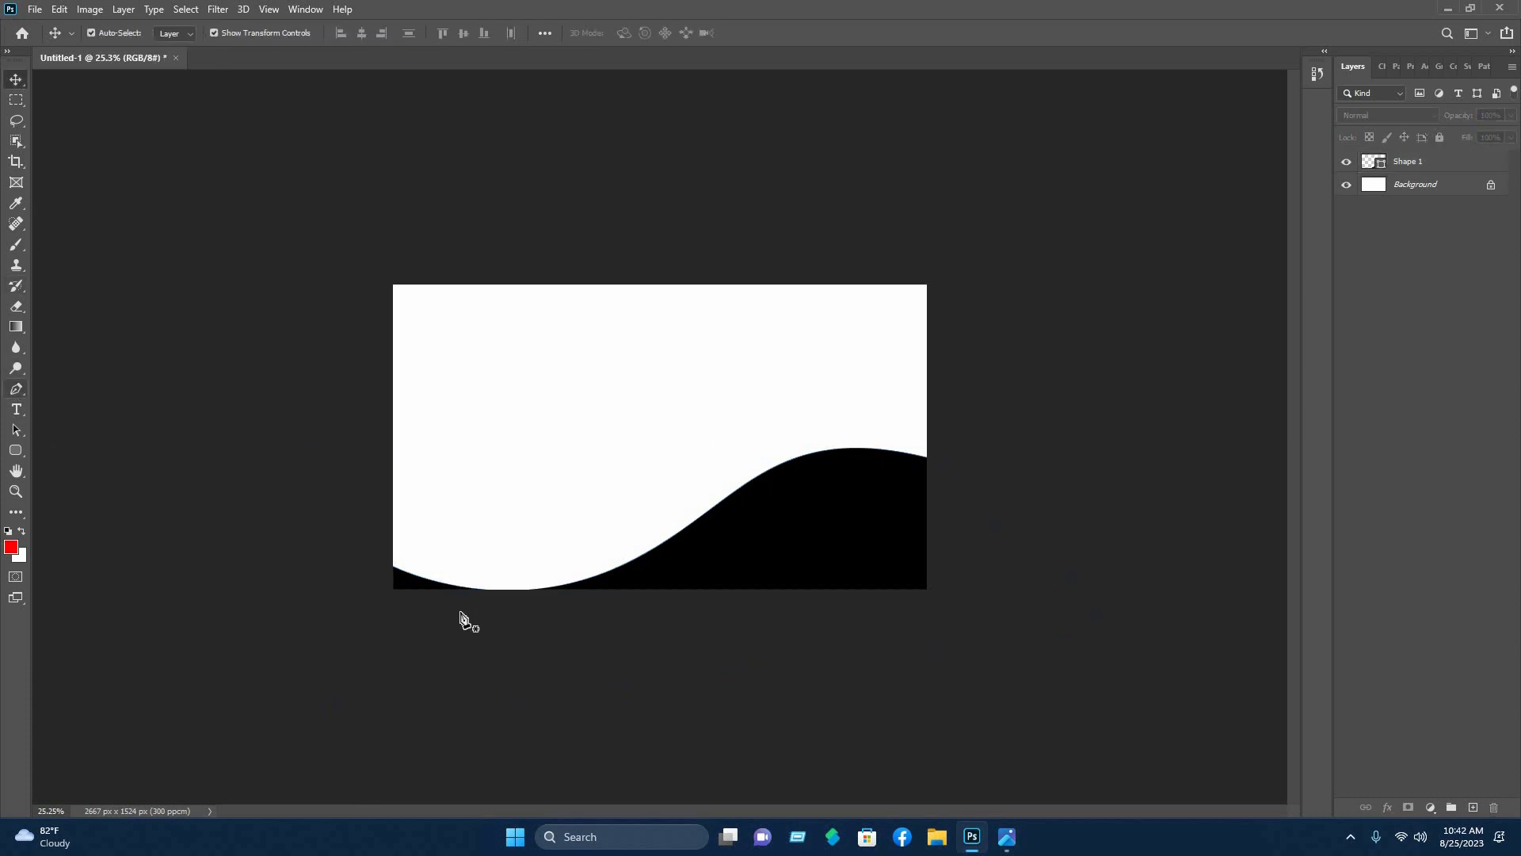
- Draw a second closed wave shape with its crest above the black wave
left_click(393, 525)
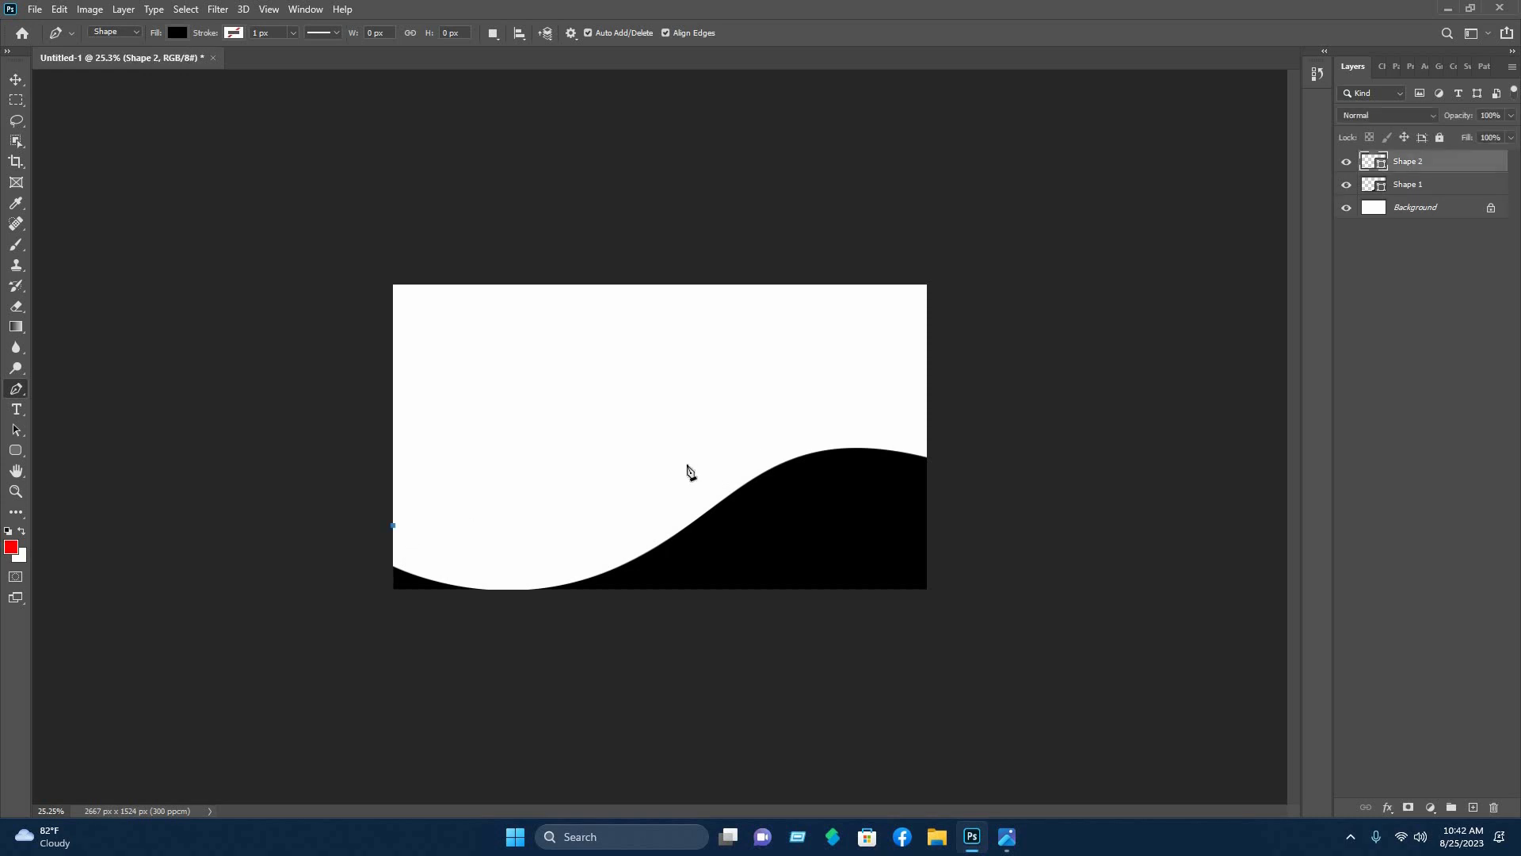
left_click_drag(695, 488, 876, 354)
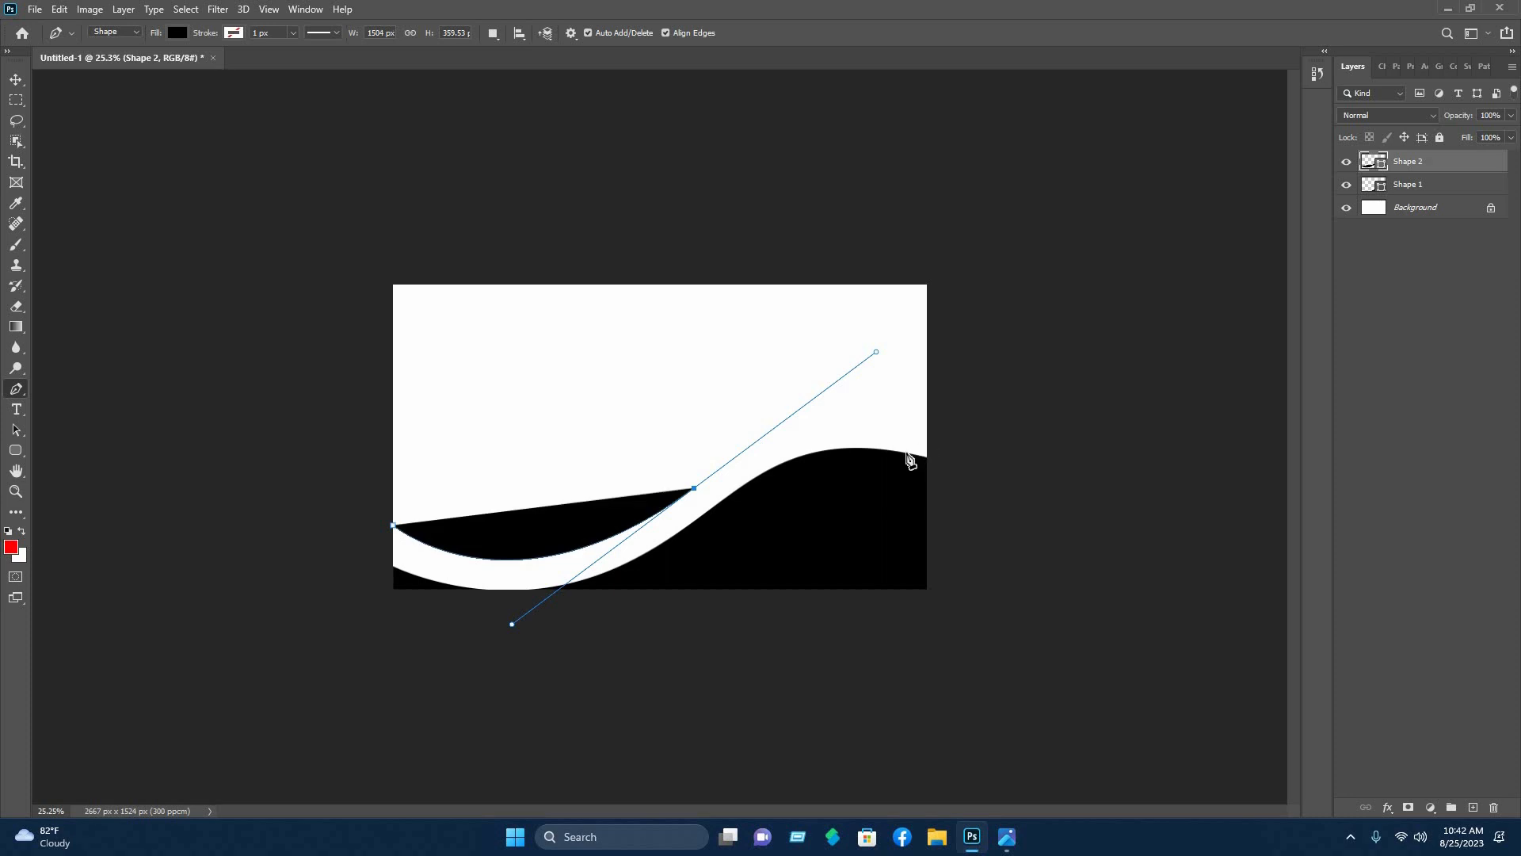
left_click_drag(908, 453, 936, 479)
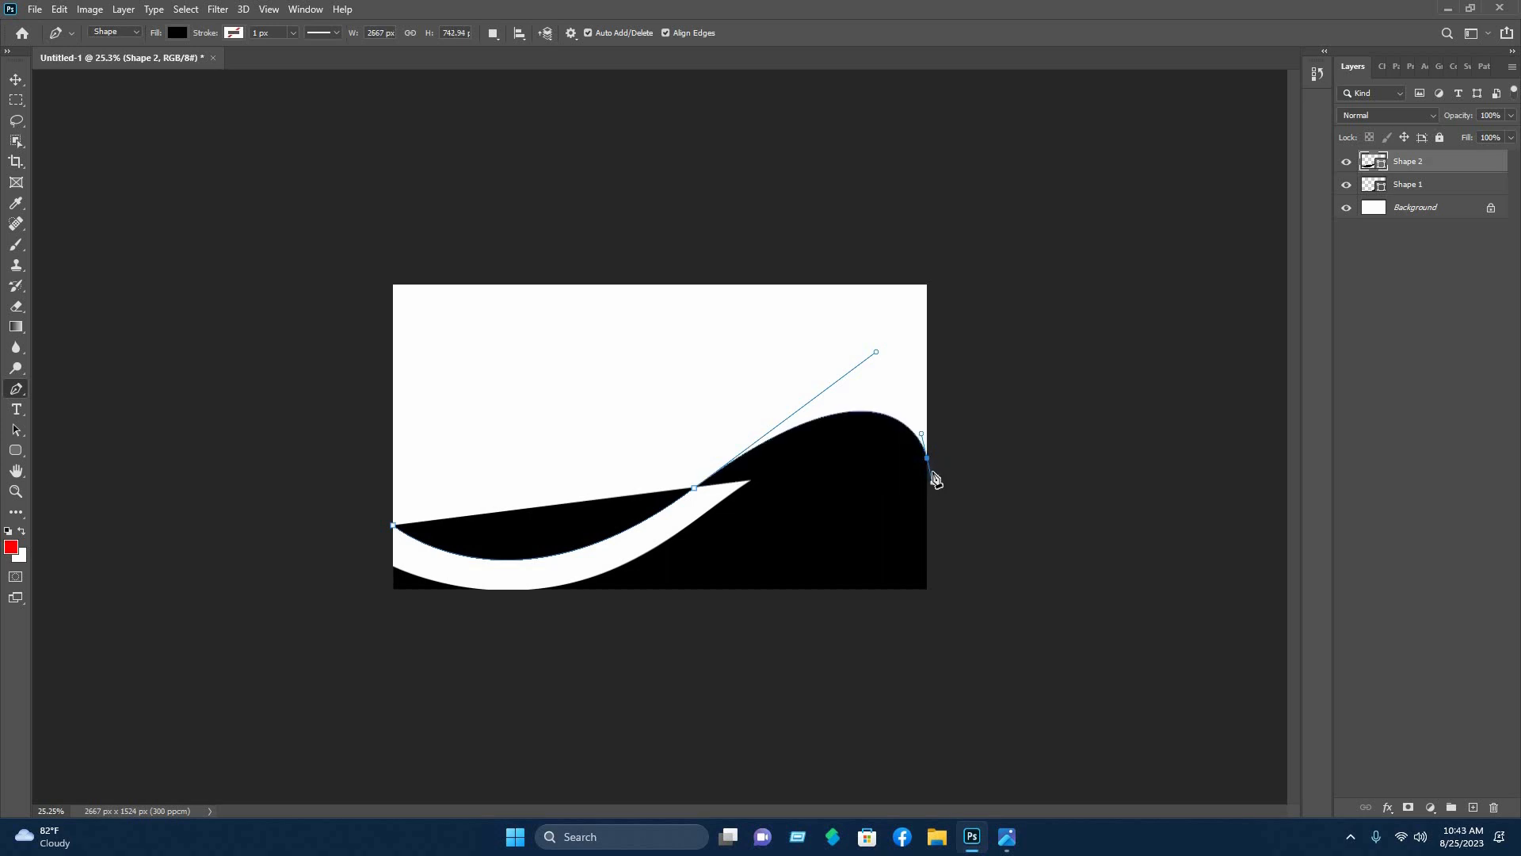
left_click(1046, 567)
left_click(901, 686)
left_click(273, 669)
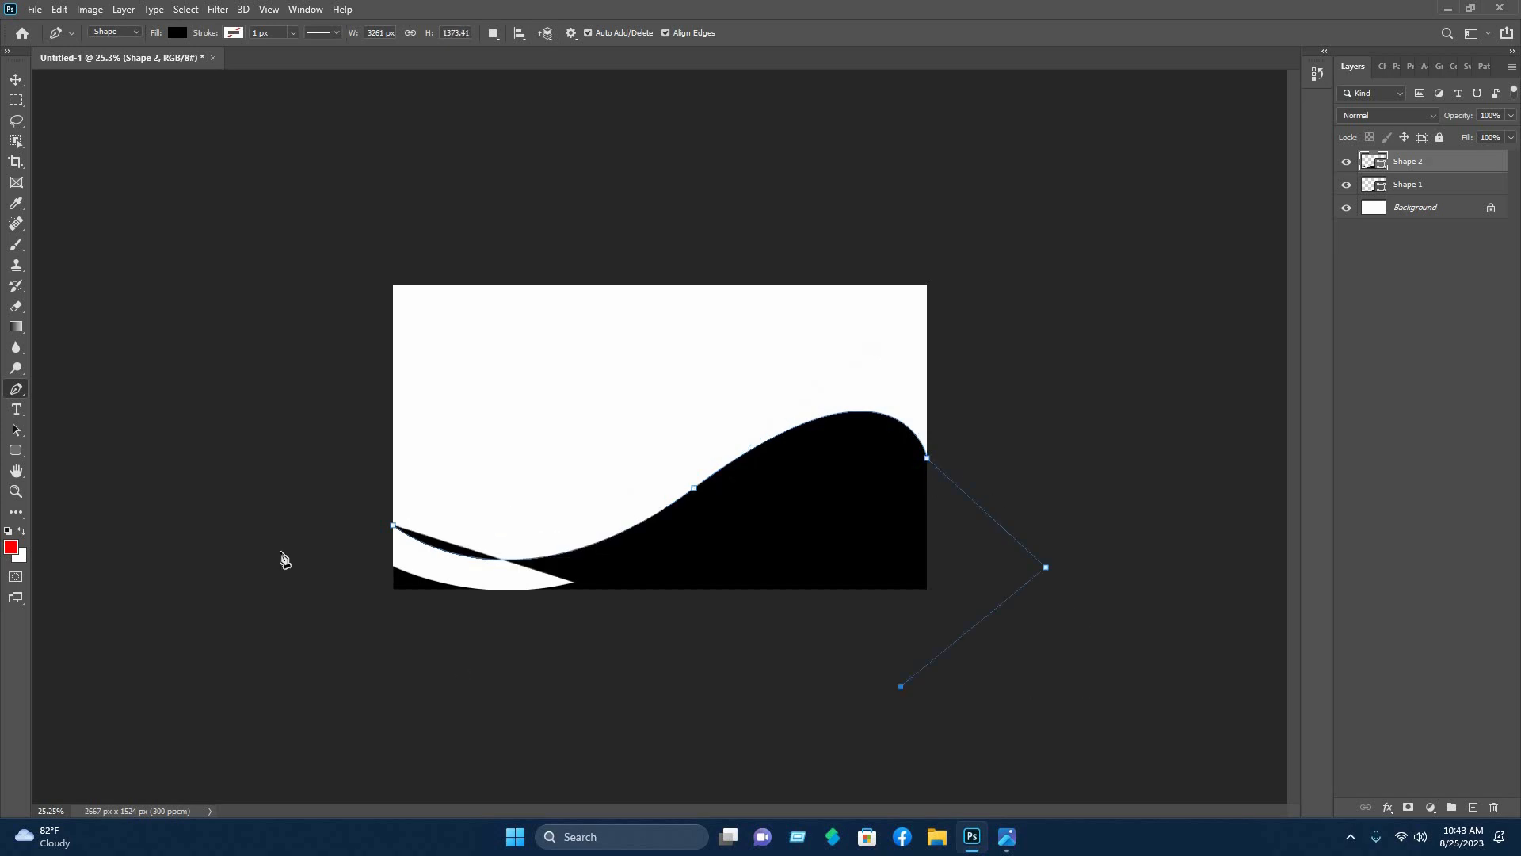
left_click(281, 552)
left_click(394, 527)
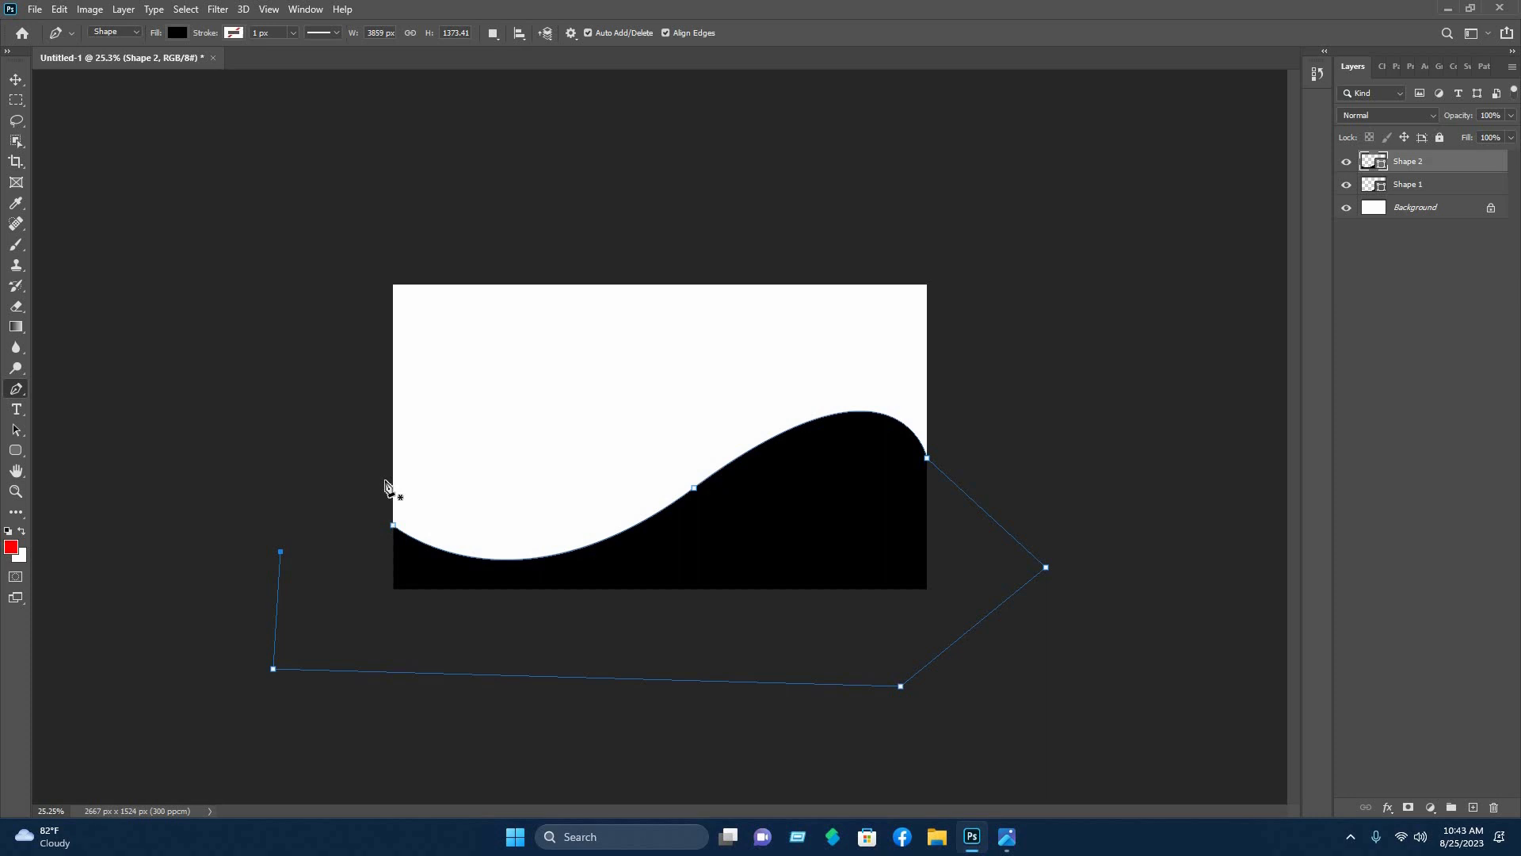
- Fill the new shape with red ff0000 and move Shape 2 beneath the black wave
left_click(176, 35)
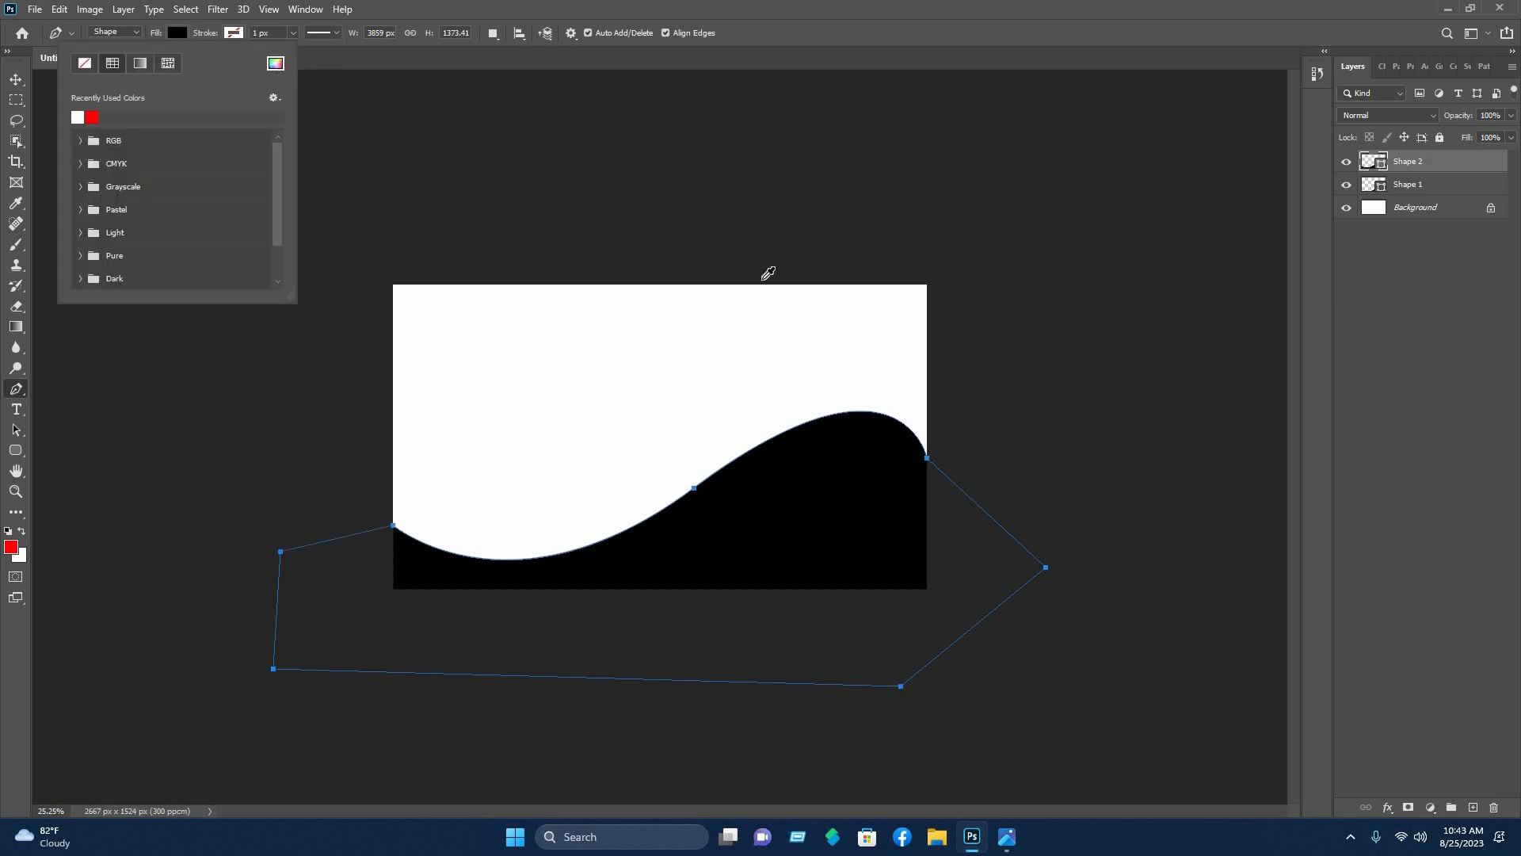
type("ff0000")
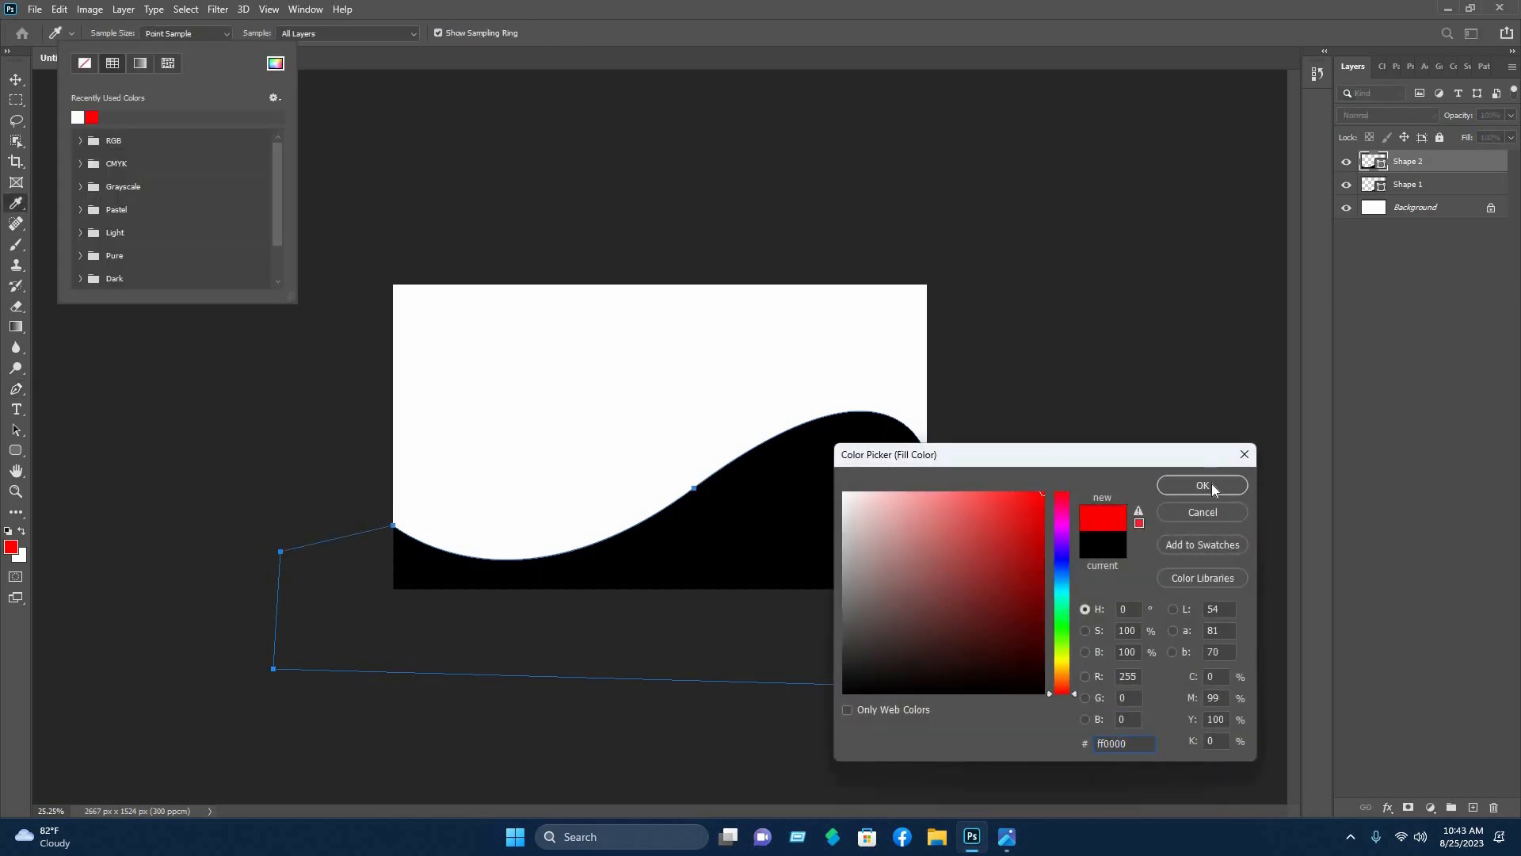
left_click(1207, 485)
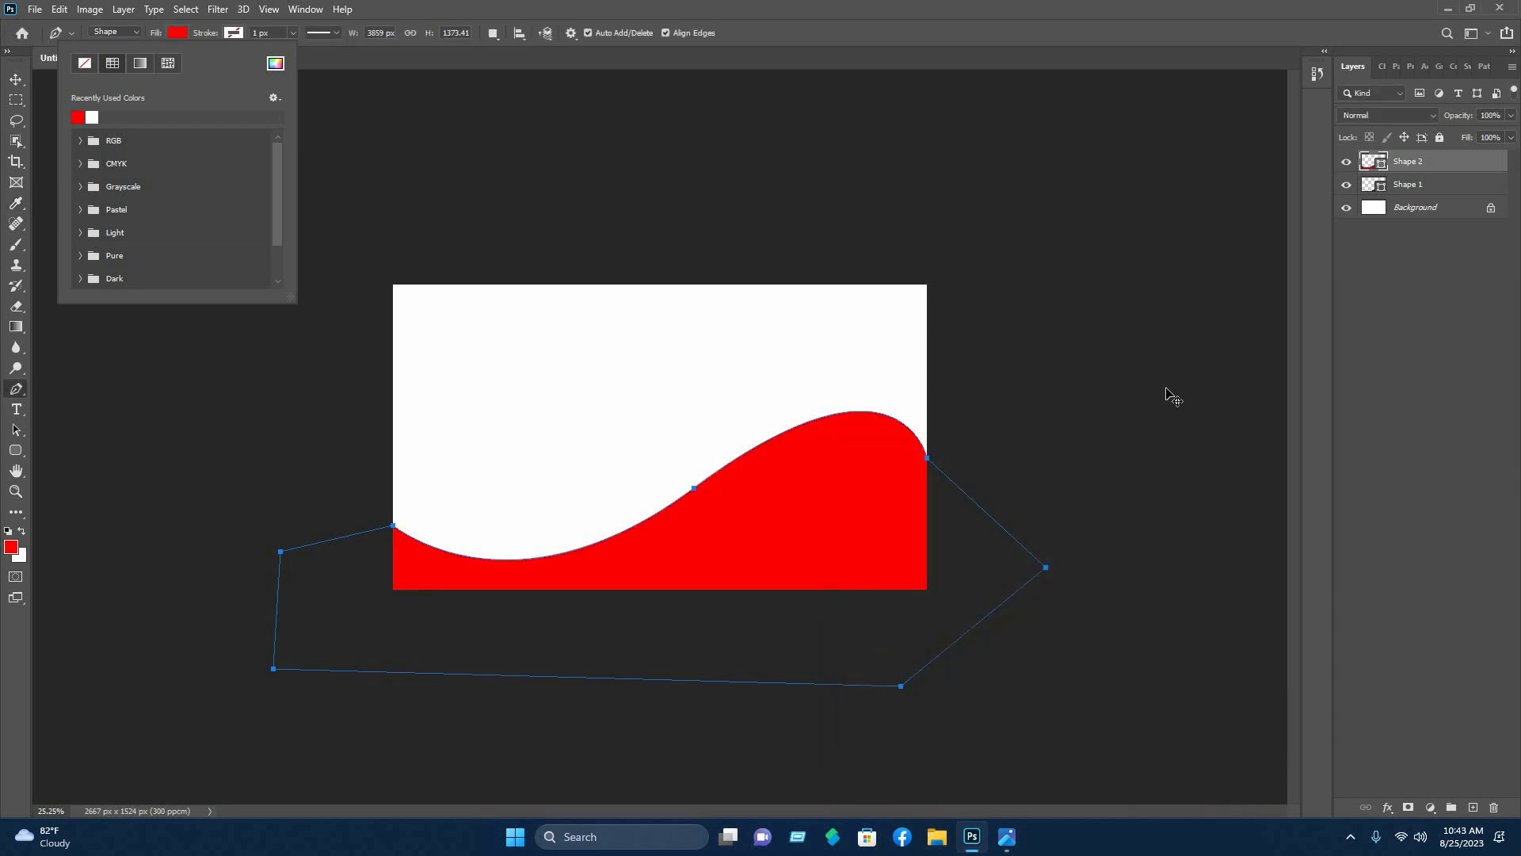
key("v")
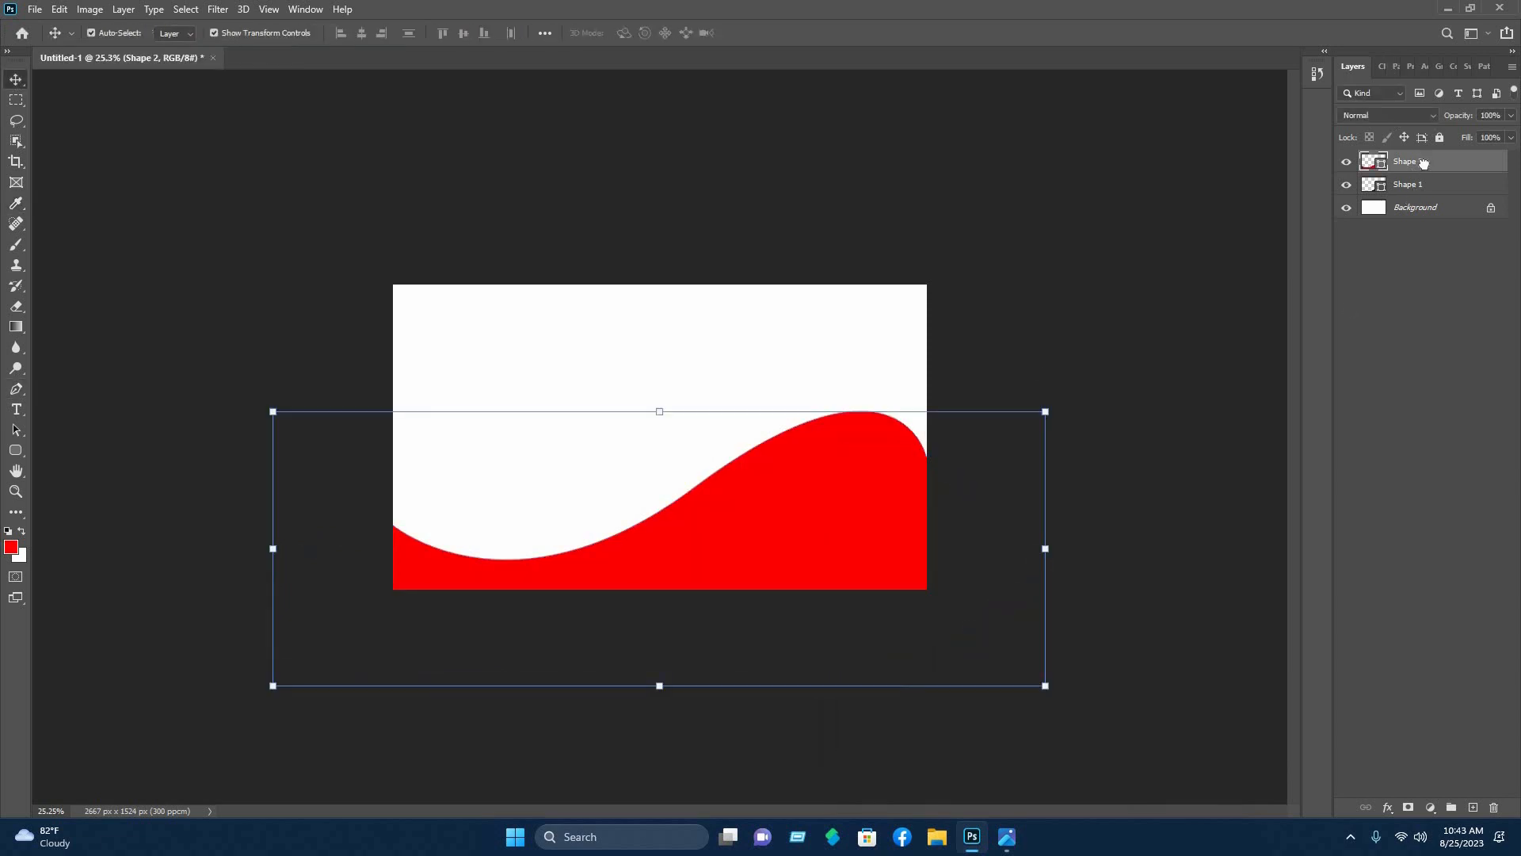
left_click_drag(1424, 163, 1424, 190)
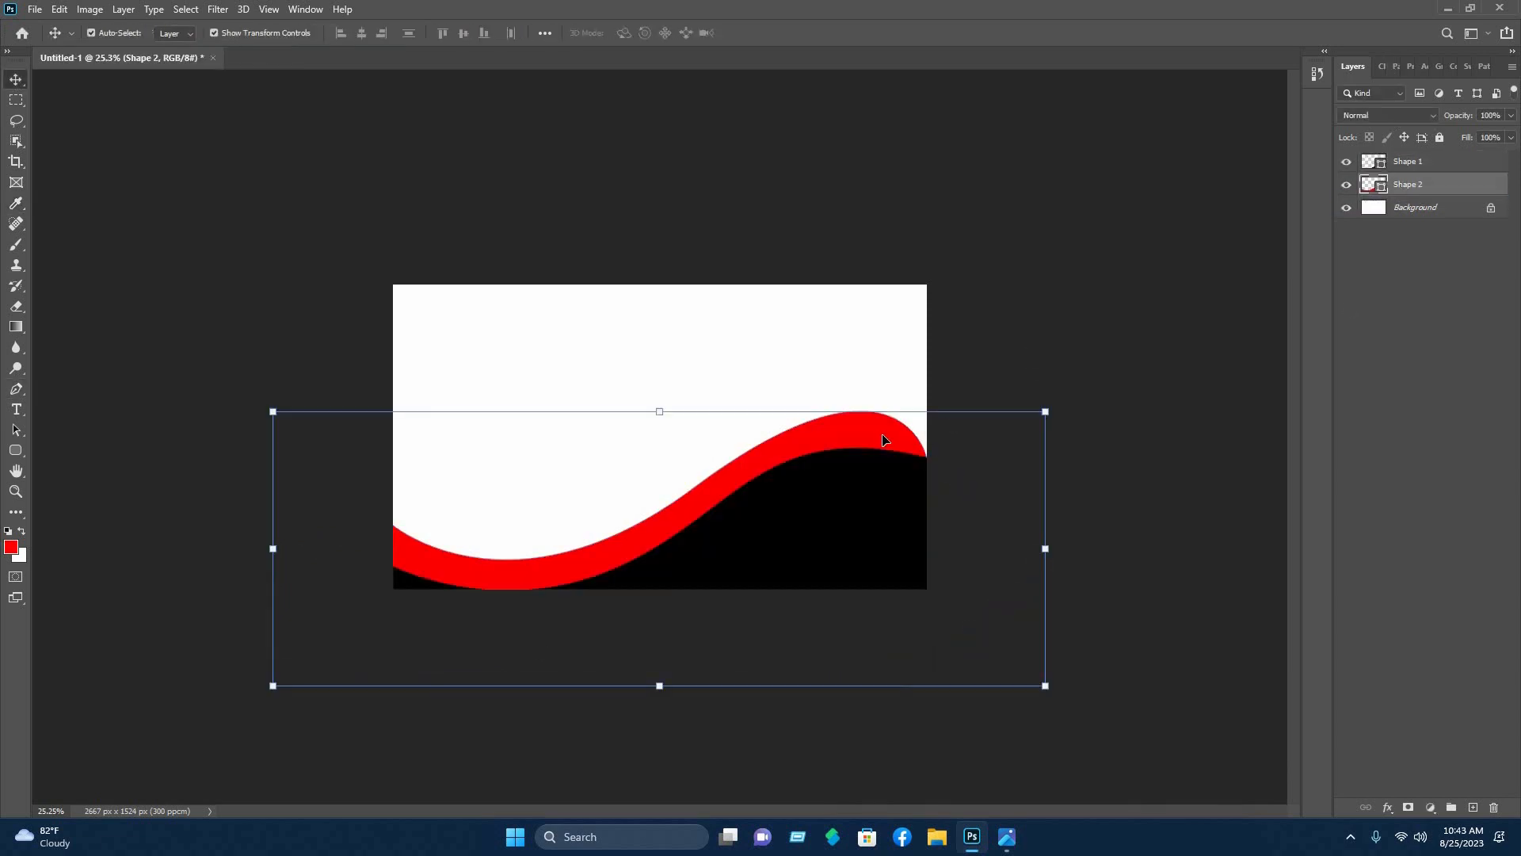
left_click(1027, 326)
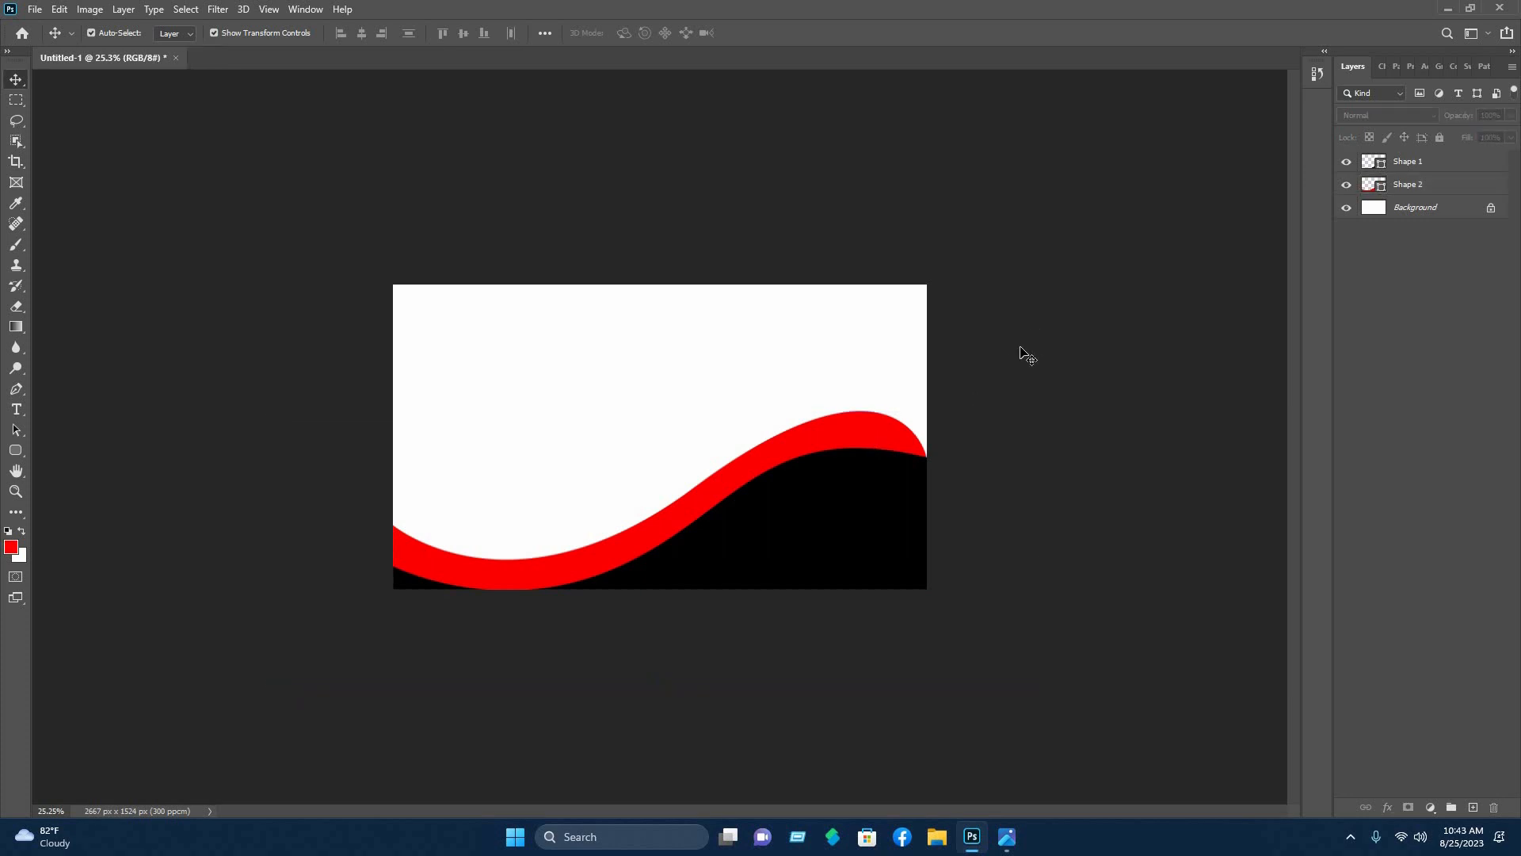
- Widen the red wave slightly to the right with Free Transform
left_click(902, 436)
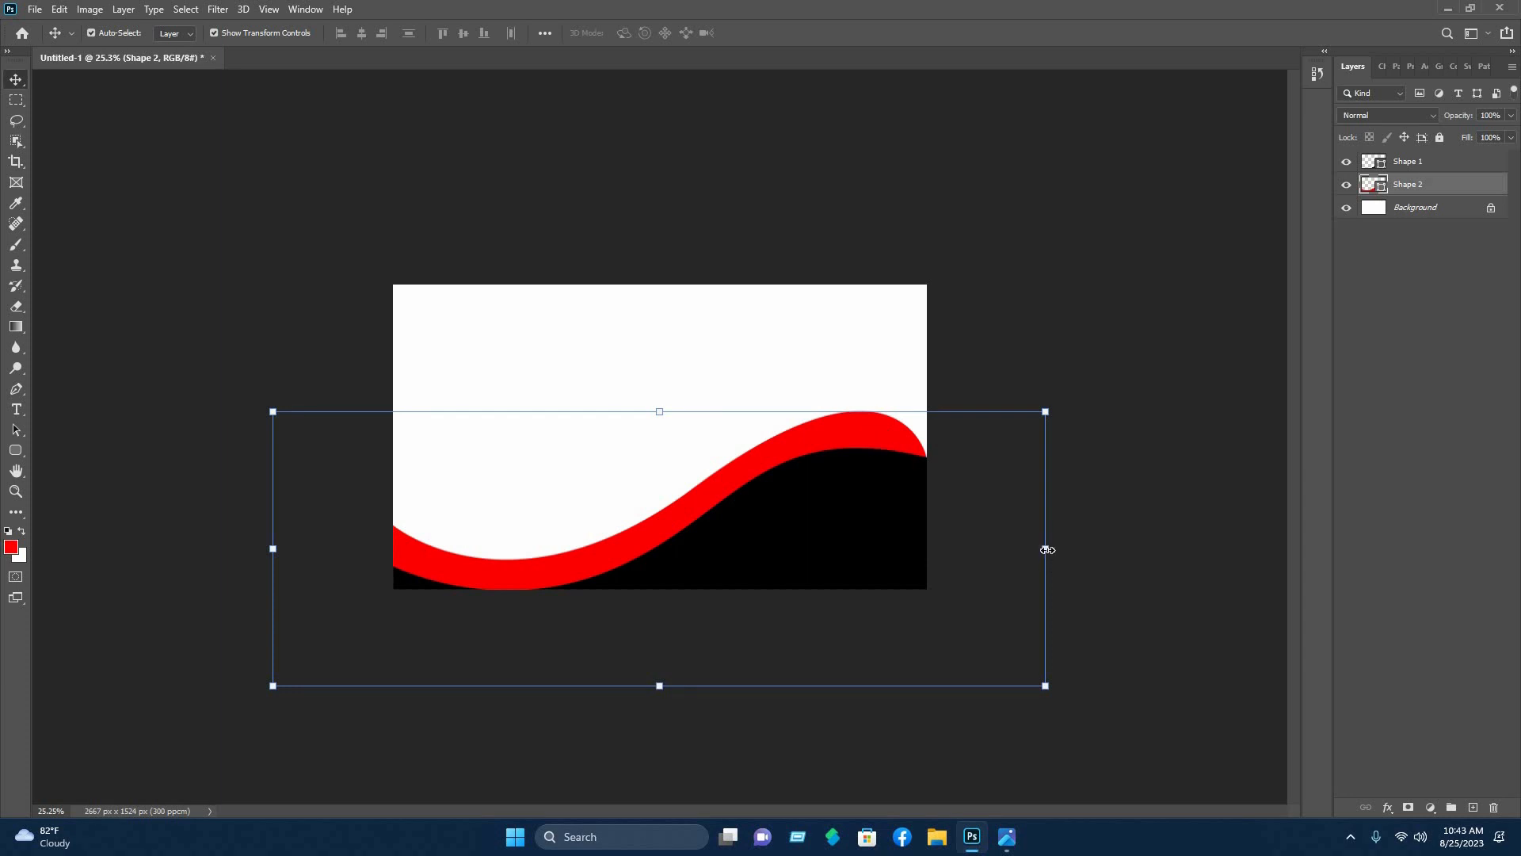
left_click_drag(1048, 549, 1057, 549)
left_click(785, 33)
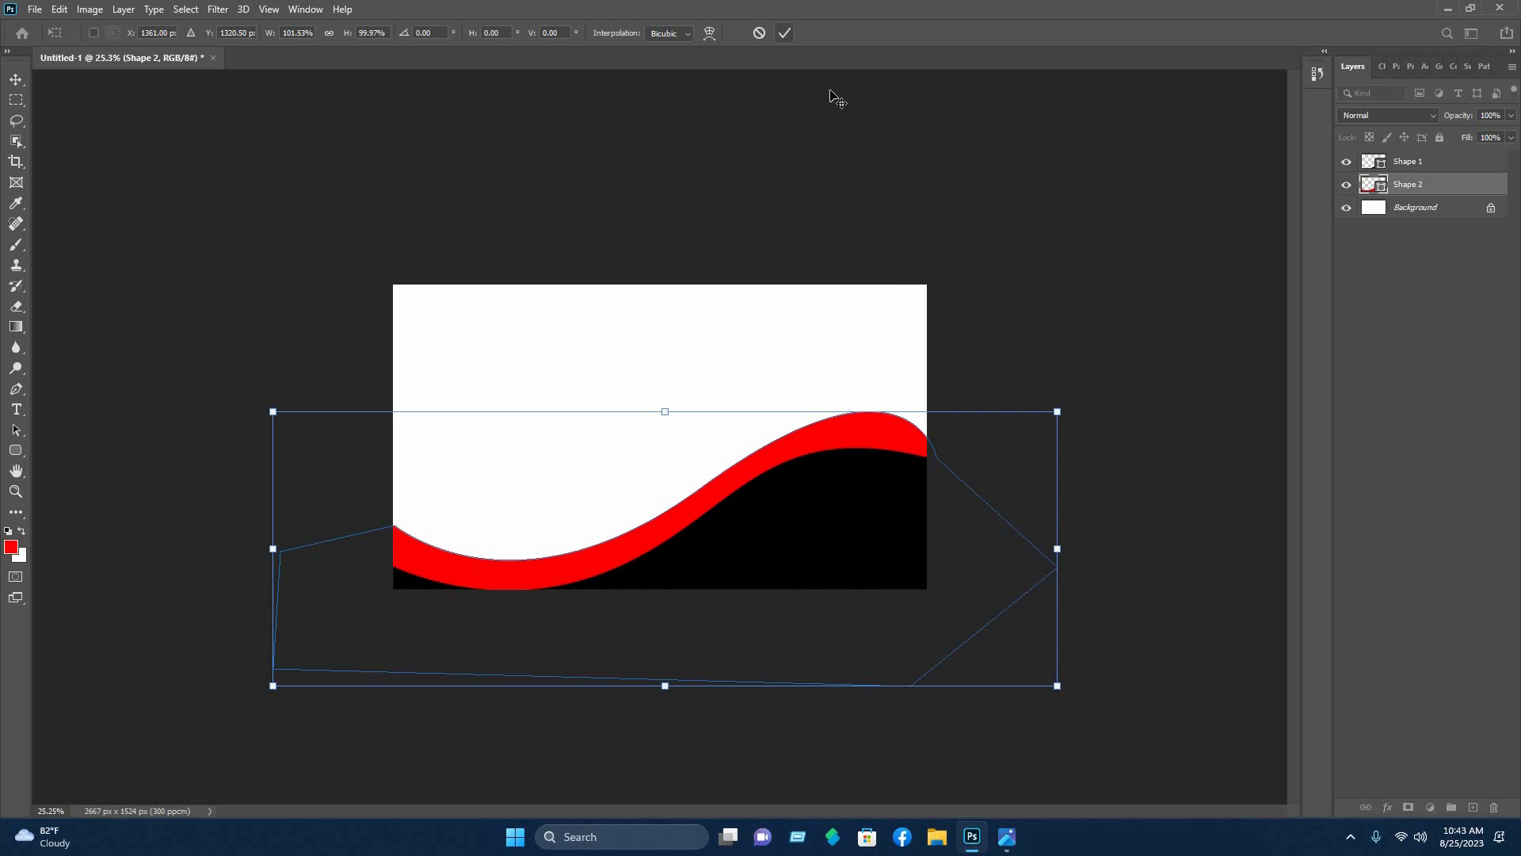
left_click(781, 404)
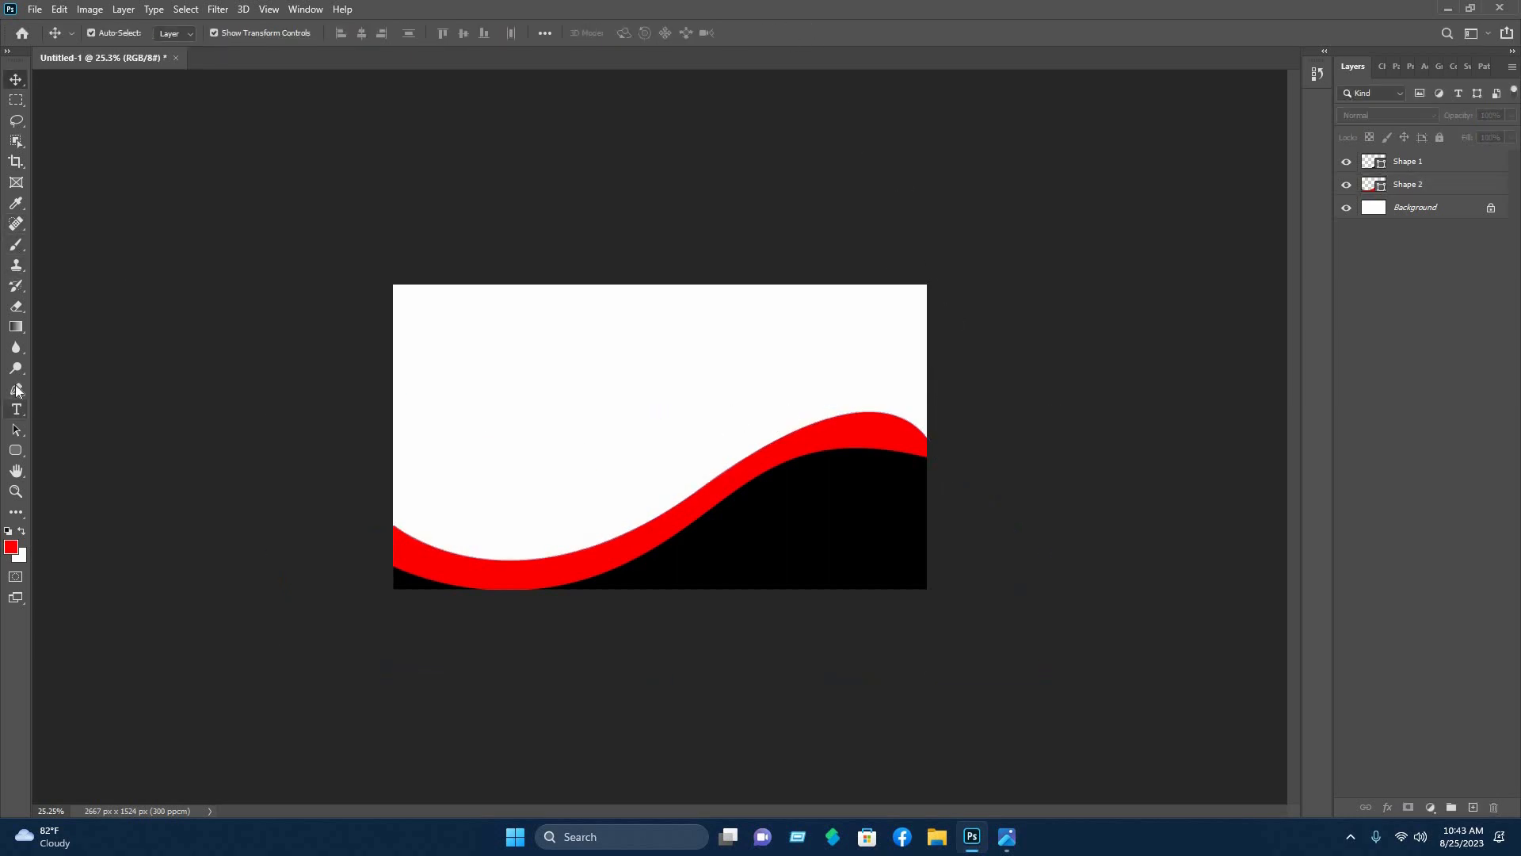
- Draw a third closed wave shape curving higher across the canvas, closed below it
key("p")
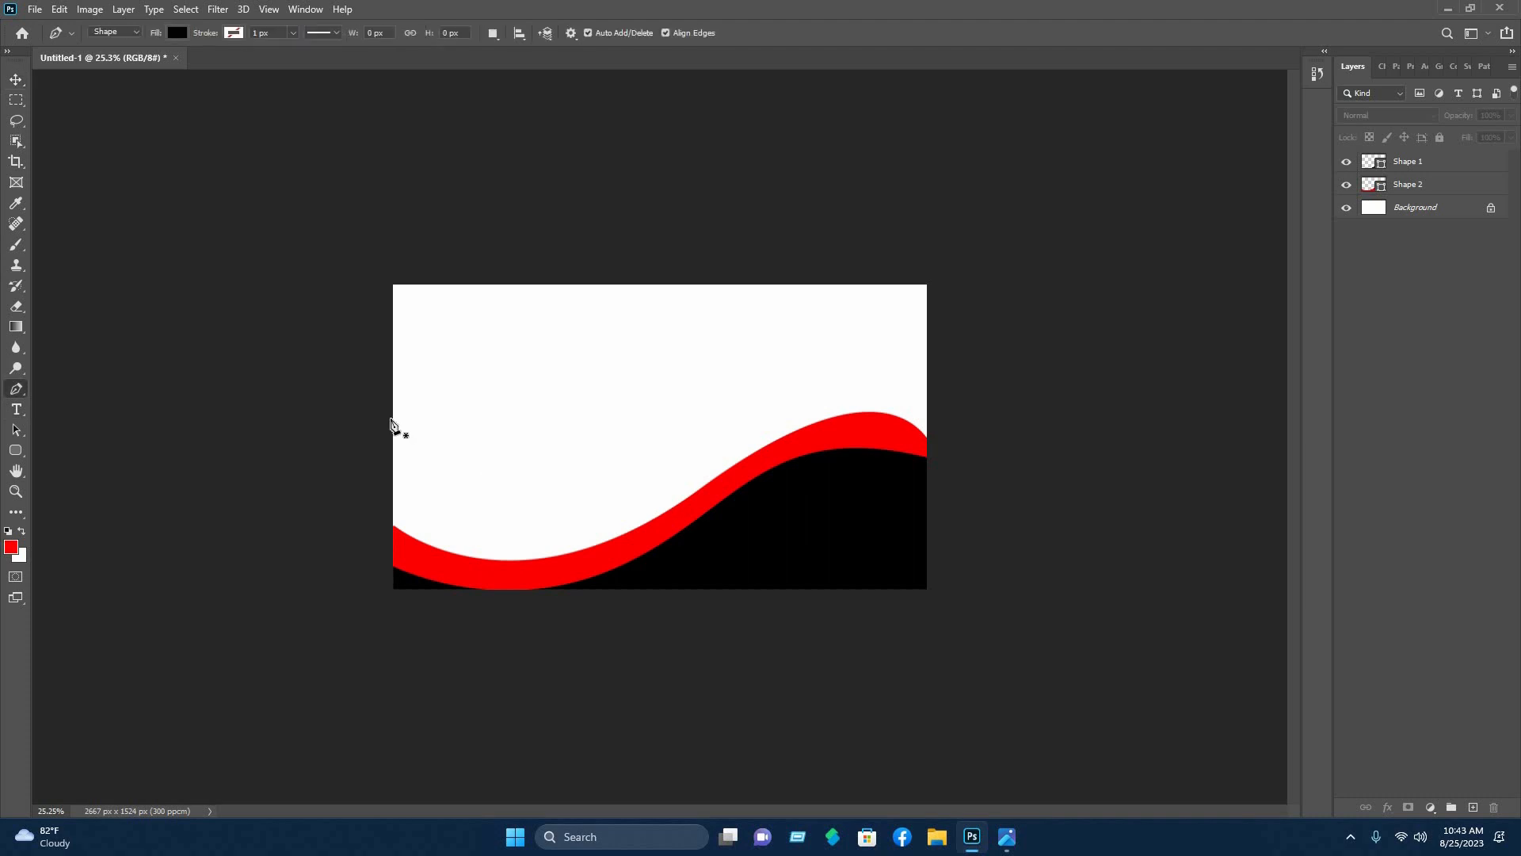
left_click(390, 417)
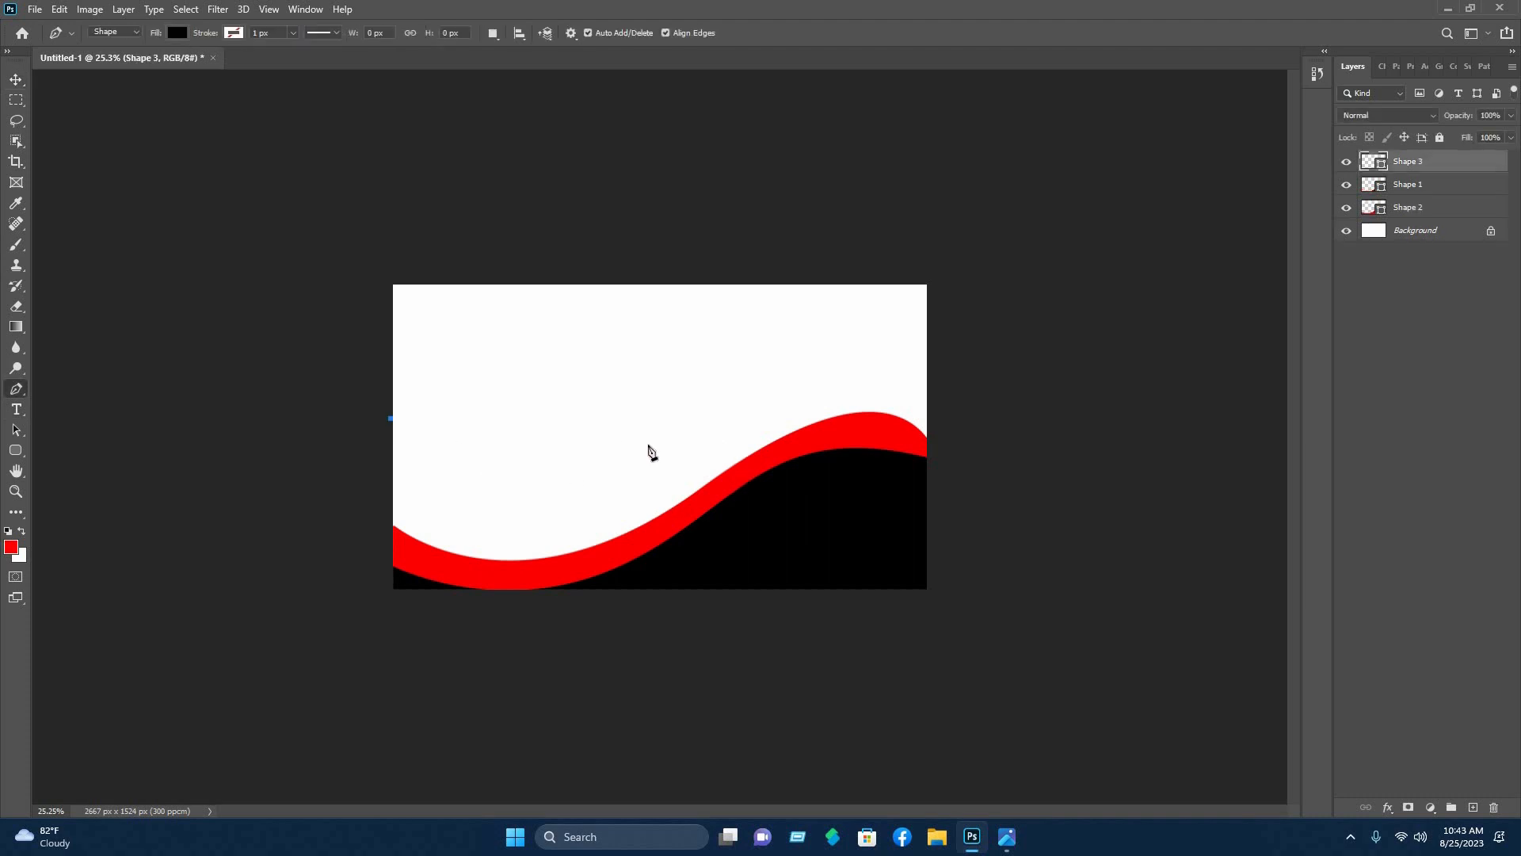
left_click_drag(674, 440, 886, 360)
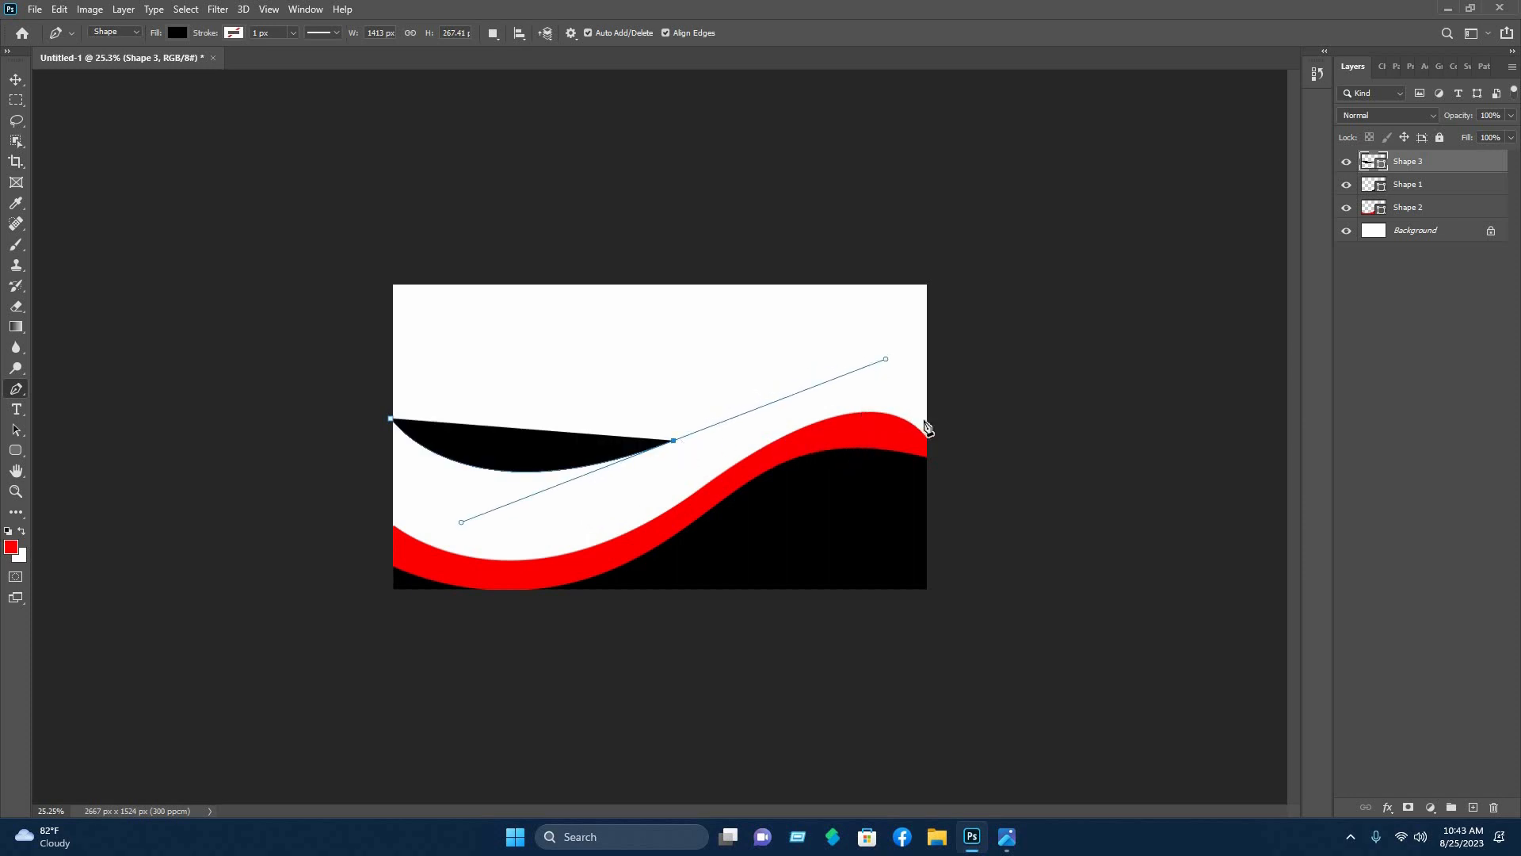
left_click_drag(928, 435, 947, 460)
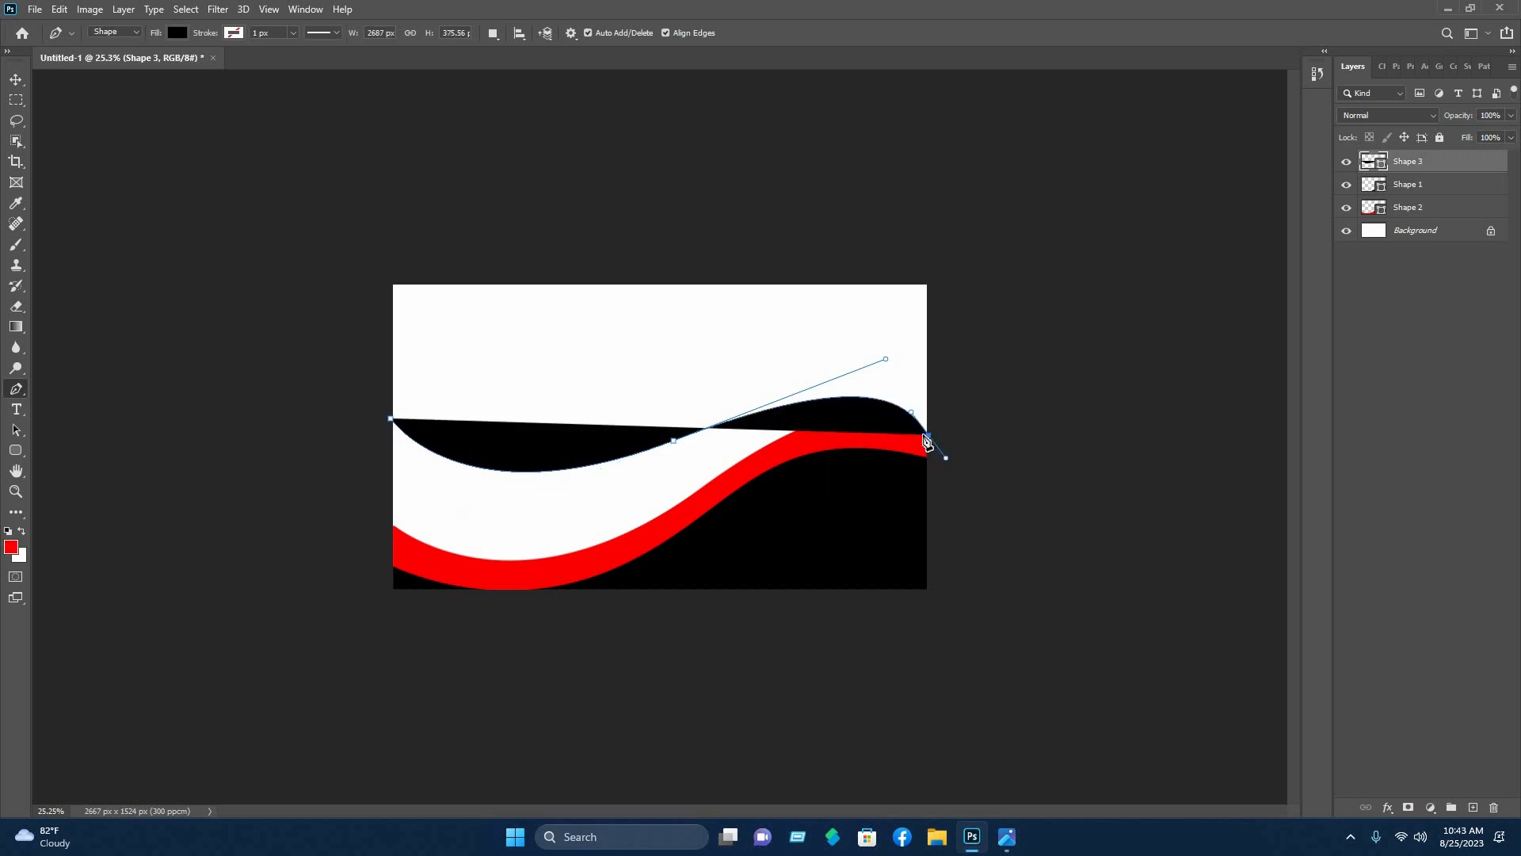
left_click(930, 437)
left_click(1104, 664)
left_click(282, 729)
left_click(239, 374)
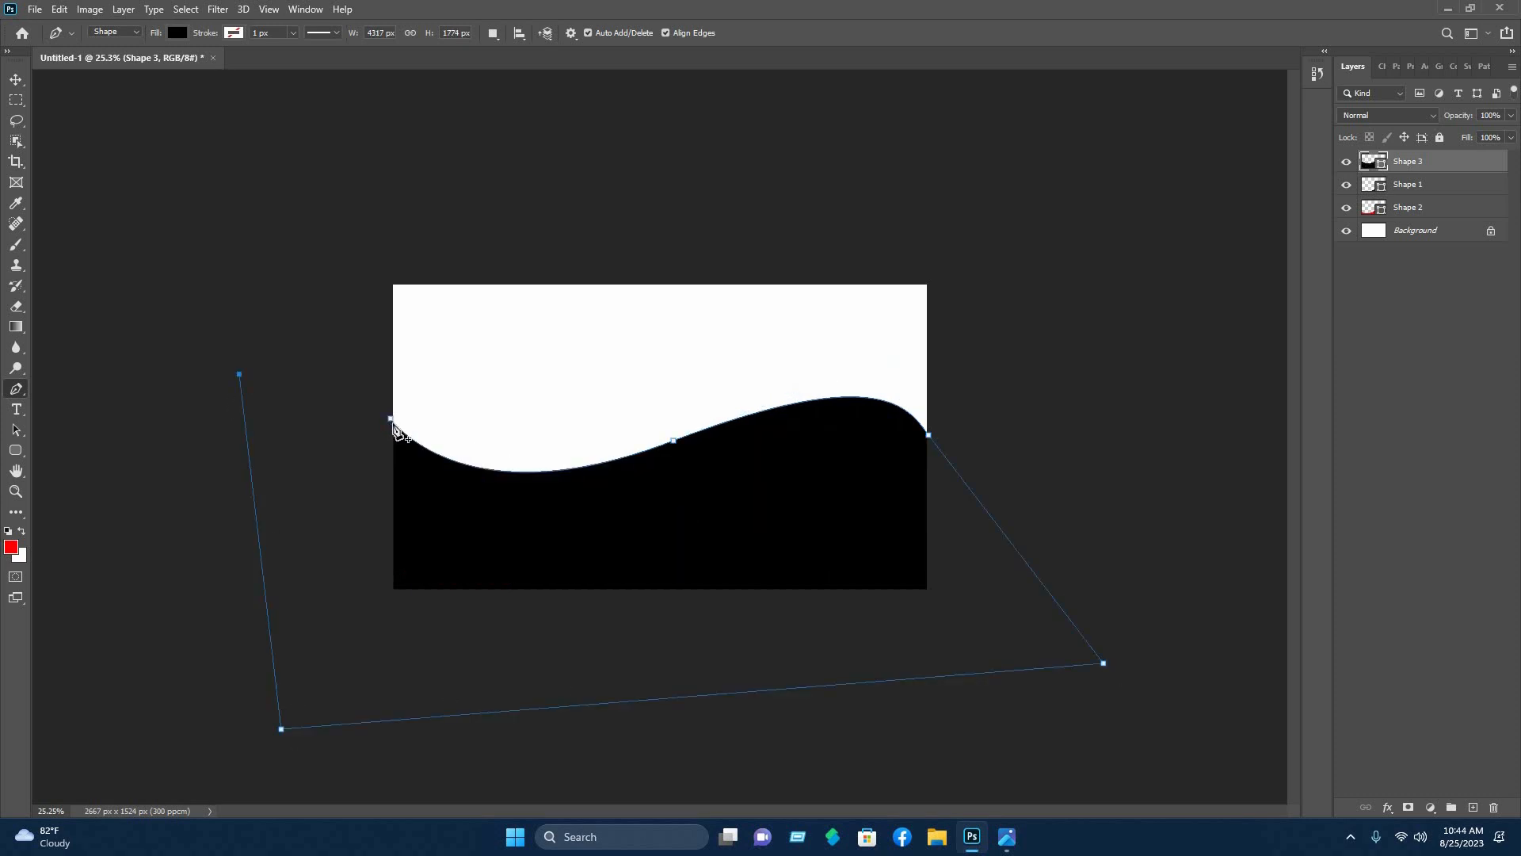
left_click(390, 421)
- Fill the third wave with blue 3c00ff and move Shape 3 below Shape 2
left_click(175, 33)
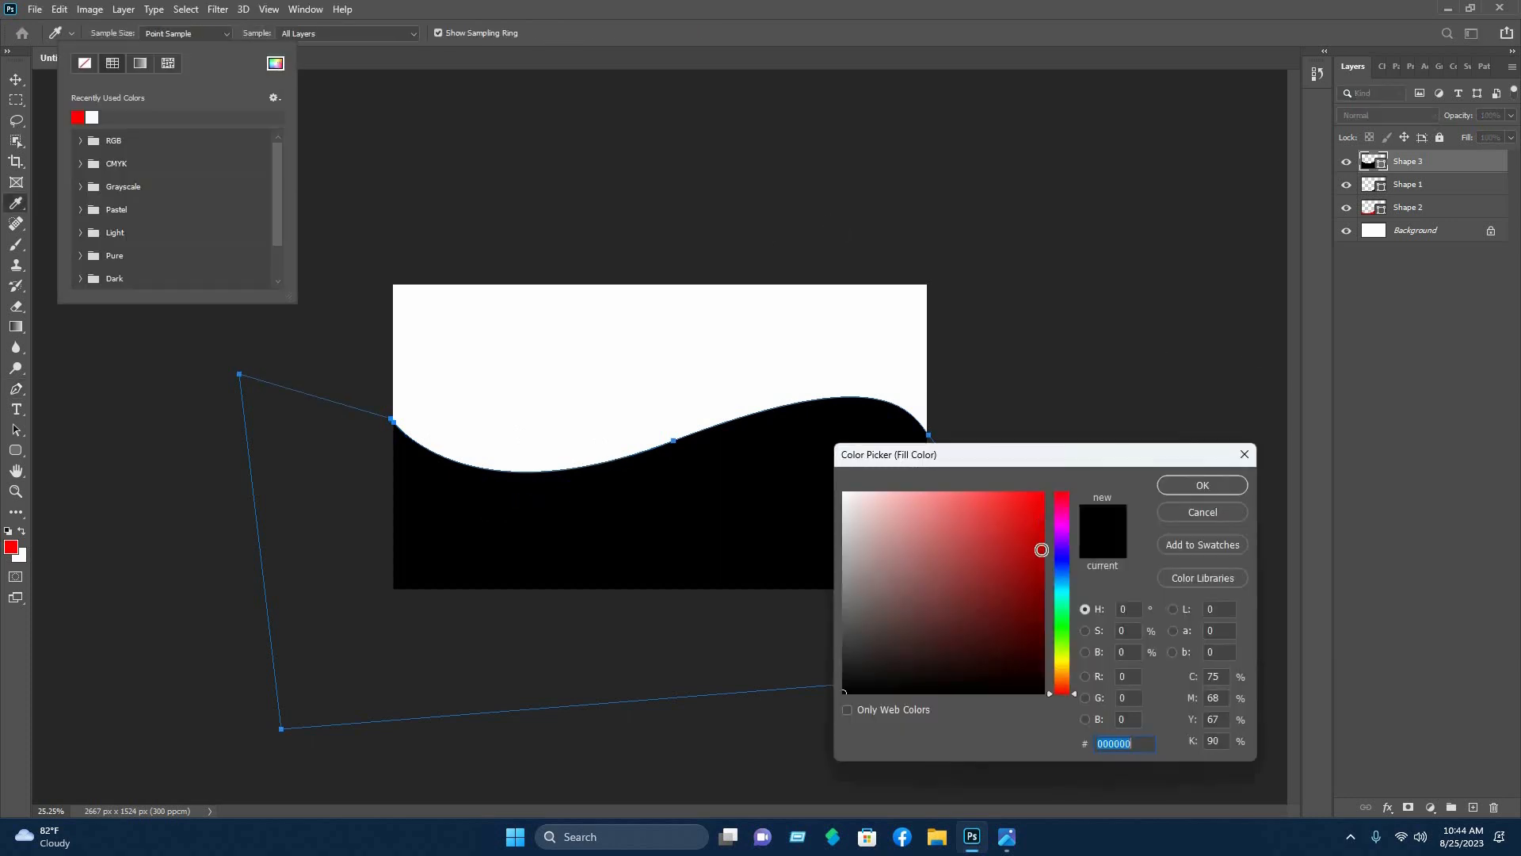
mouse_move(1040, 550)
left_mouse_down()
mouse_move(1033, 527)
mouse_move(1221, 440)
left_mouse_up()
left_click(1062, 551)
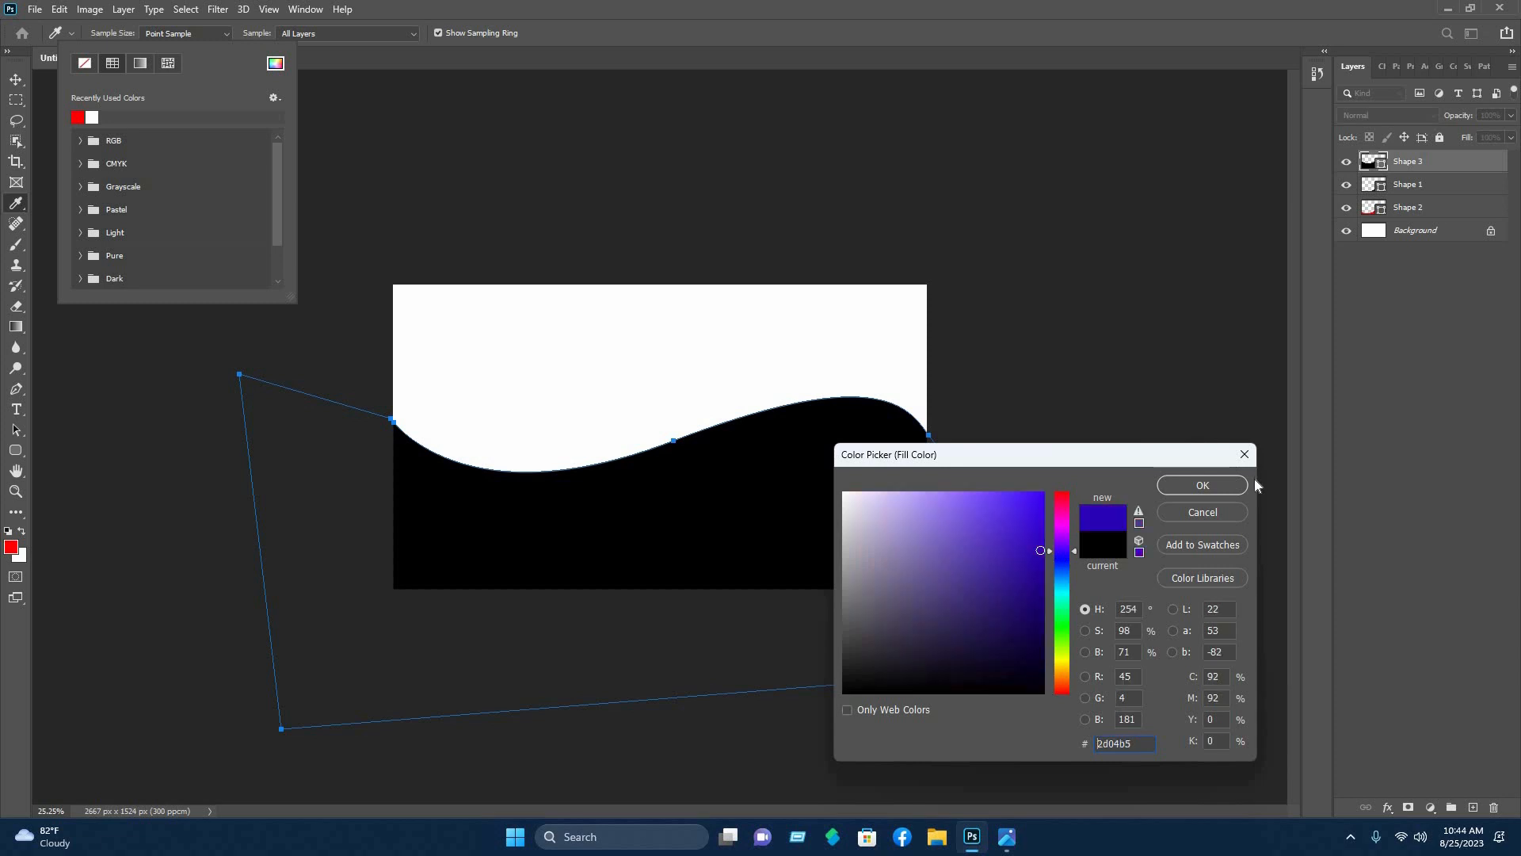
left_click(1198, 481)
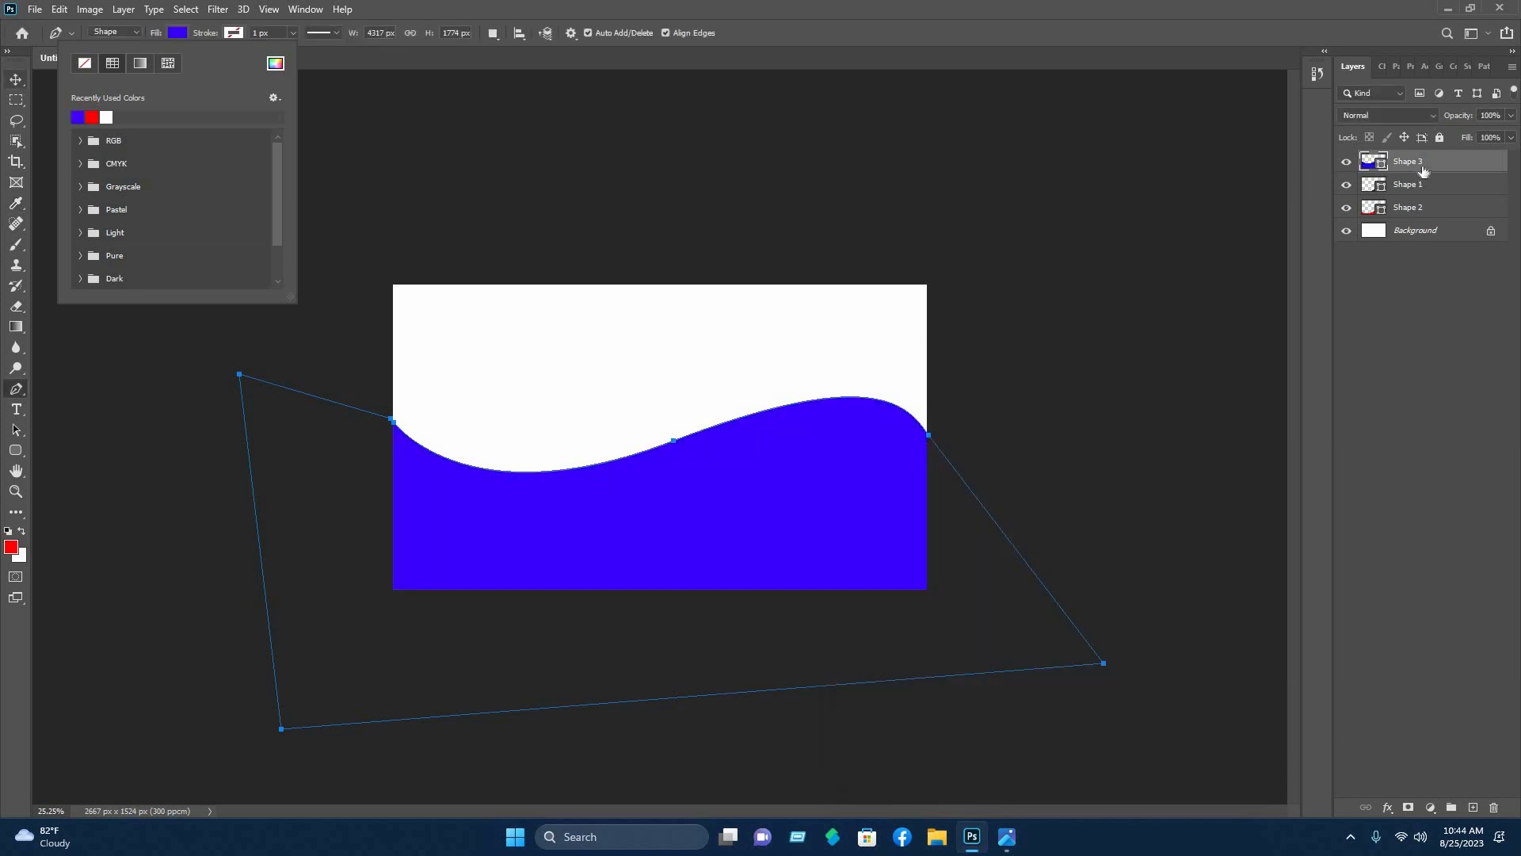
left_click_drag(1432, 207, 1419, 220)
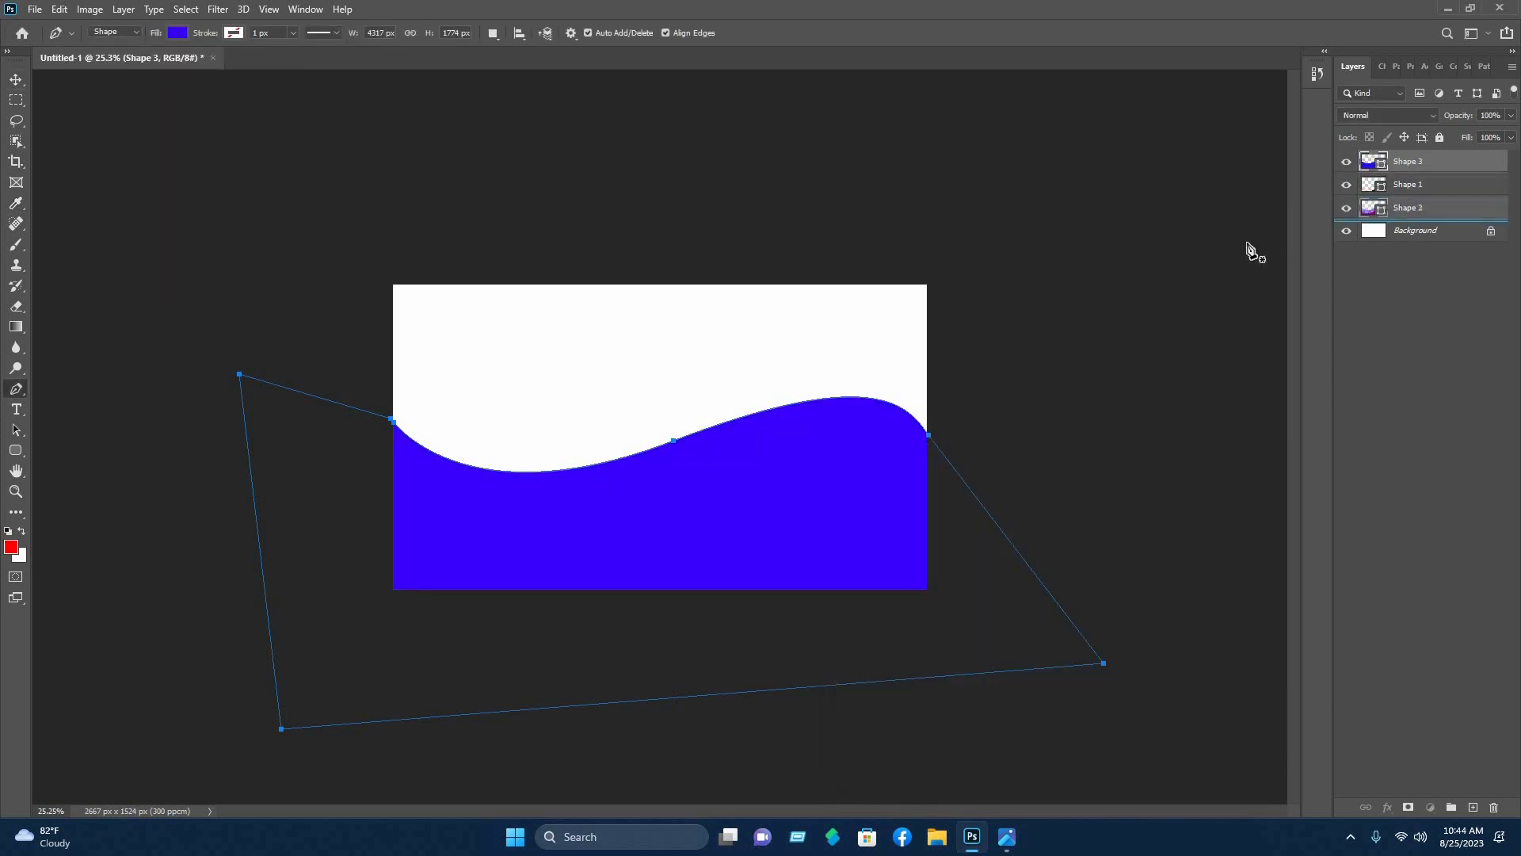
left_click(1172, 119)
key("v")
left_click(1149, 103)
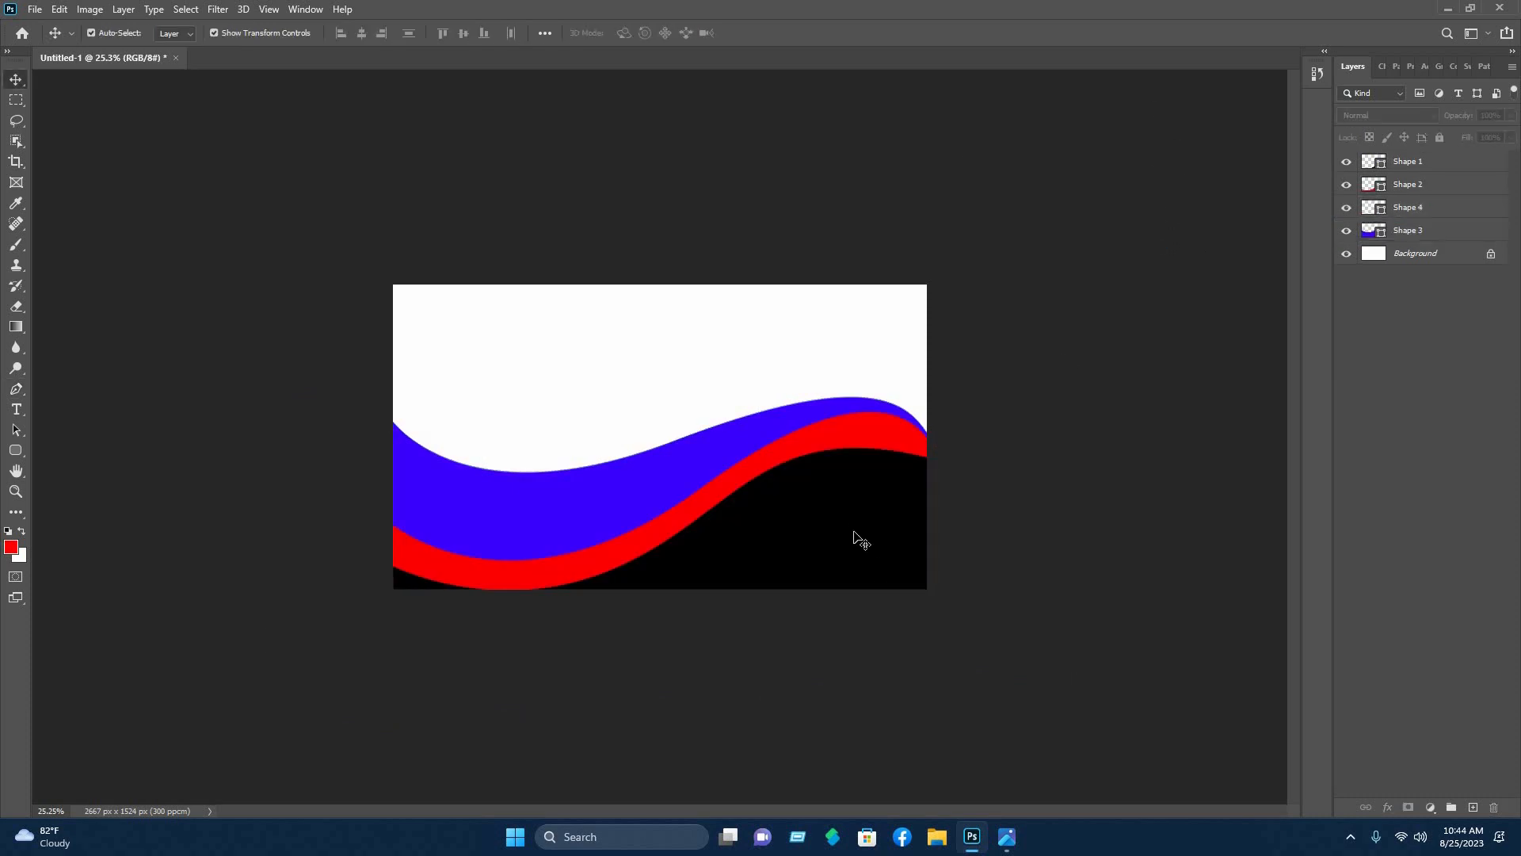
- Open Blending Options for Shape 1 and enable Gradient Overlay
left_click(1409, 162)
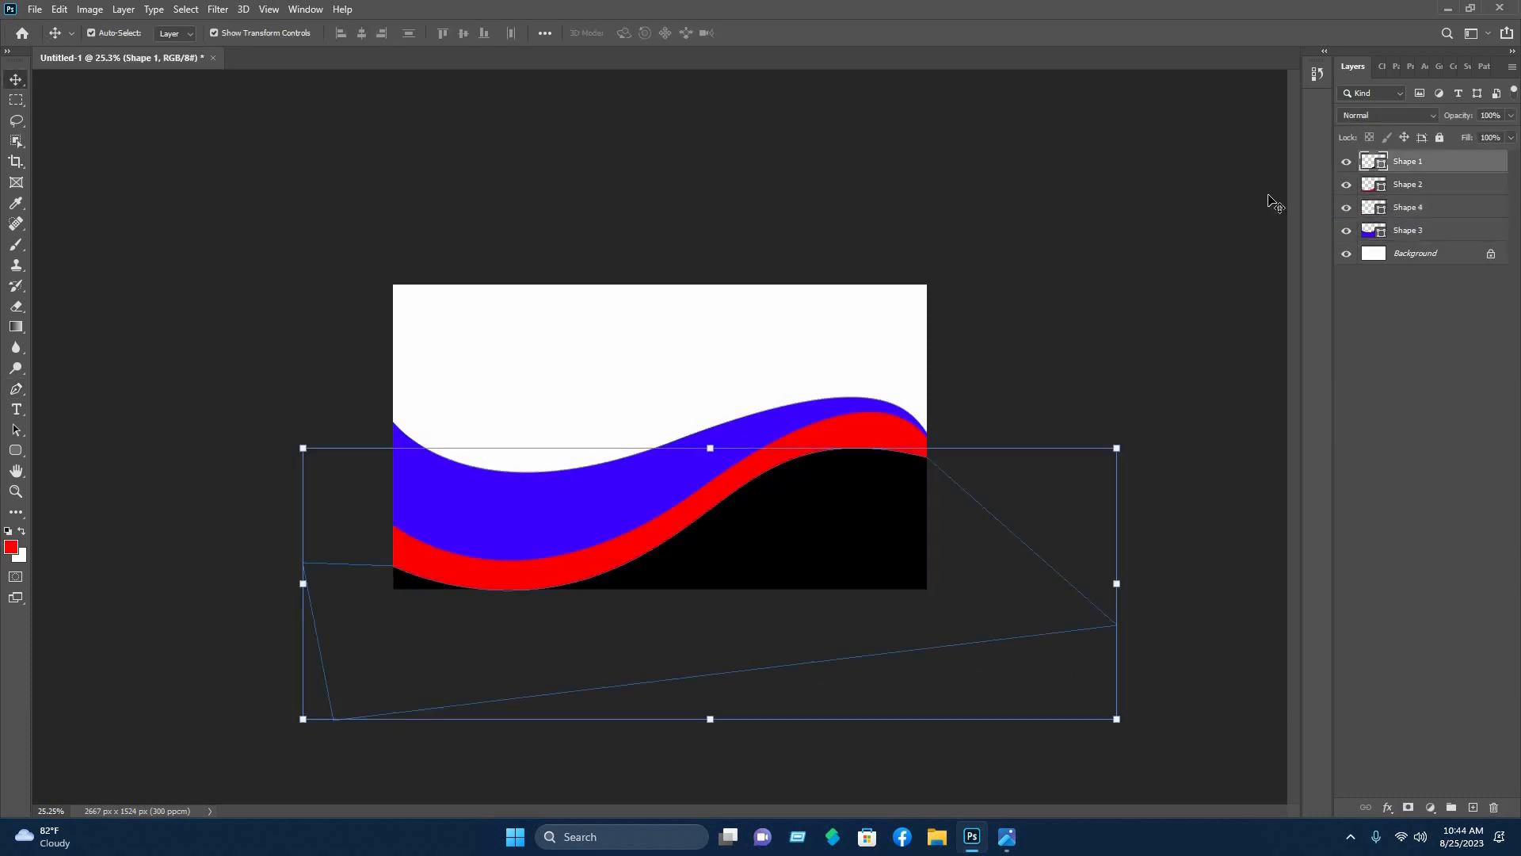
right_click(1410, 168)
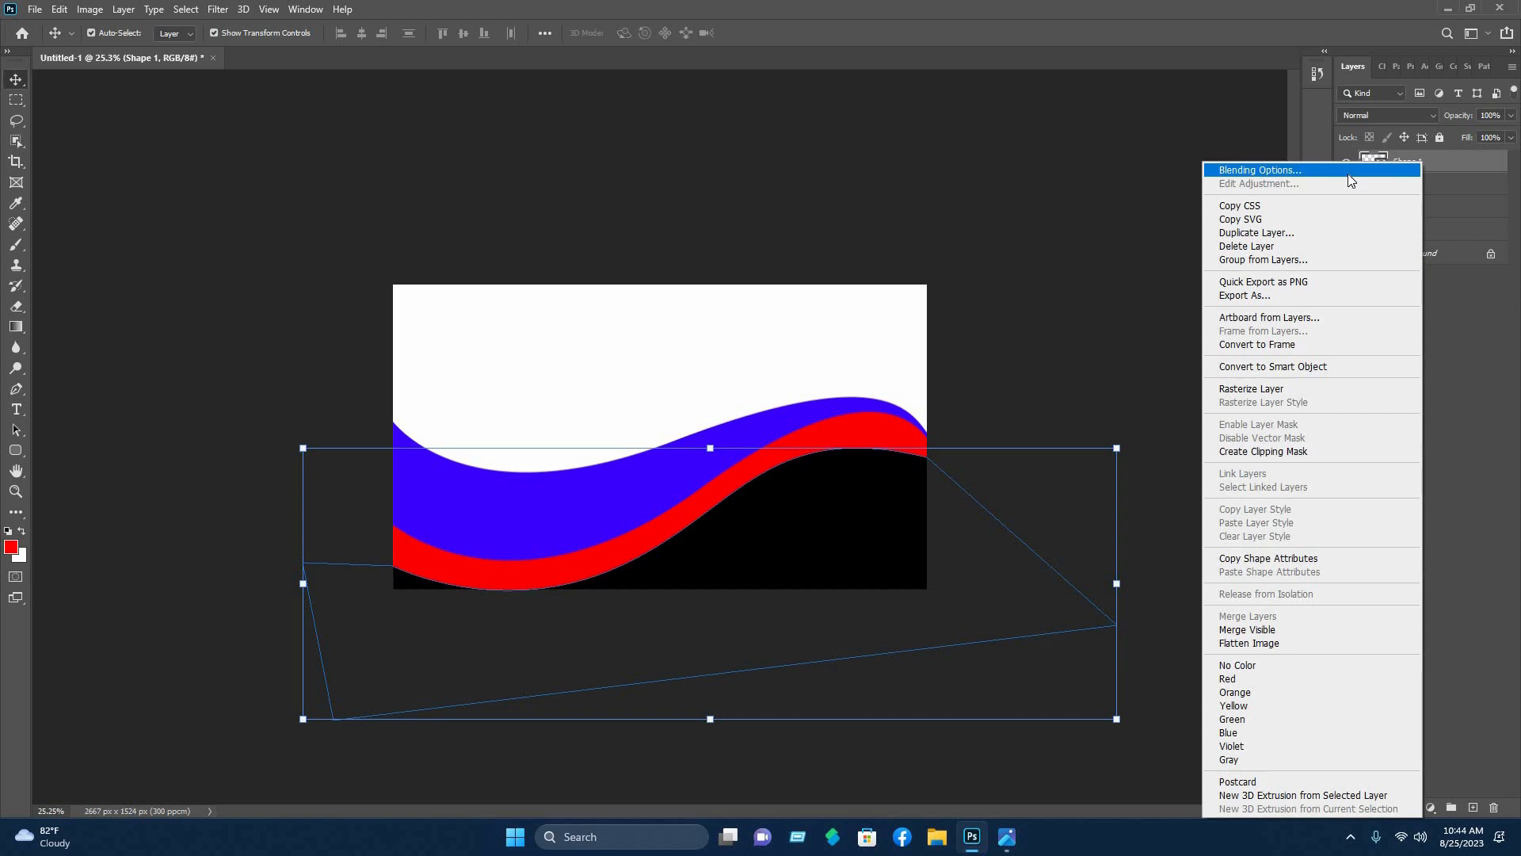
left_click(1348, 173)
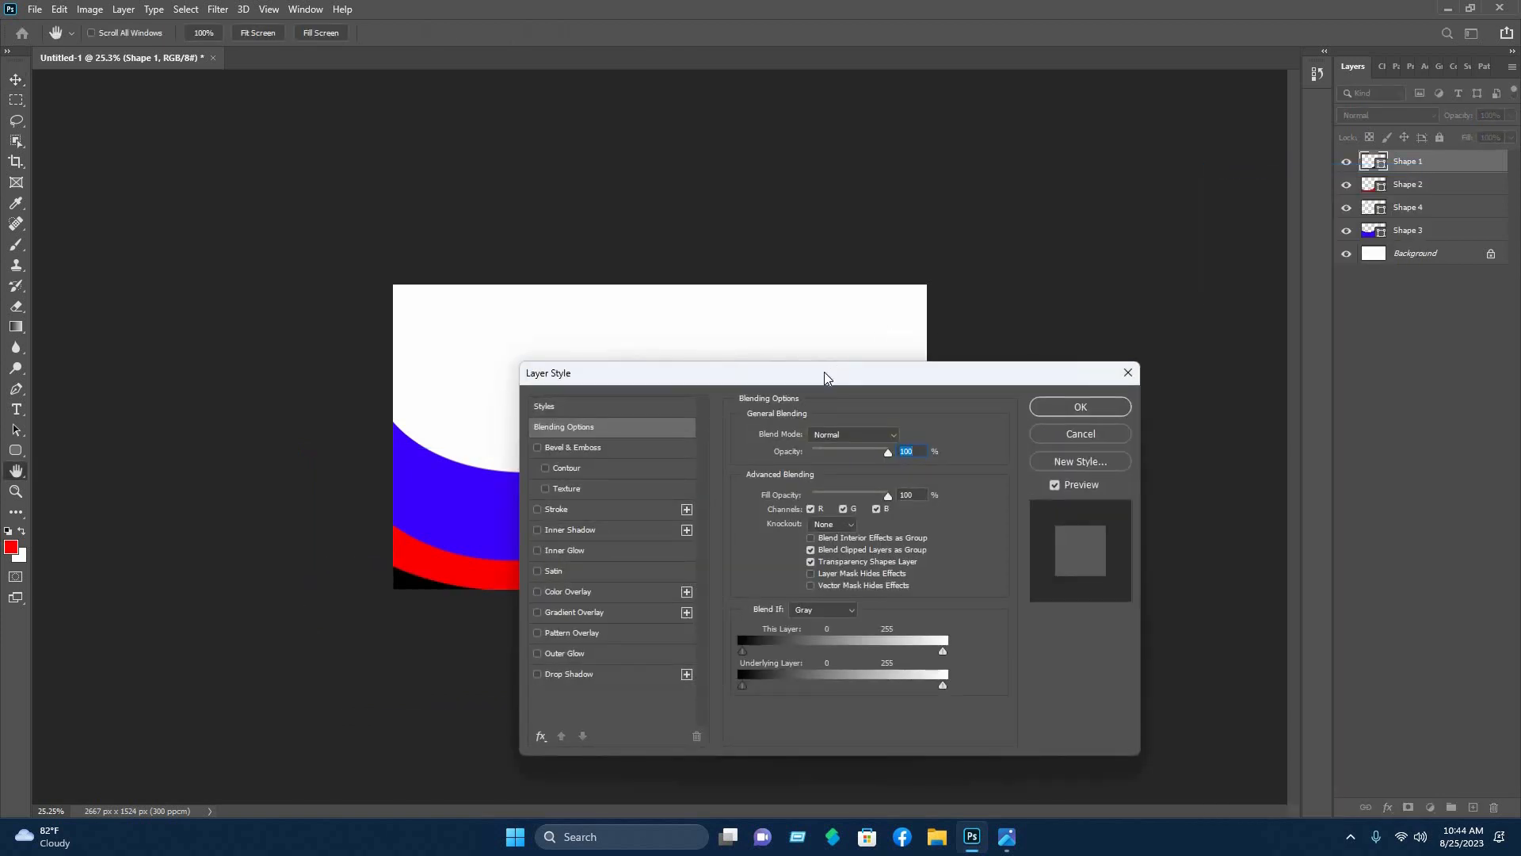
left_click_drag(816, 377, 1026, 329)
left_click(843, 563)
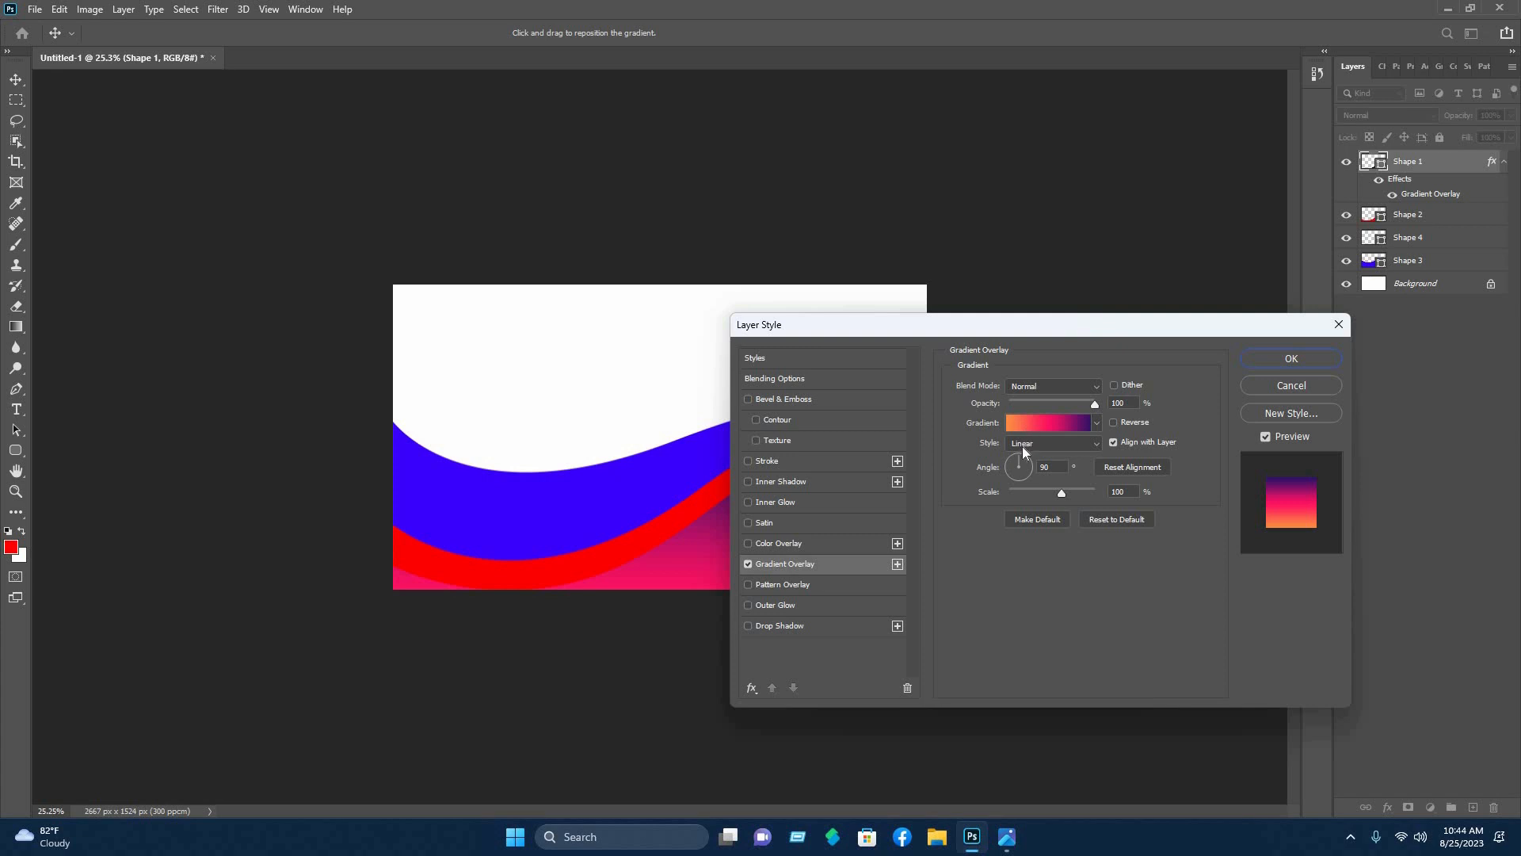
- Choose the Blue_23 preset from the Blues gradients and confirm the overlay
left_click(1025, 449)
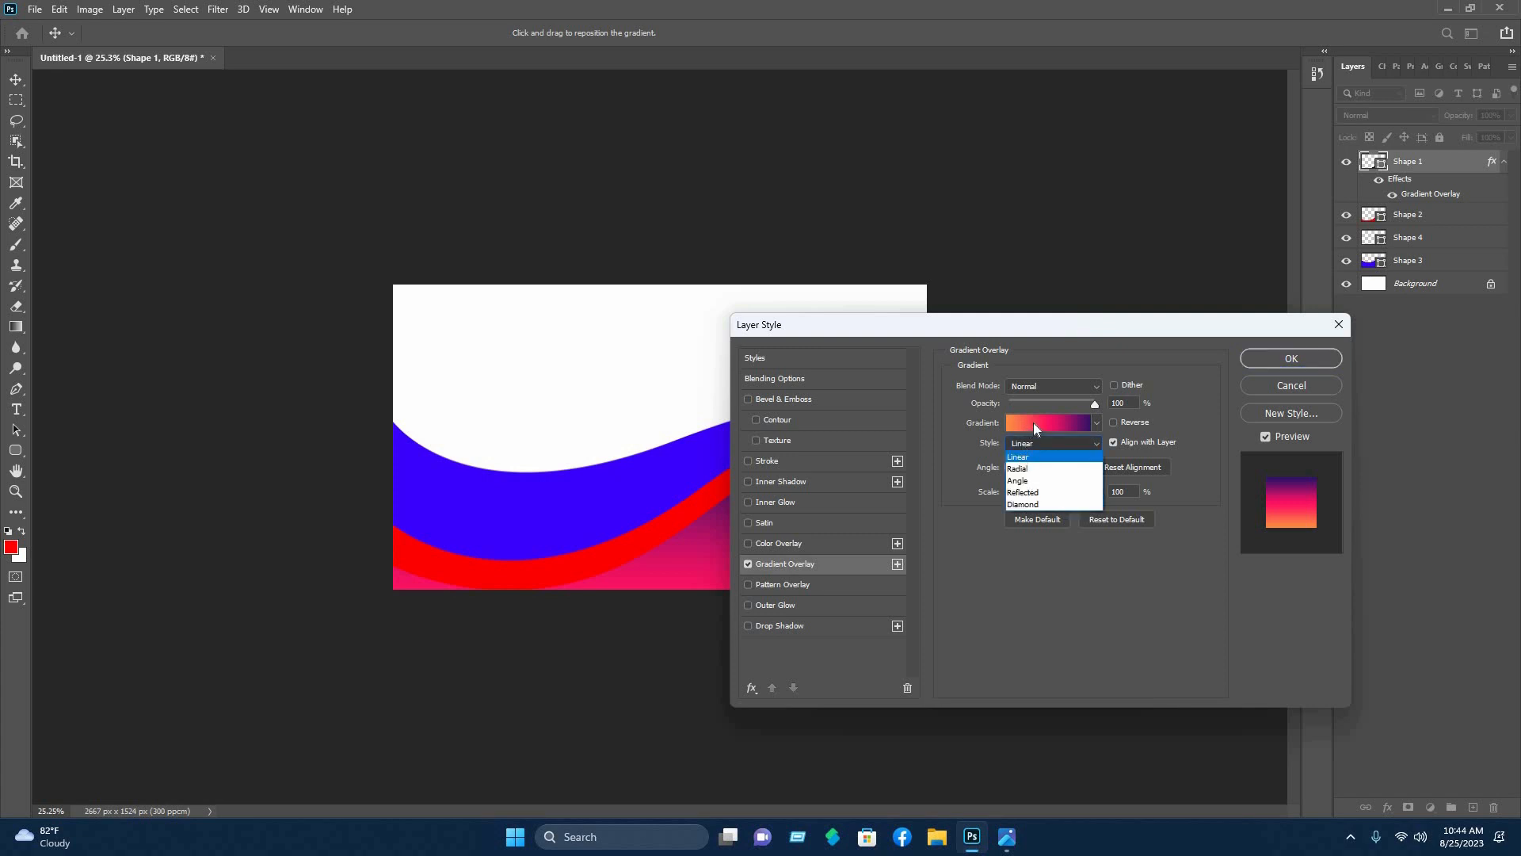
left_click(1034, 421)
left_click(1035, 422)
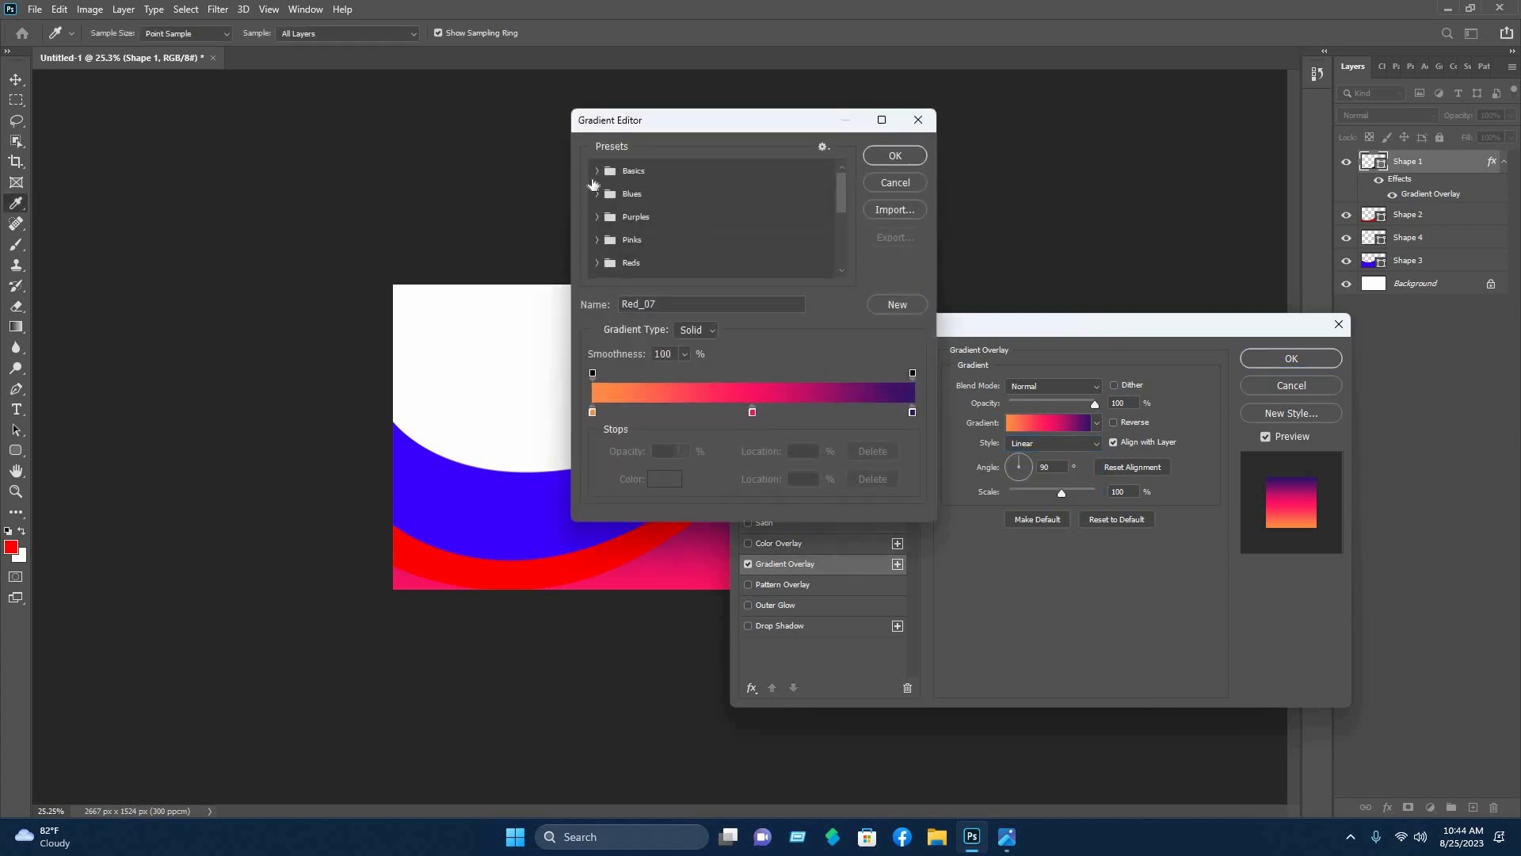
left_click(666, 201)
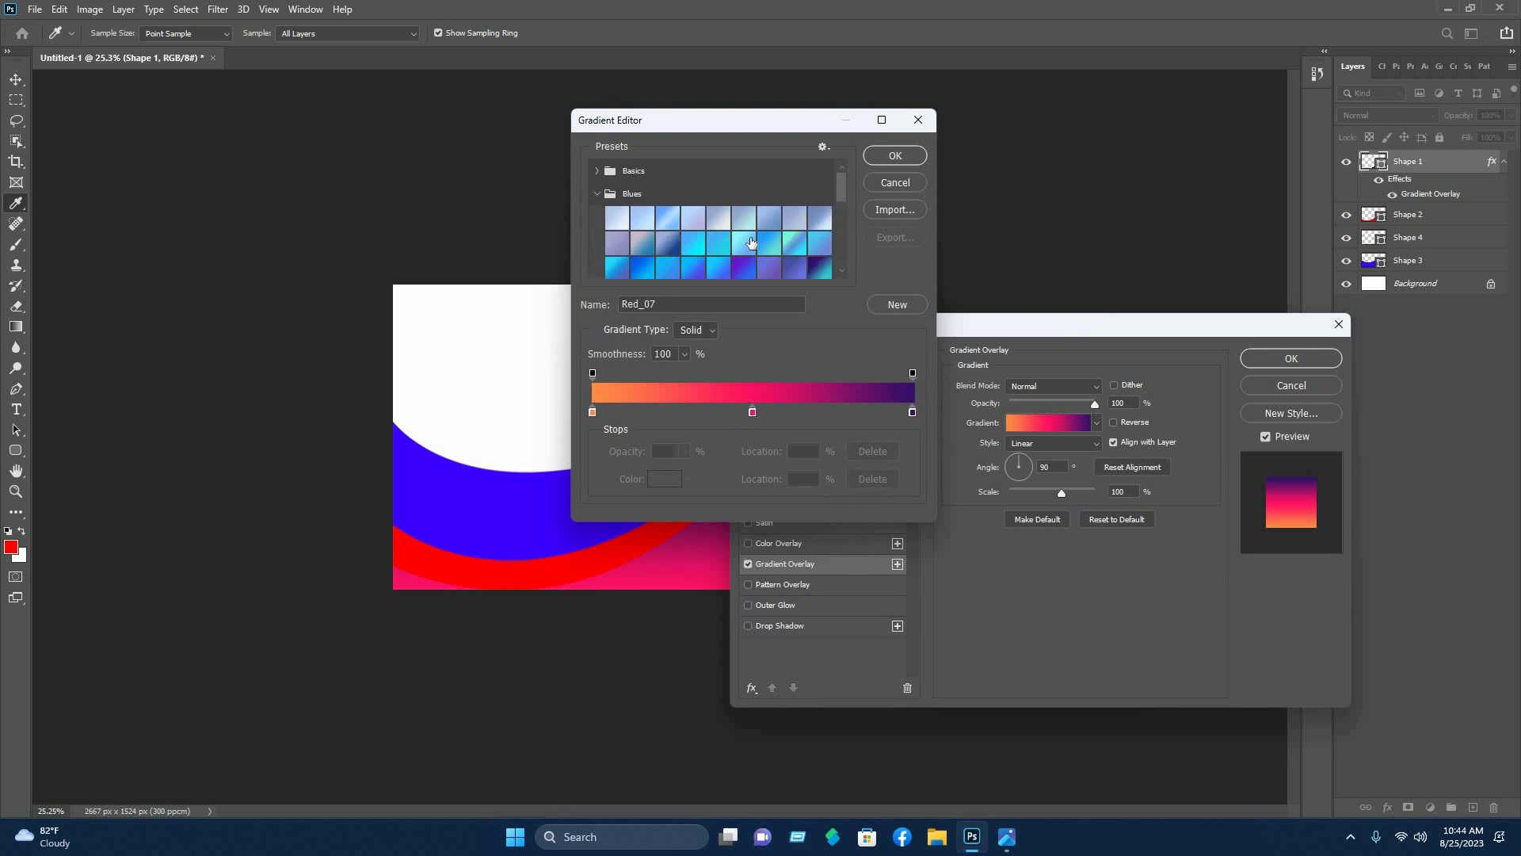
scroll(715, 257, "down", 1)
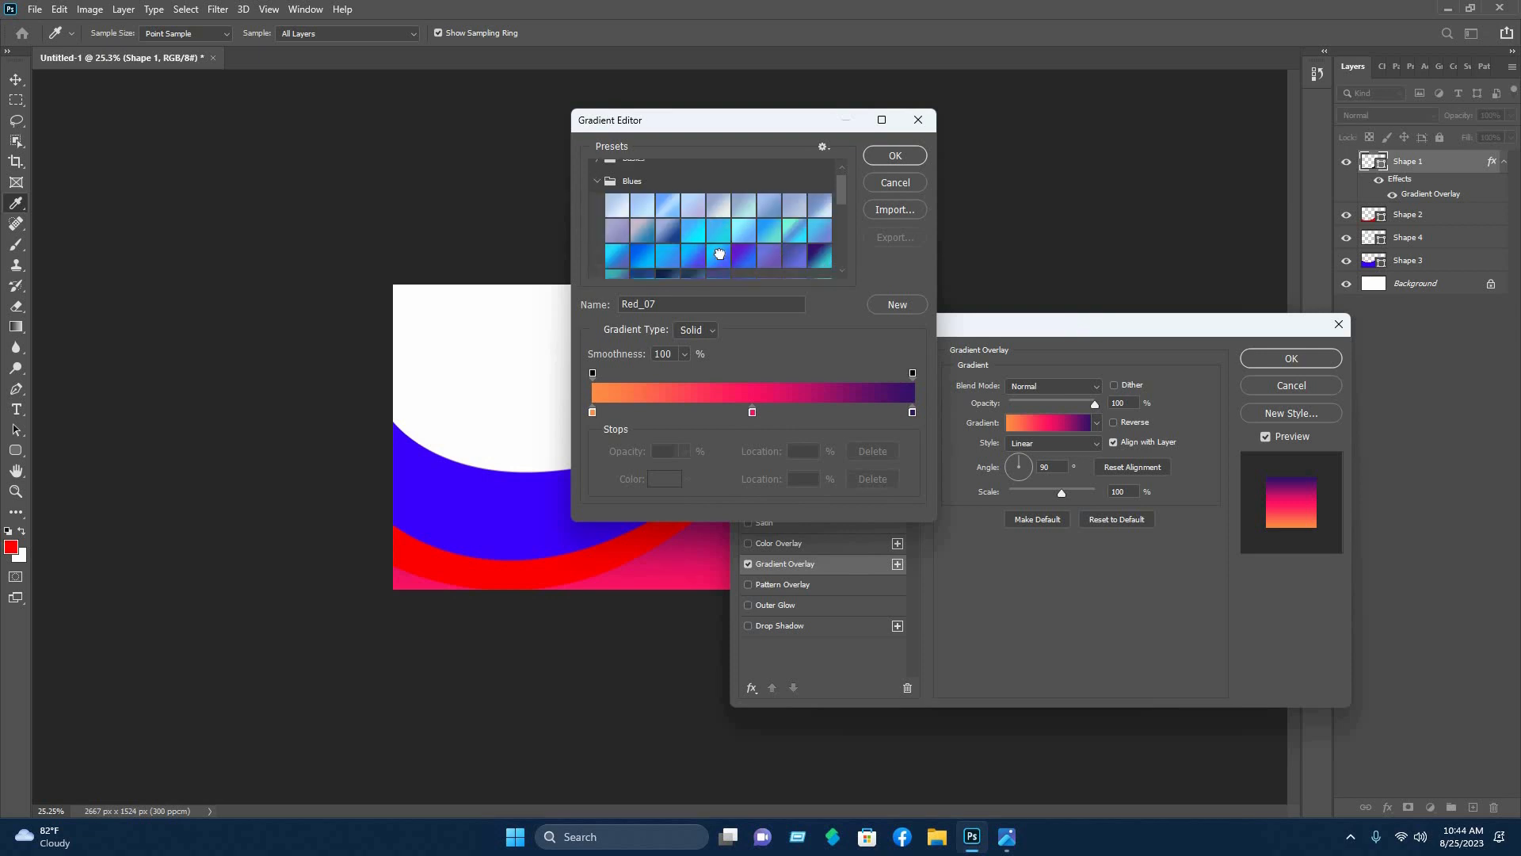
left_click(720, 253)
left_click(891, 157)
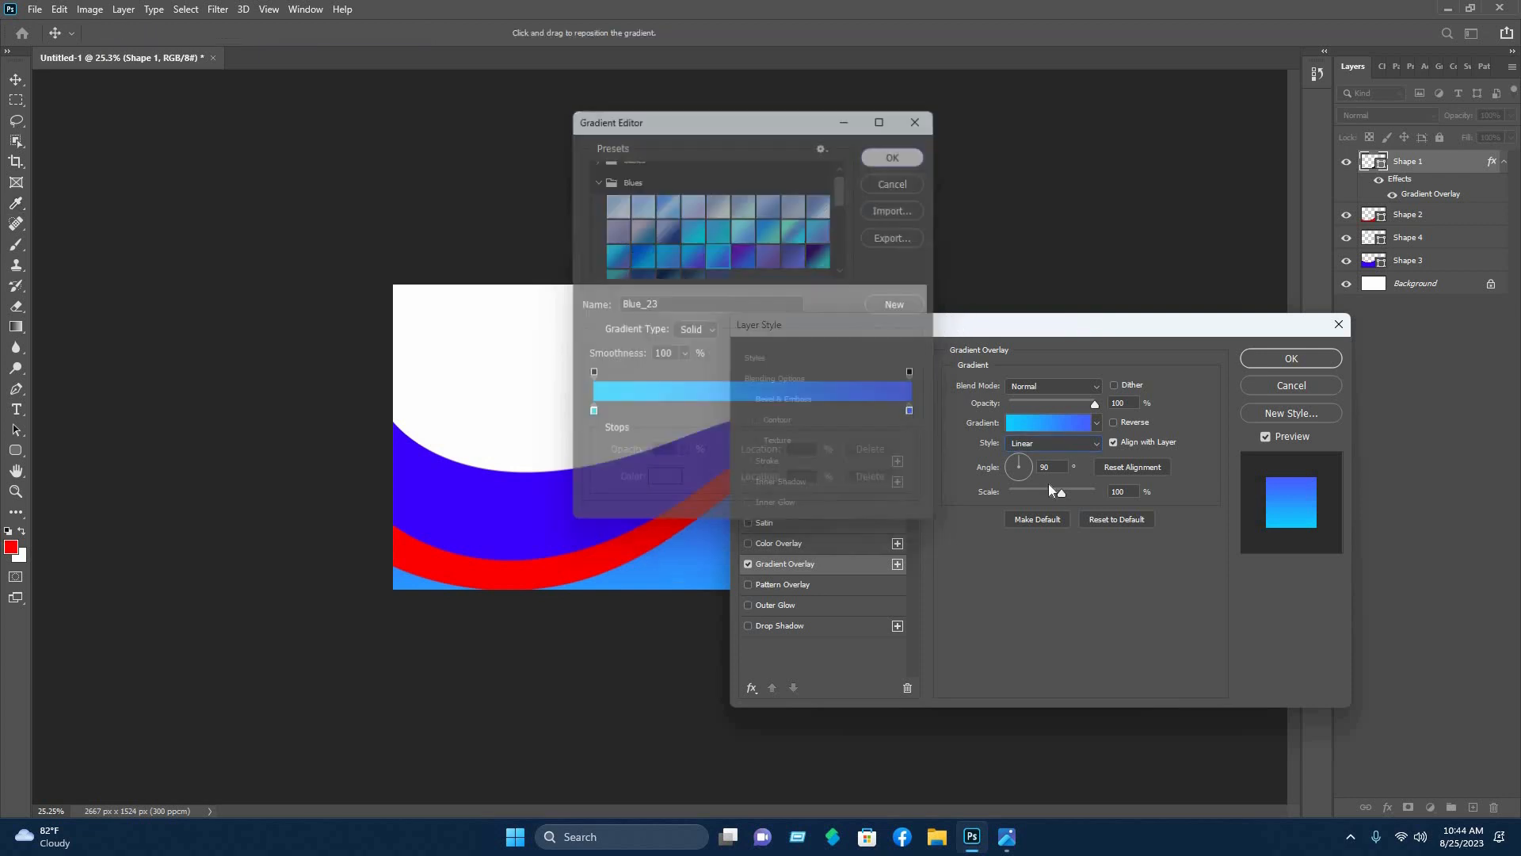
left_click_drag(951, 325, 1076, 729)
left_click(1253, 460)
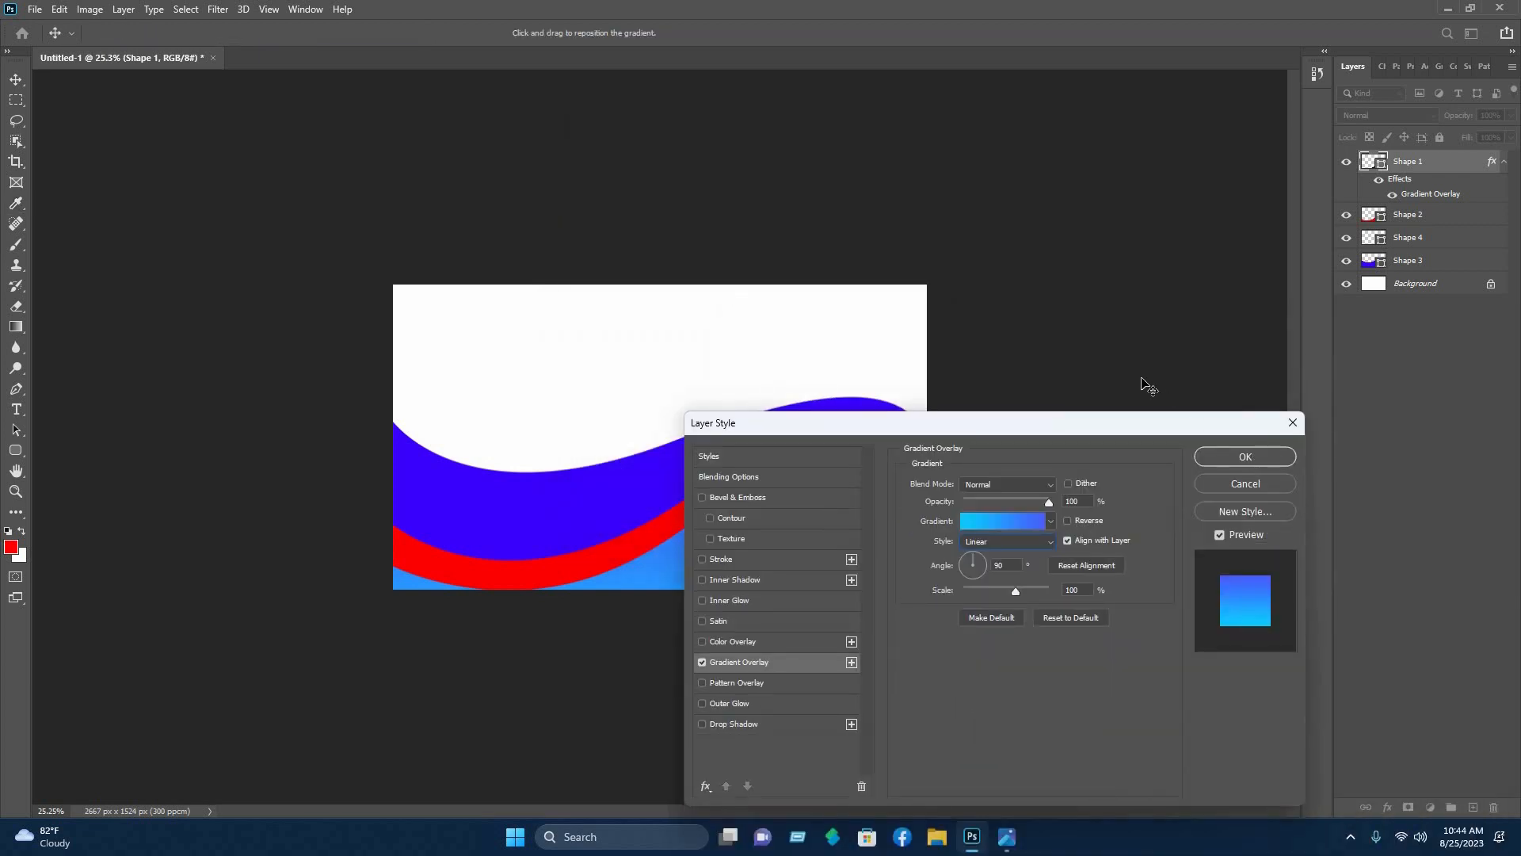
left_click(875, 432)
- Open Blending Options for the red wave's layer, Shape 2
left_click(1029, 350)
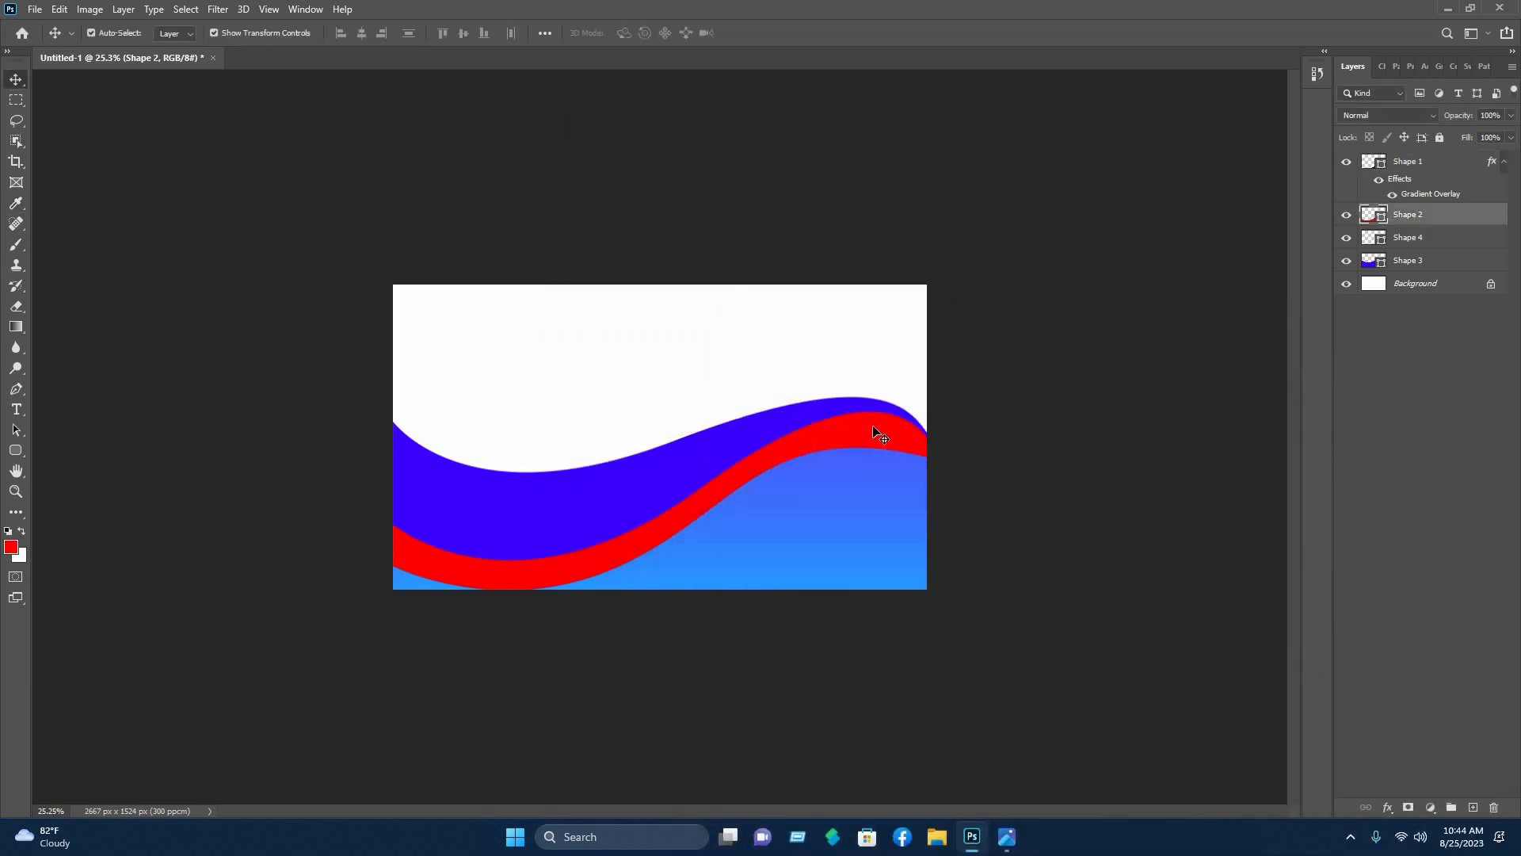
left_click(876, 432)
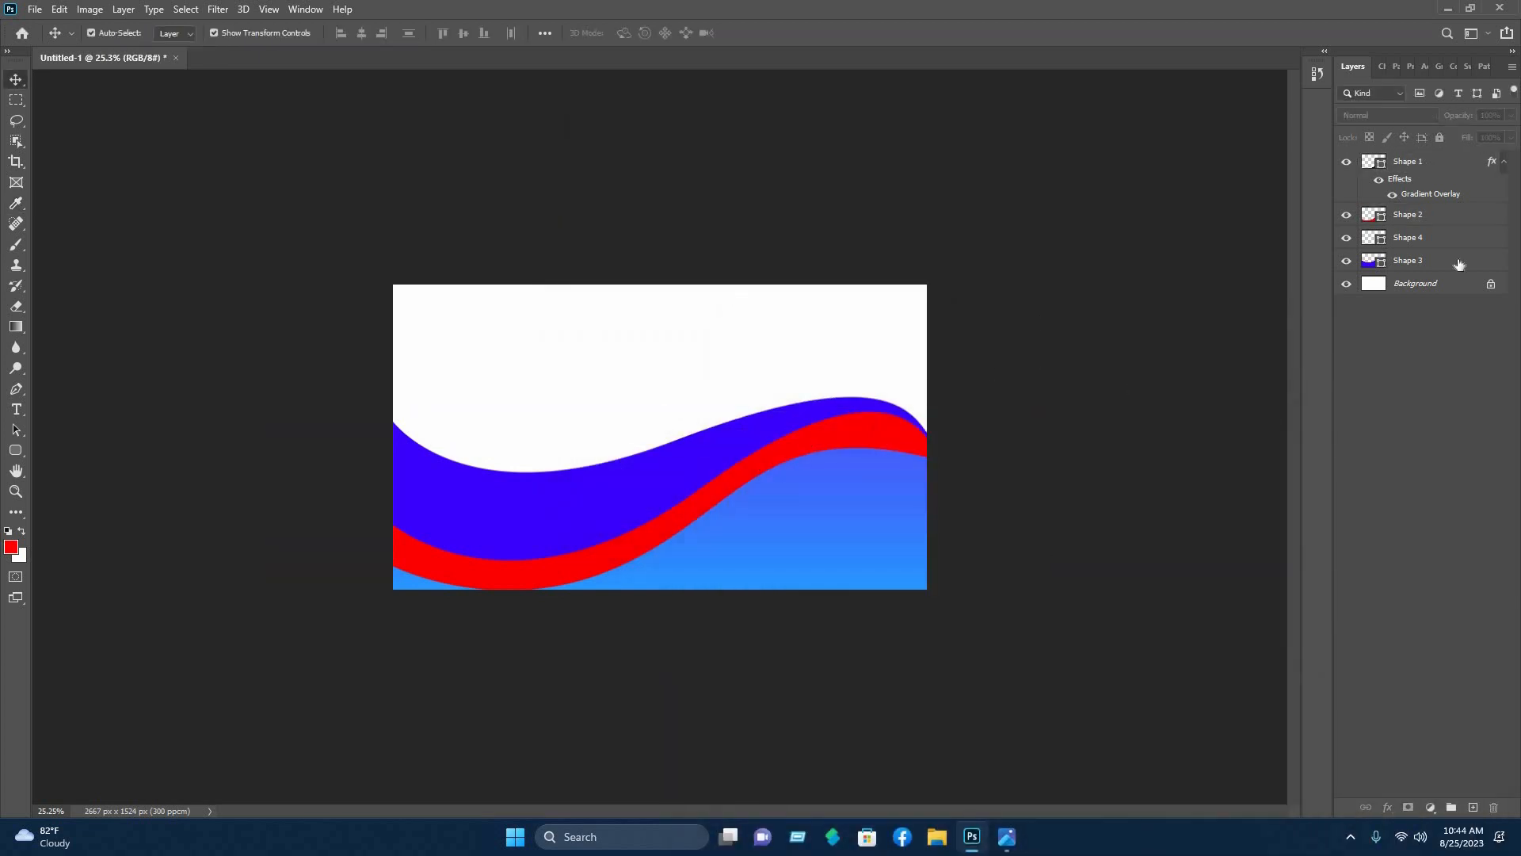
right_click(1392, 214)
left_click(1242, 171)
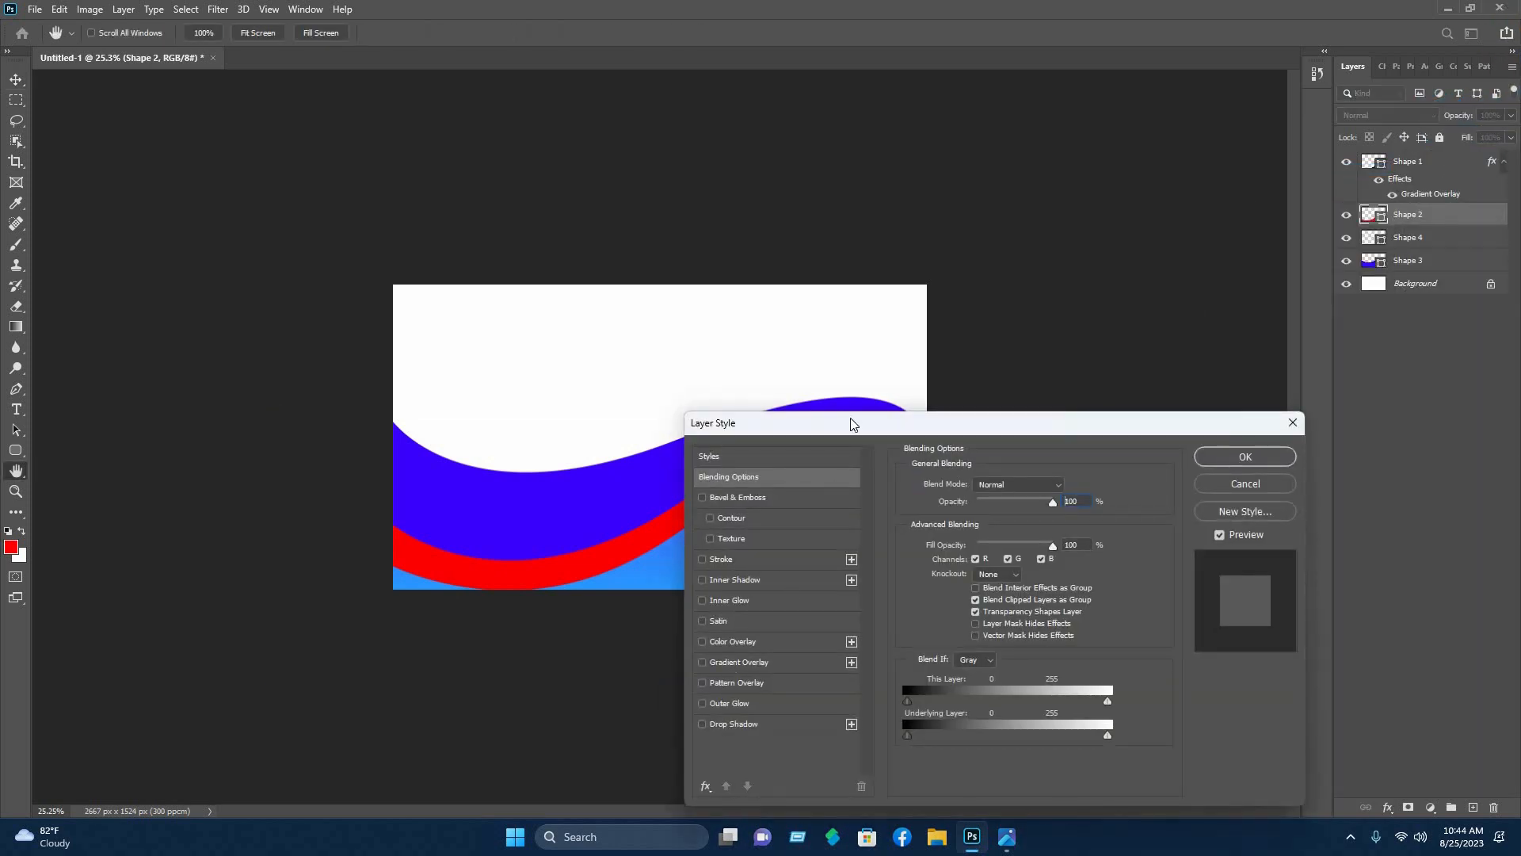
left_click_drag(852, 424, 962, 136)
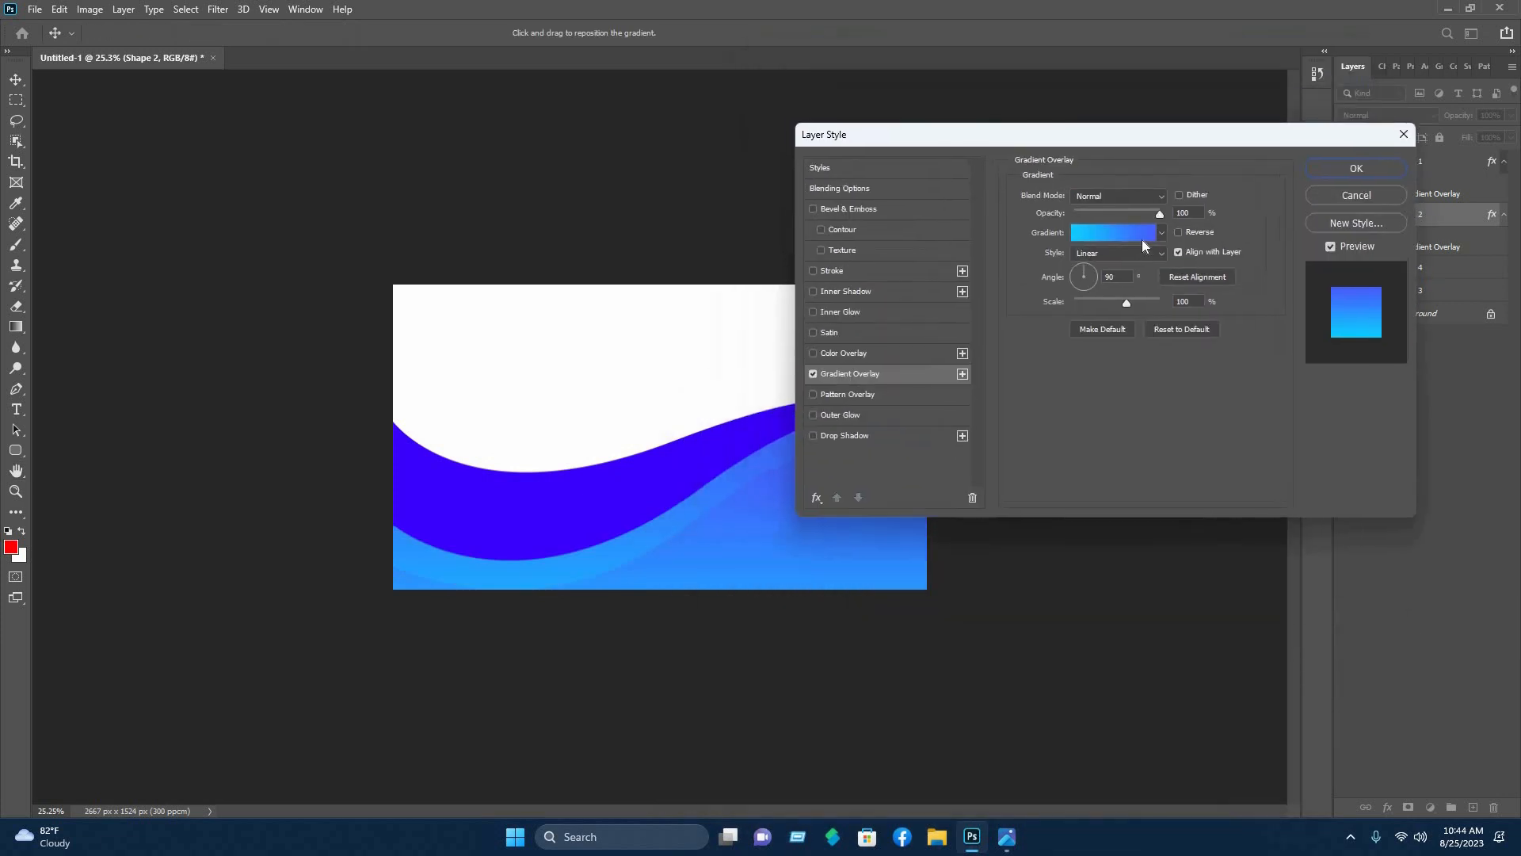
left_click_drag(1103, 135, 1161, 129)
- Apply the Orange_10 yellow-to-red preset as Shape 2's gradient overlay and confirm
left_click(1162, 231)
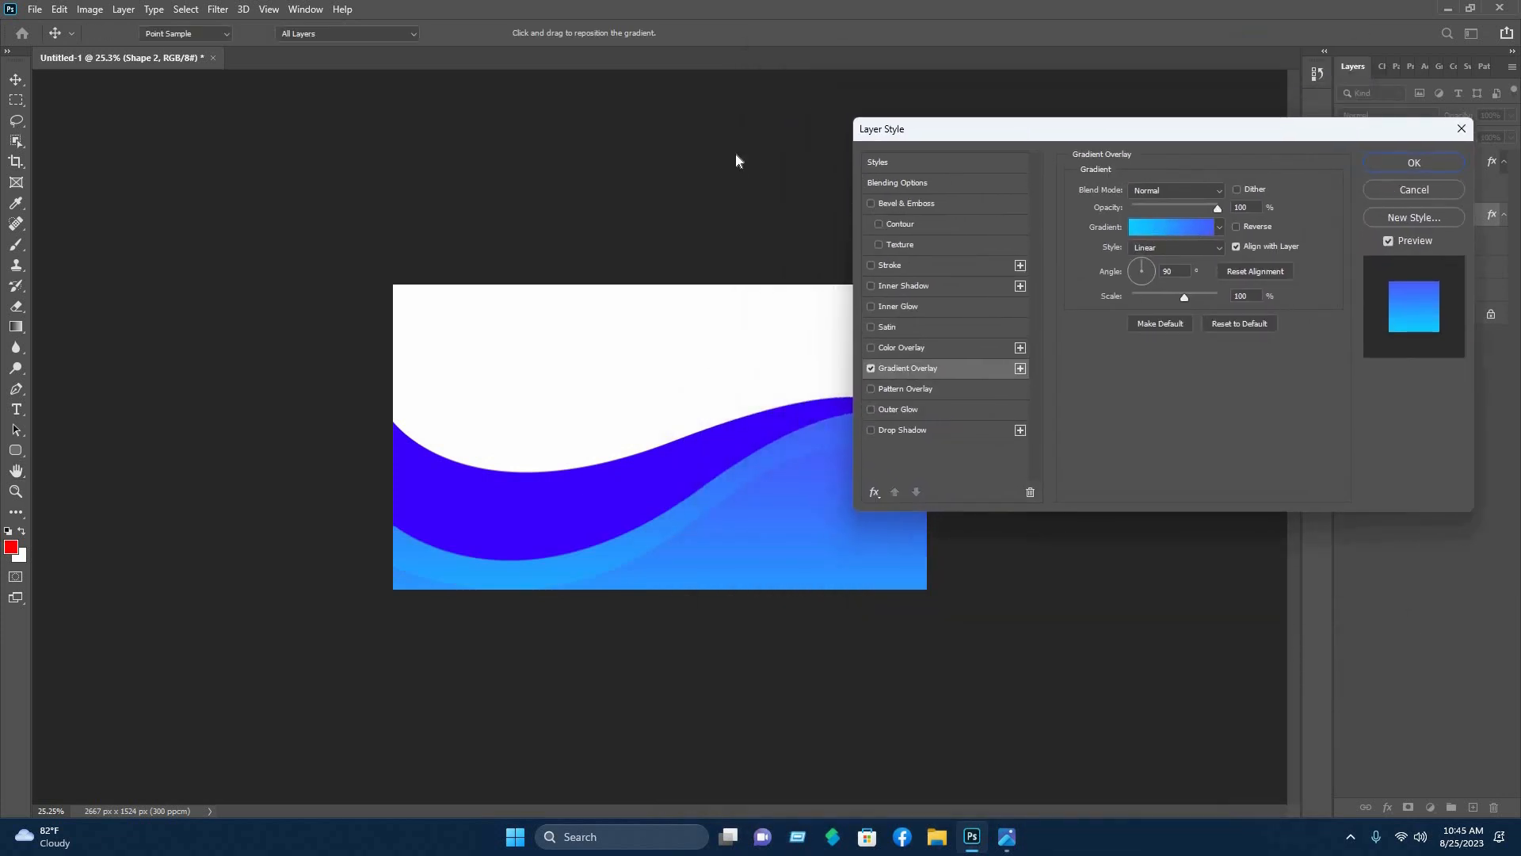
left_click_drag(757, 121, 1177, 147)
scroll(1035, 296, "down", 1)
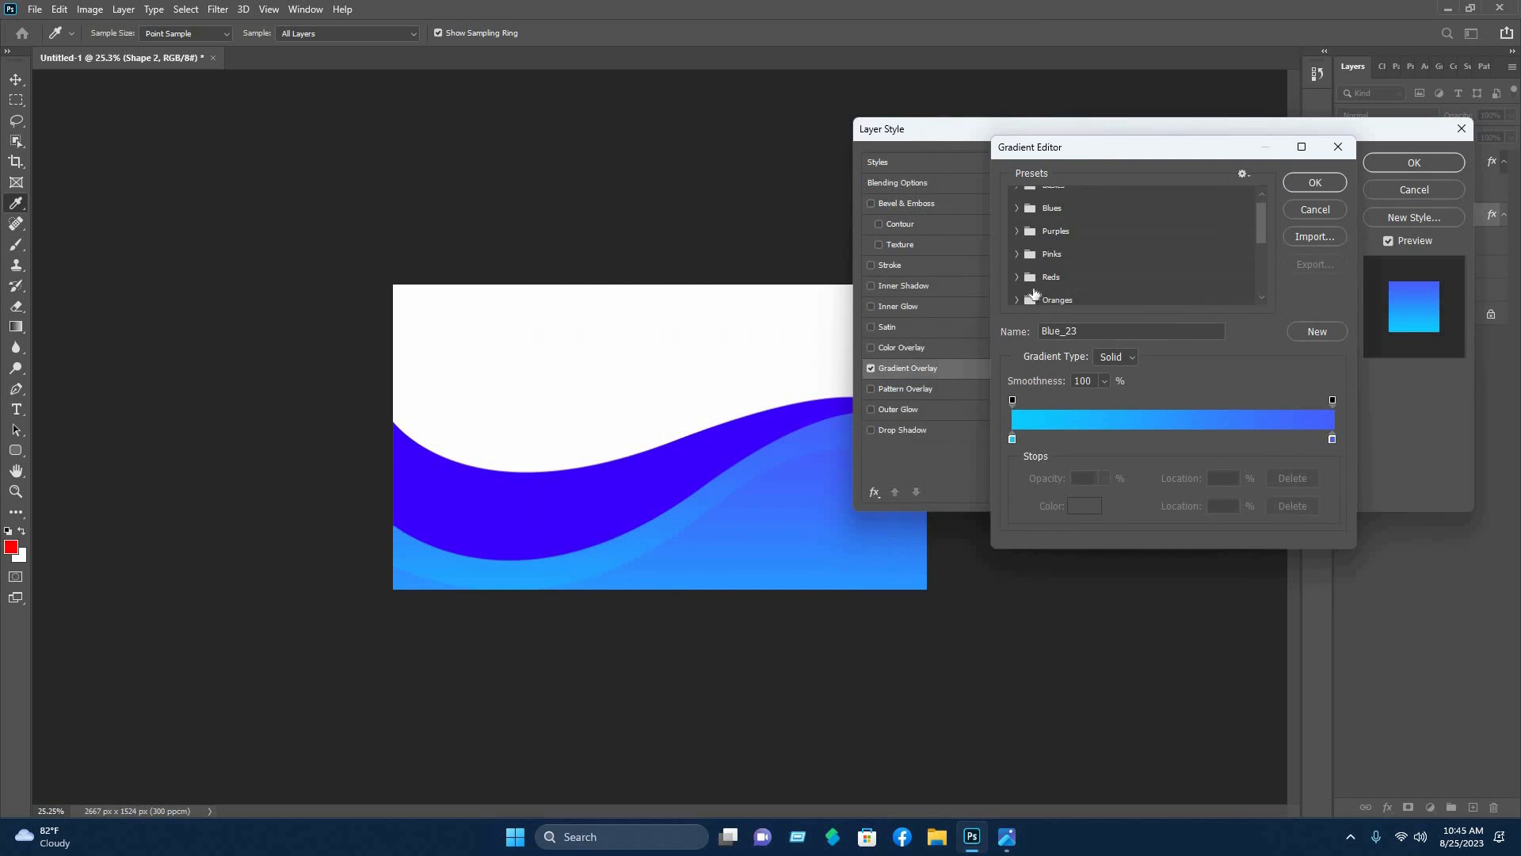
left_click(1097, 281)
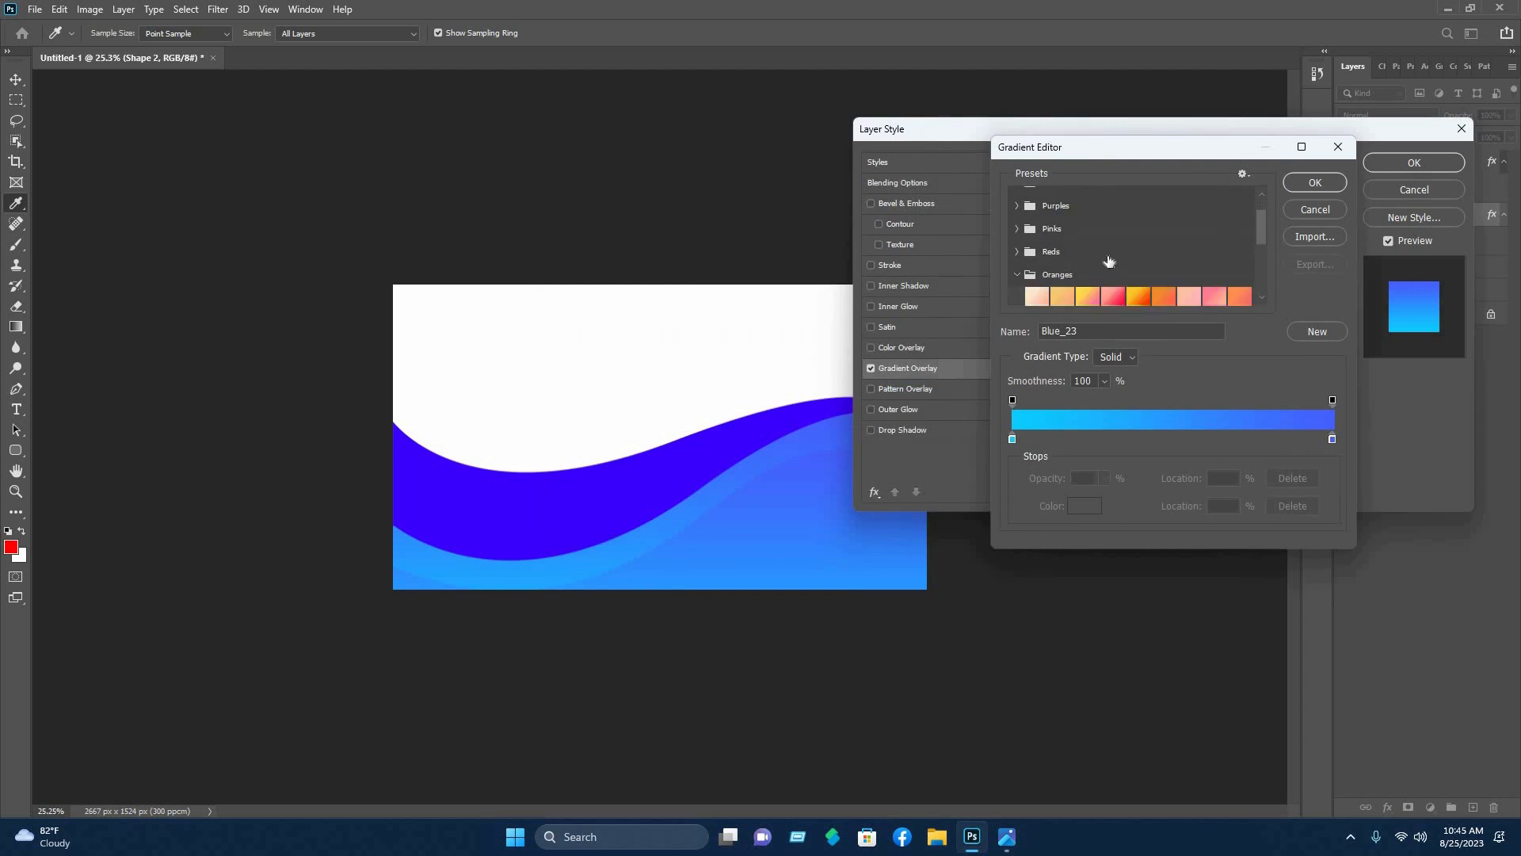
scroll(1109, 261, "down", 1)
left_click(1088, 248)
left_click(1037, 273)
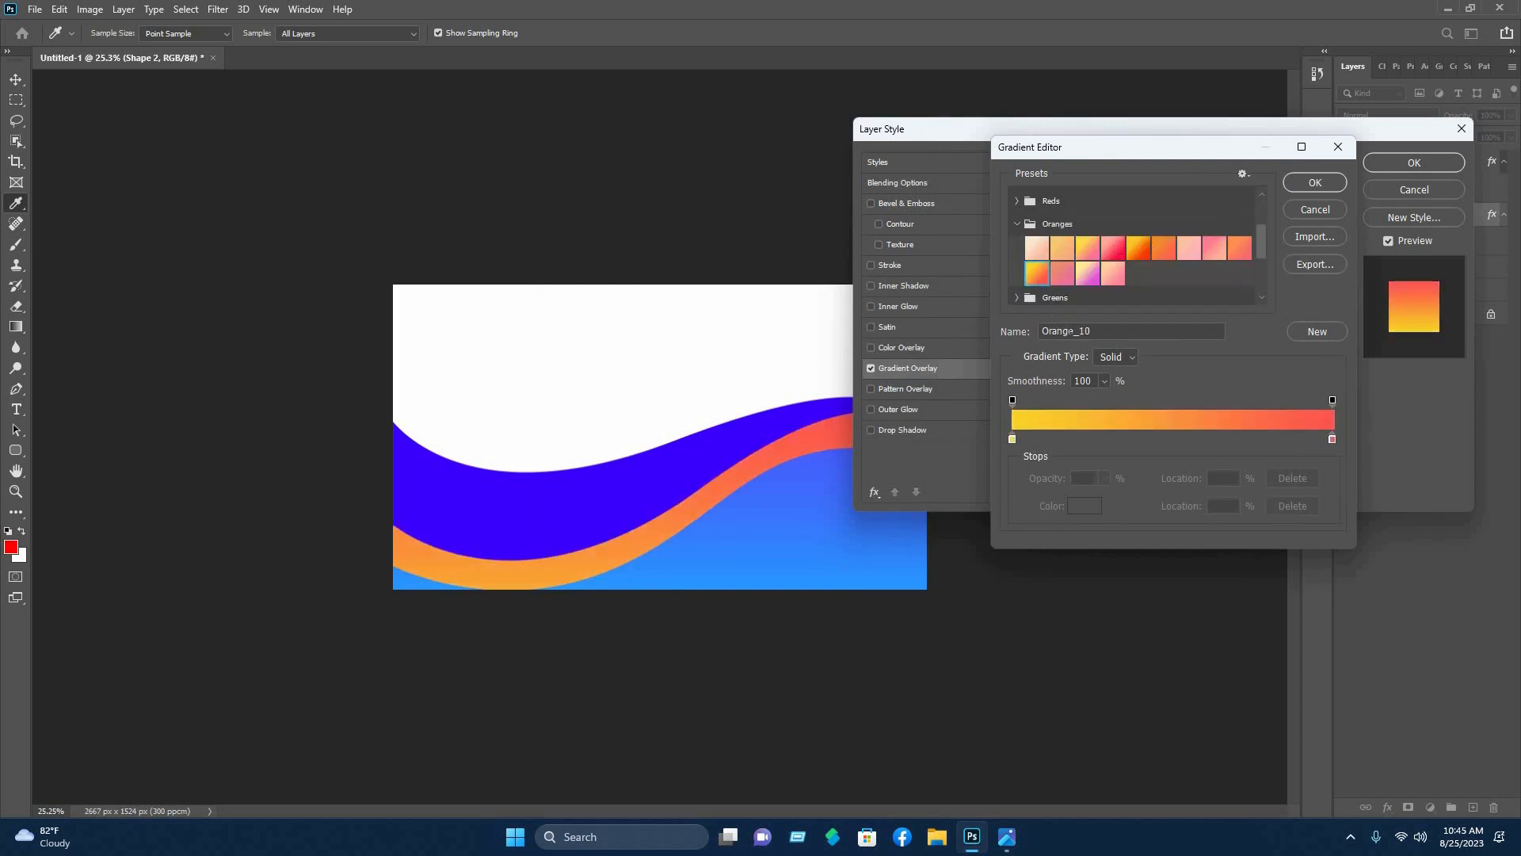
left_click(1325, 187)
left_click(942, 152)
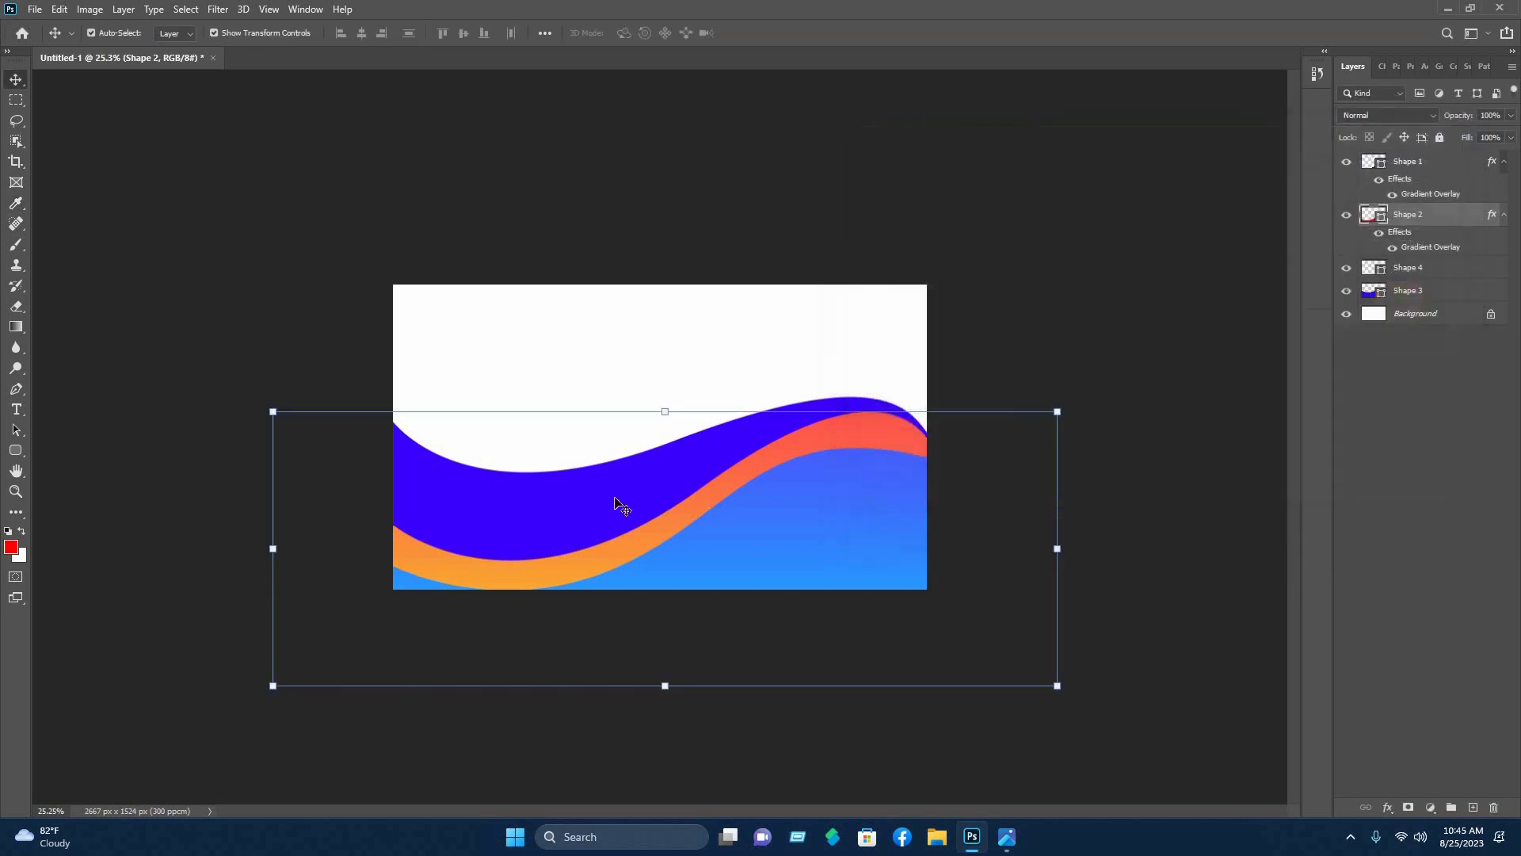
left_click(1408, 290)
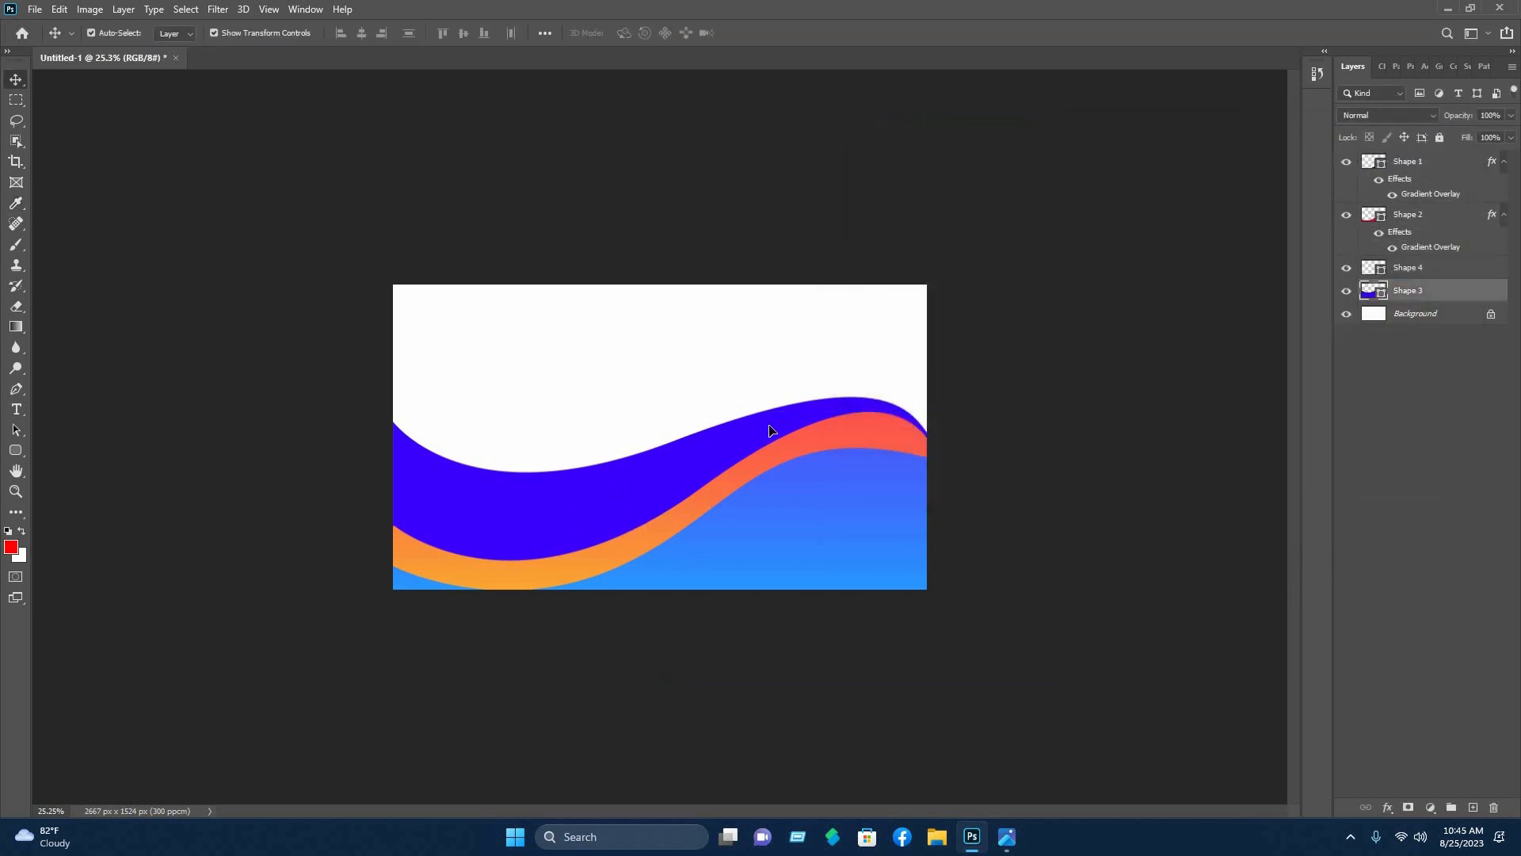
- Enable a Gradient Overlay on Shape 3 and show the Oranges presets in the Gradient Editor
right_click(1407, 290)
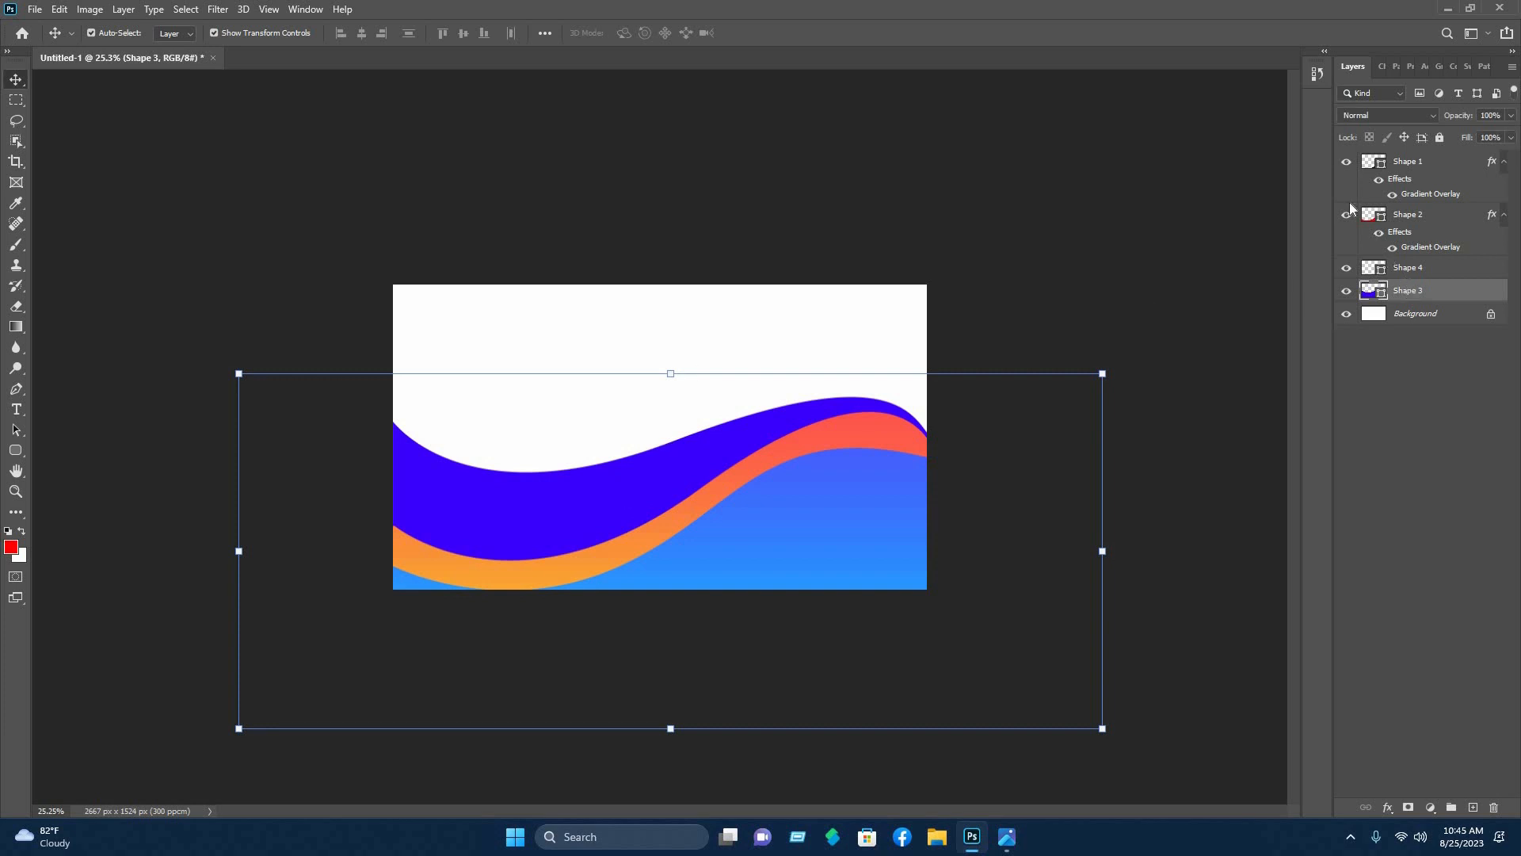
left_click(1285, 170)
left_click(908, 368)
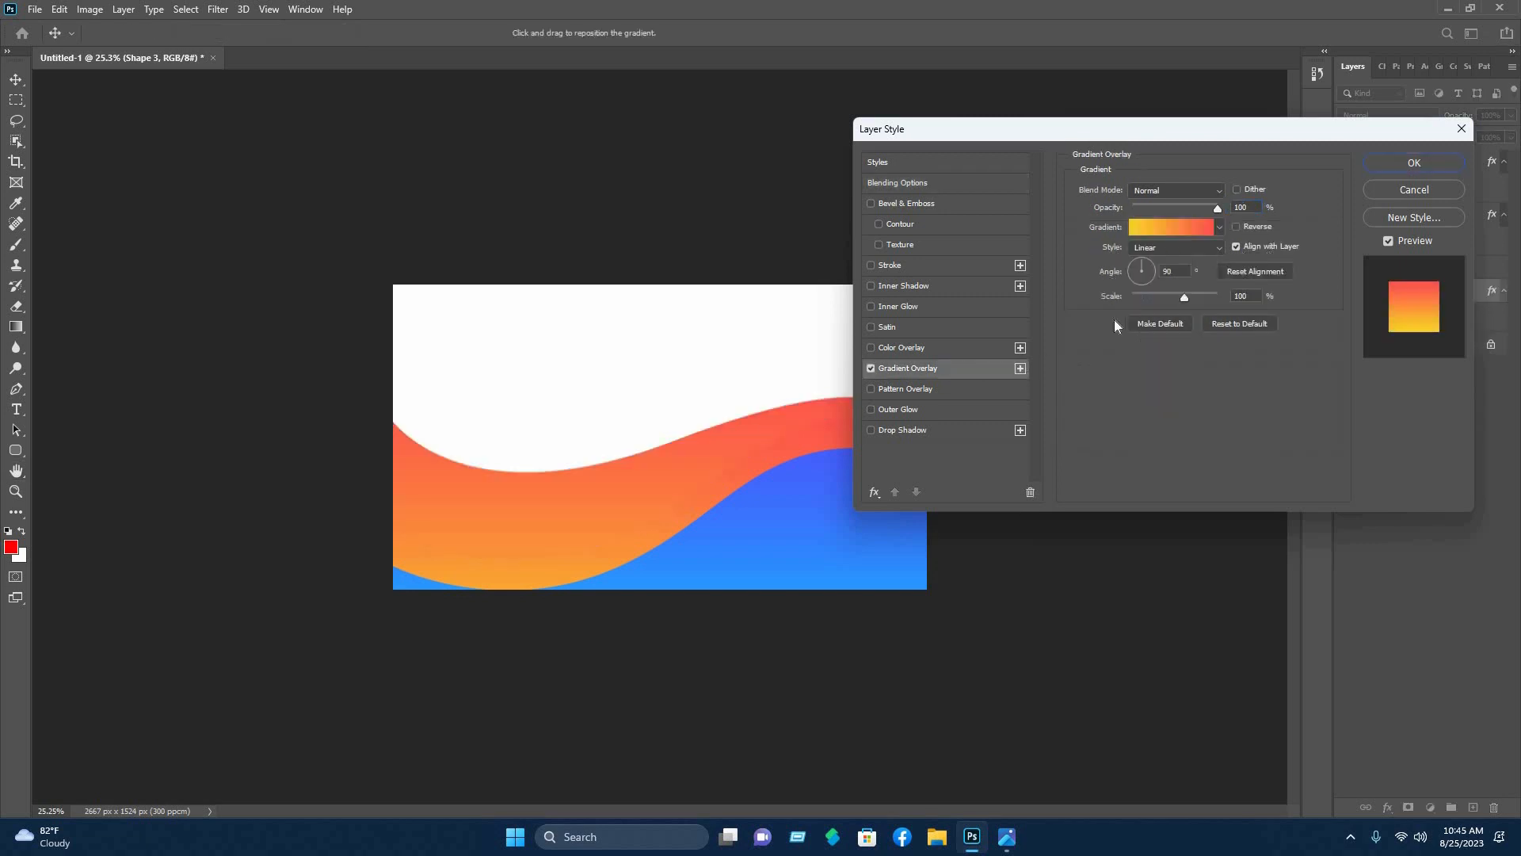
left_click(1171, 231)
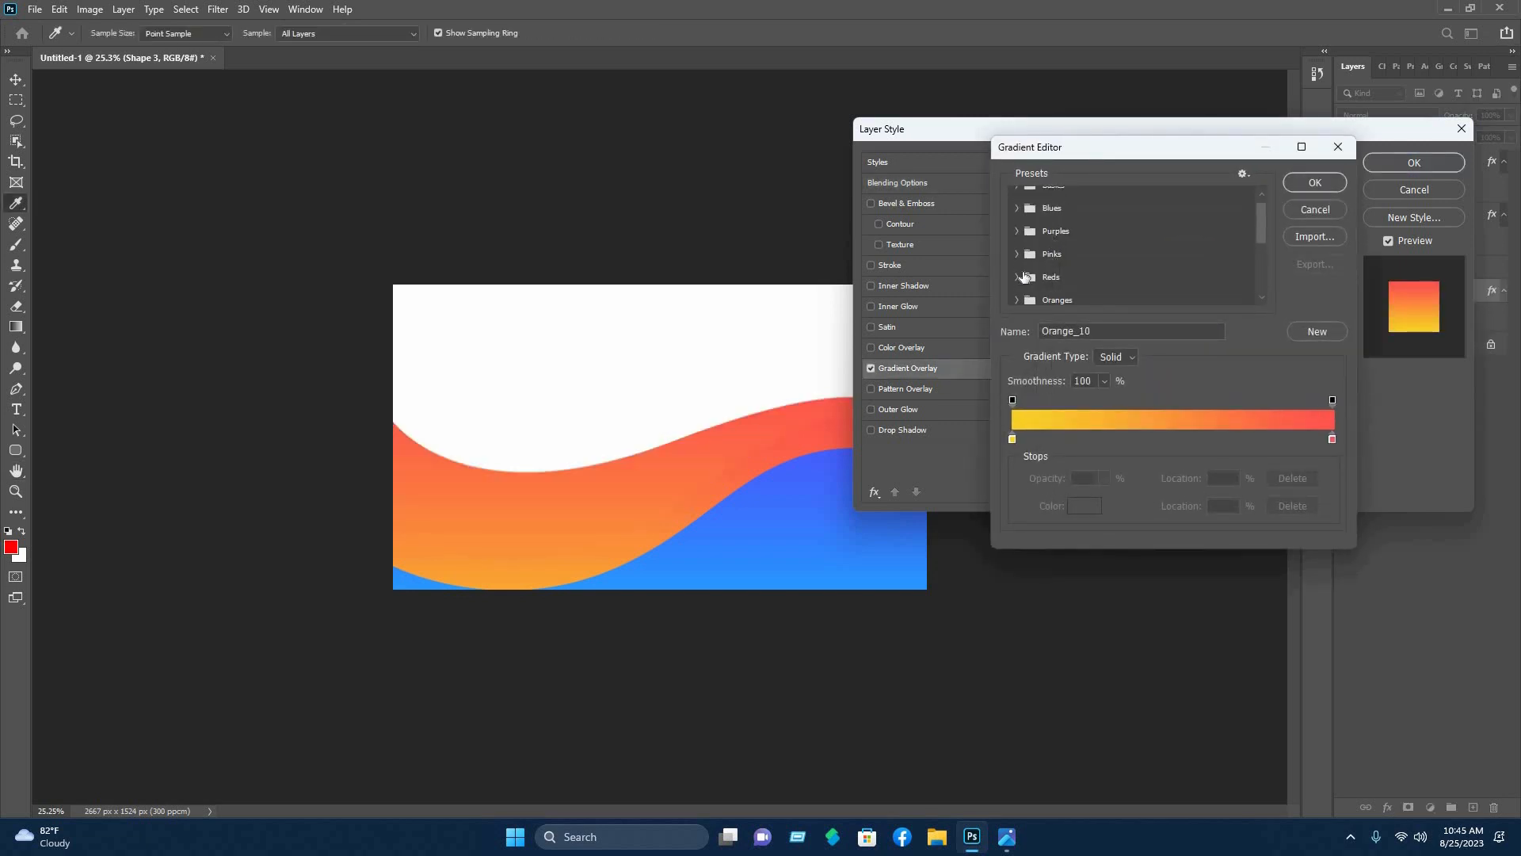
scroll(1023, 267, "down", 1)
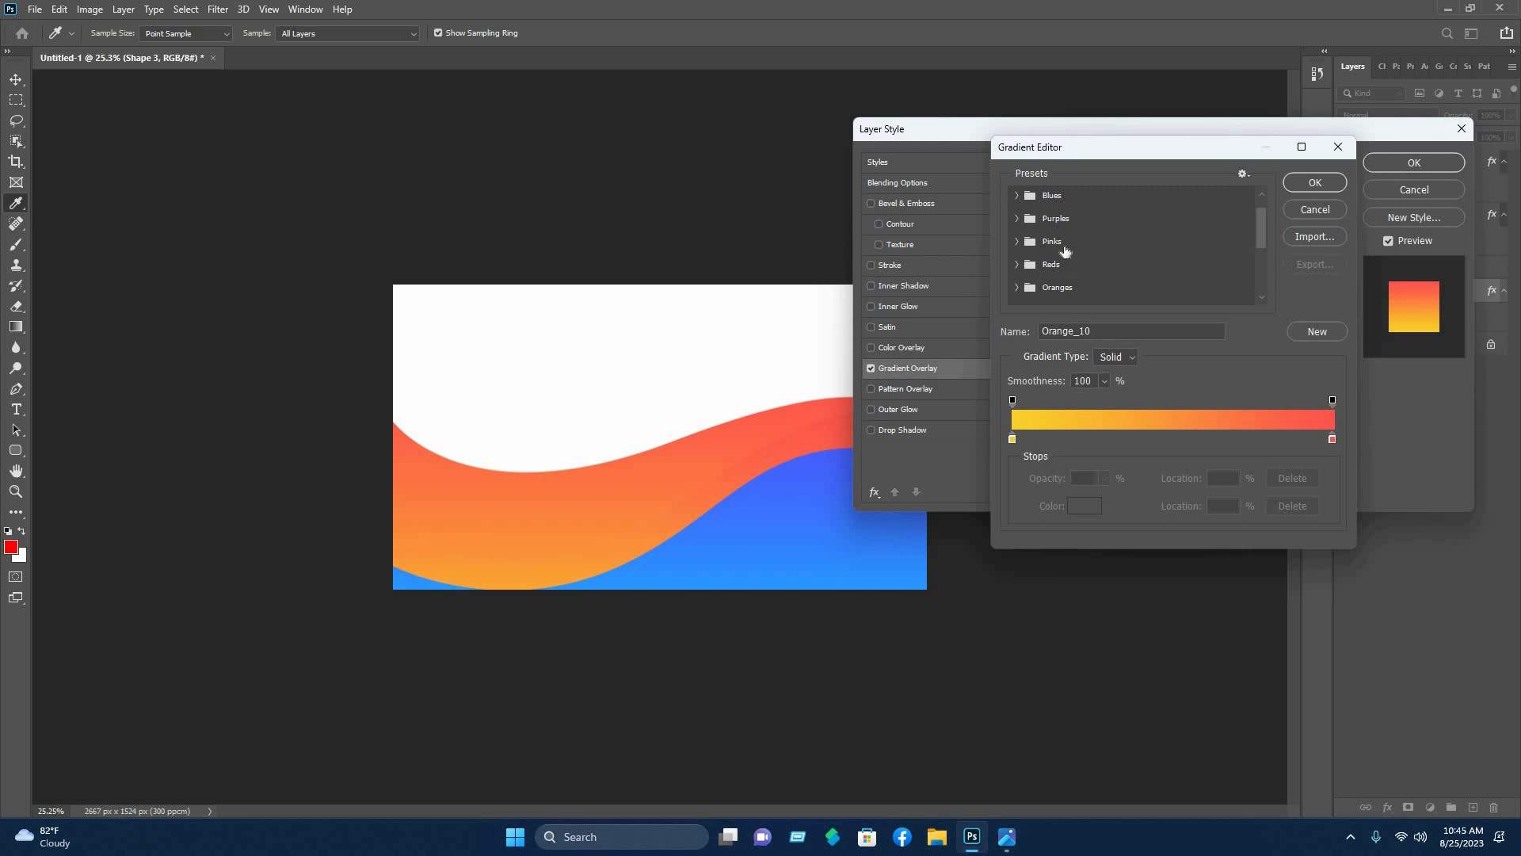
left_click(1018, 288)
scroll(1111, 271, "down", 2)
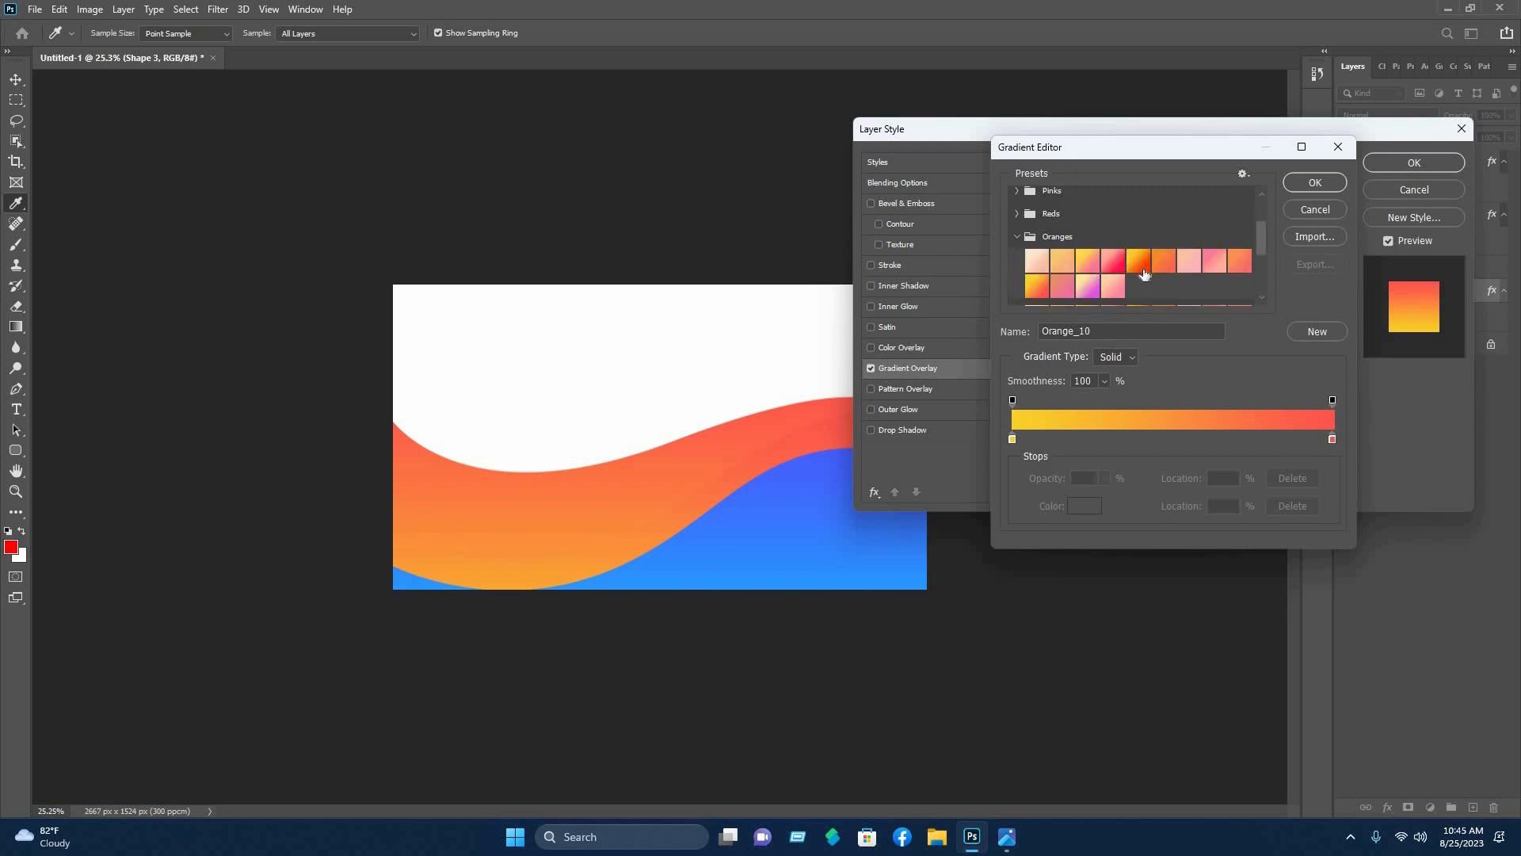
- Add a soft orange fdac4c stop at 53% and accept the gradient overlay
left_click(1182, 444)
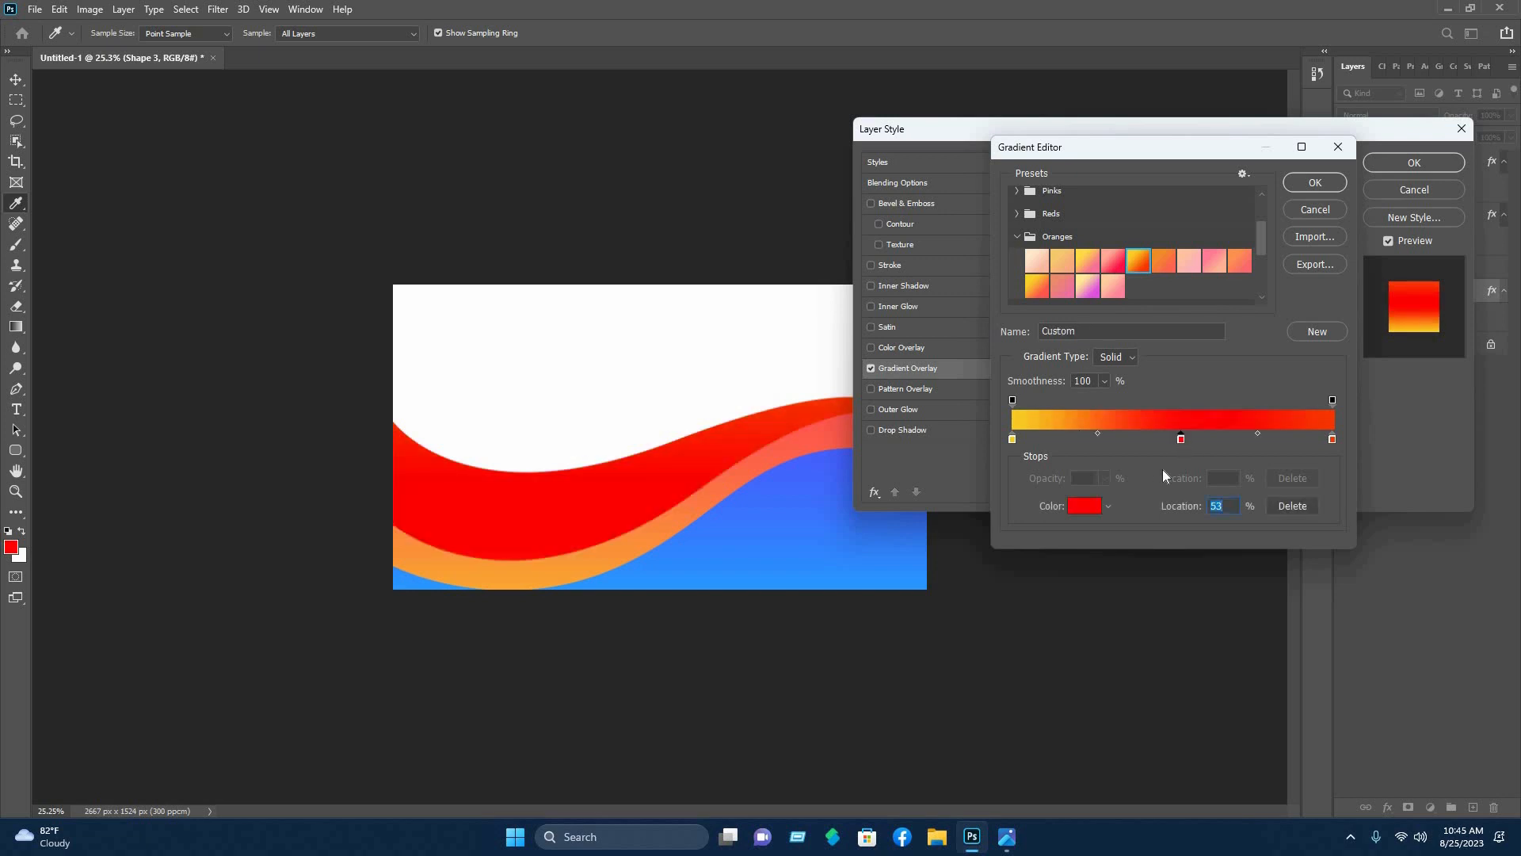
left_click(1082, 510)
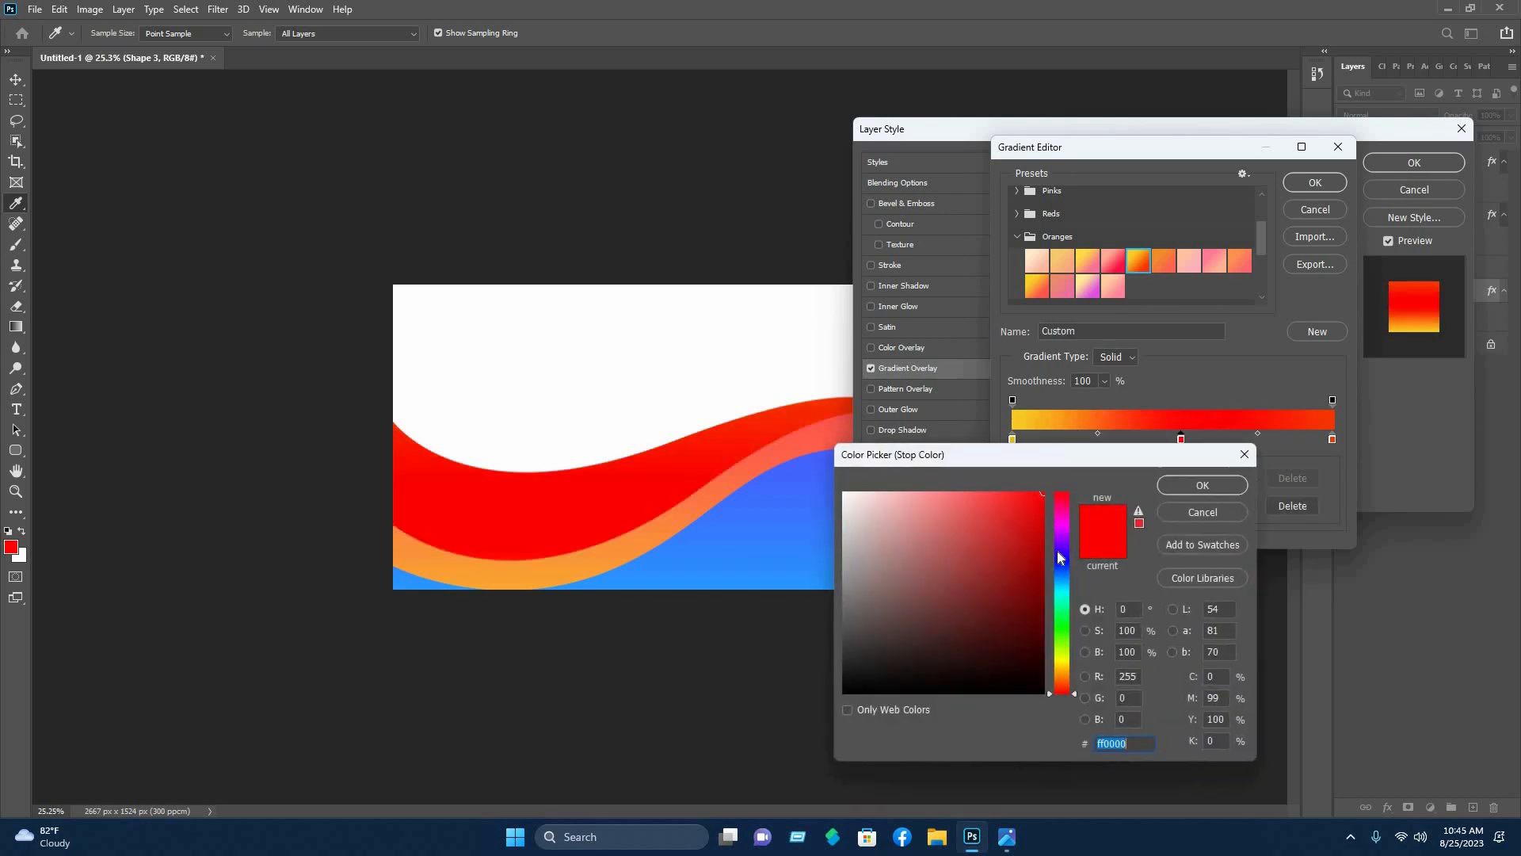
left_click(1067, 675)
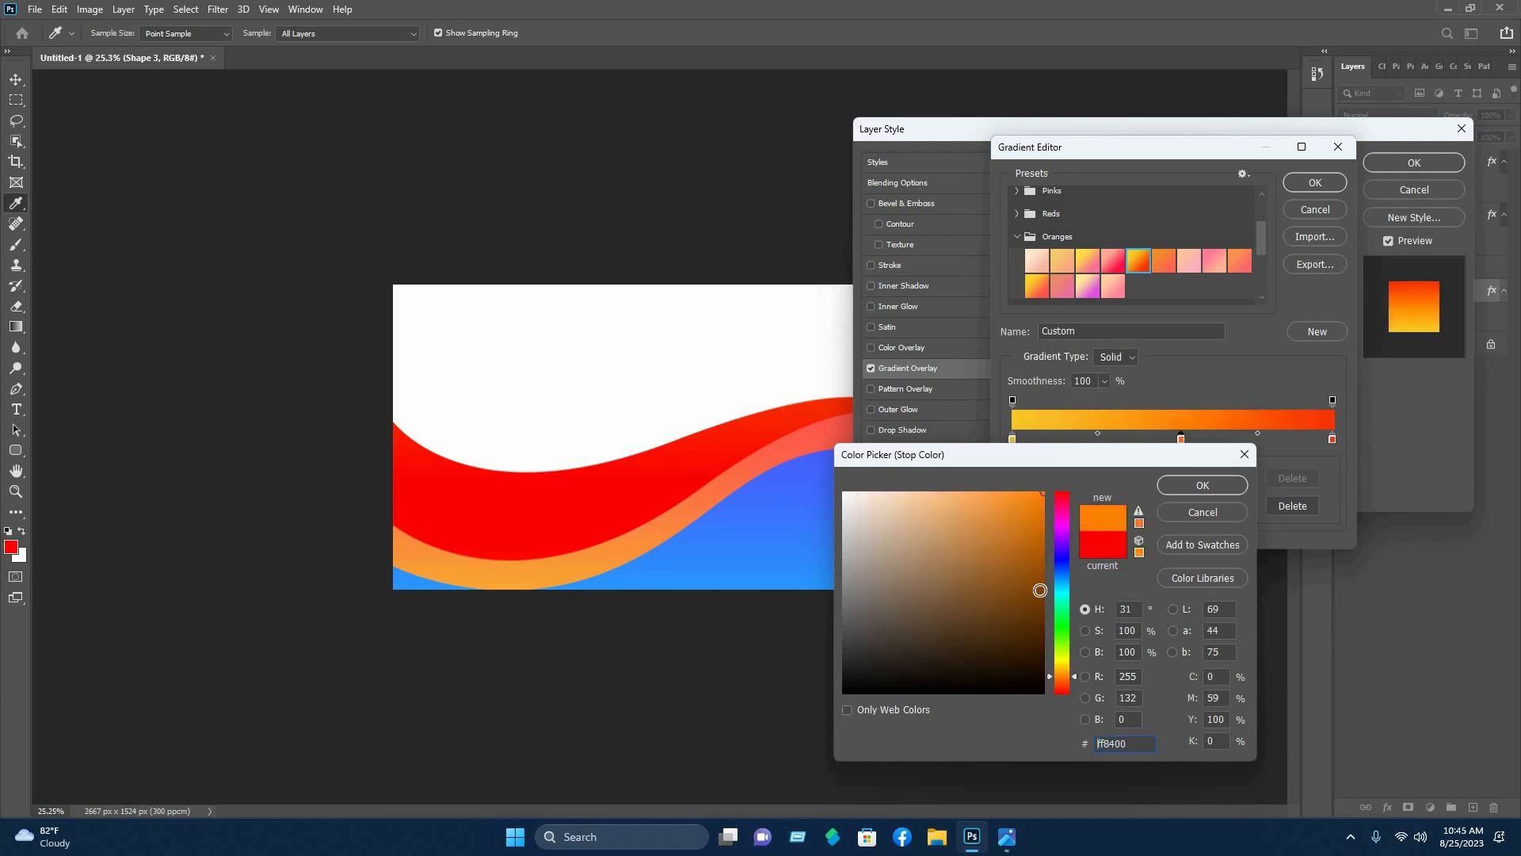
left_click(984, 494)
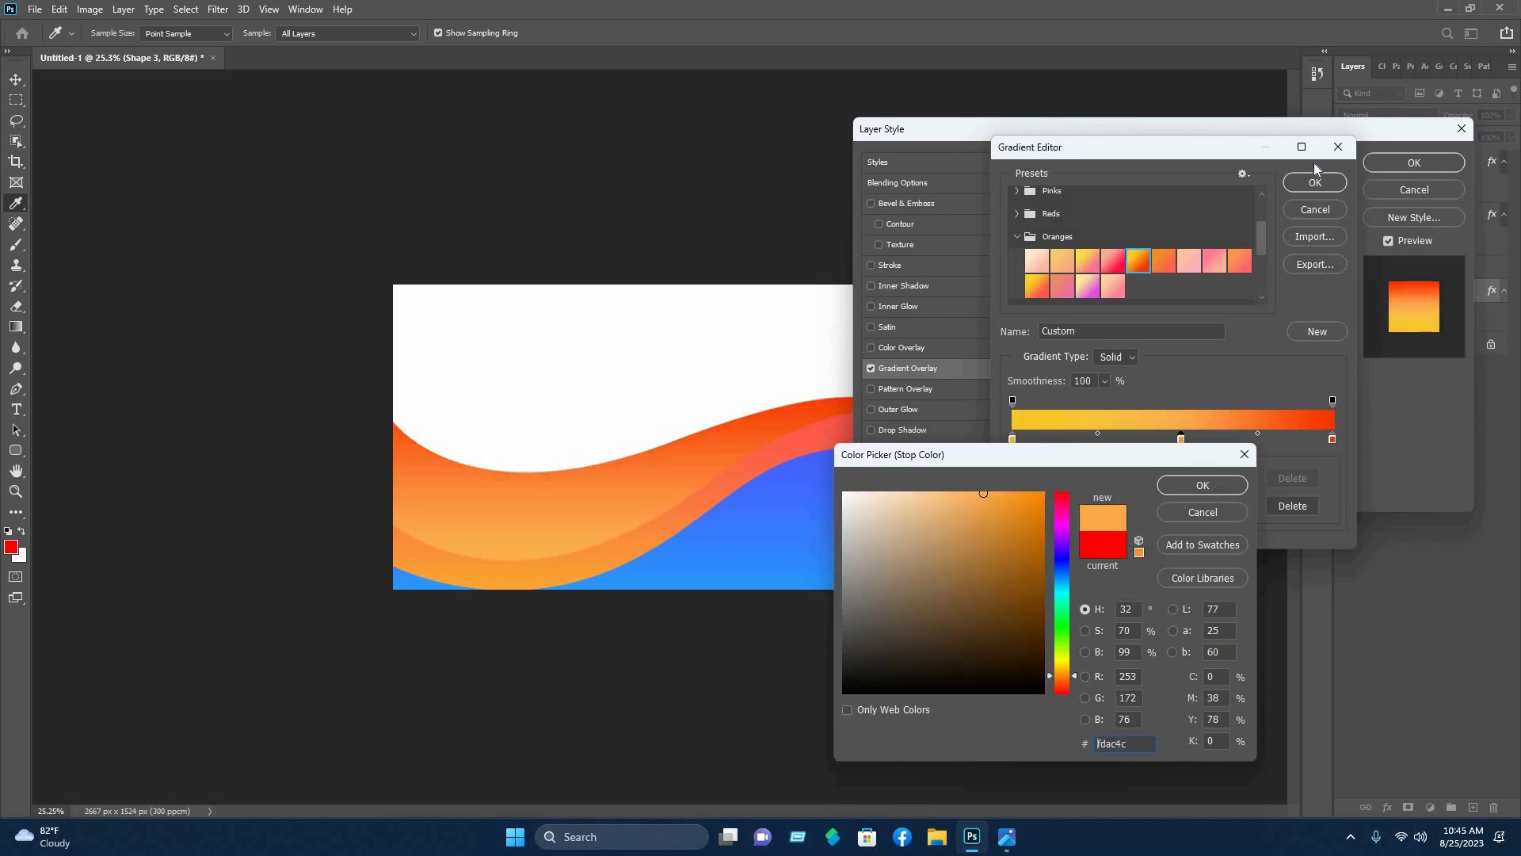
key("Return")
left_click(1292, 182)
key("Return")
key("v")
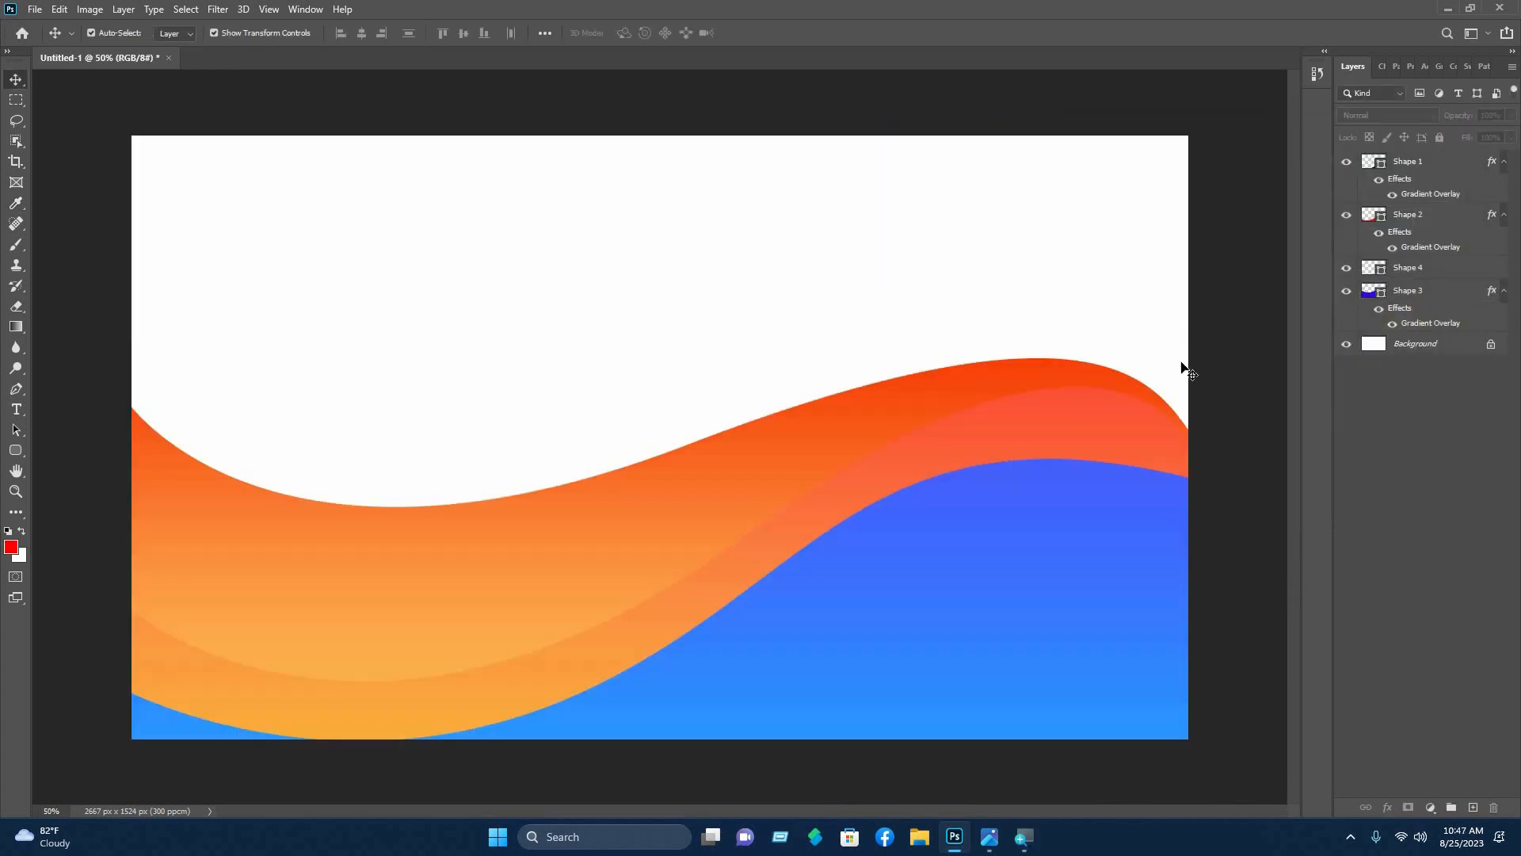
- Duplicate the blue wave Shape 1 and flip the copy horizontally and vertically
left_click(943, 596)
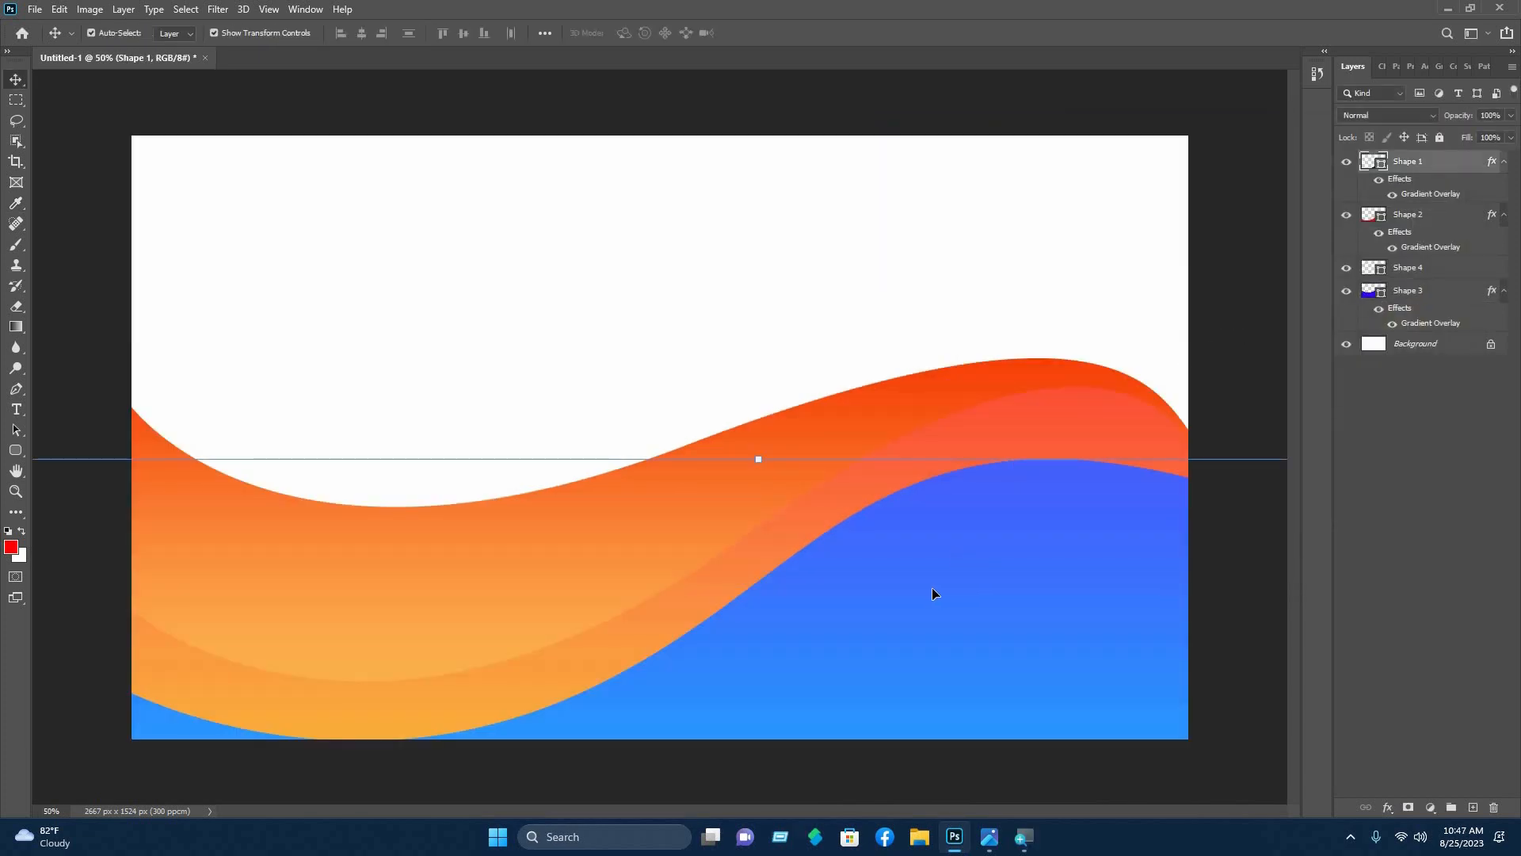
left_click_drag(932, 594, 960, 257)
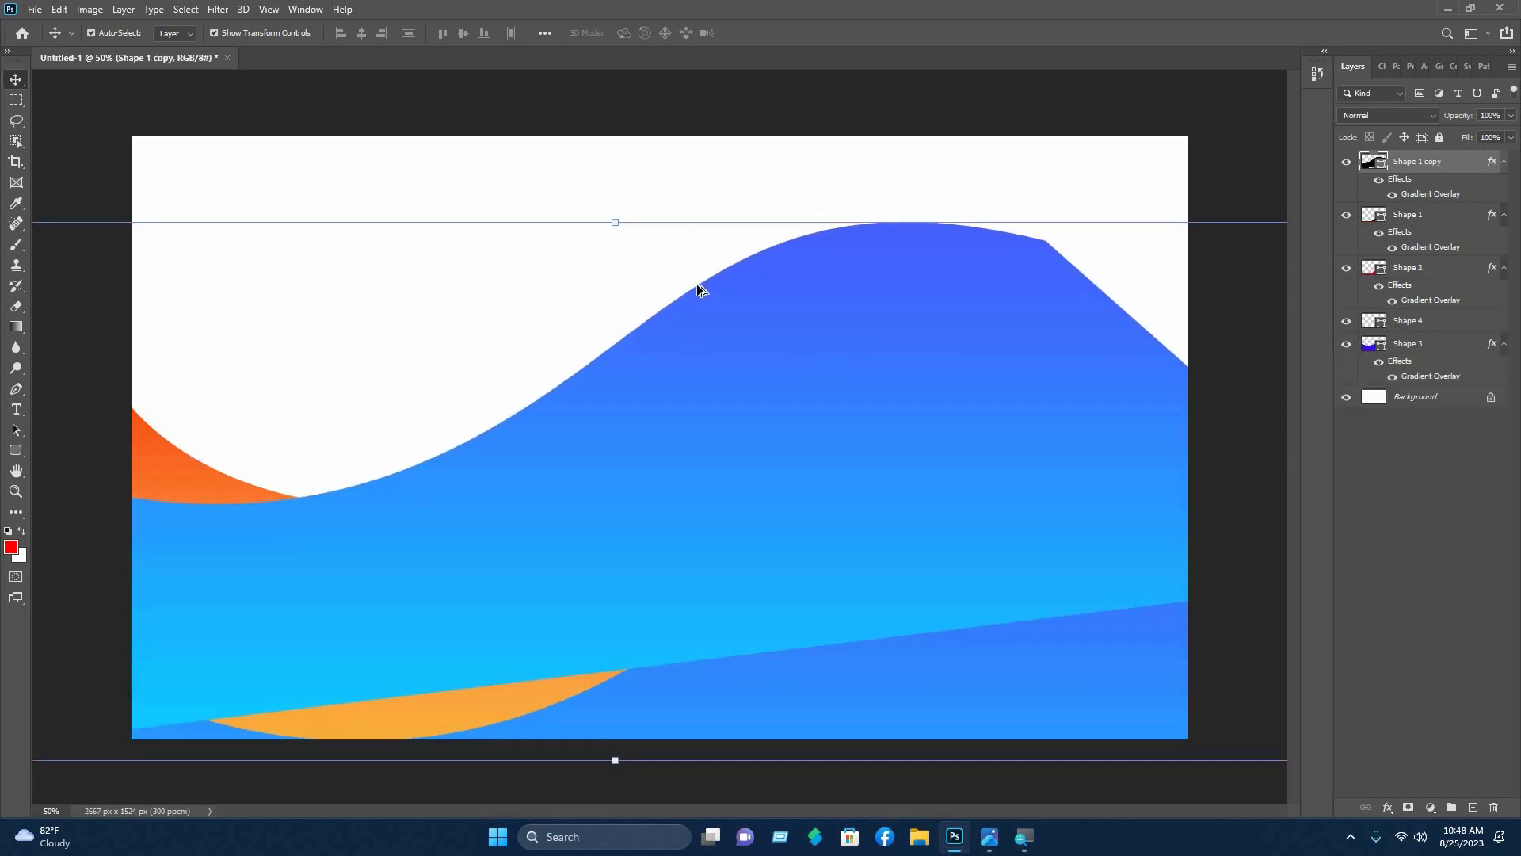
key("ctrl+minus")
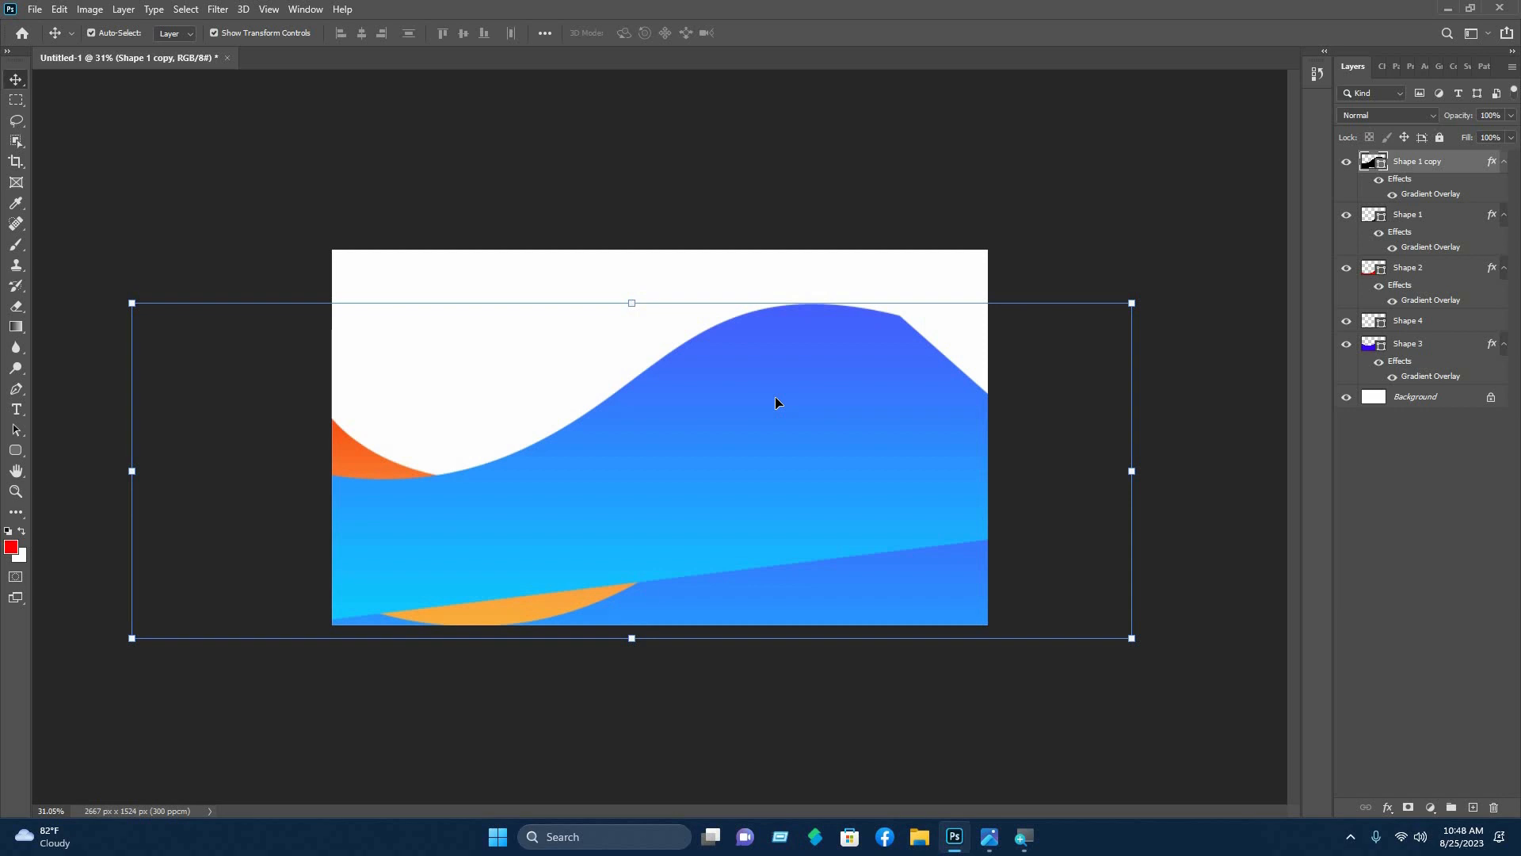
right_click(821, 420)
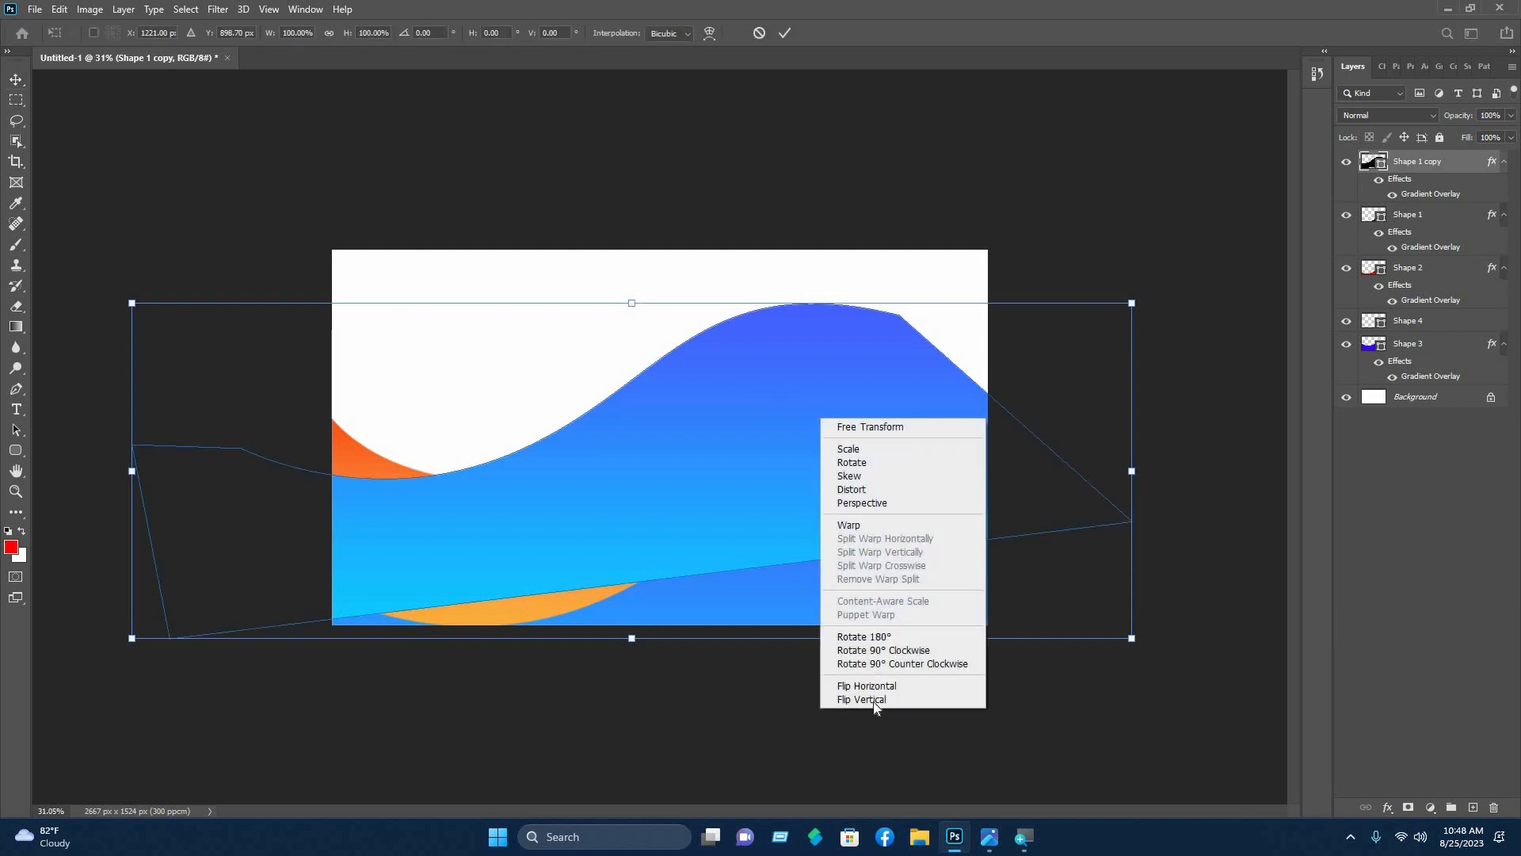
left_click(853, 686)
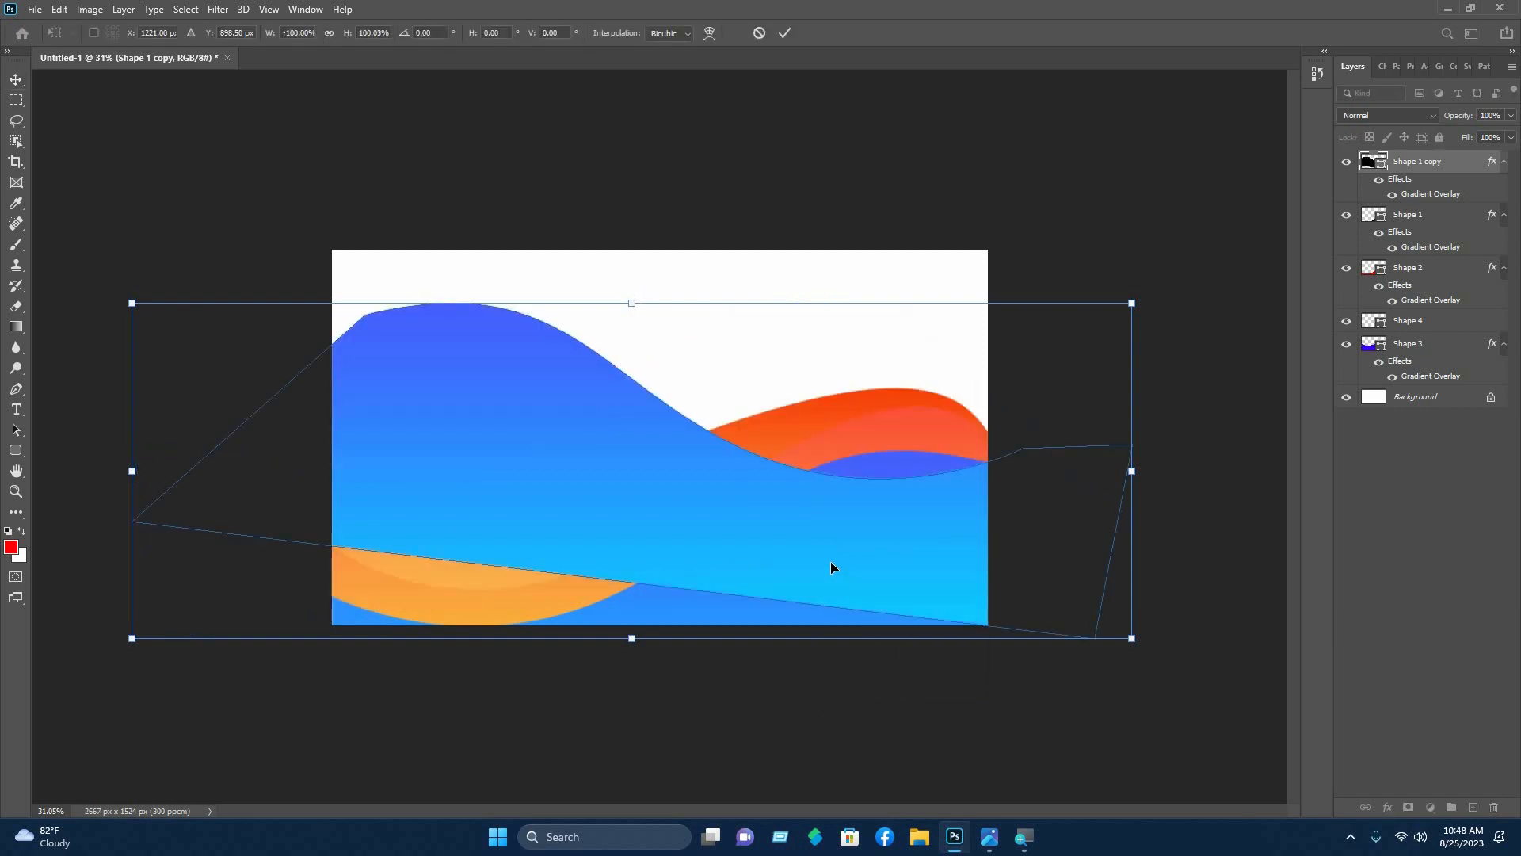
right_click(831, 562)
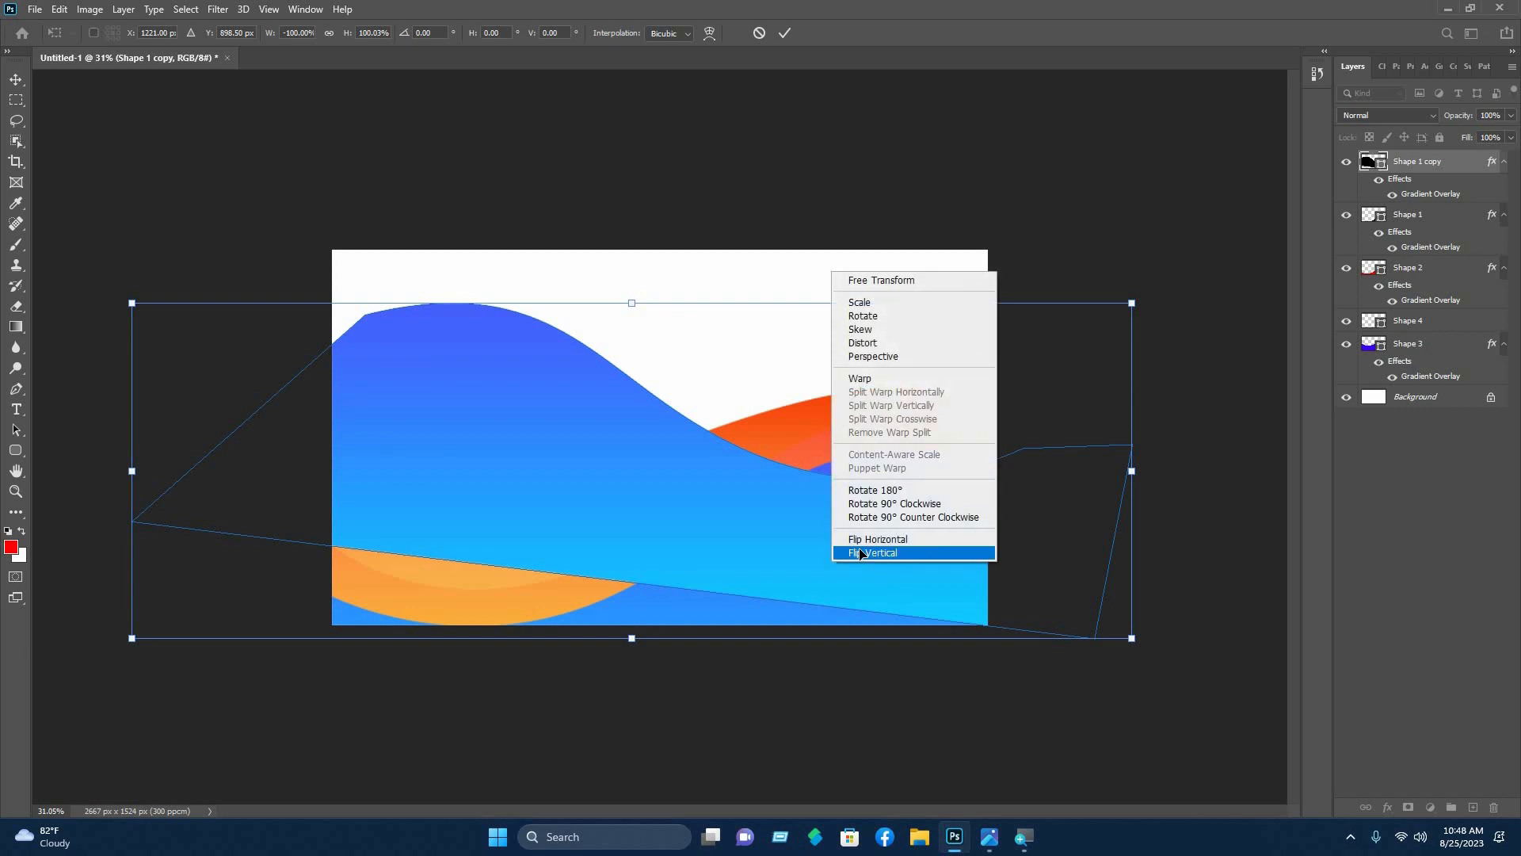
left_click(861, 552)
- Rotate, shrink and position the flipped copy into the card's top-right corner
left_click_drag(987, 256, 1066, 185)
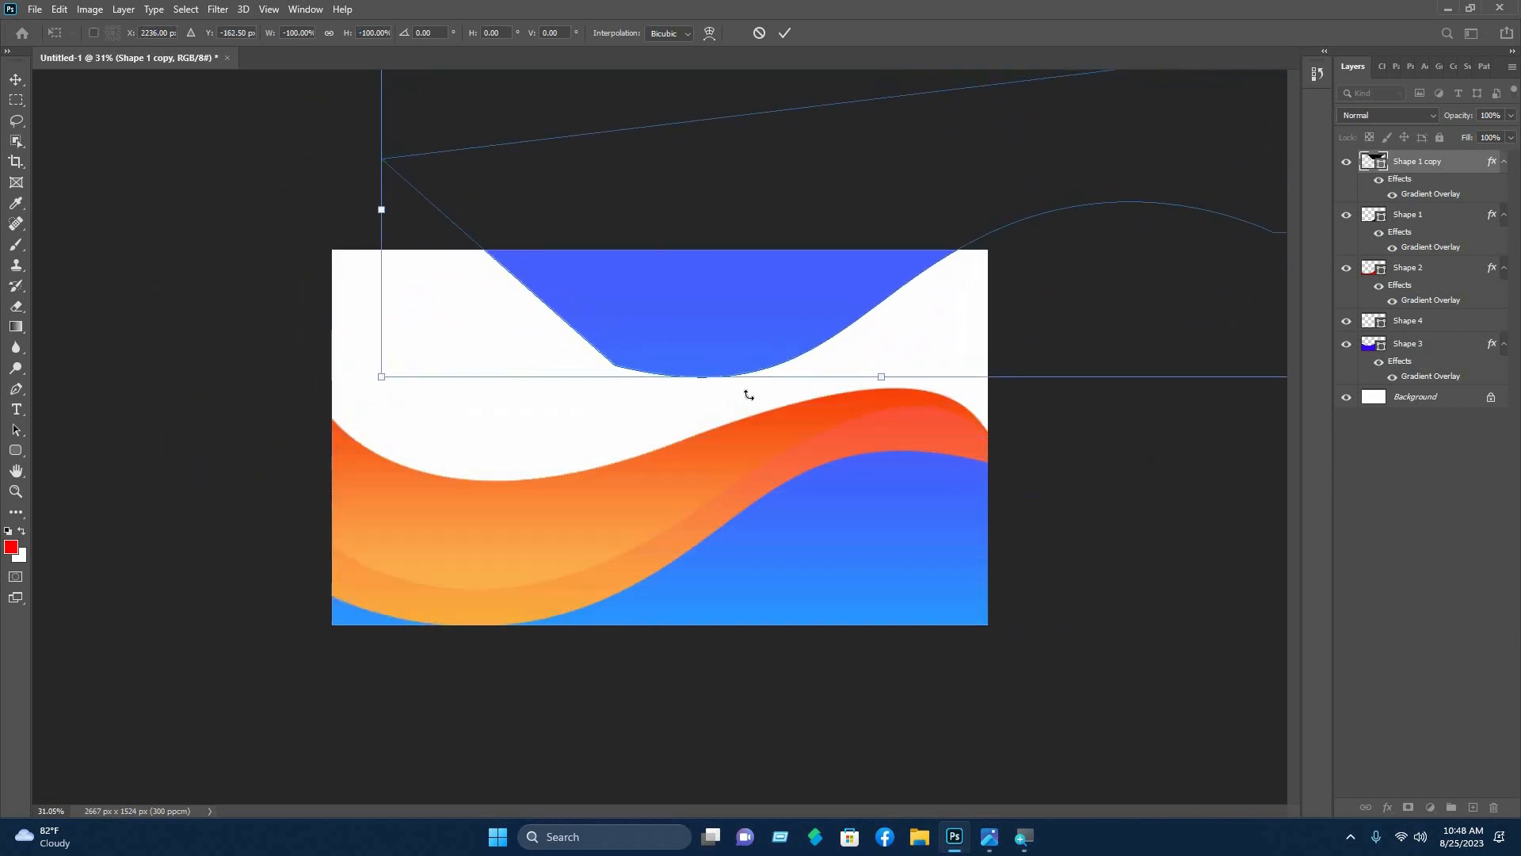
left_click_drag(749, 394, 763, 397)
left_click_drag(915, 270, 880, 281)
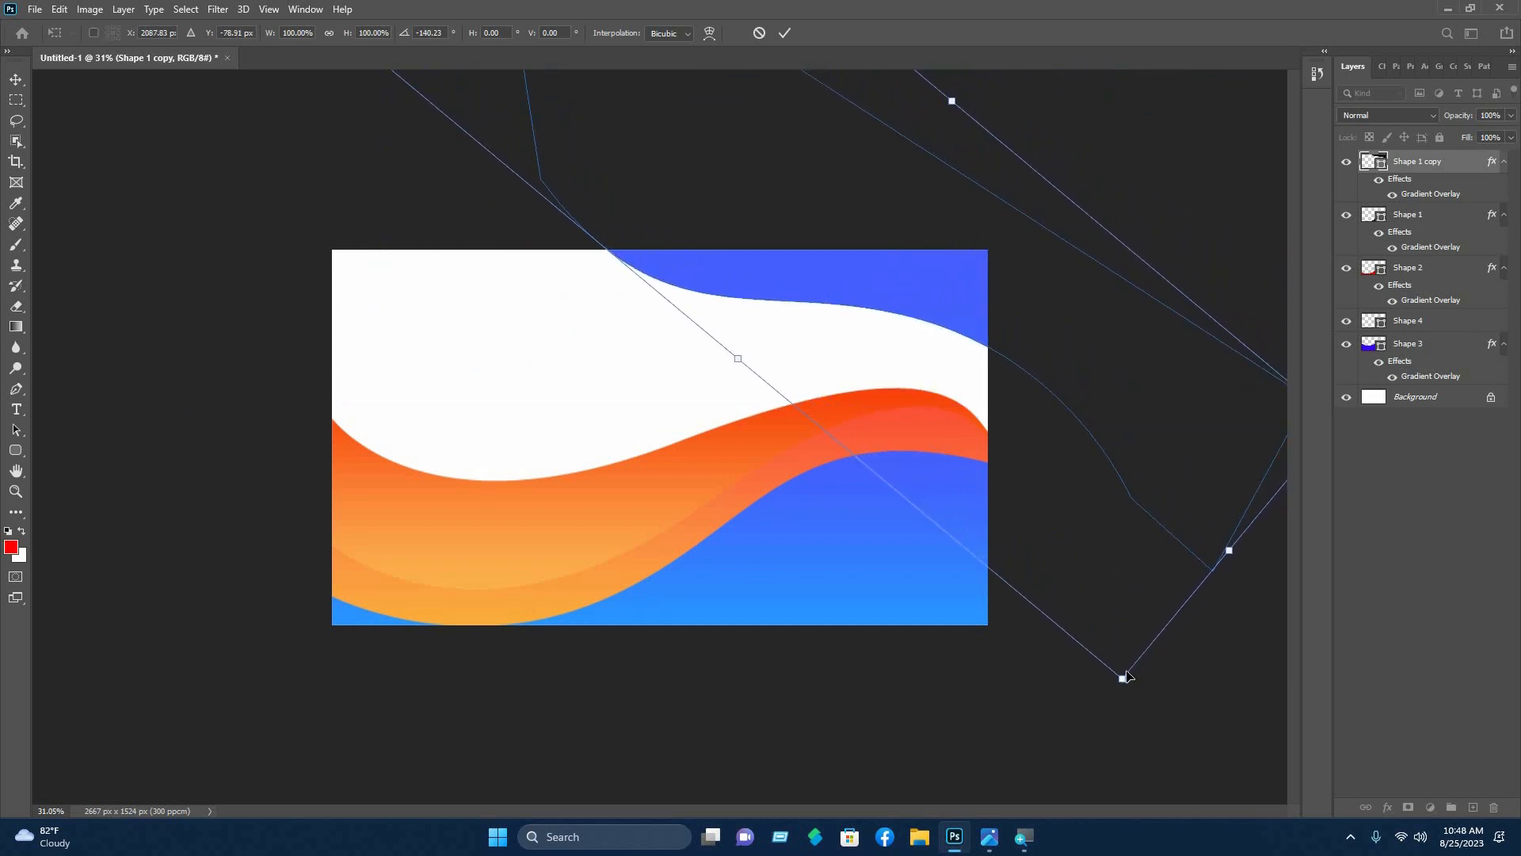
left_click_drag(956, 486, 981, 353)
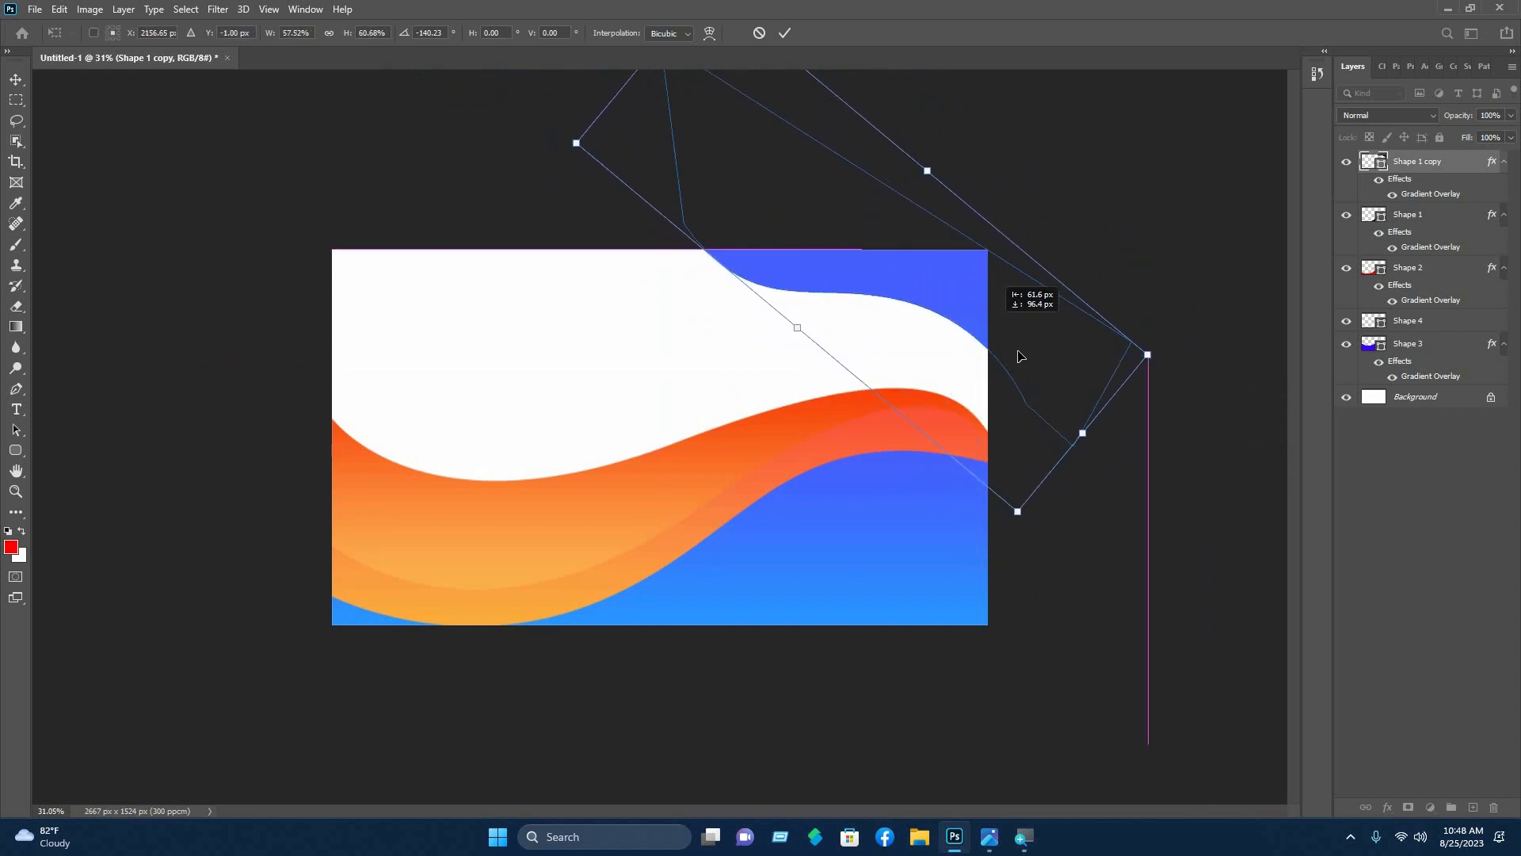
mouse_move(1038, 550)
left_mouse_down()
mouse_move(1080, 537)
mouse_move(1063, 542)
left_mouse_up()
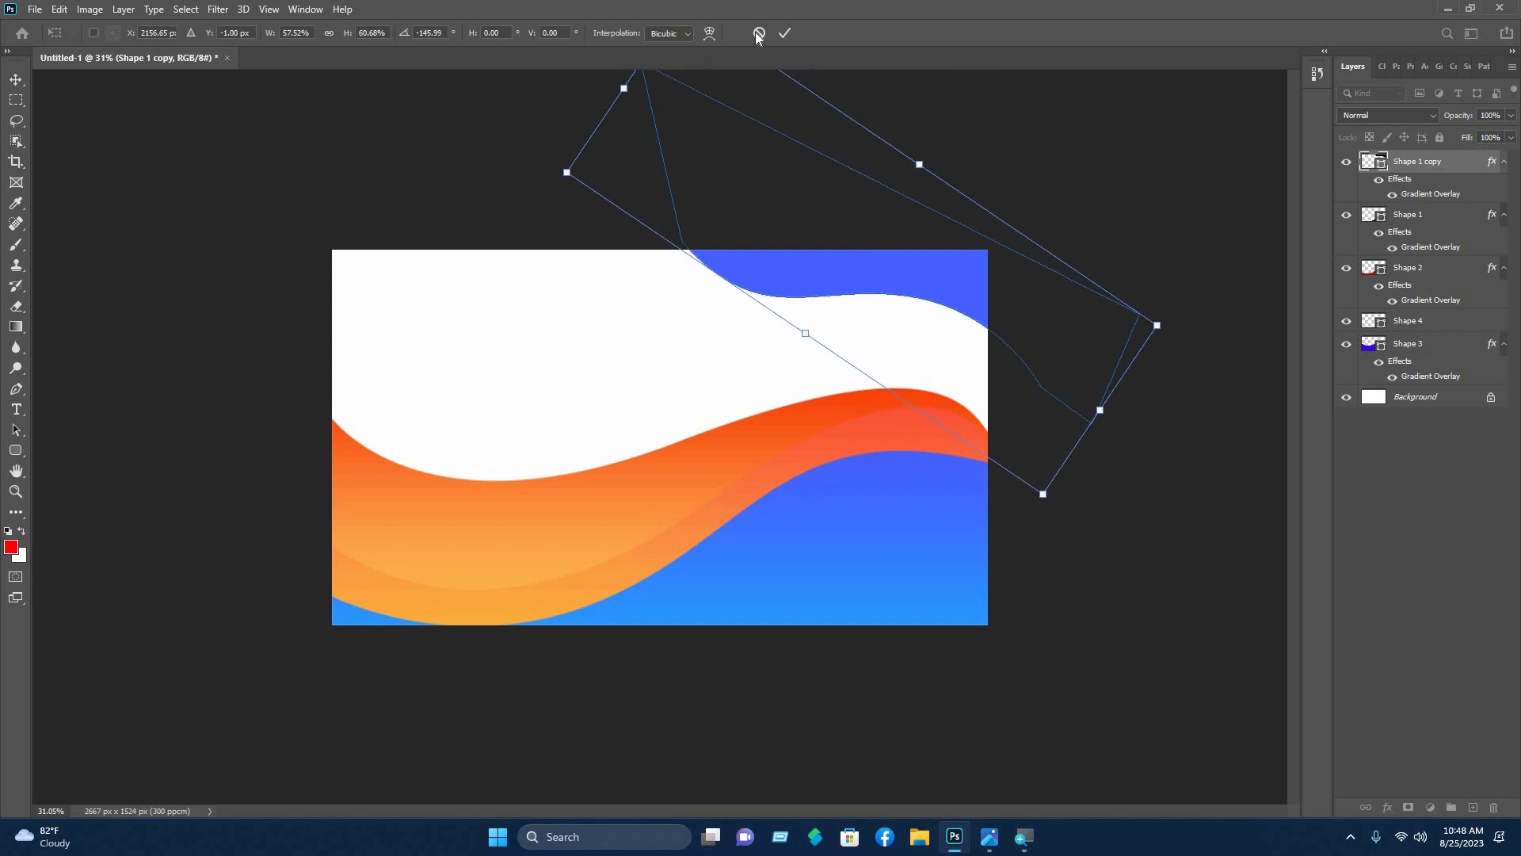
key("Escape")
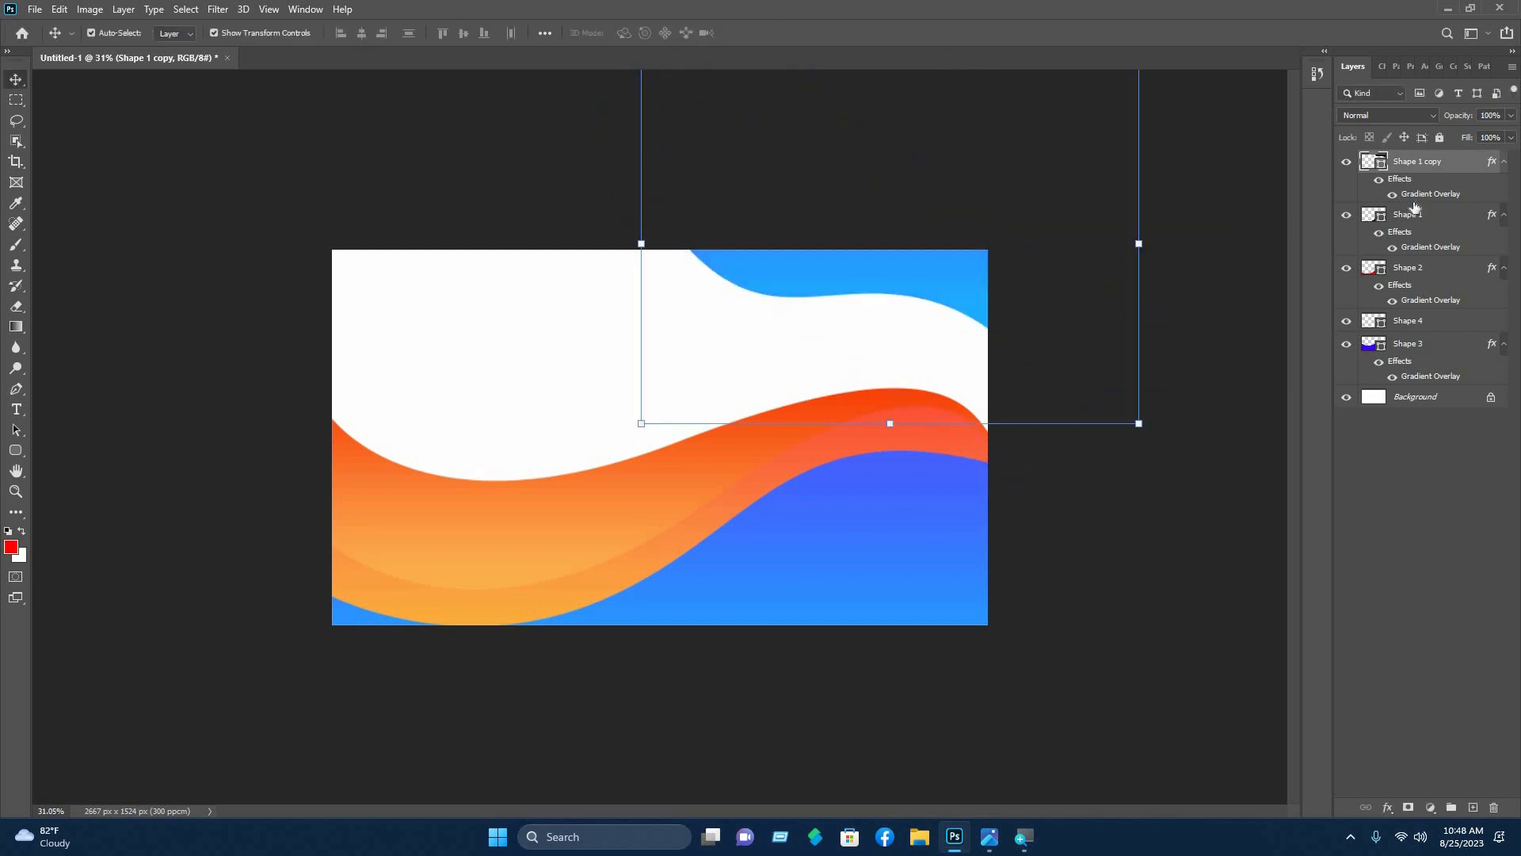
- Give Shape 1 copy a Gradient Overlay using the Orange_05 preset
right_click(1411, 170)
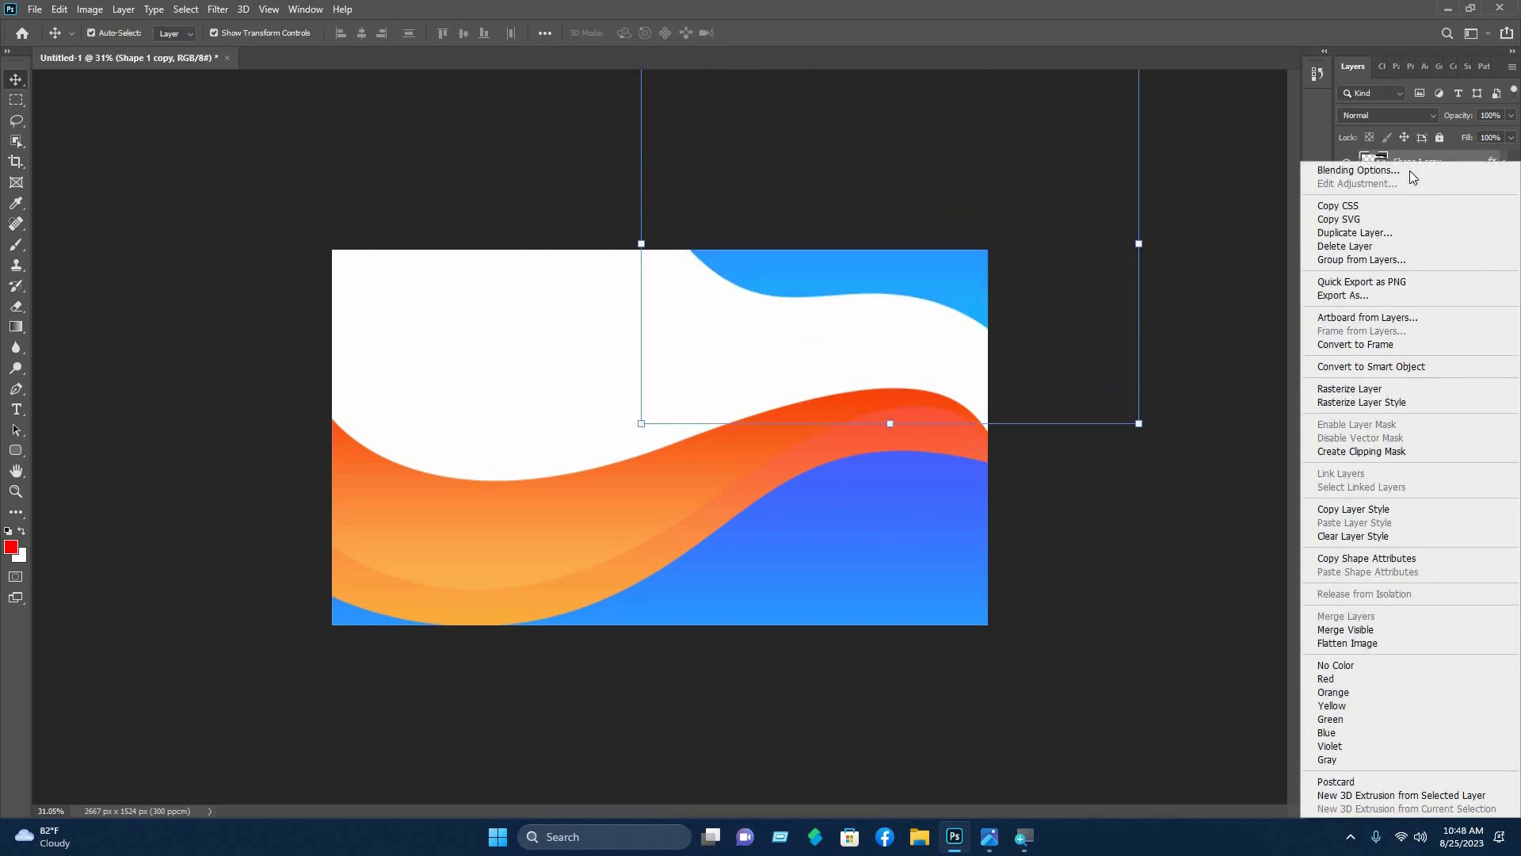
left_click(951, 353)
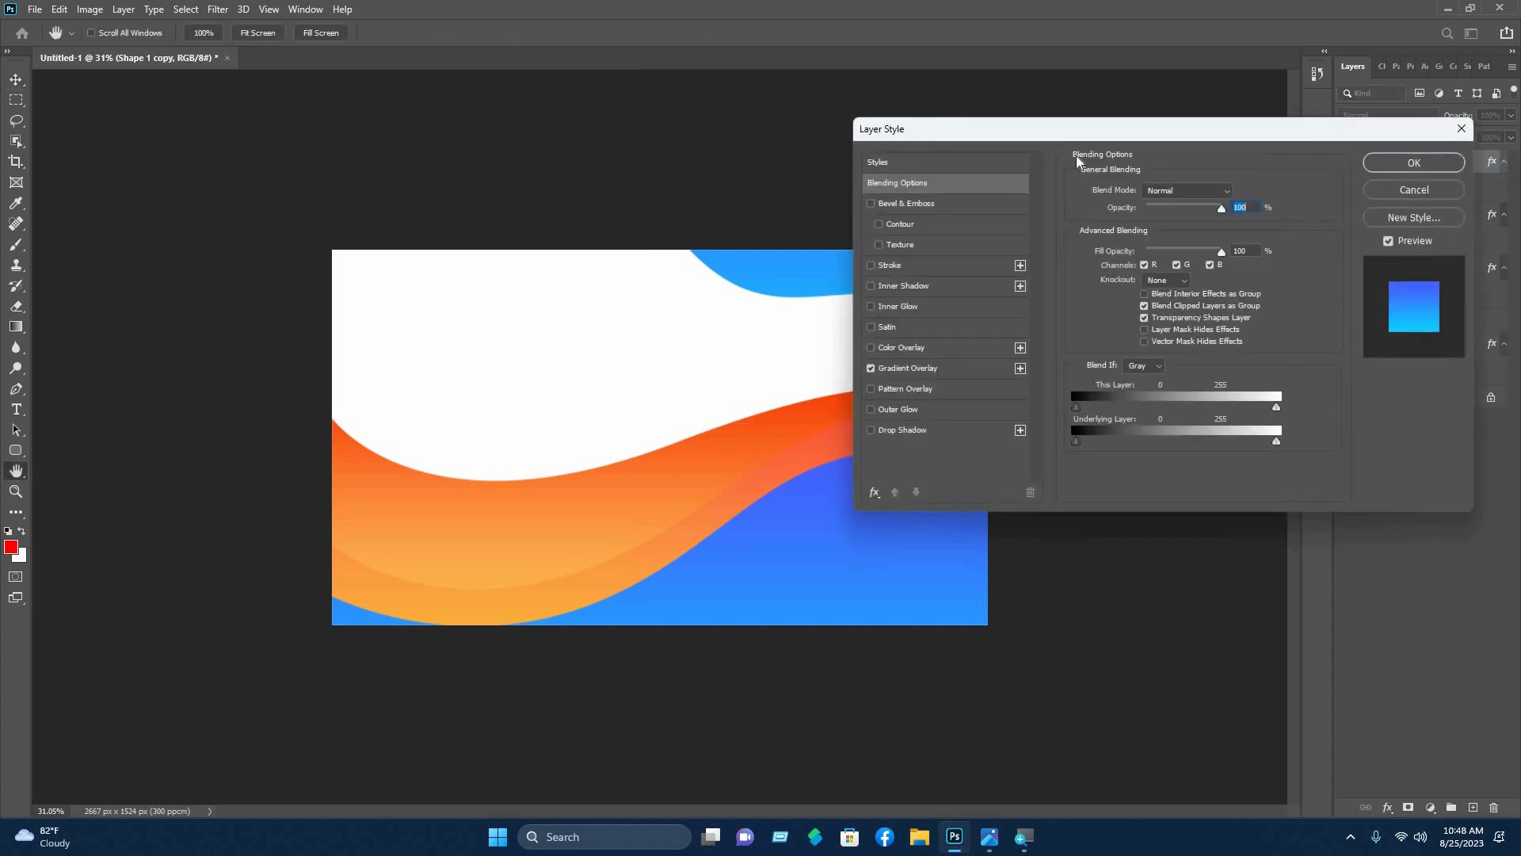
left_click(920, 368)
left_click_drag(1022, 129, 297, 256)
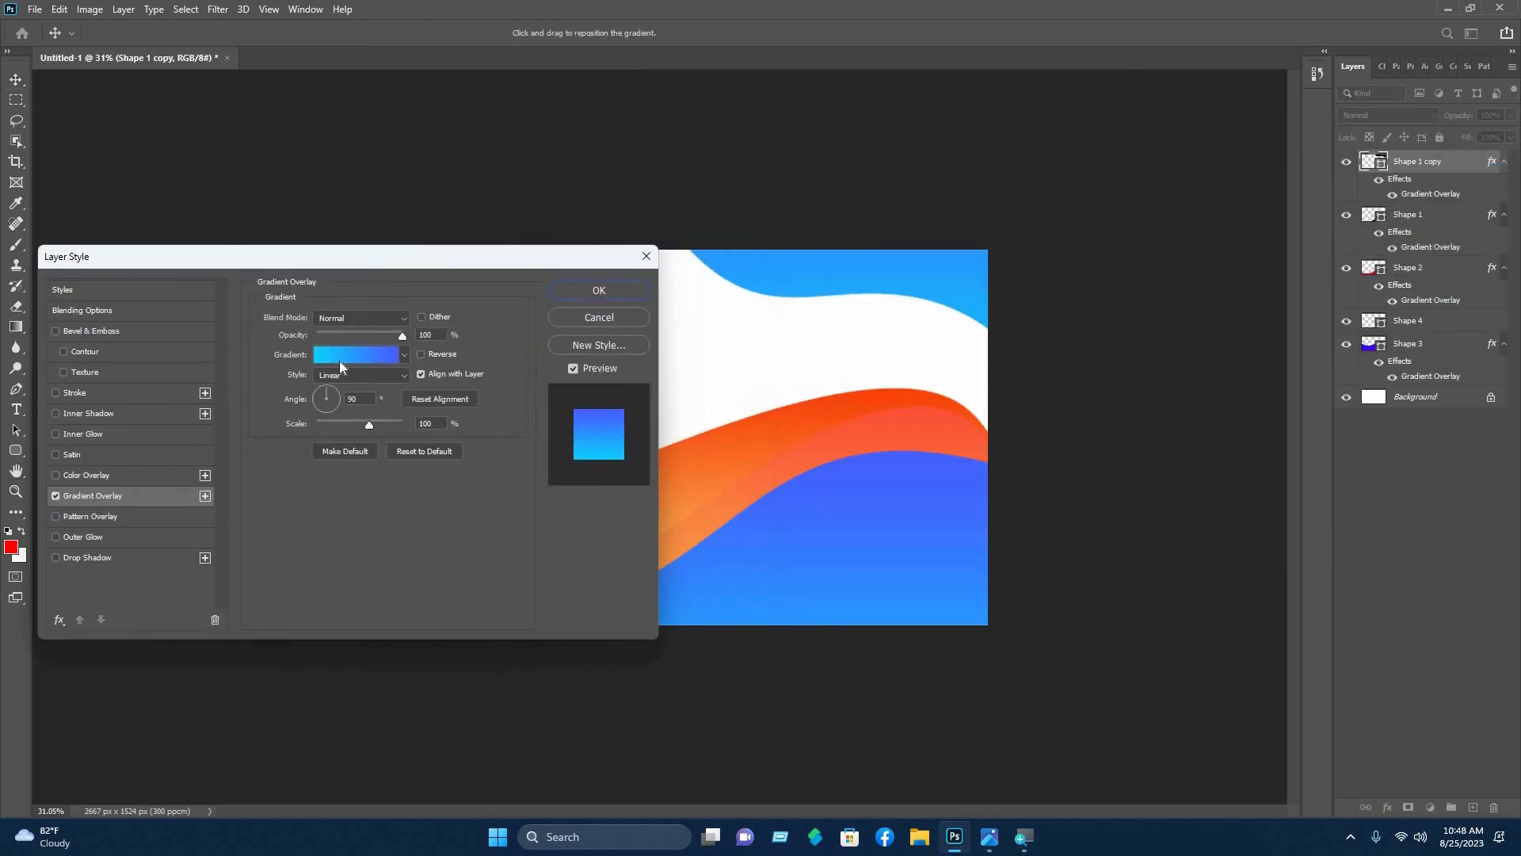
left_click(341, 356)
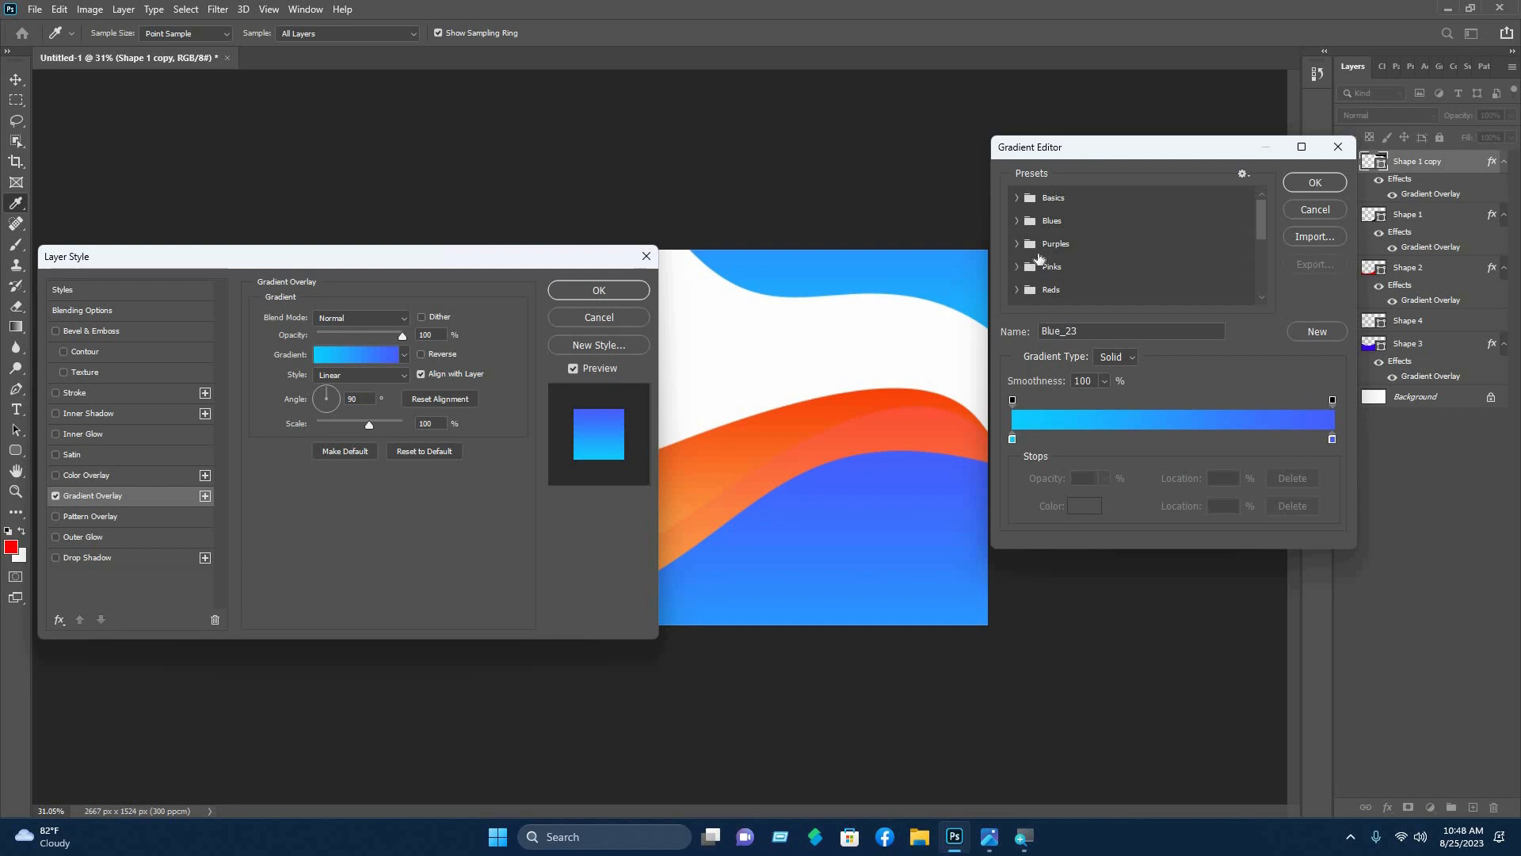
scroll(1022, 190, "down", 1)
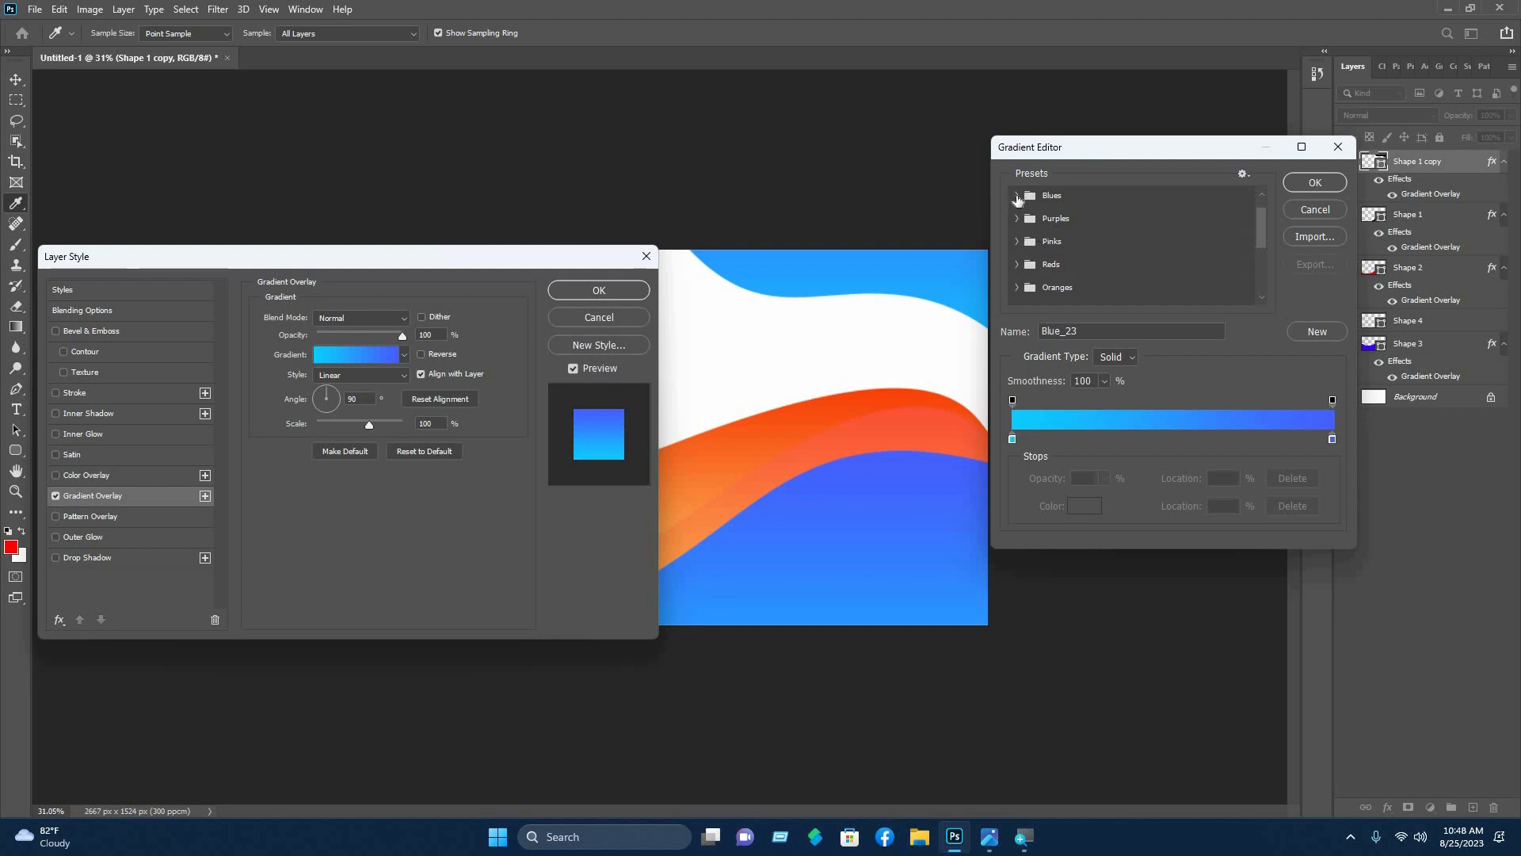
scroll(1026, 255, "down", 2)
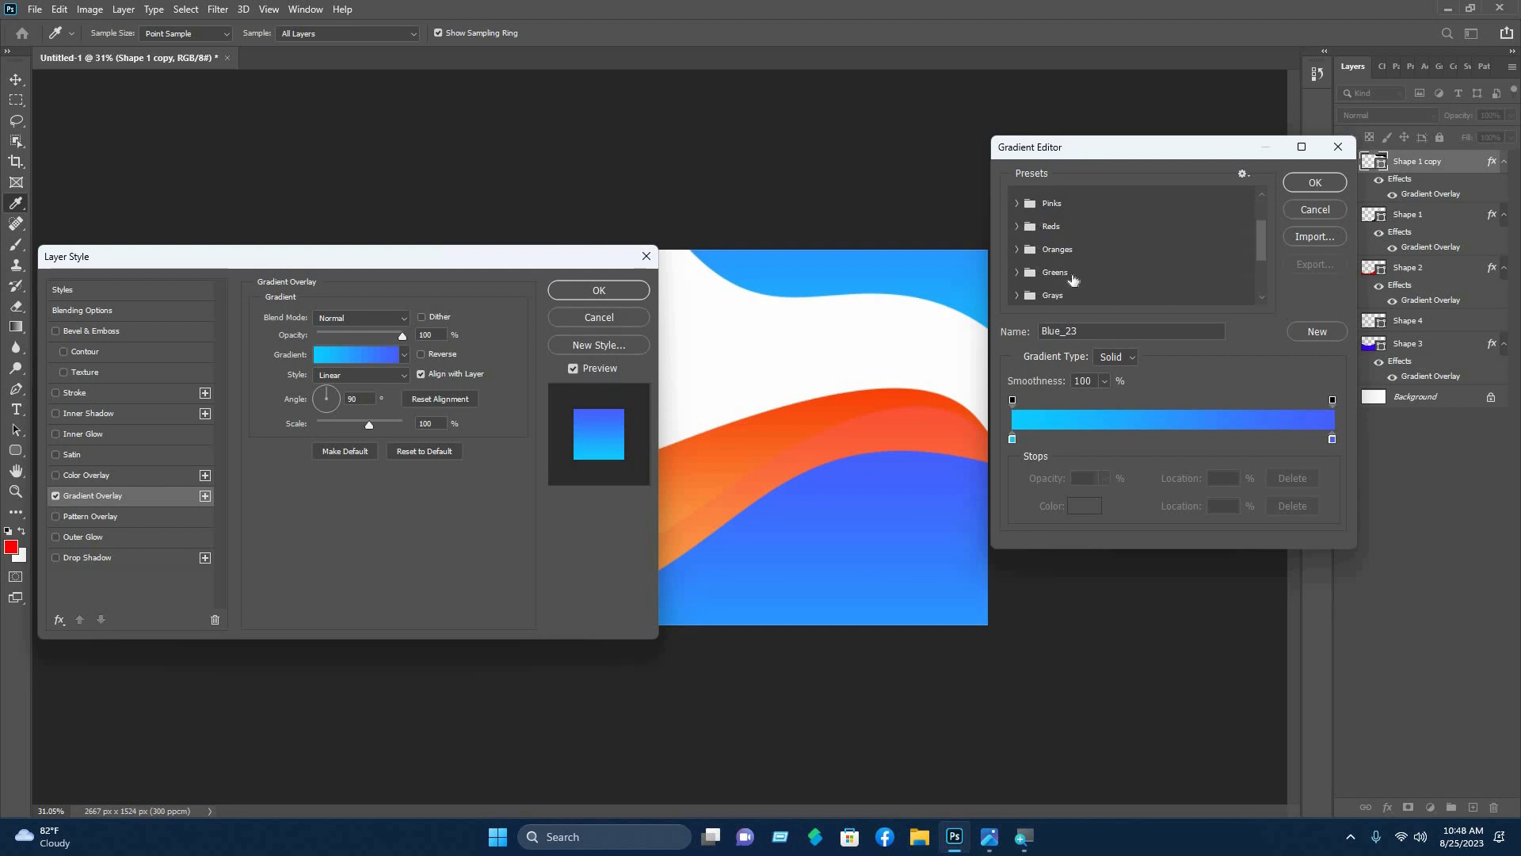
left_click(1136, 254)
left_click(1135, 276)
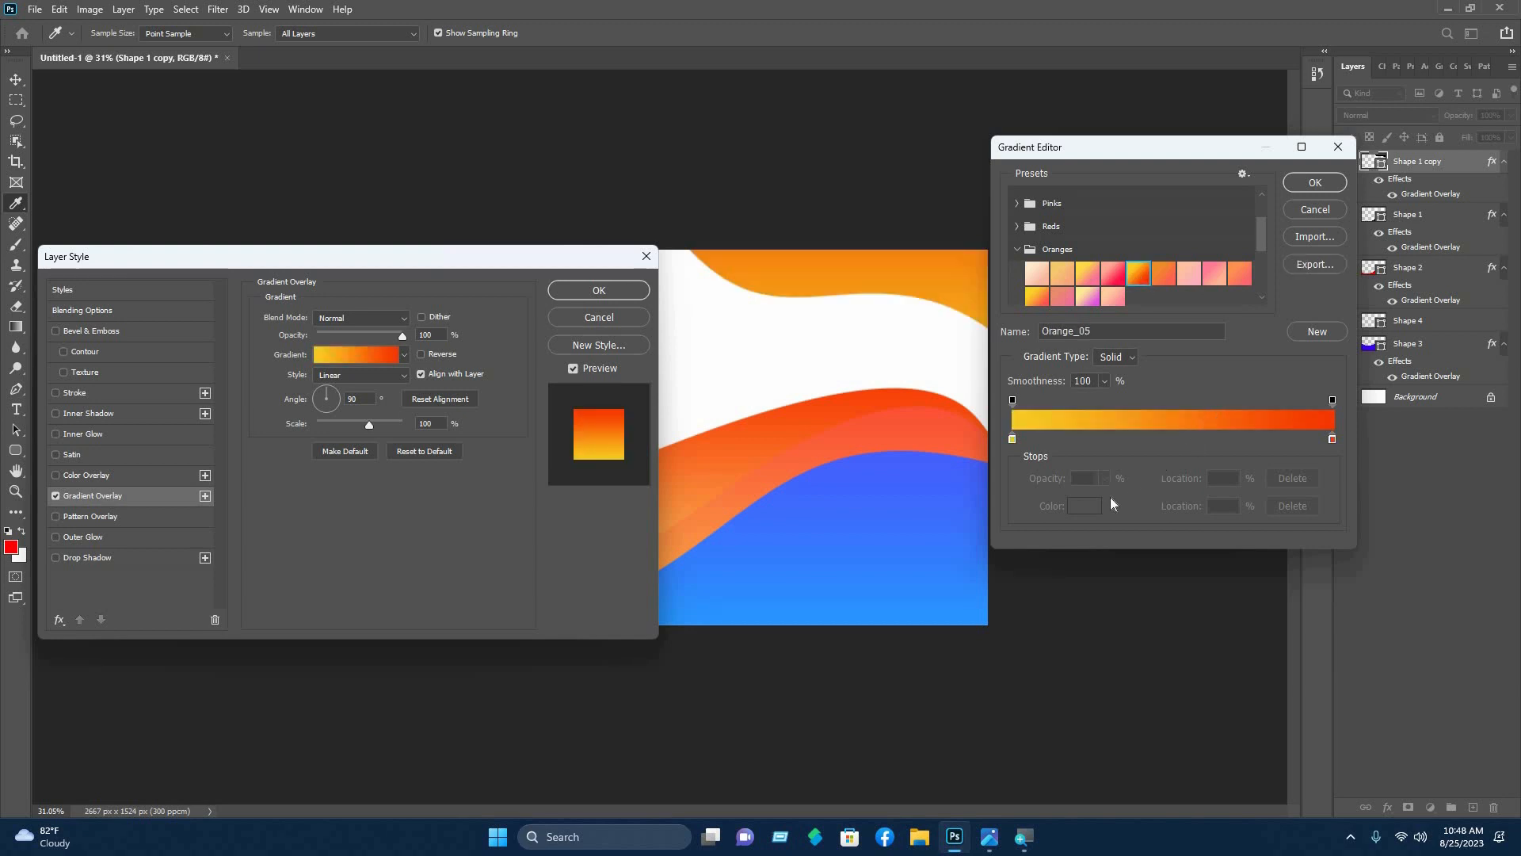
- Add a soft orange colour stop in the middle of the gradient
left_click(1192, 438)
left_click(1084, 505)
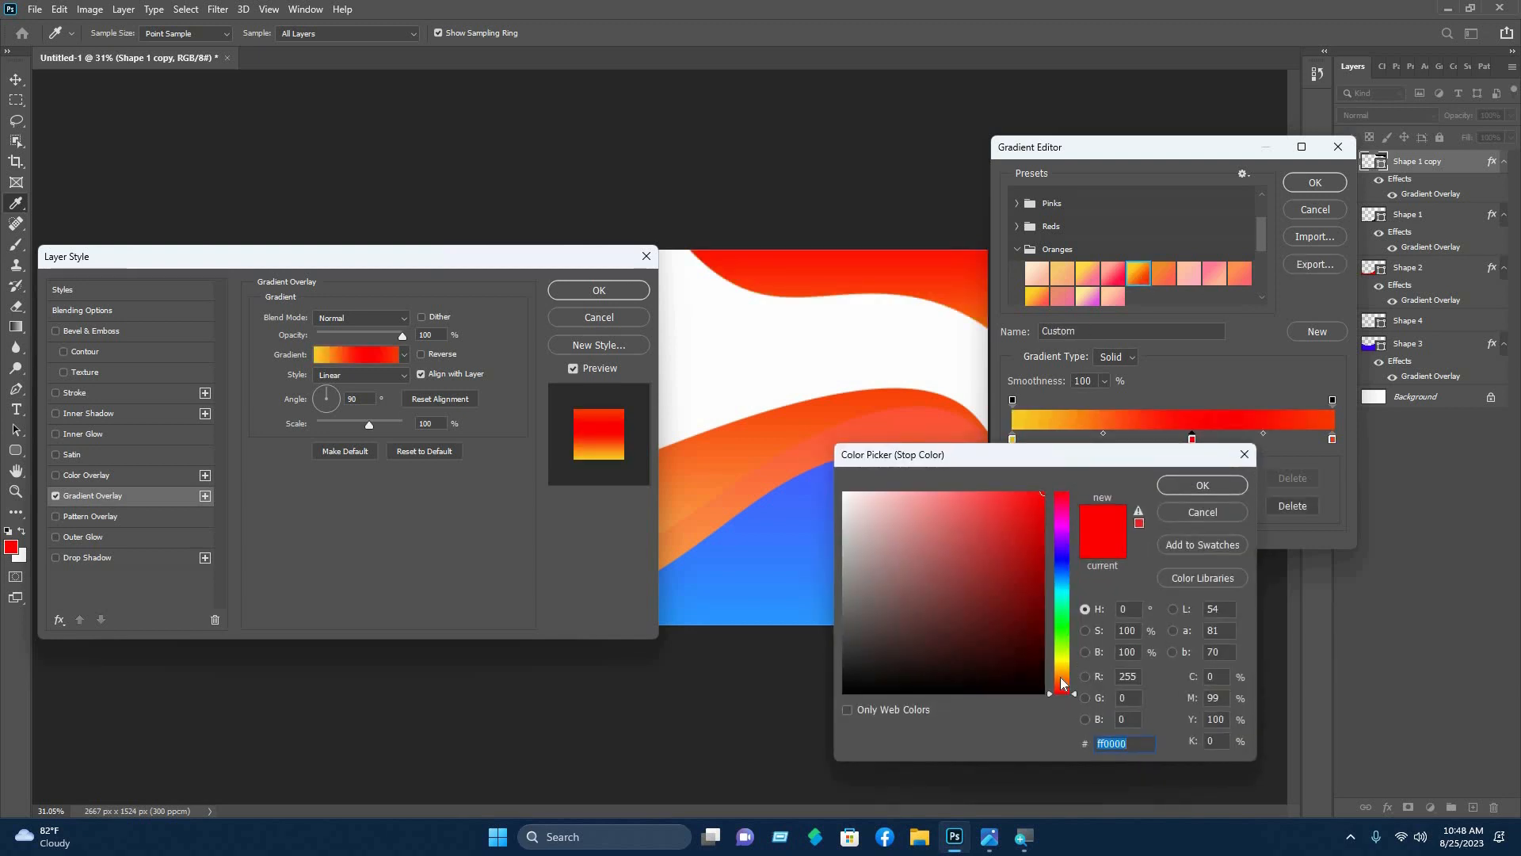
left_click(1064, 677)
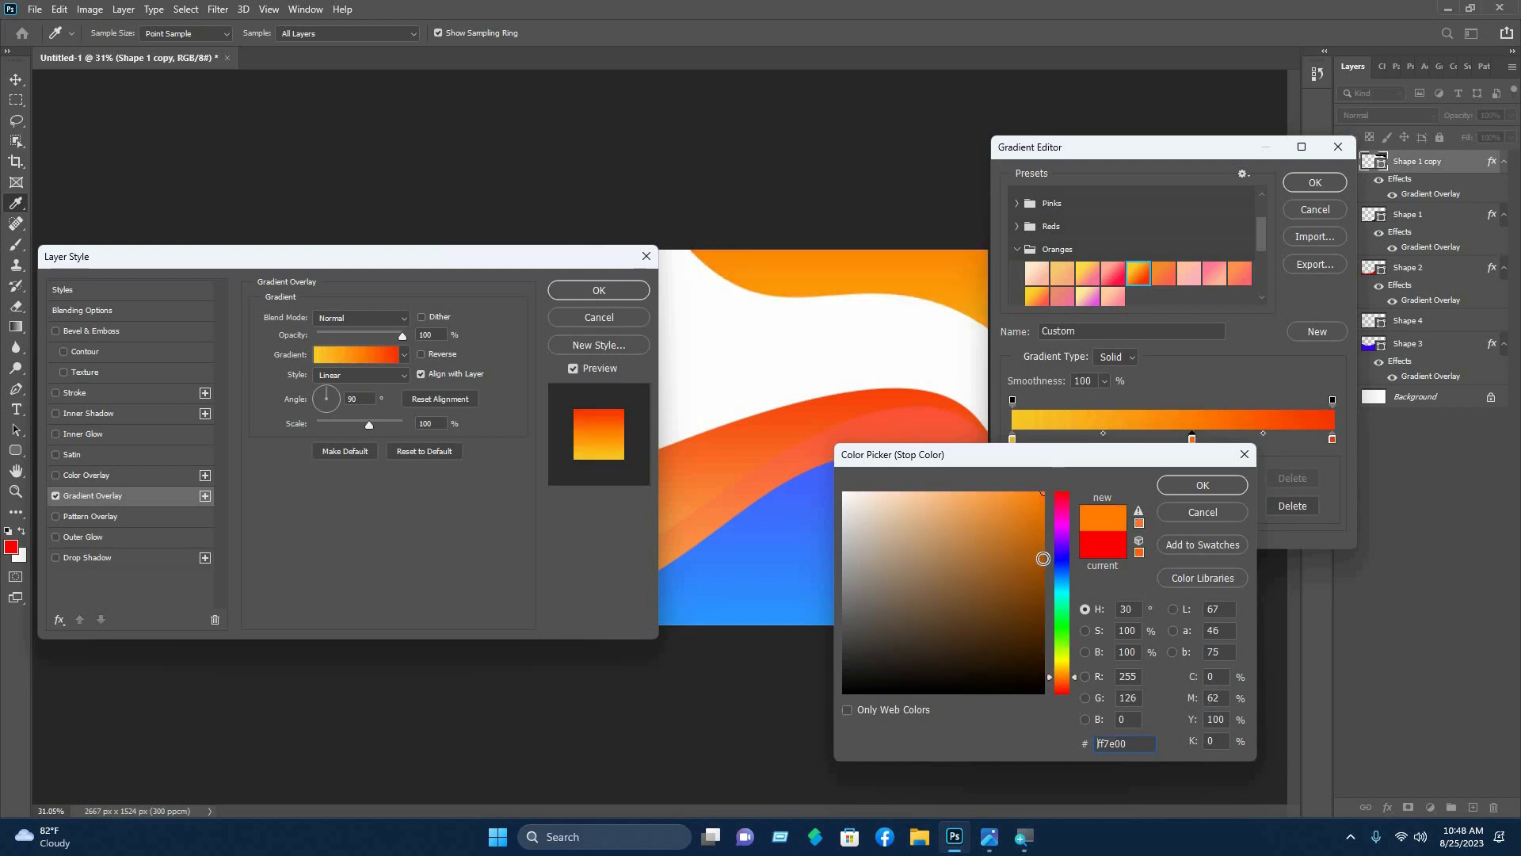
left_click(1031, 548)
left_click(979, 497)
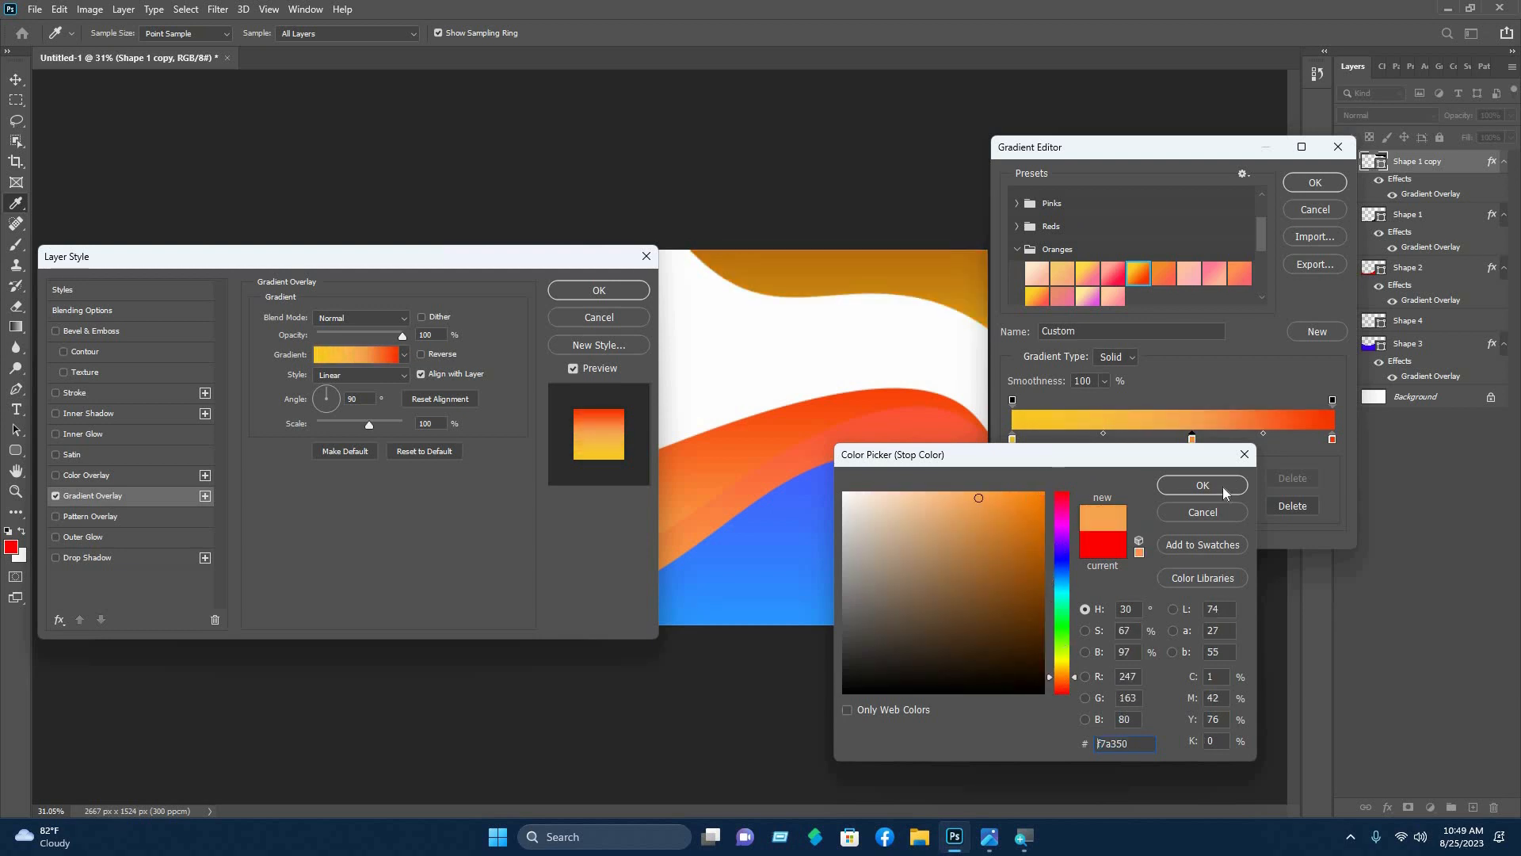
key("Return")
- Move the yellow stop to 28% and red stop to 72%, set angle 14°, and apply
left_click_drag(1019, 441, 1102, 441)
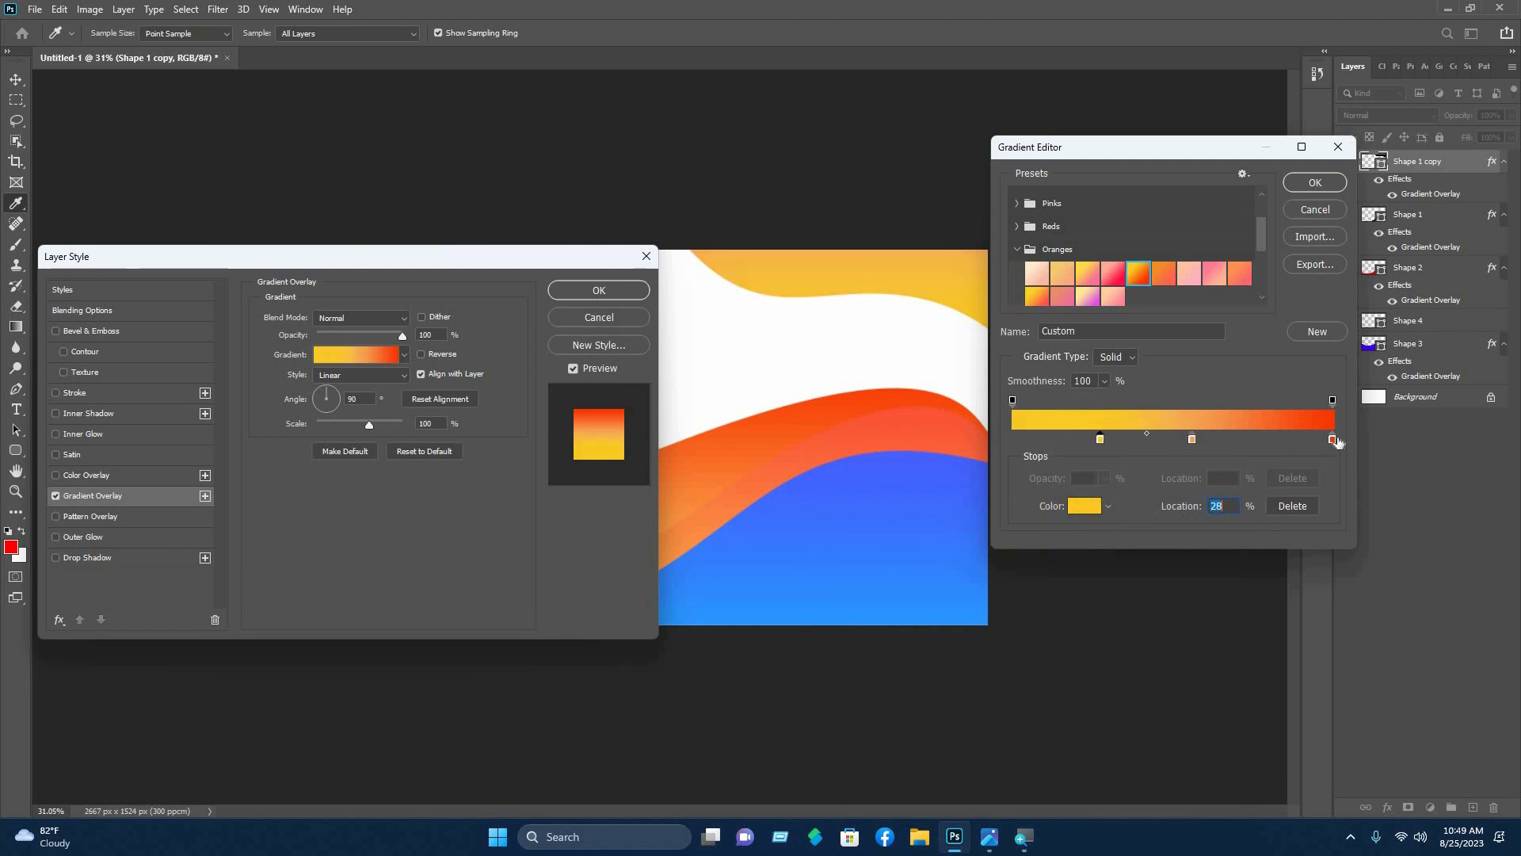
left_click_drag(1332, 438, 1235, 443)
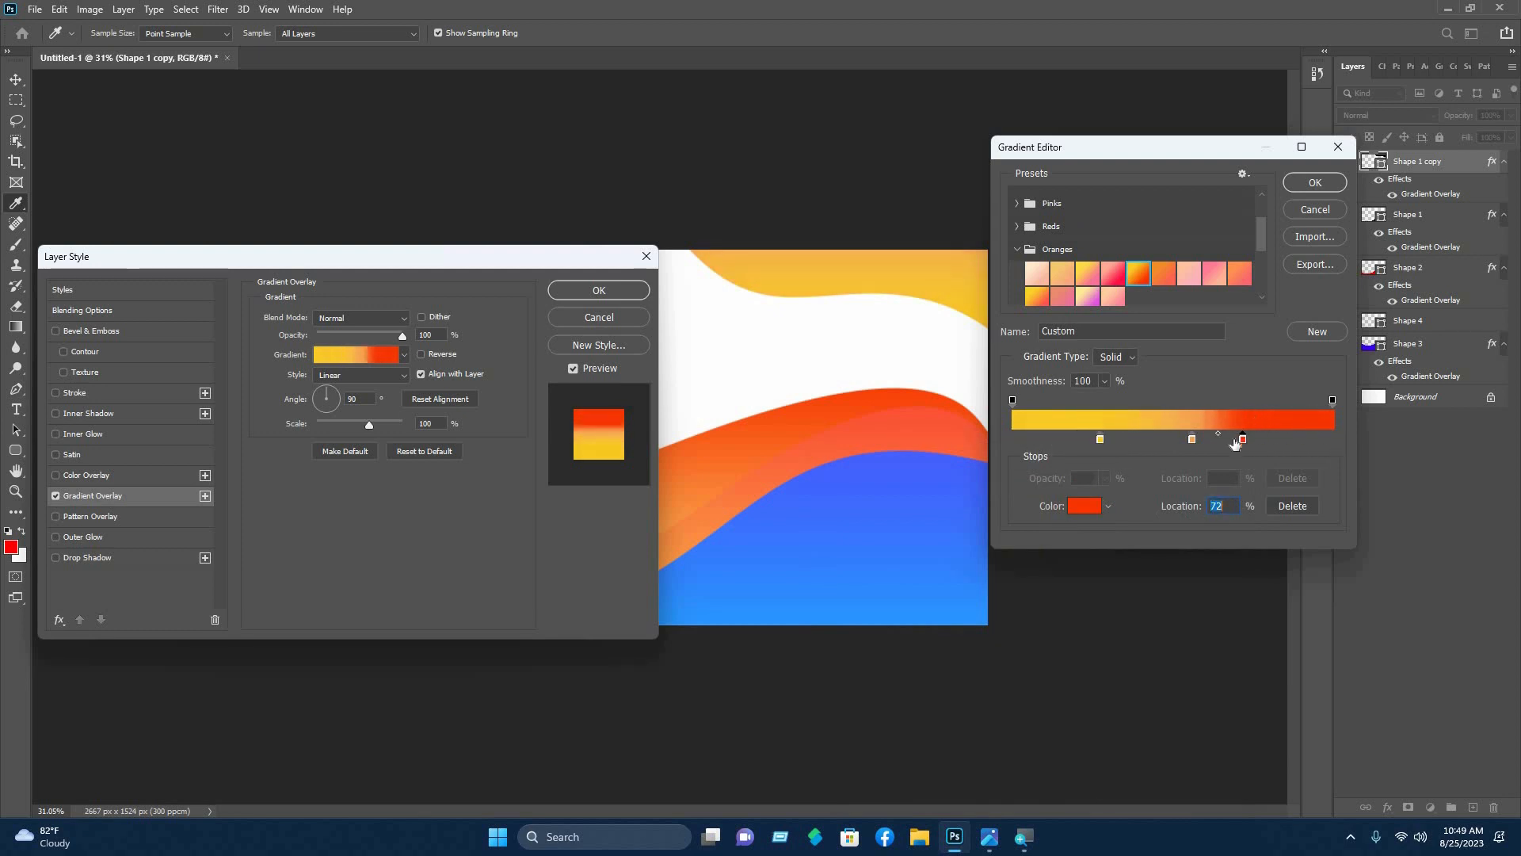
left_click(1178, 441)
key("ctrl+z")
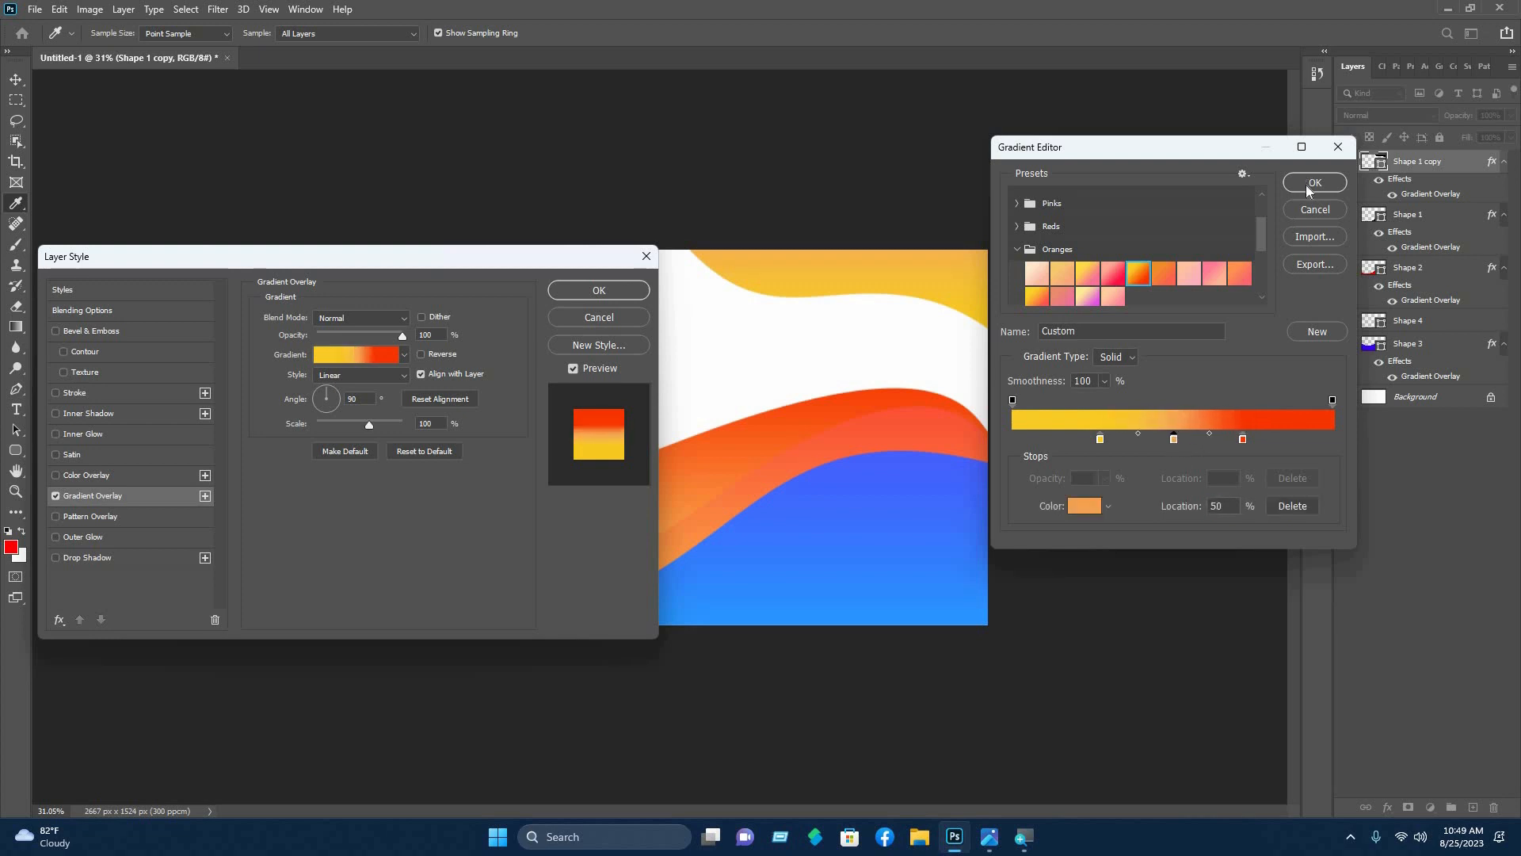
left_click(1314, 182)
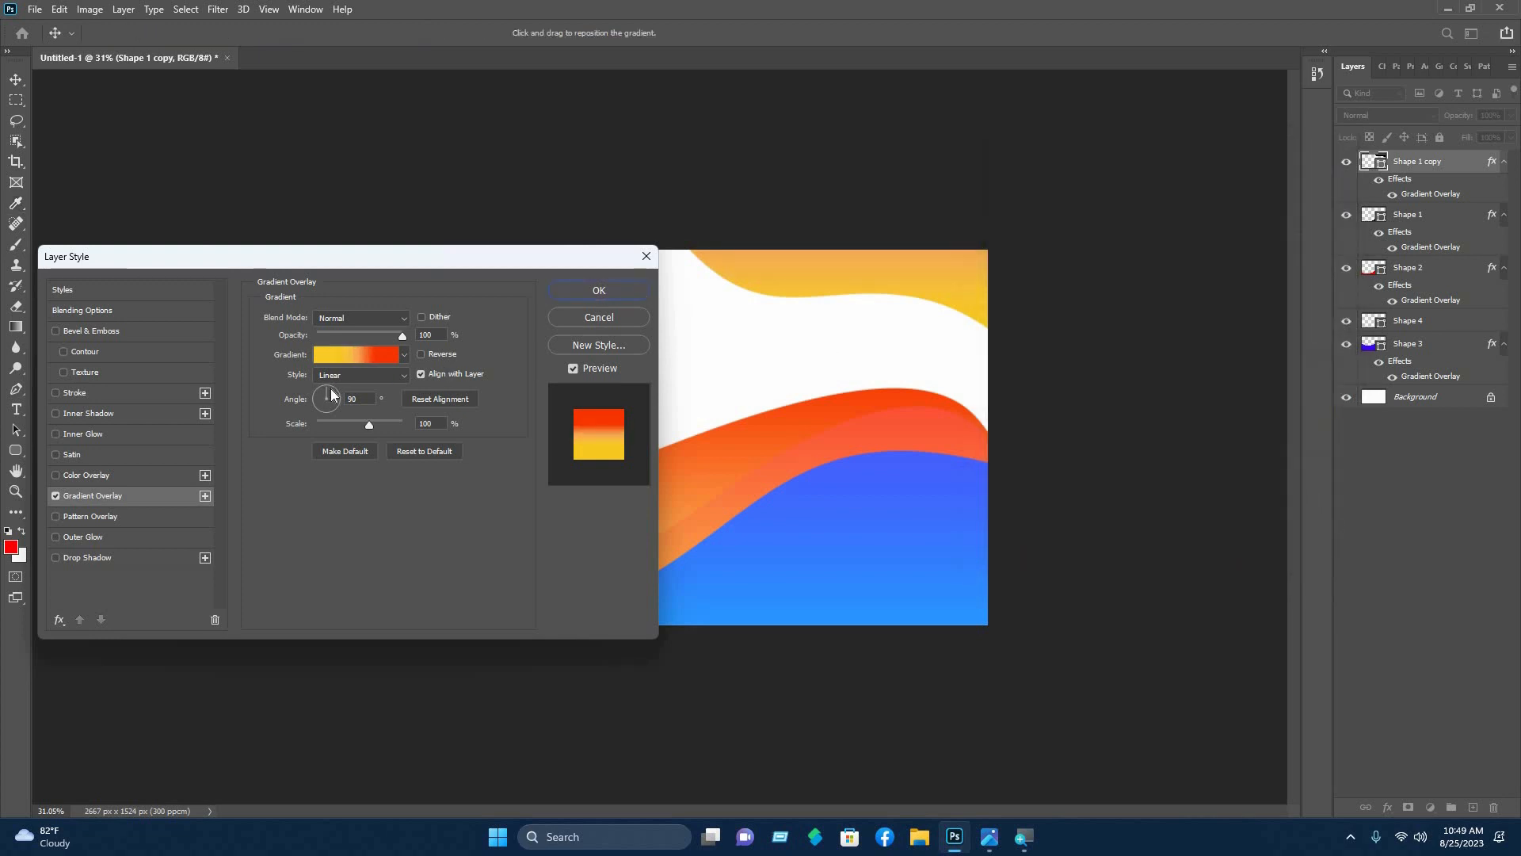
left_click_drag(331, 393, 340, 396)
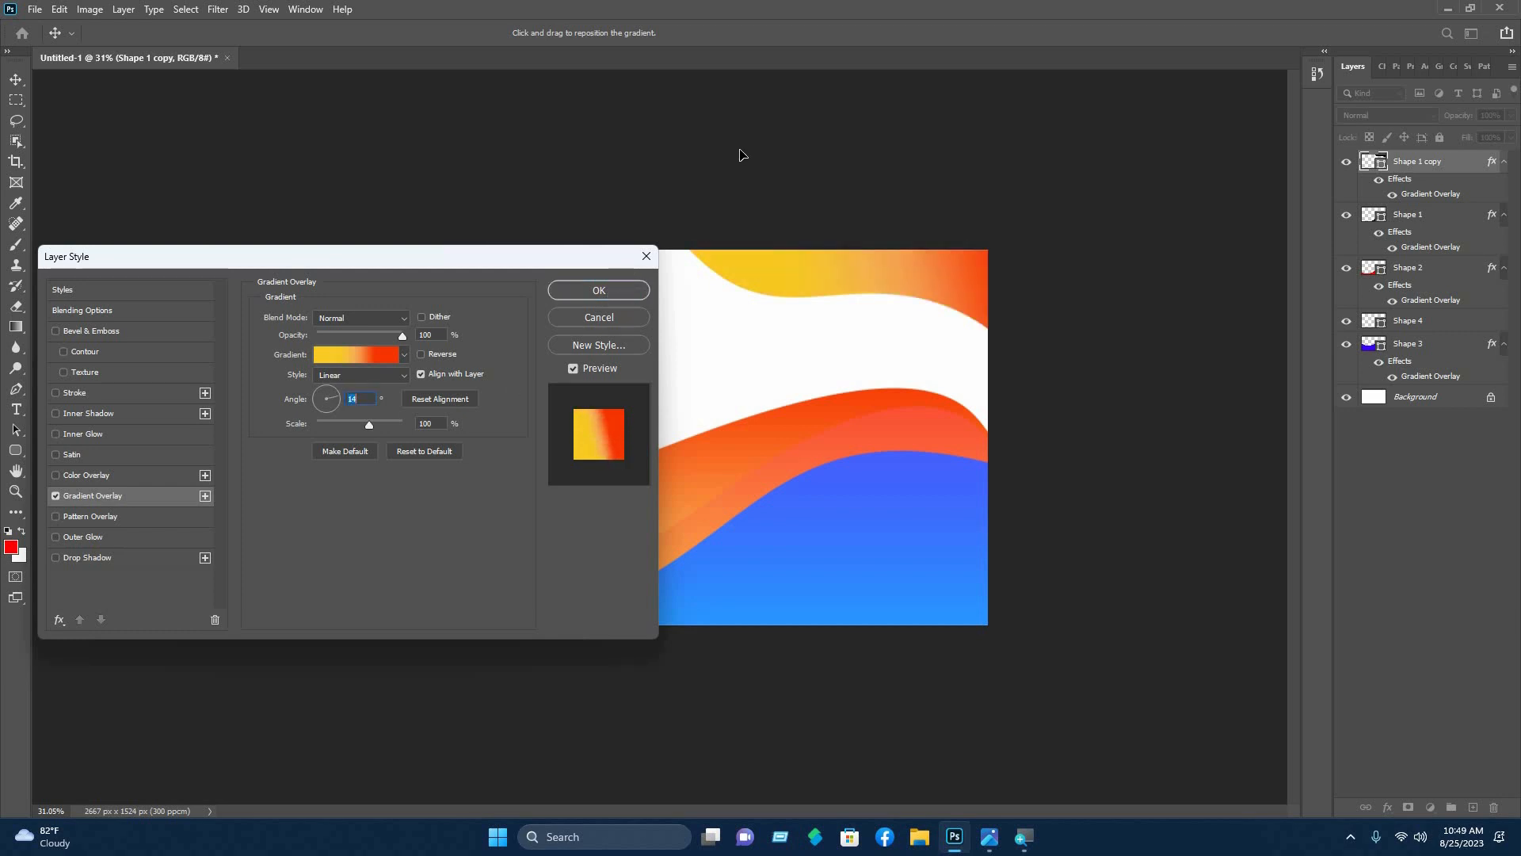
key("Return")
left_click(462, 149)
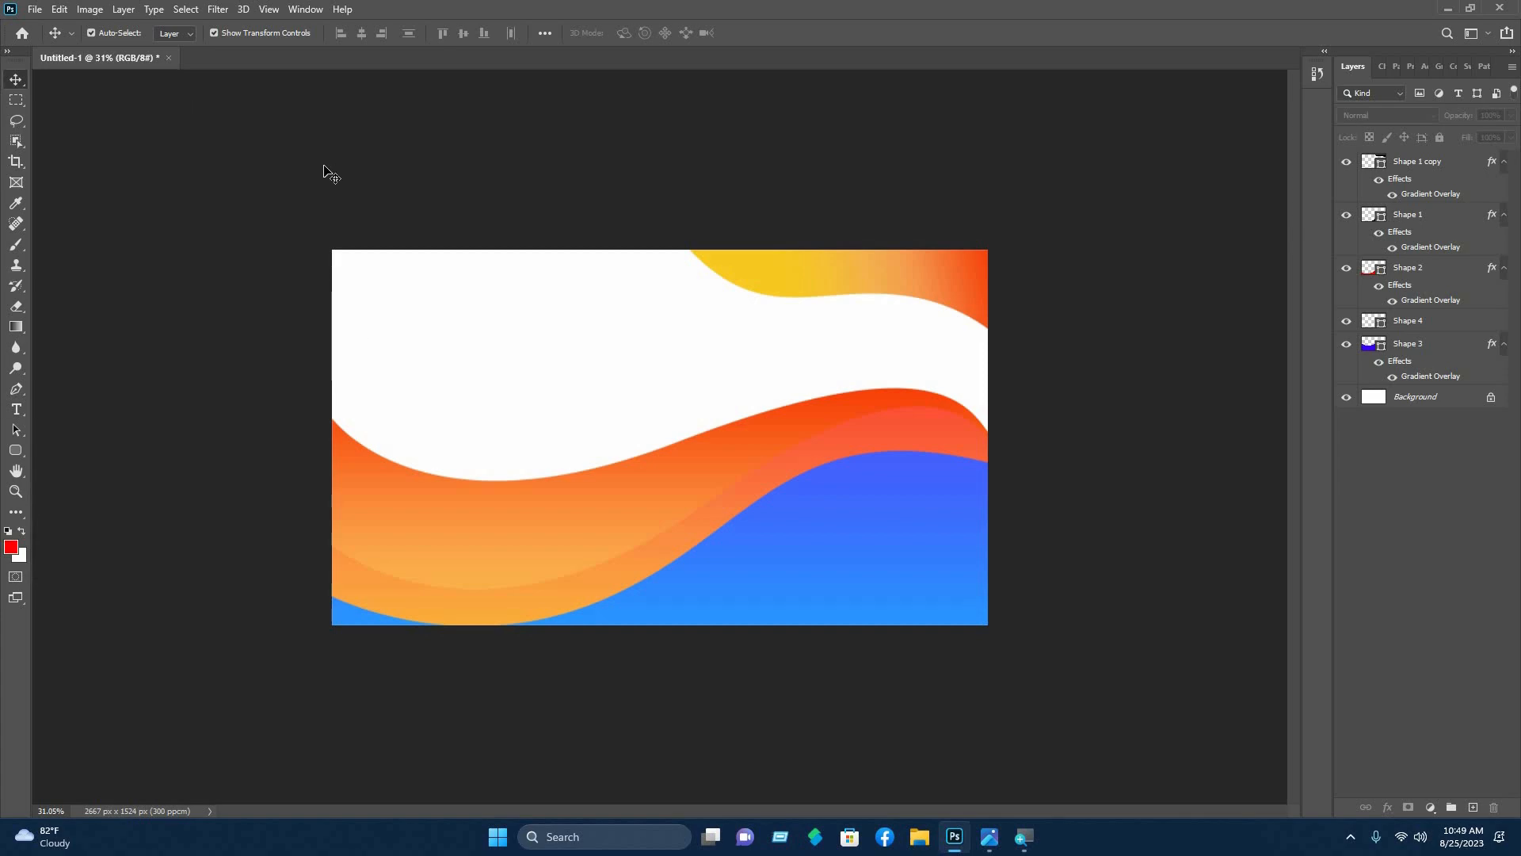
- Open the four orange icon PNGs and the profile icon from the my business cards folder
left_click(35, 10)
left_click(46, 42)
left_click(79, 257)
double_click(259, 156)
double_click(184, 138)
double_click(184, 252)
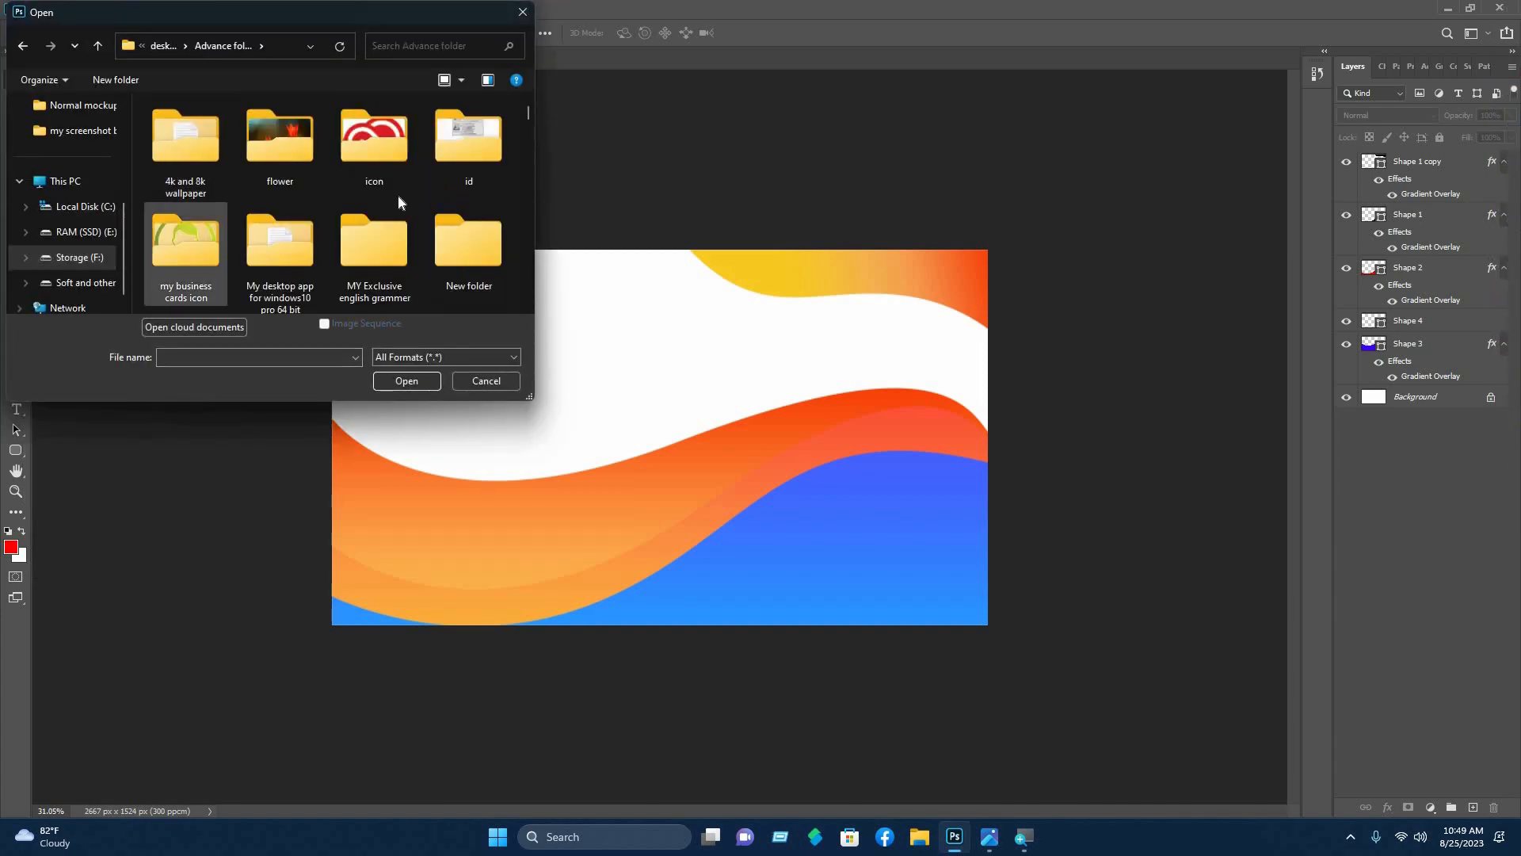
scroll(448, 187, "down", 5)
left_click(410, 241)
left_click(327, 237, "ctrl")
left_click(255, 241, "ctrl")
left_click(184, 244, "ctrl")
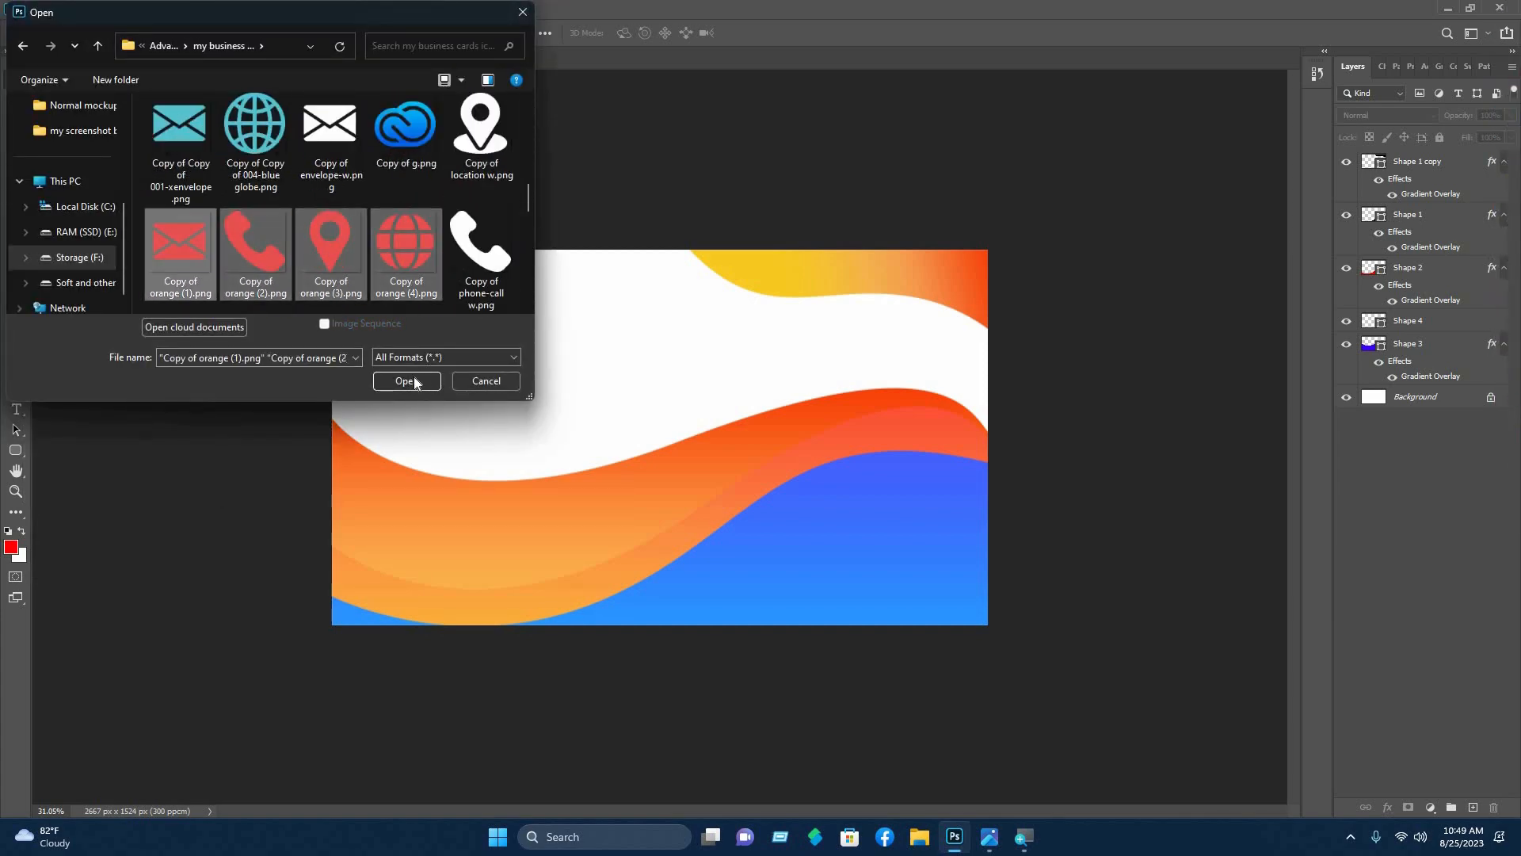
scroll(269, 253, "down", 1)
left_click(258, 258, "ctrl")
left_click(406, 381)
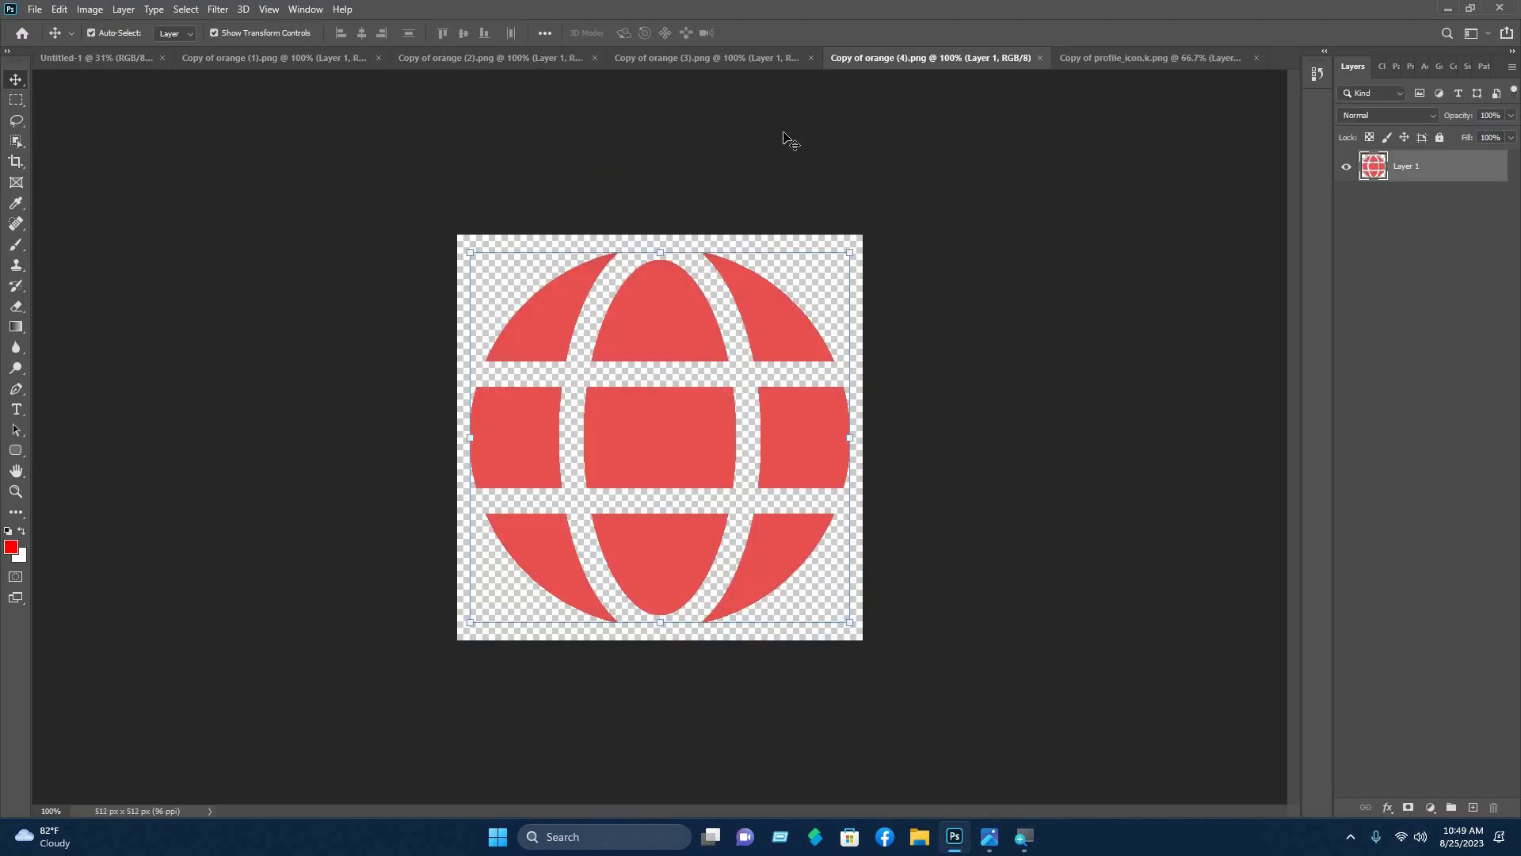
- Bring the phone, envelope, globe and pin icons into the card, shrunk and stacked down the left
left_click(328, 60)
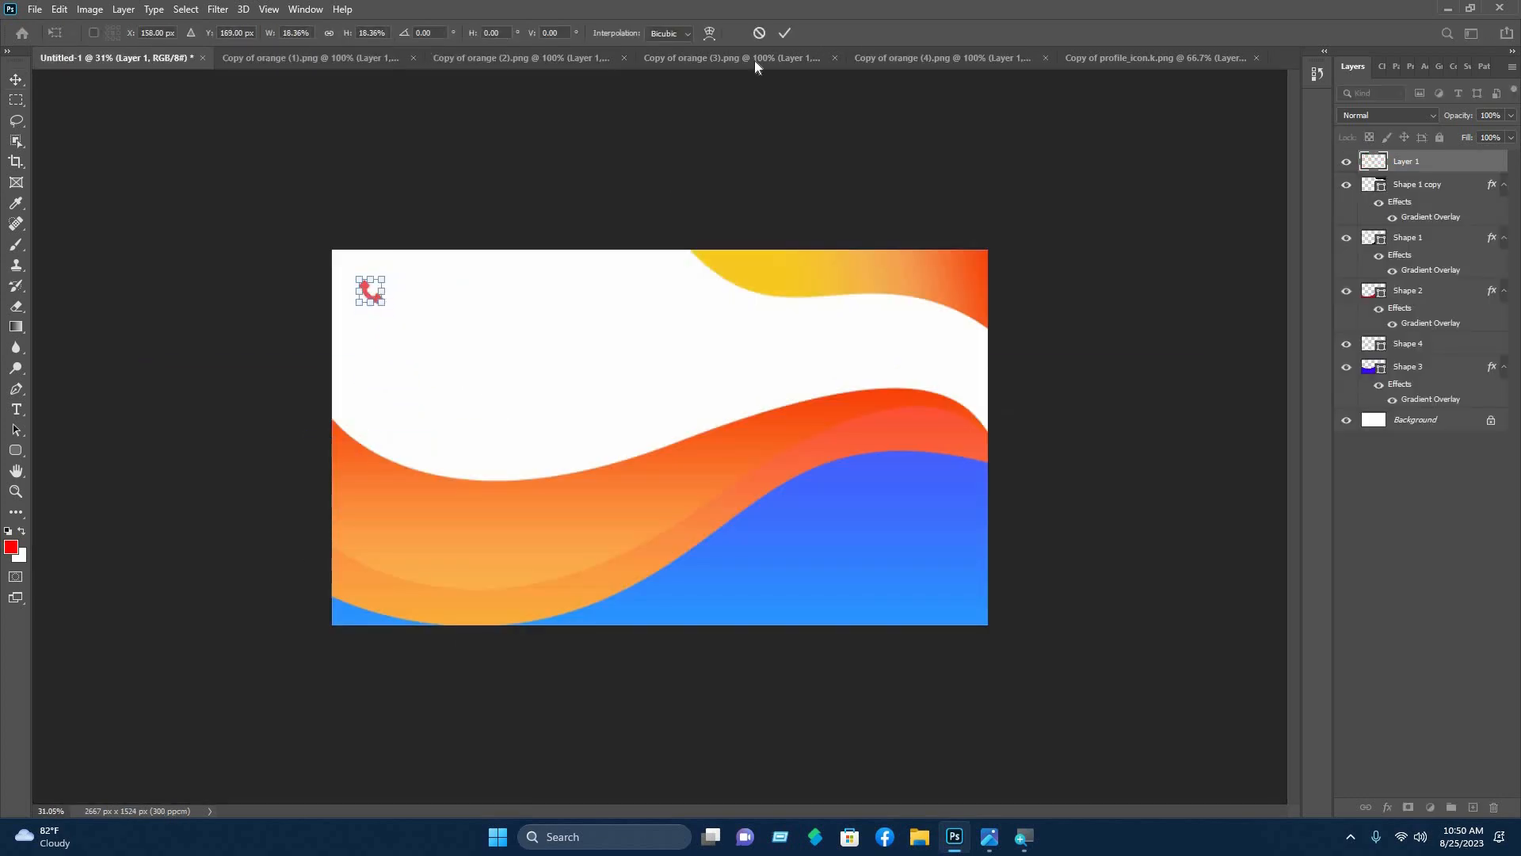
key("Return")
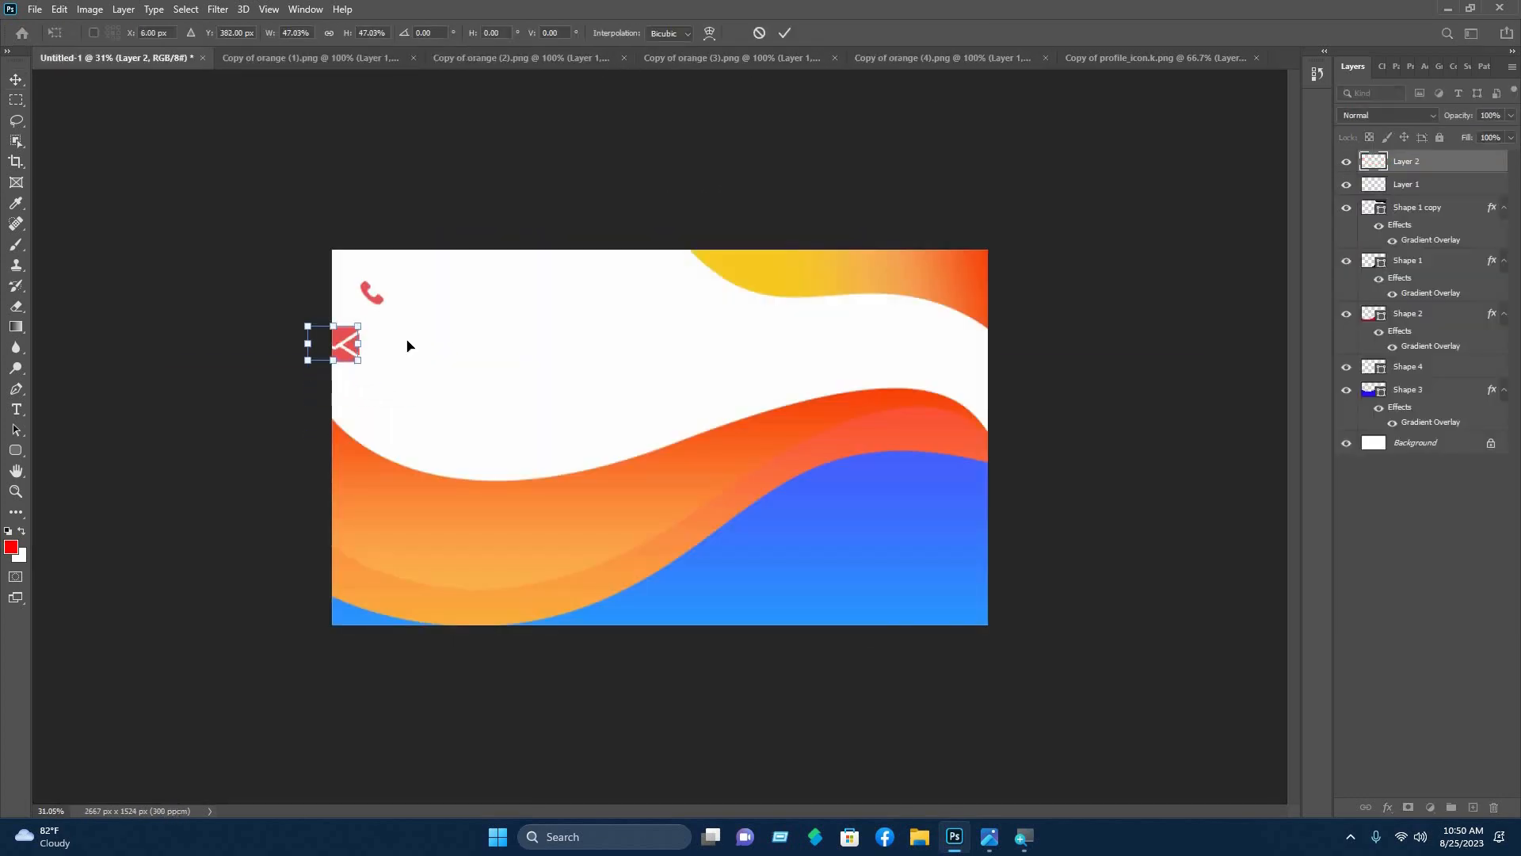
left_click(785, 33)
left_click(943, 58)
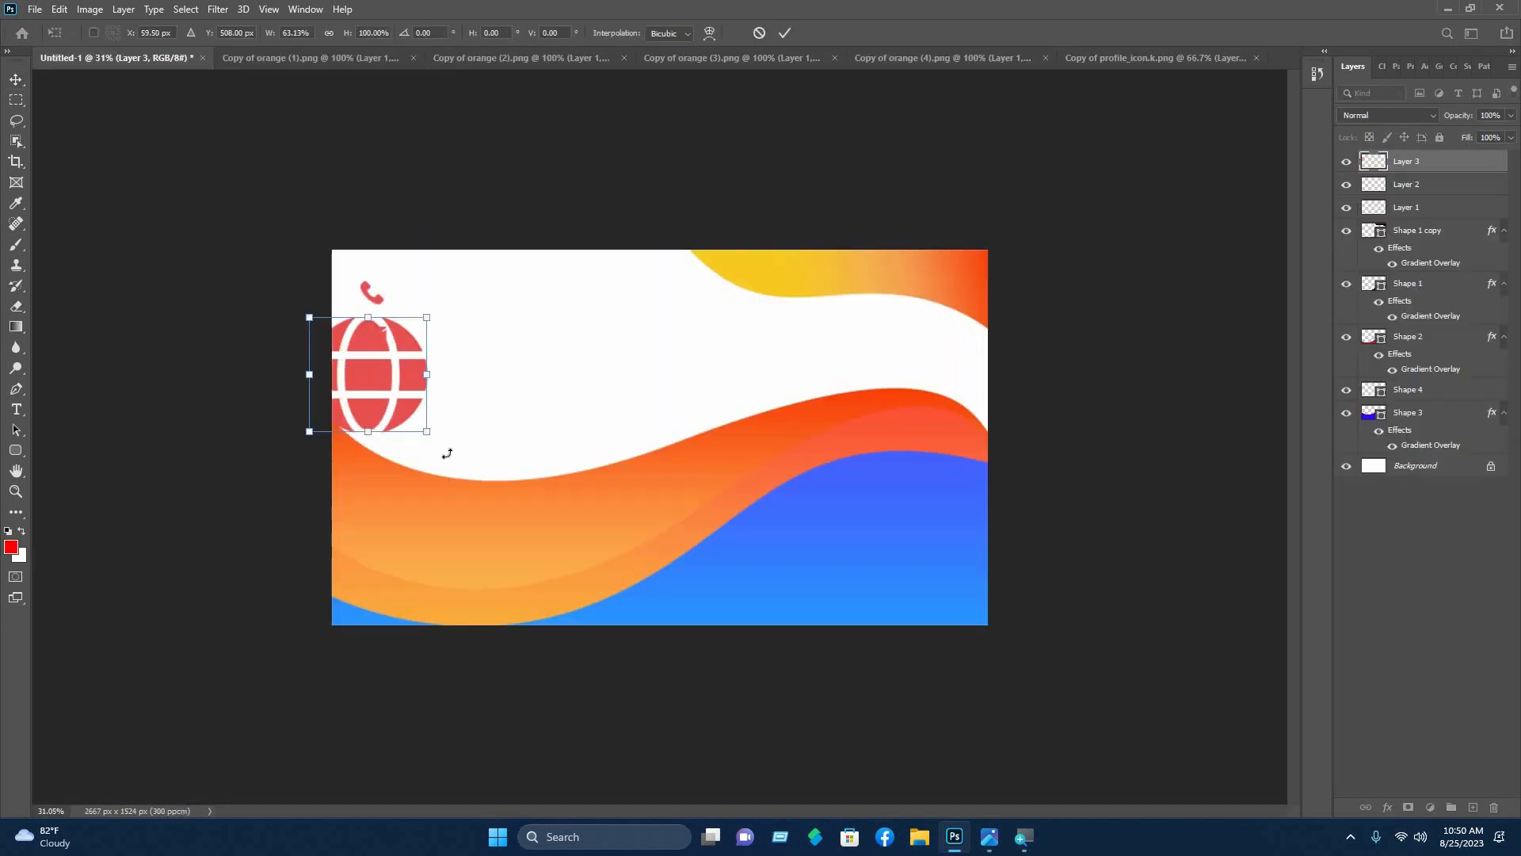
left_click_drag(426, 431, 397, 374)
key("Return")
key("ctrl+plus")
key("ctrl+plus")
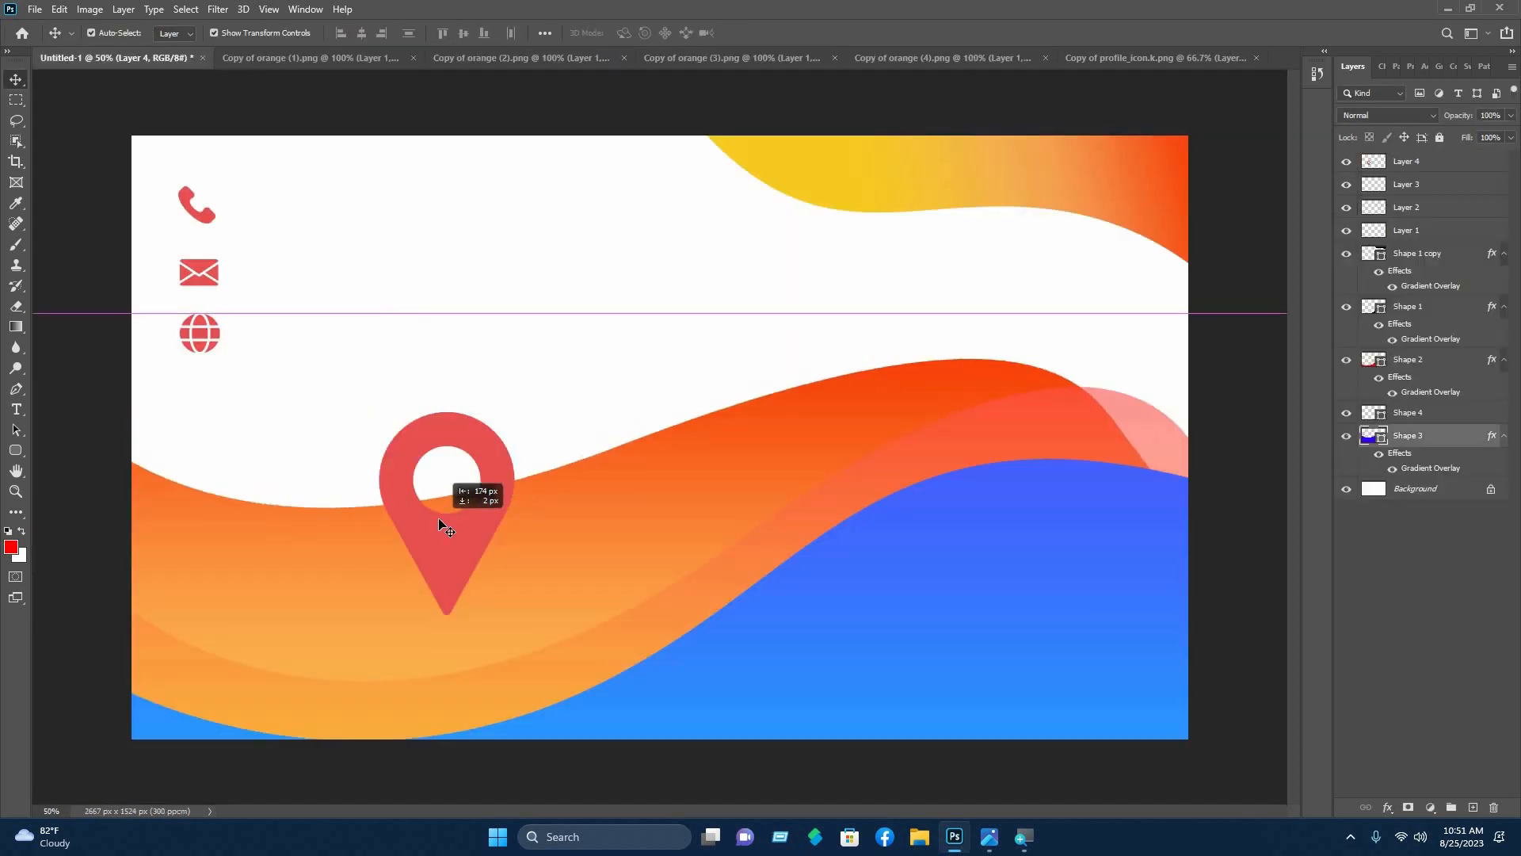
left_click_drag(442, 516, 198, 388)
key("Return")
left_click(572, 261)
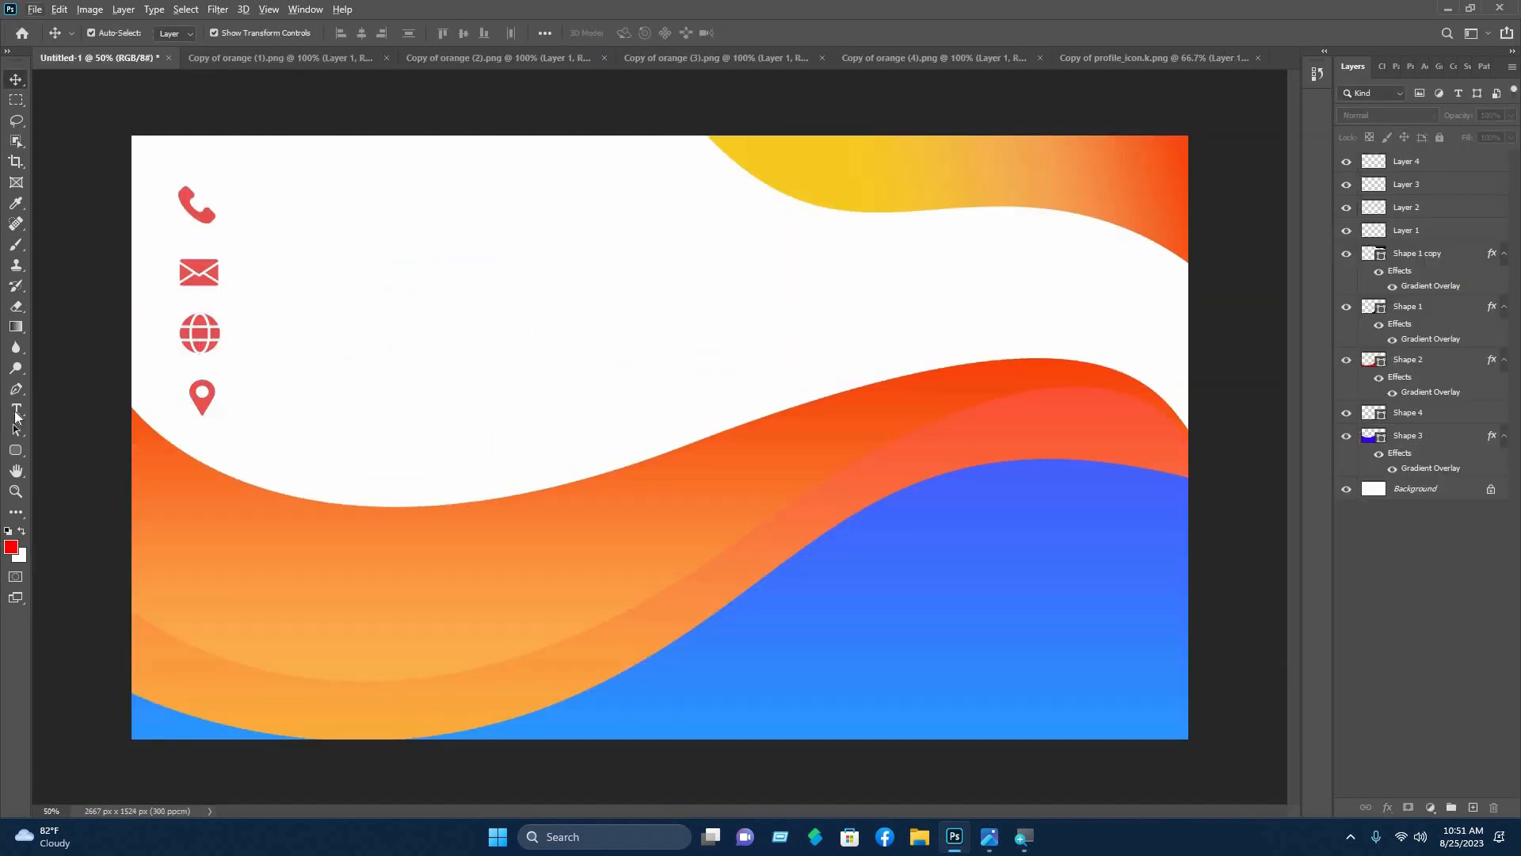
- Type the phone number +880 XXXXXXXXXX beside the phone icon
key("t")
left_click(245, 206)
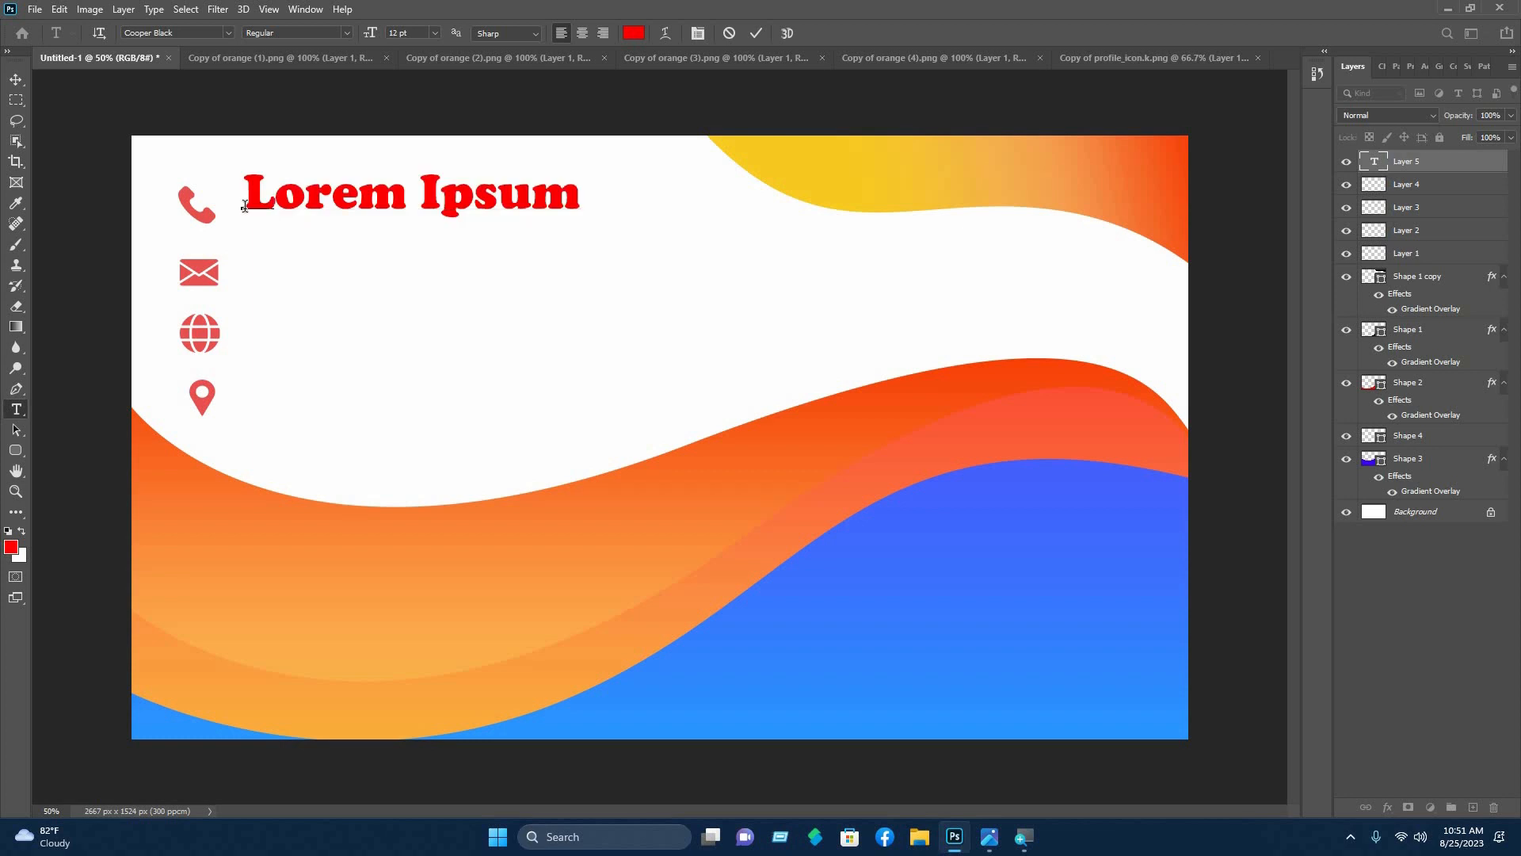
type("+880 Z")
key("BackSpace")
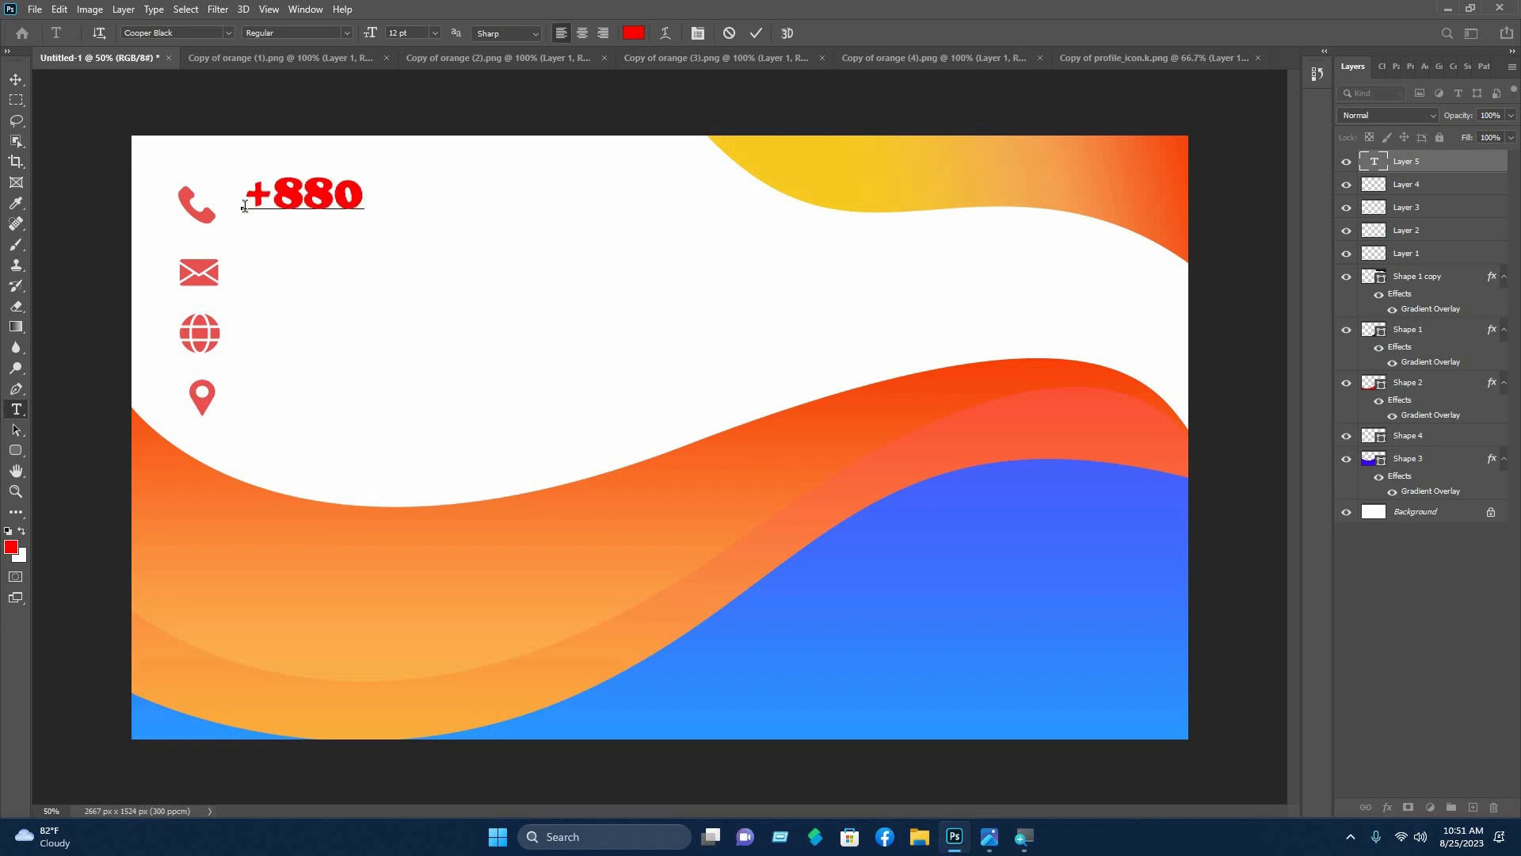
type("XXXXXXXXXX")
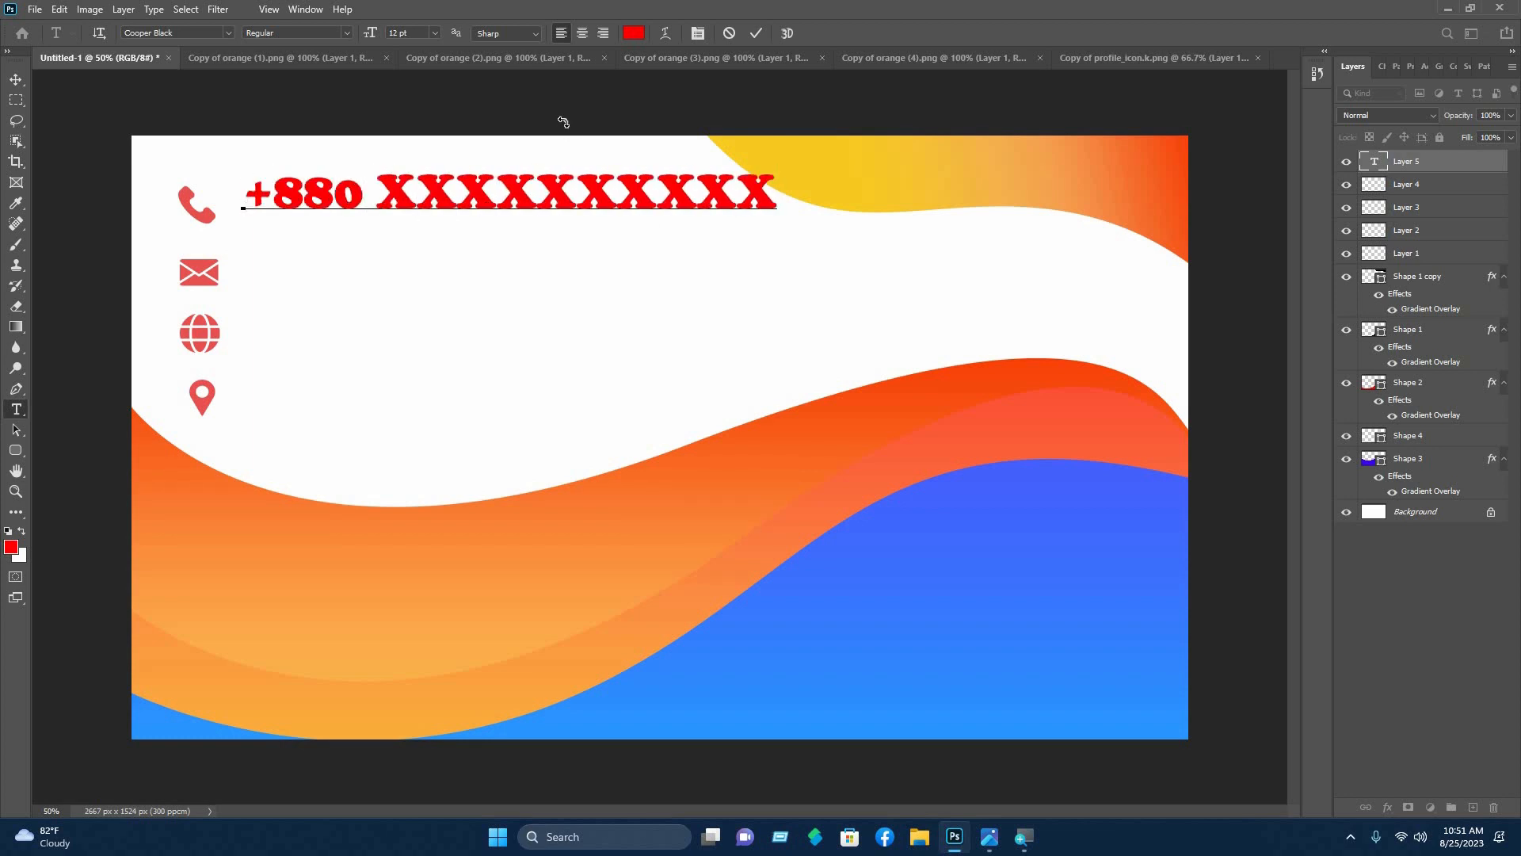
- Make the phone number 8 pt black and line it up beside the phone icon
key("ctrl")
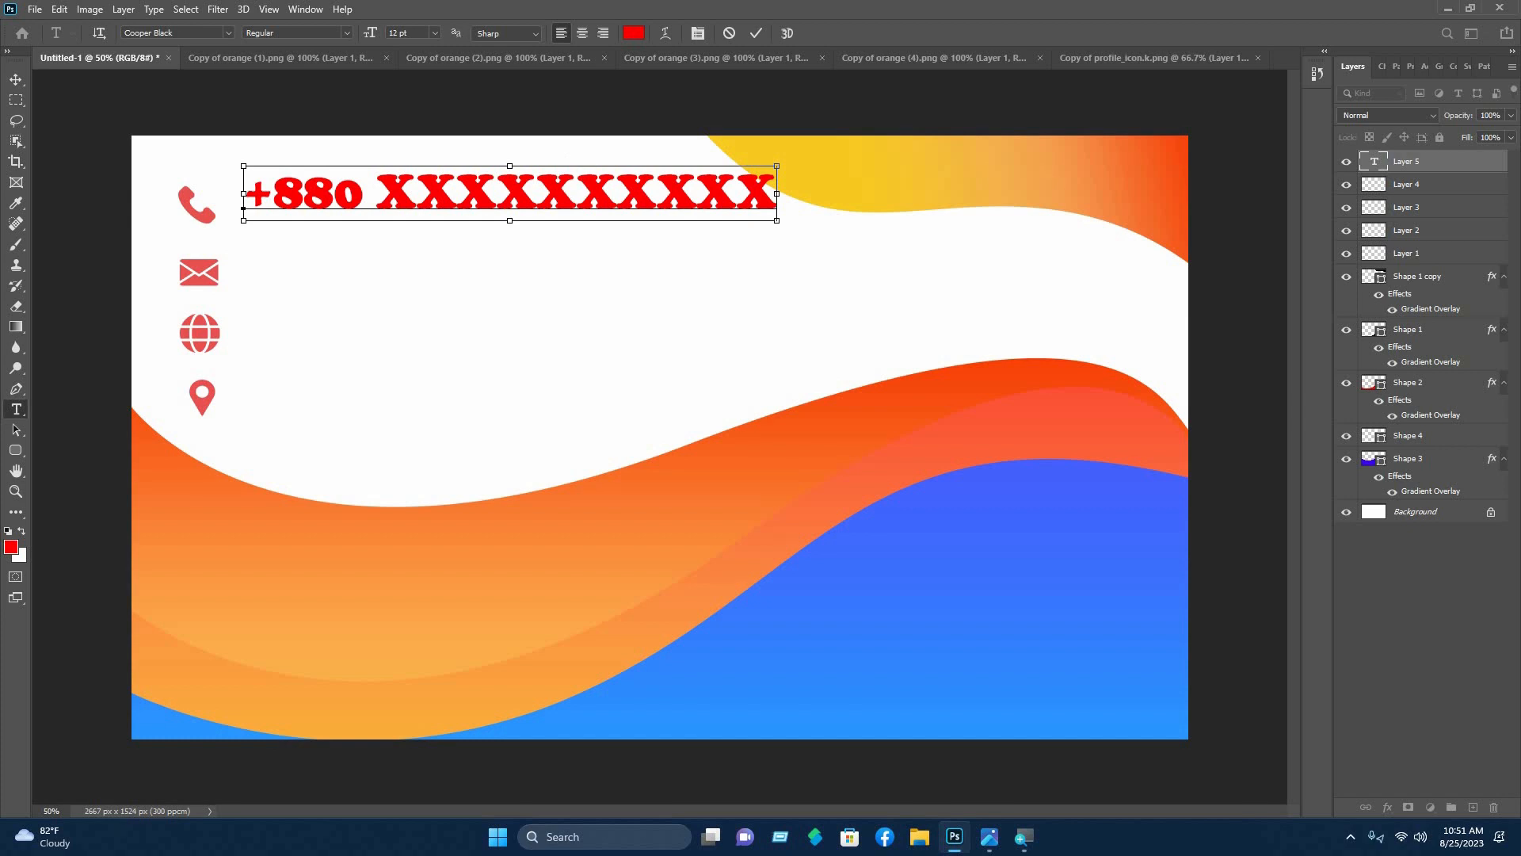
key("ctrl+a")
left_click(421, 30)
scroll(420, 30, "down", 2)
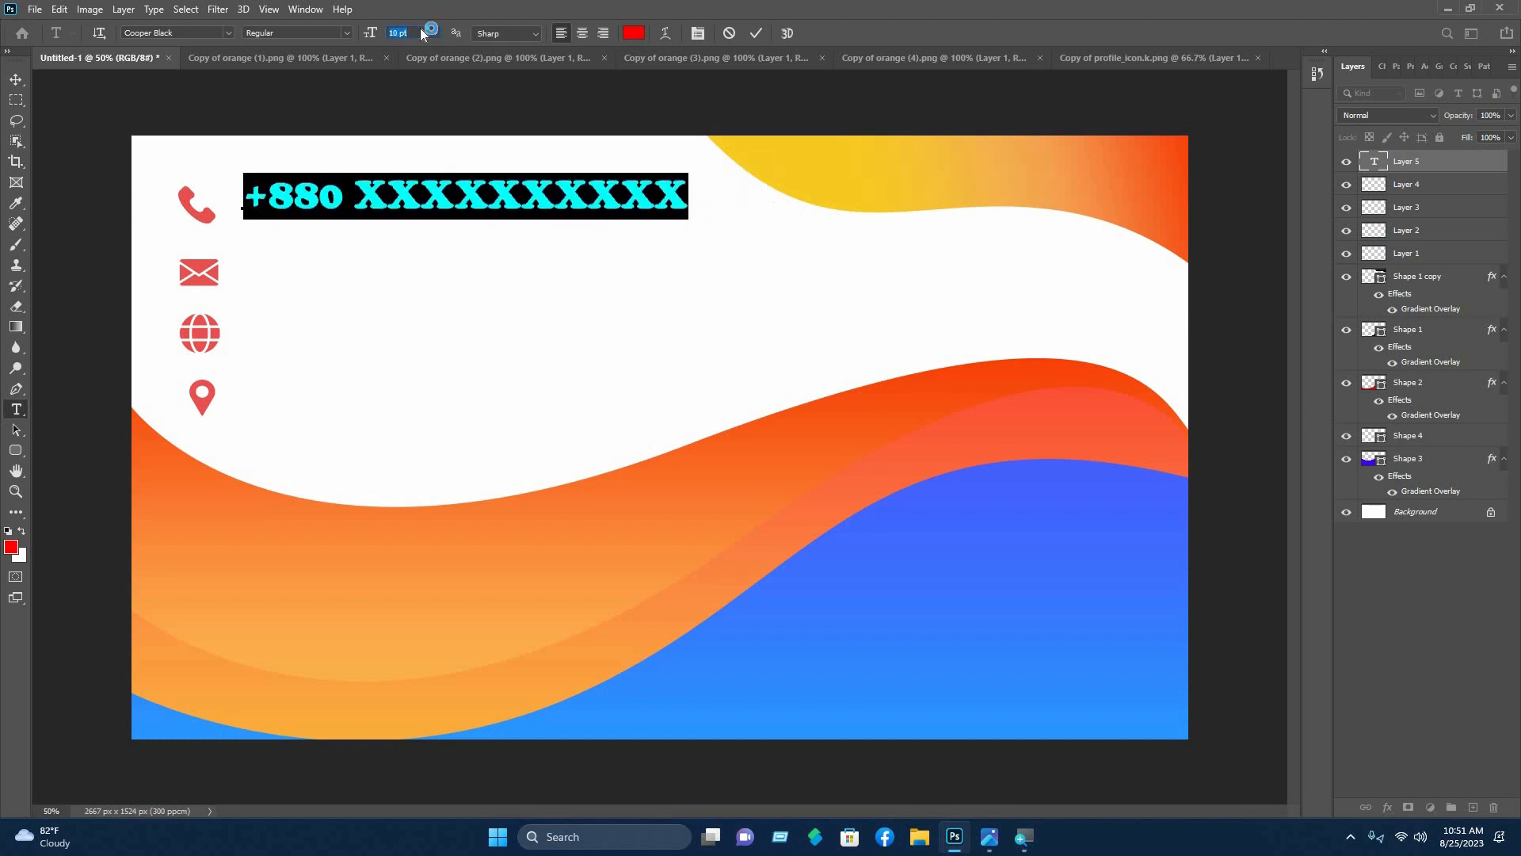
scroll(409, 31, "down", 1)
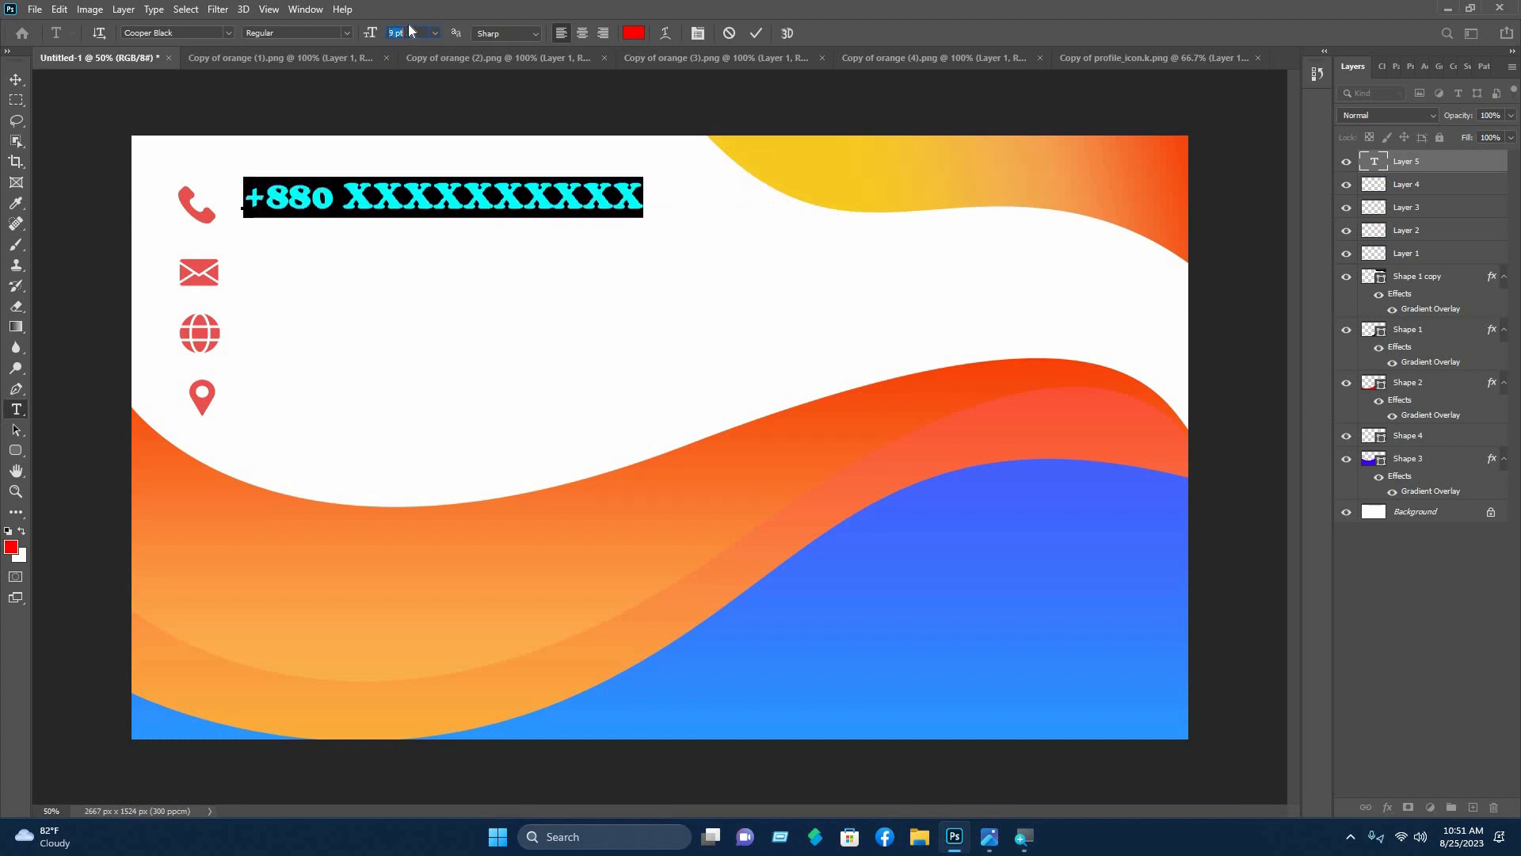
scroll(411, 30, "down", 1)
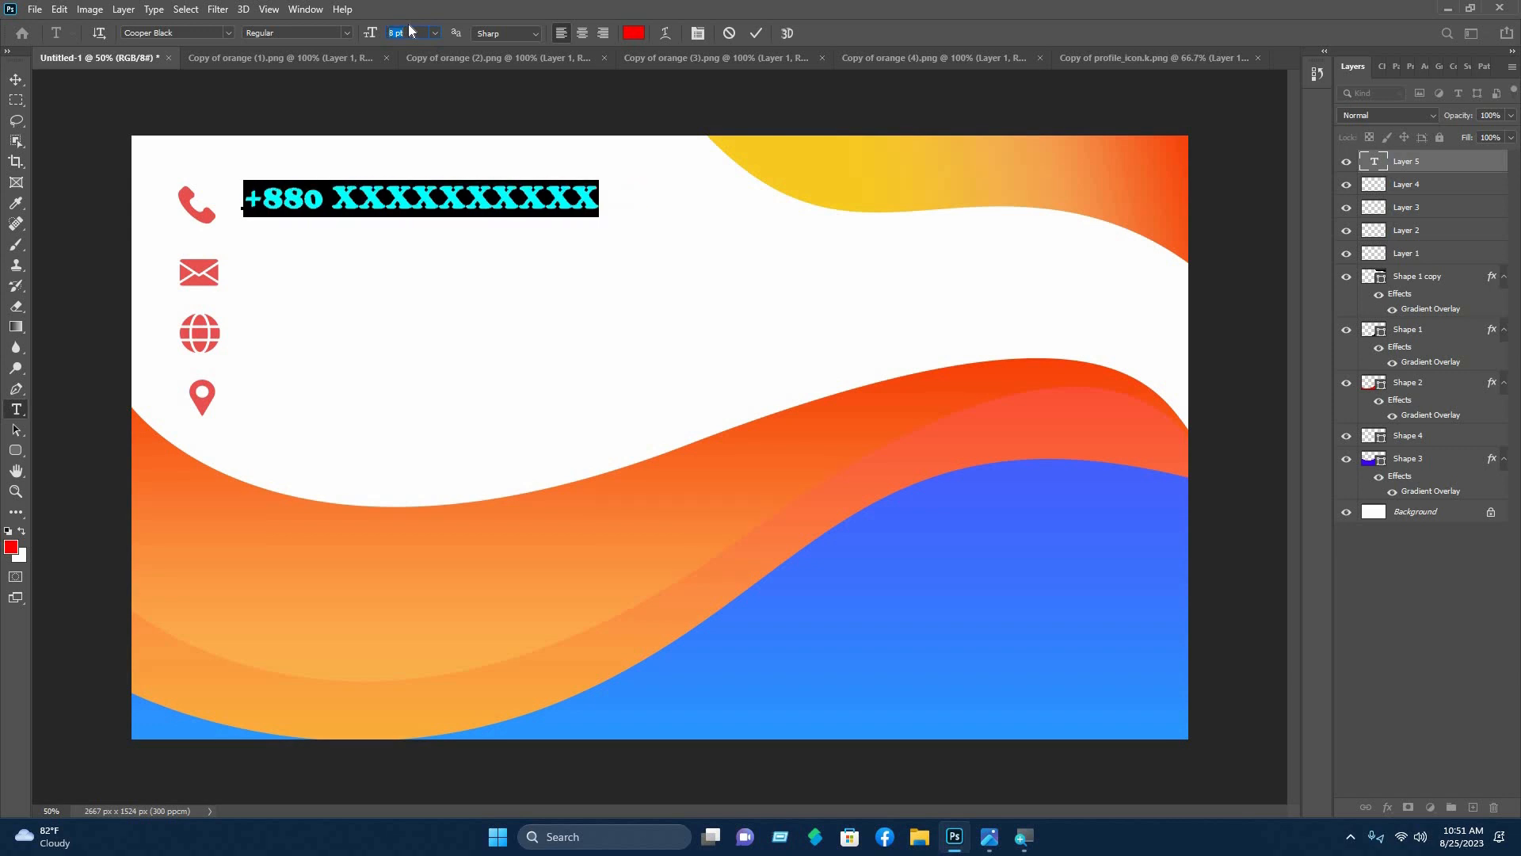
left_click(634, 31)
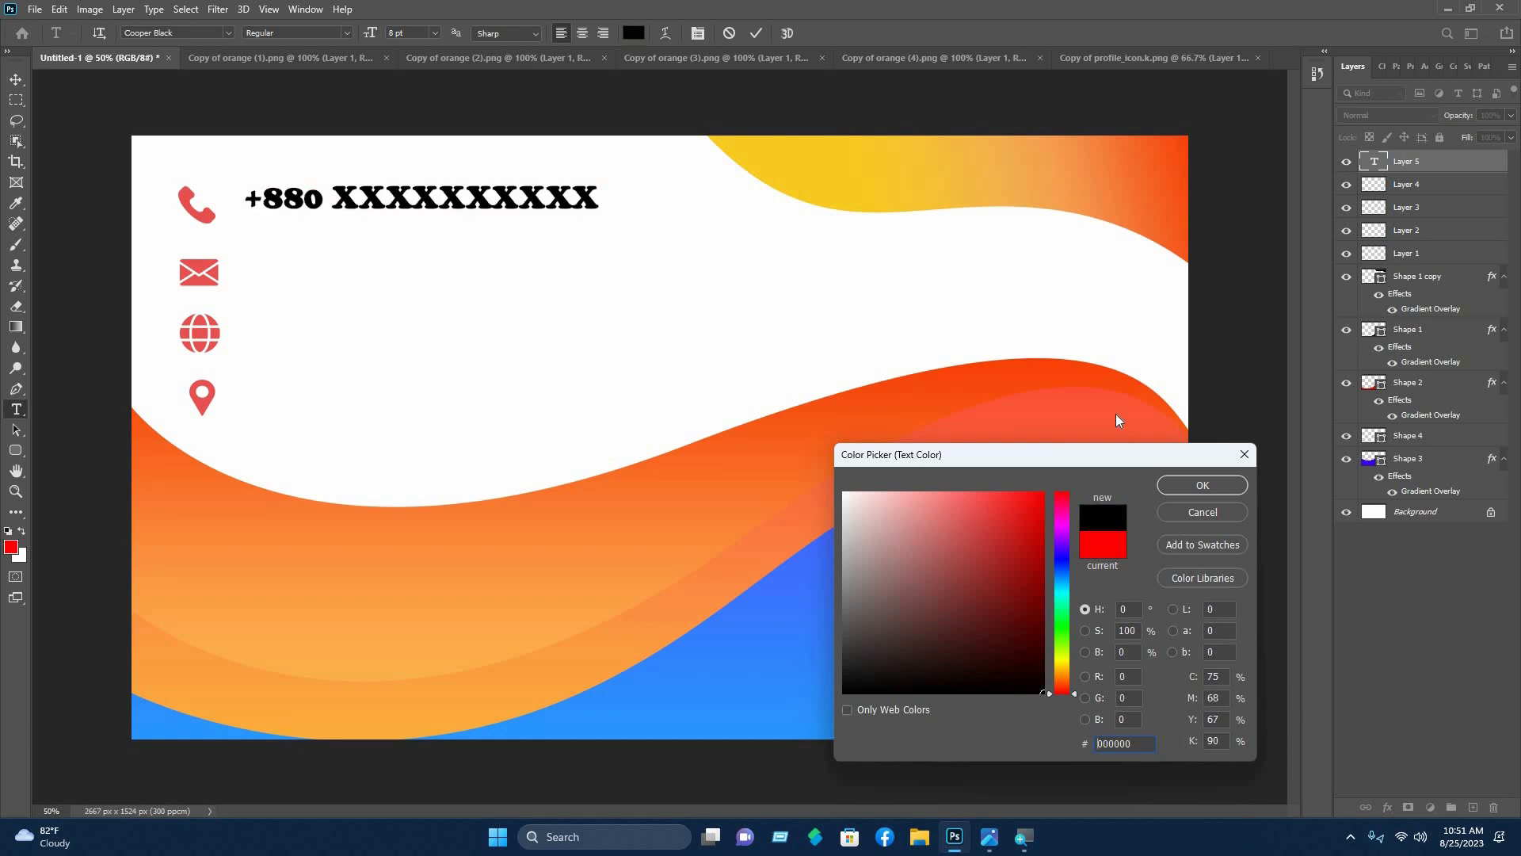
left_click(1211, 488)
key("ctrl+Return")
key("v")
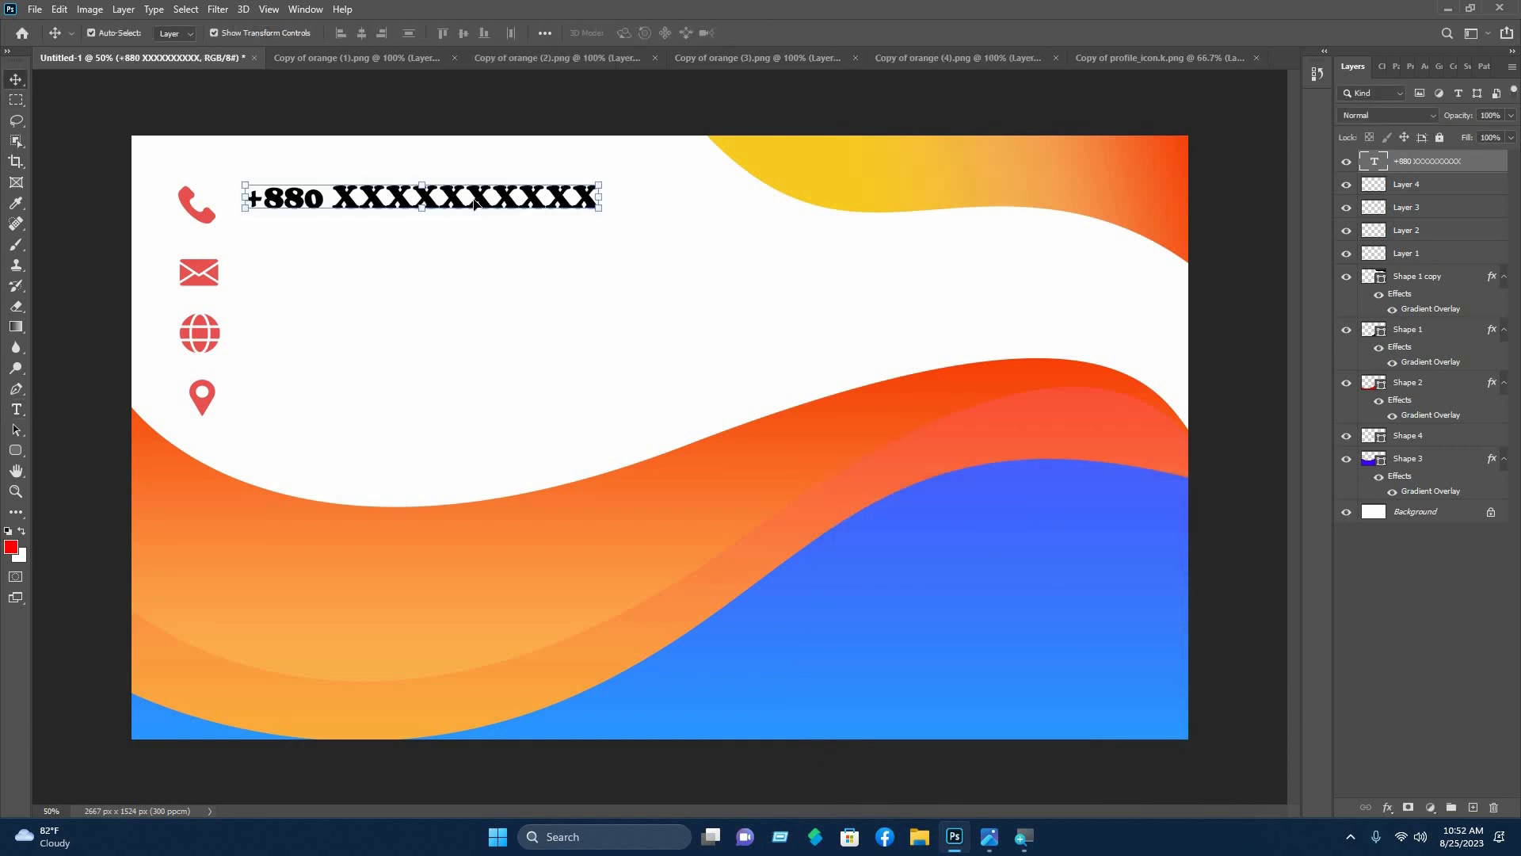
left_click_drag(470, 208, 466, 216)
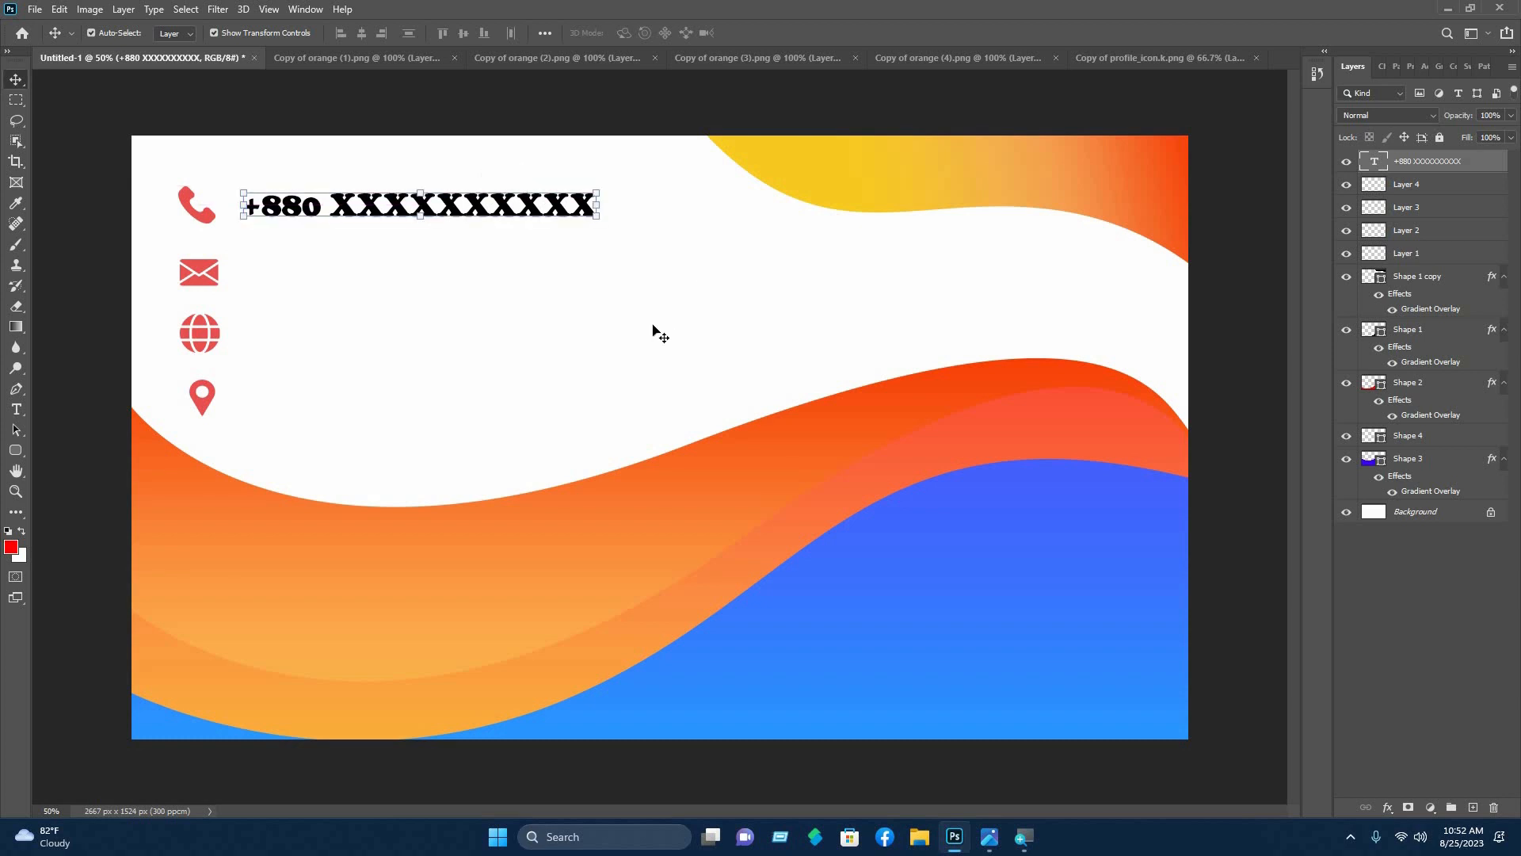
left_click(651, 326)
left_click(15, 409)
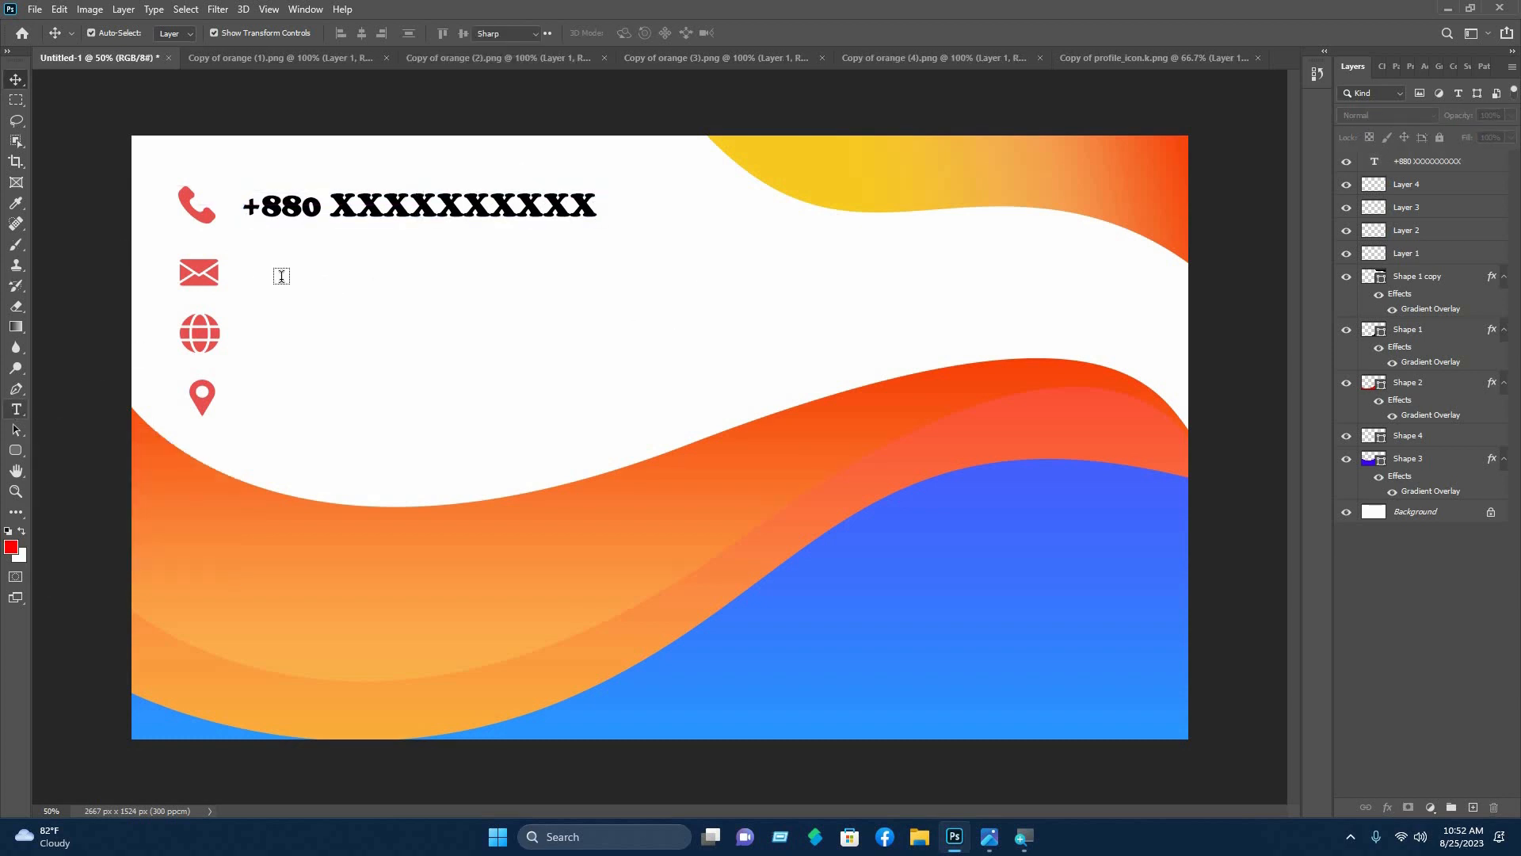
left_click(279, 271)
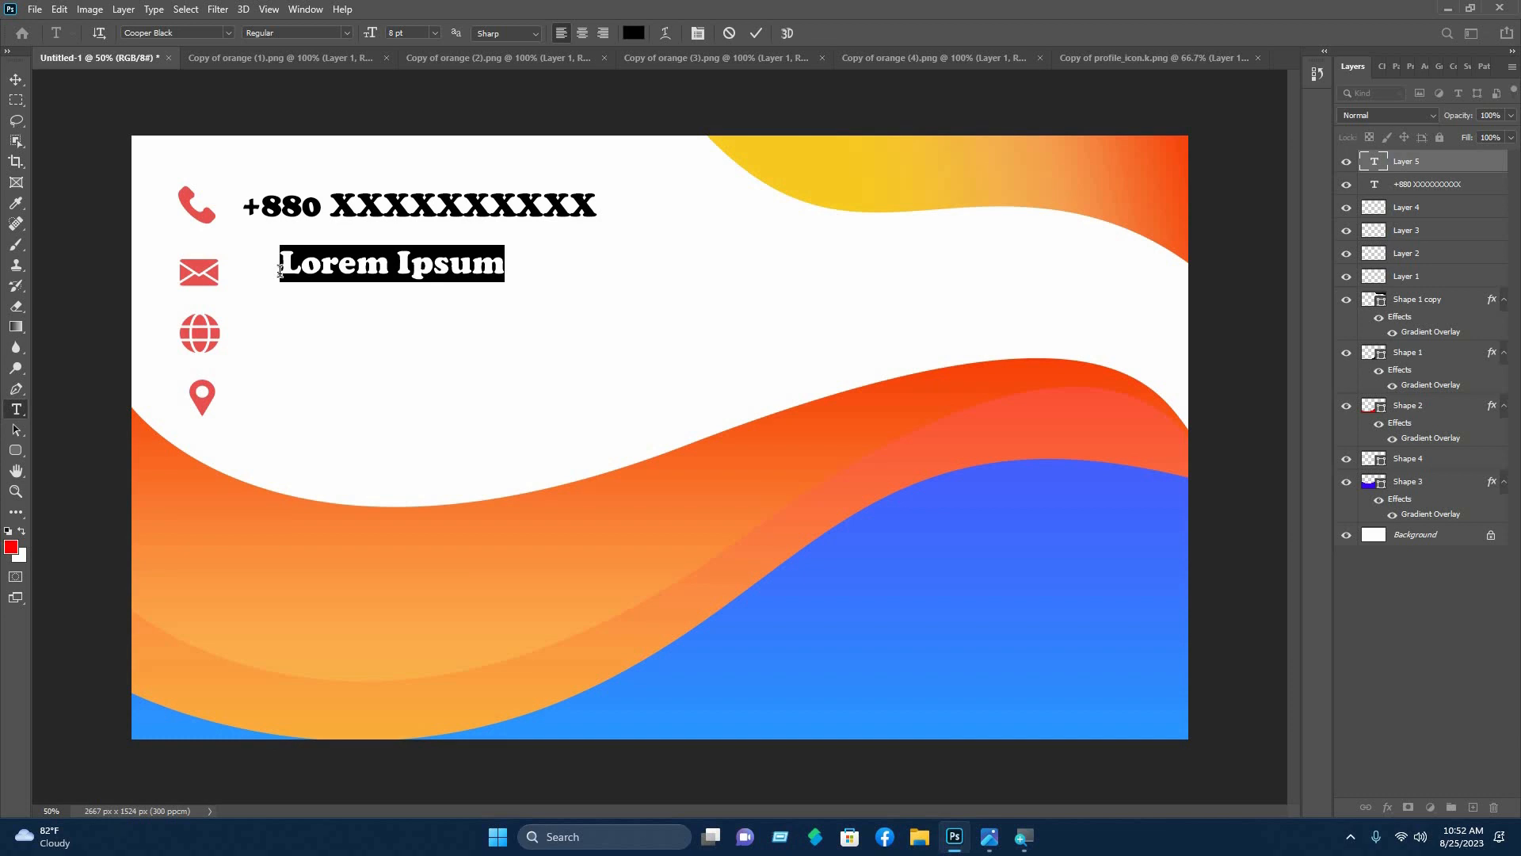
type("exampl")
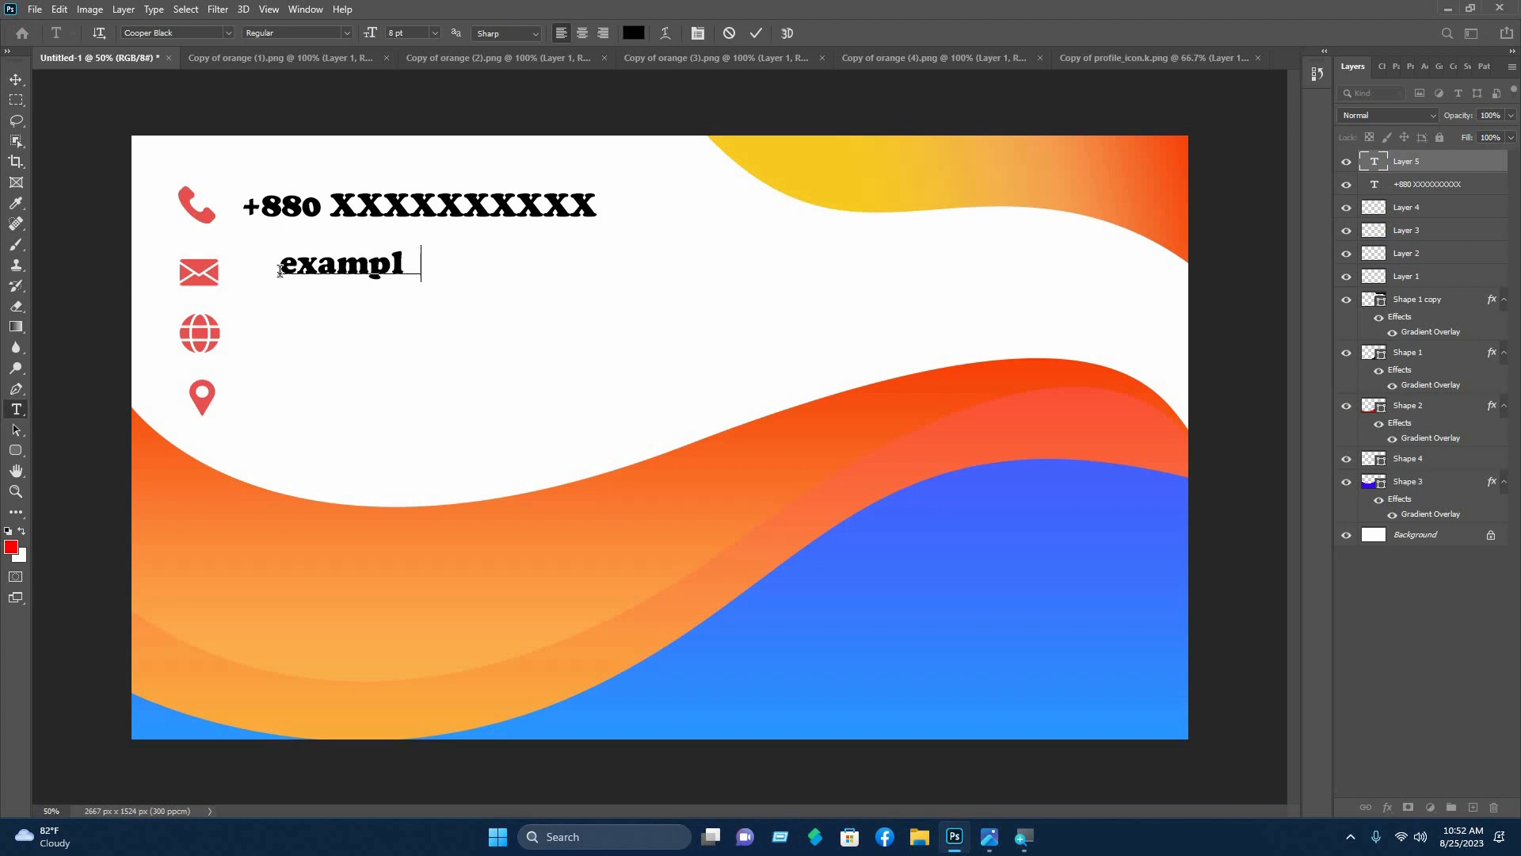
type("e@mai")
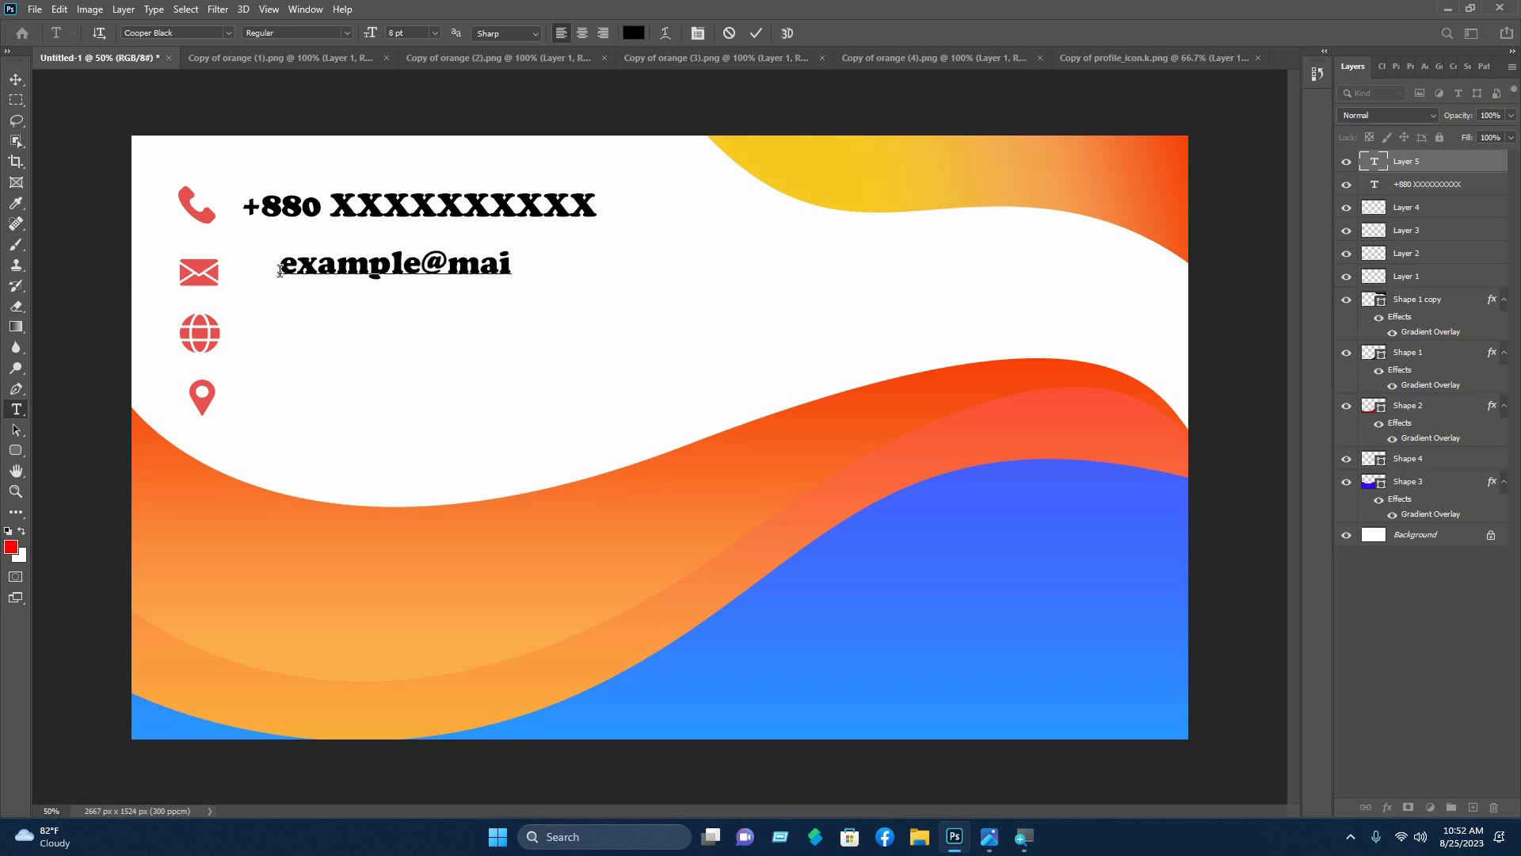
type("l.com")
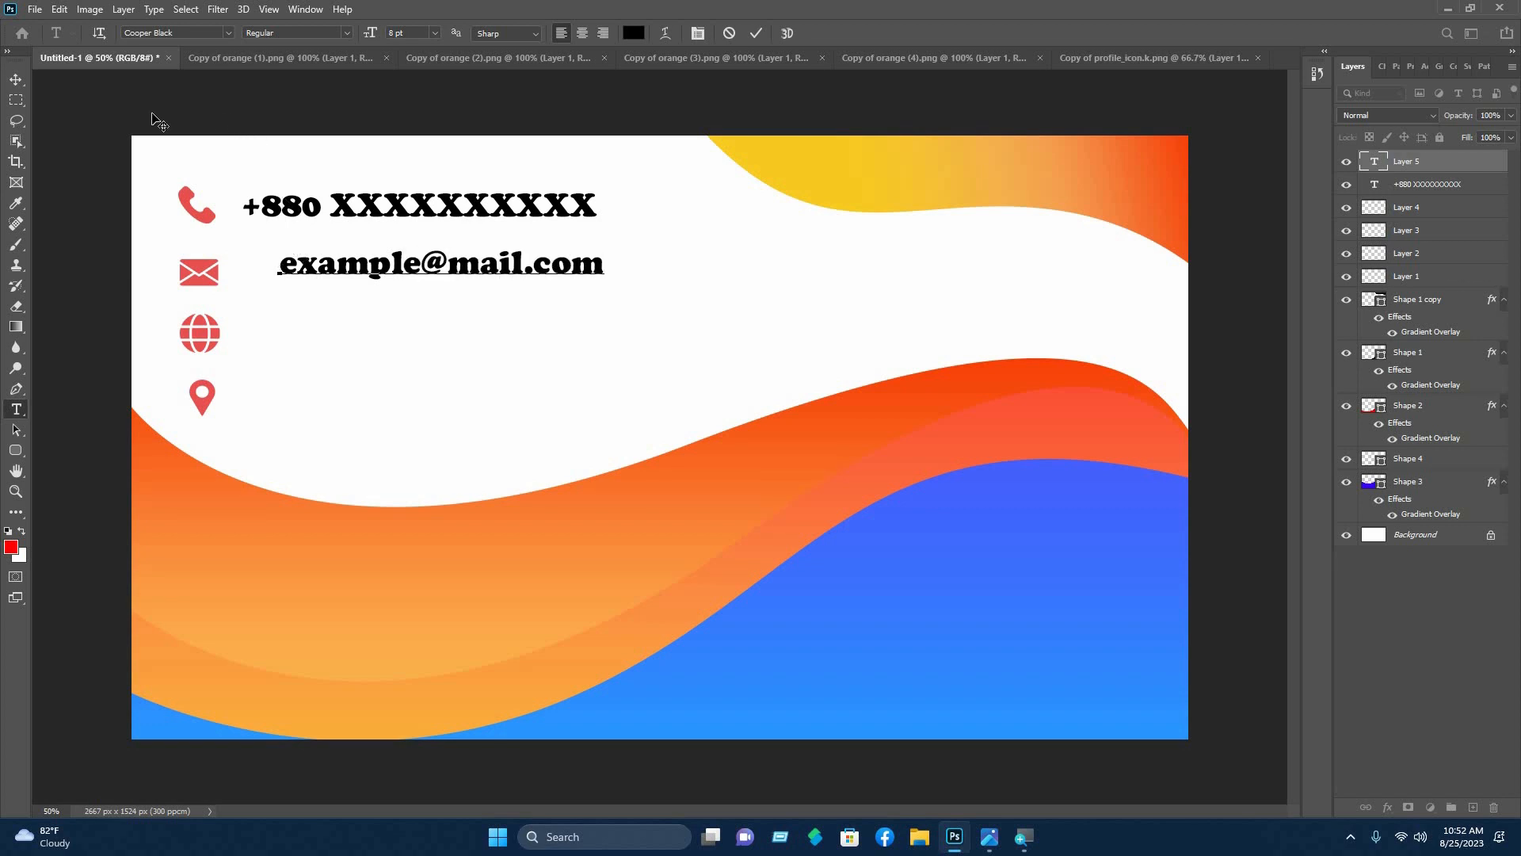
left_click(16, 80)
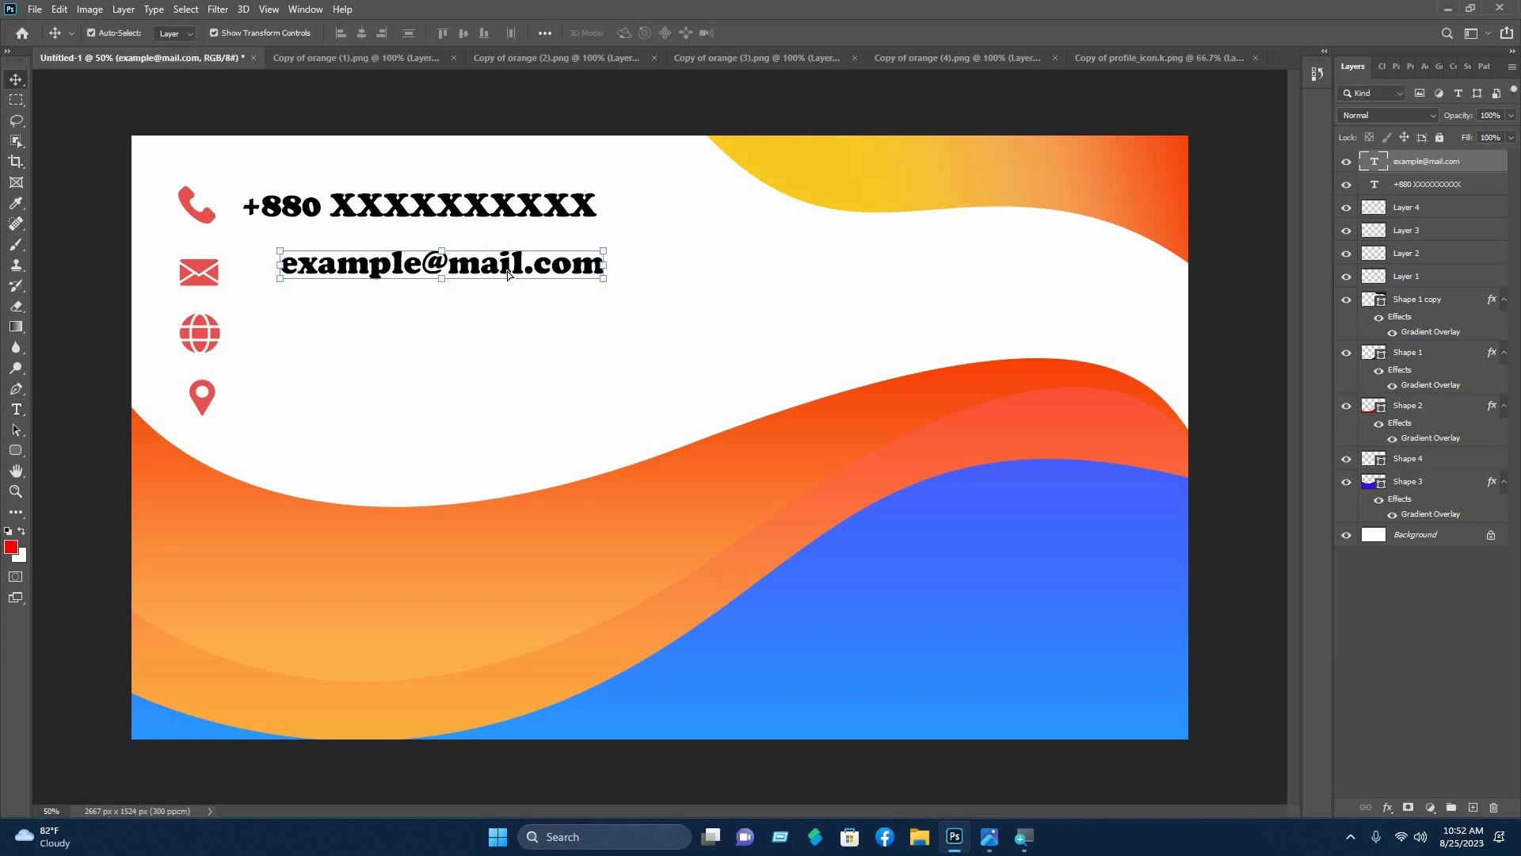
- Align the e-mail text under the phone number and level with the envelope
left_click_drag(493, 271, 493, 273)
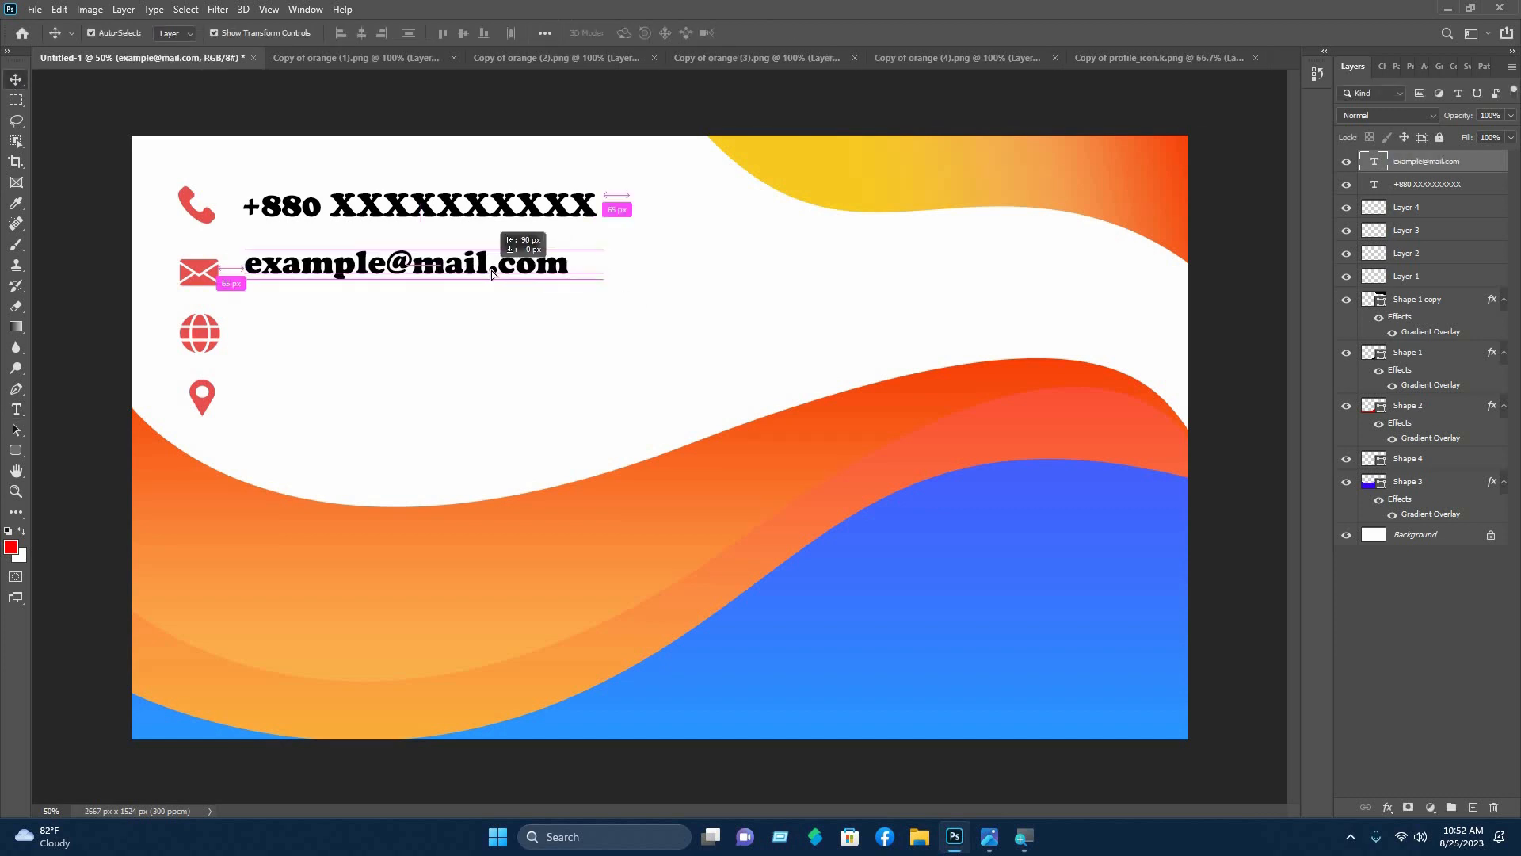
left_click_drag(526, 359, 528, 358)
left_click(379, 271)
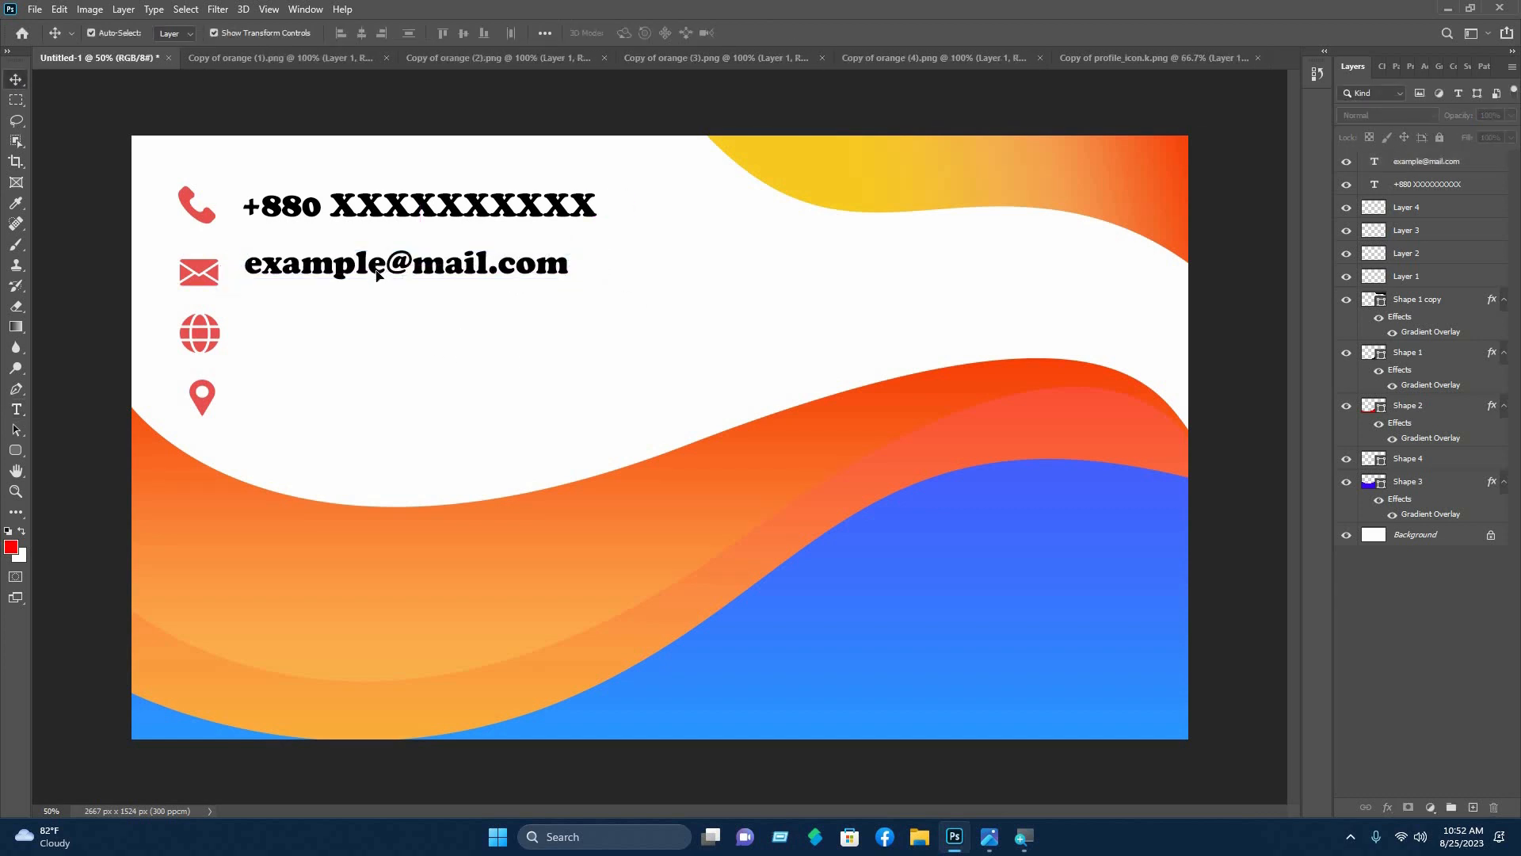
left_click(377, 276)
left_click_drag(378, 276, 377, 282)
left_click(71, 283)
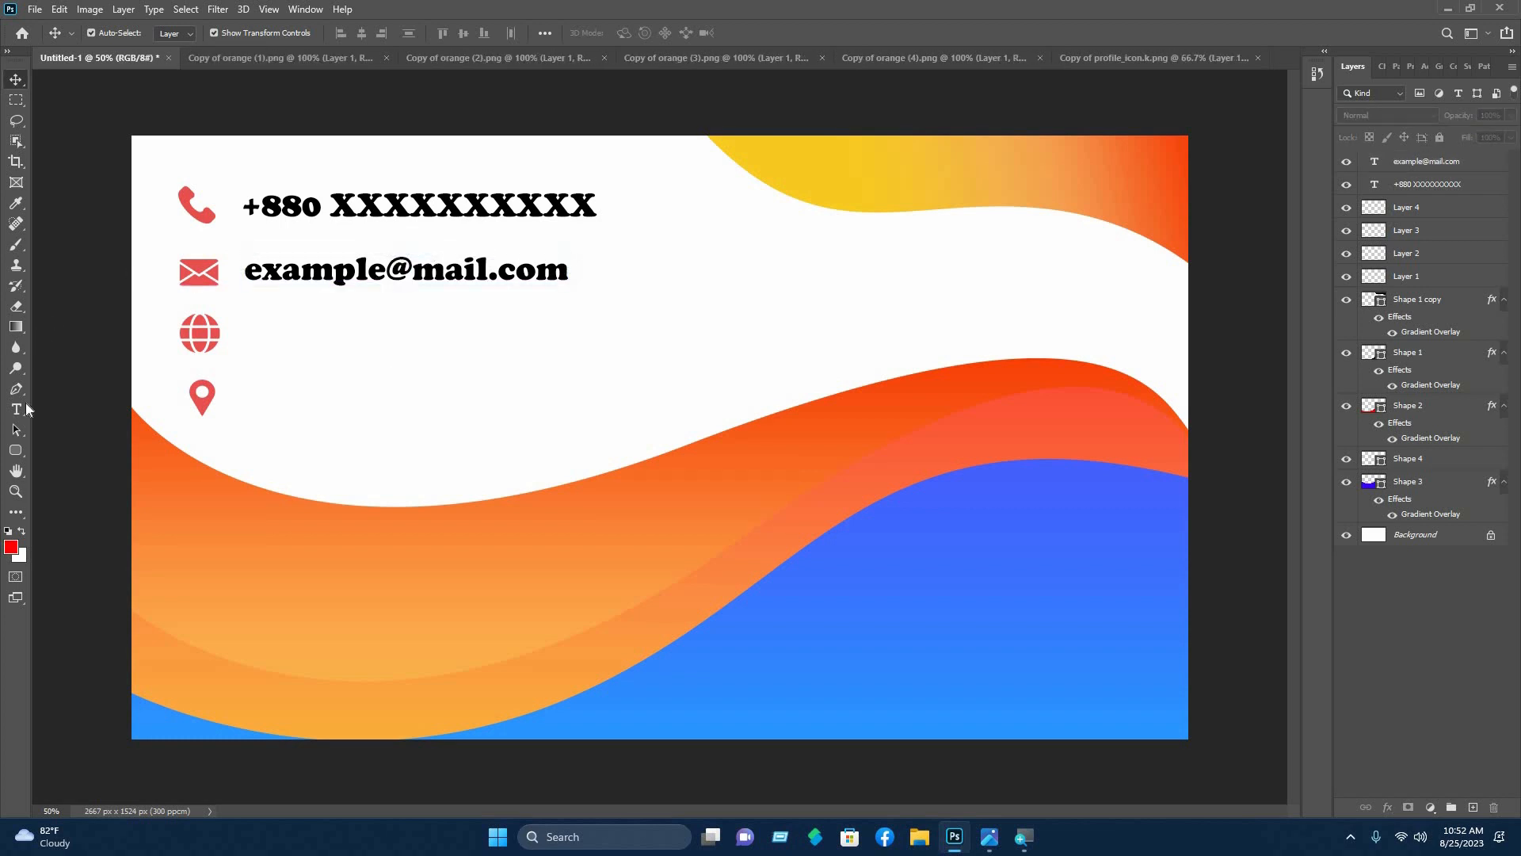
left_click(17, 409)
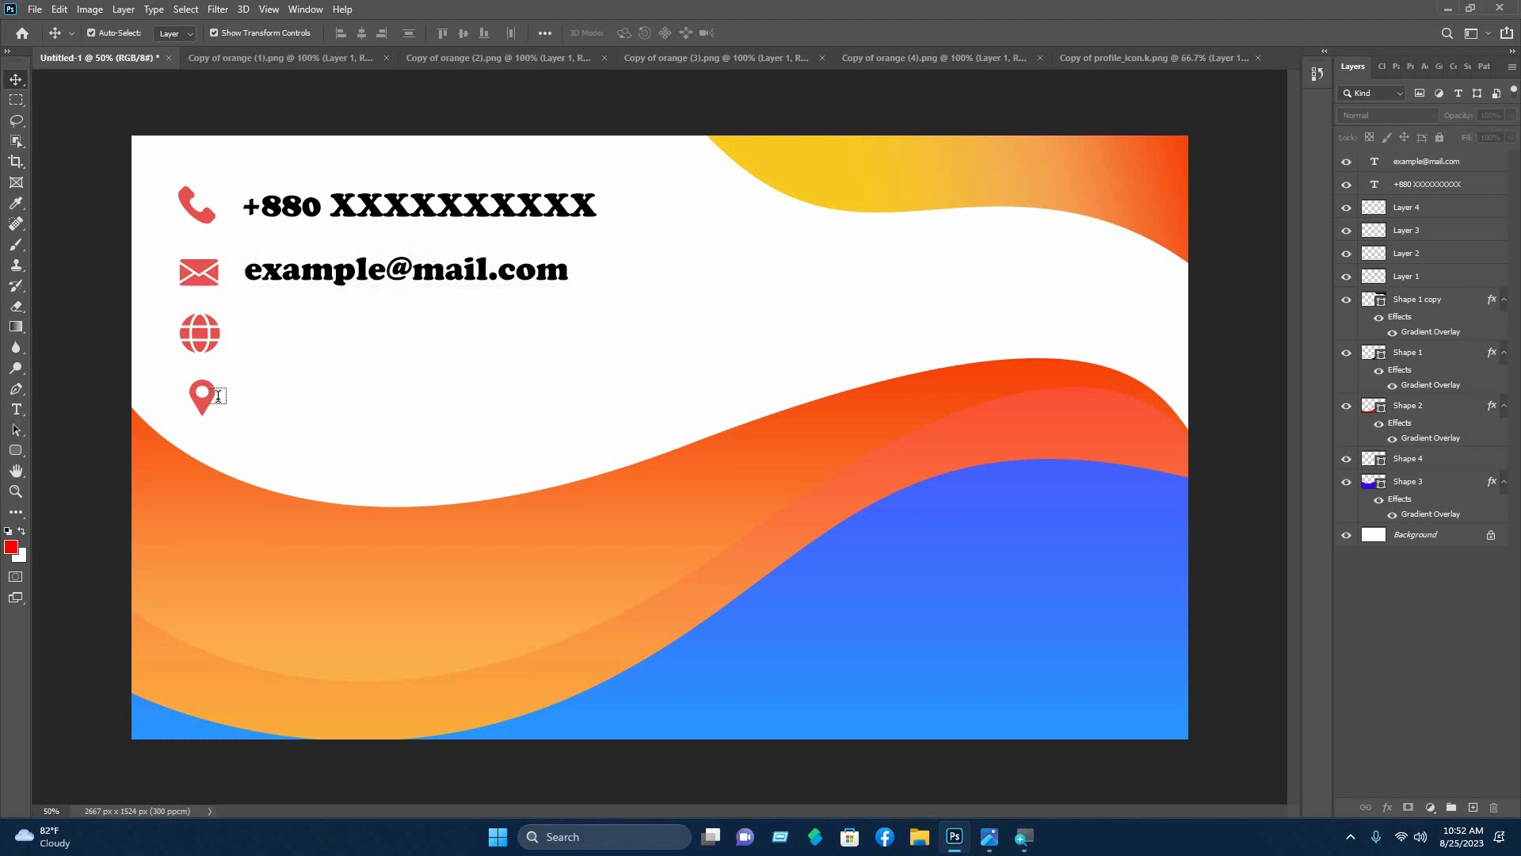
left_click(292, 336)
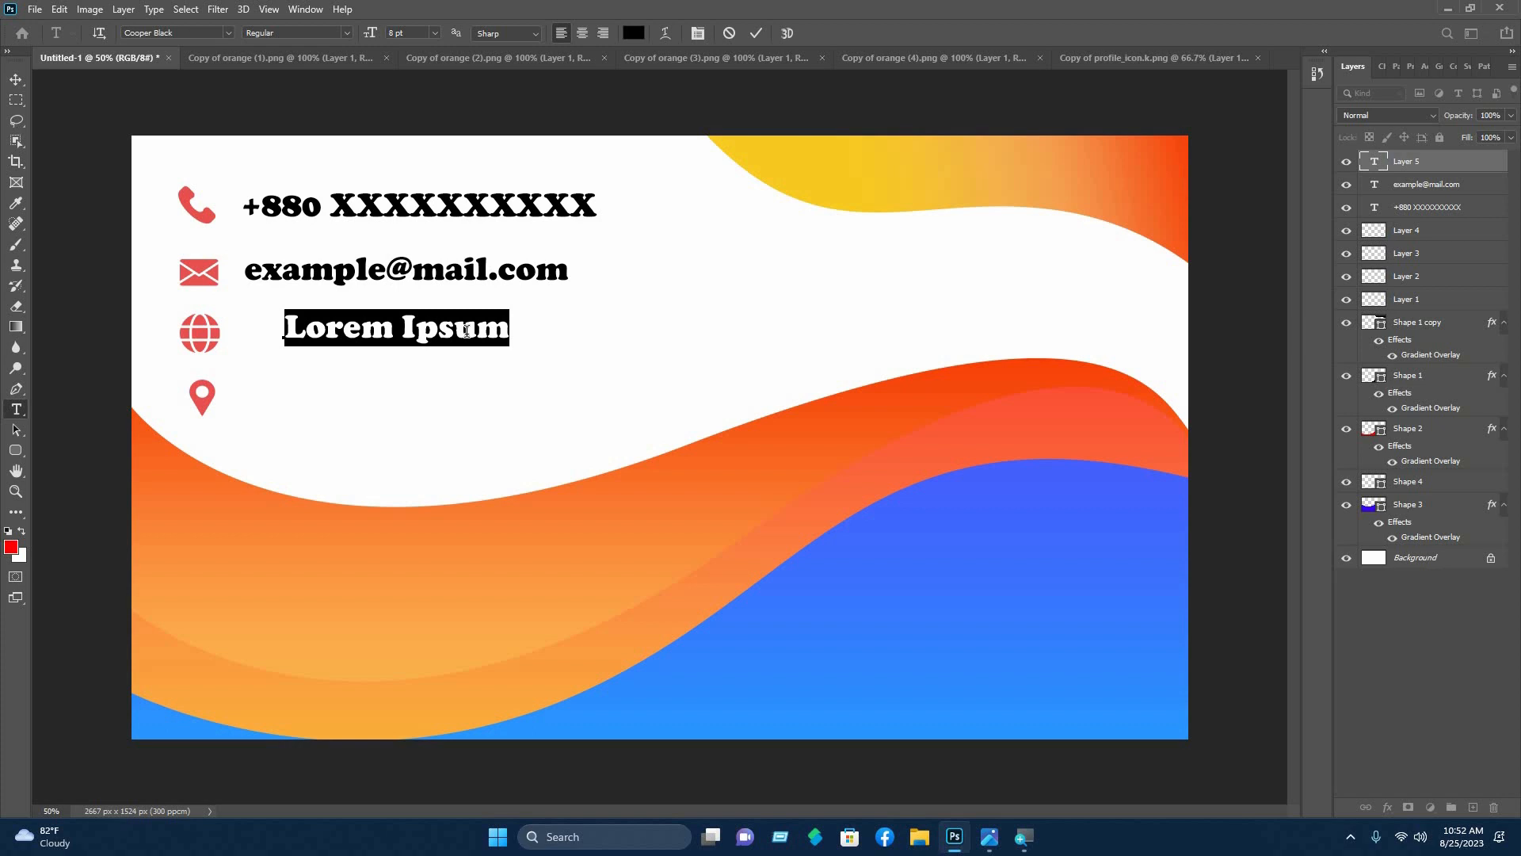
type("www")
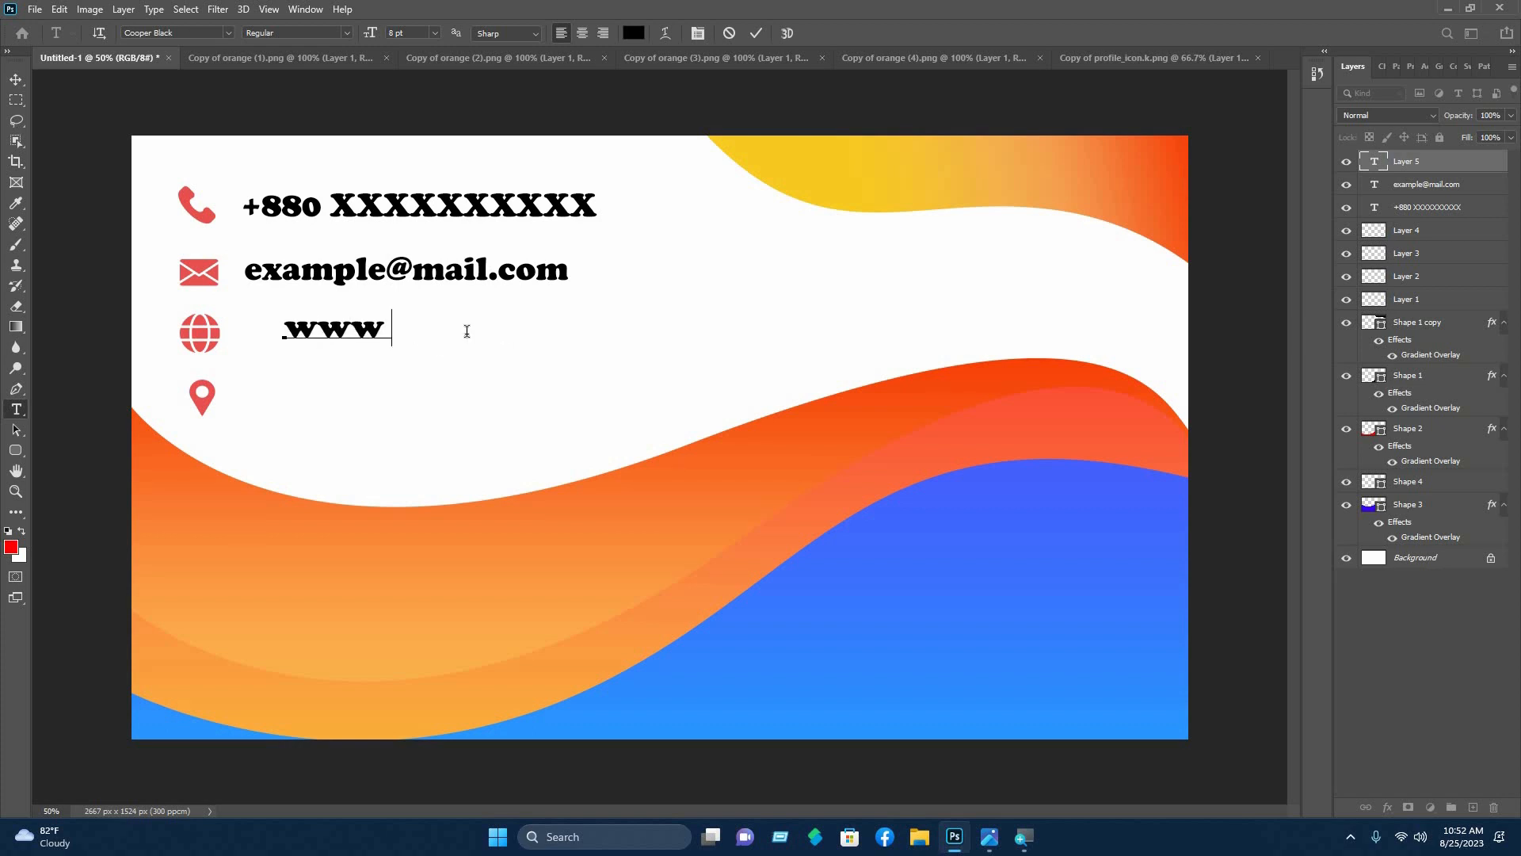
type(".examp")
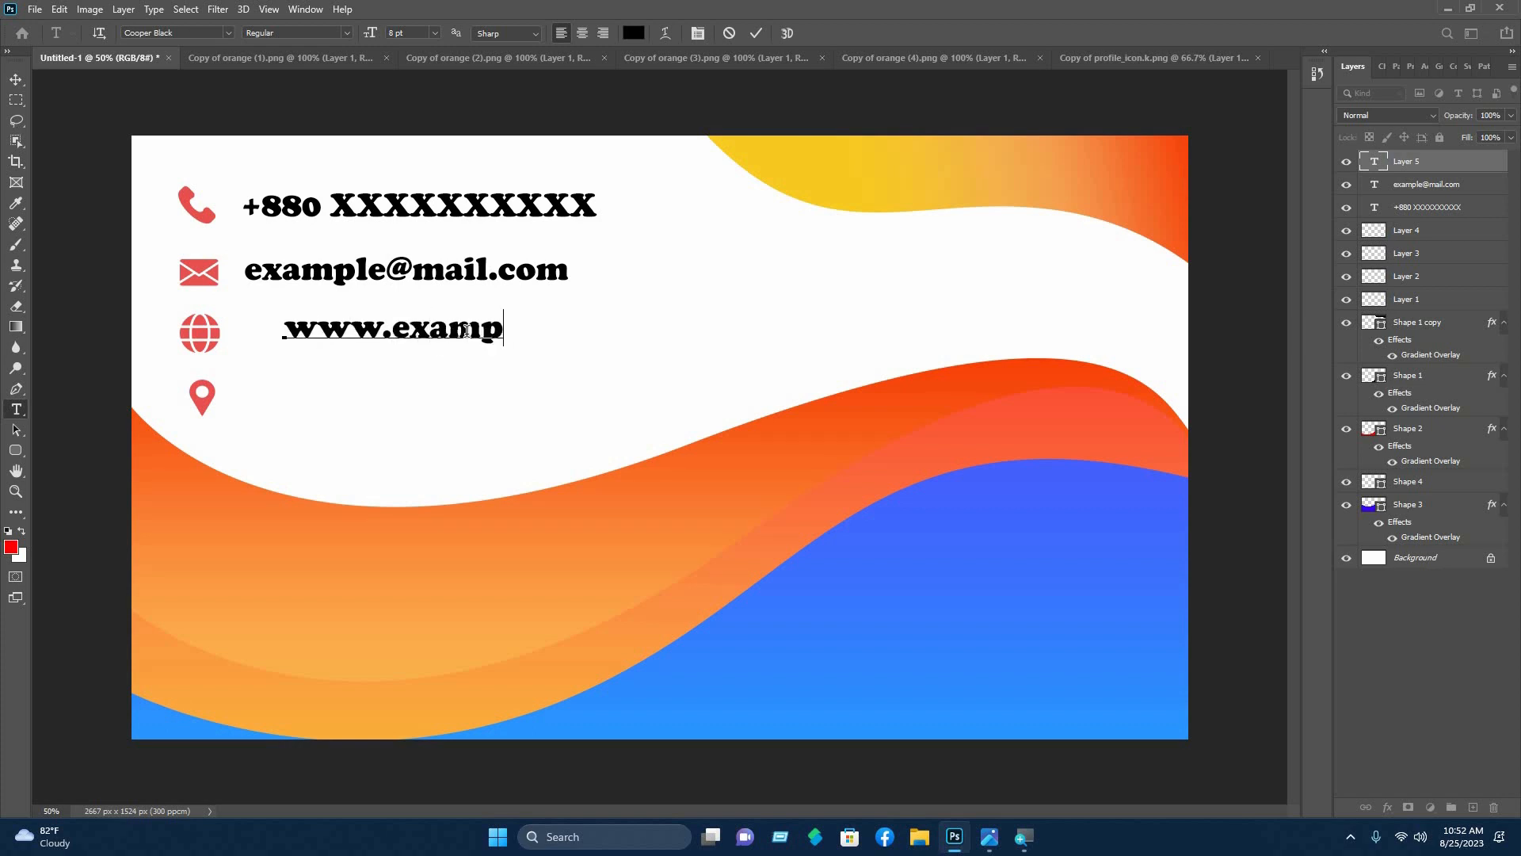
type("le.com")
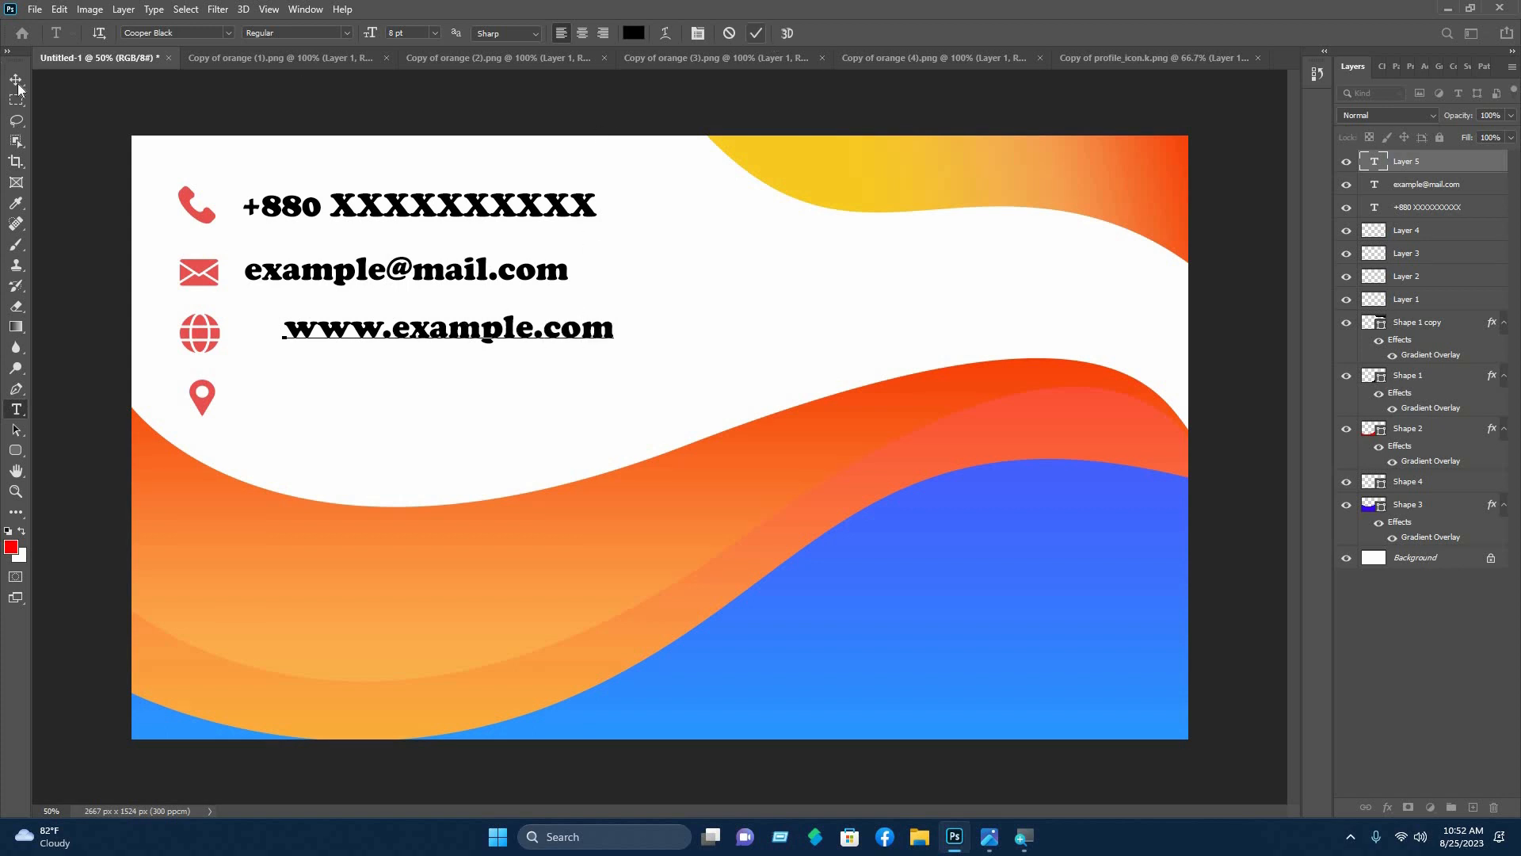
left_click(17, 83)
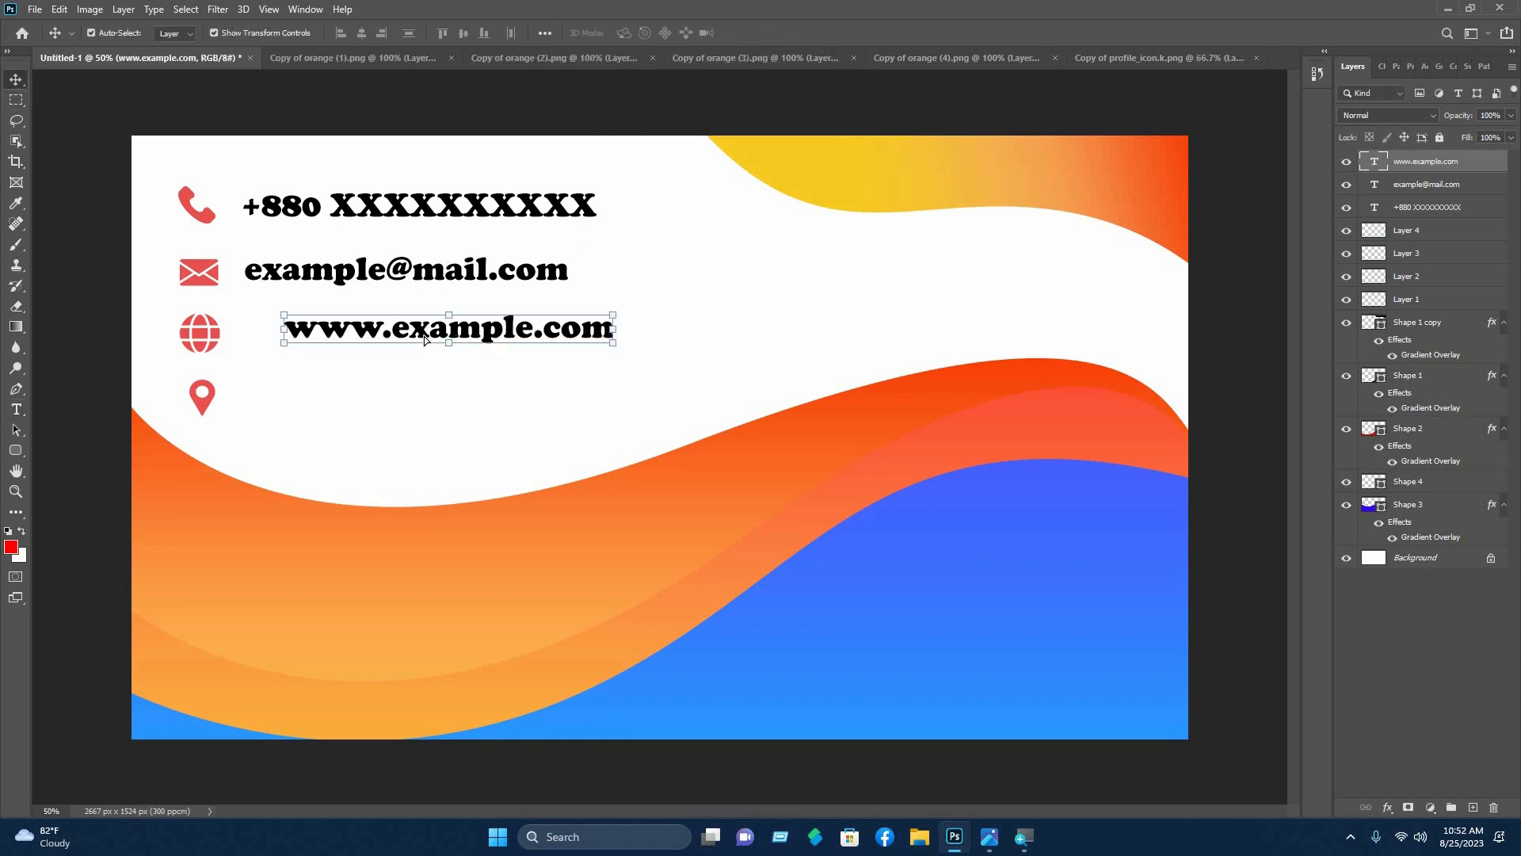
left_click_drag(426, 340, 386, 339)
left_click(49, 380)
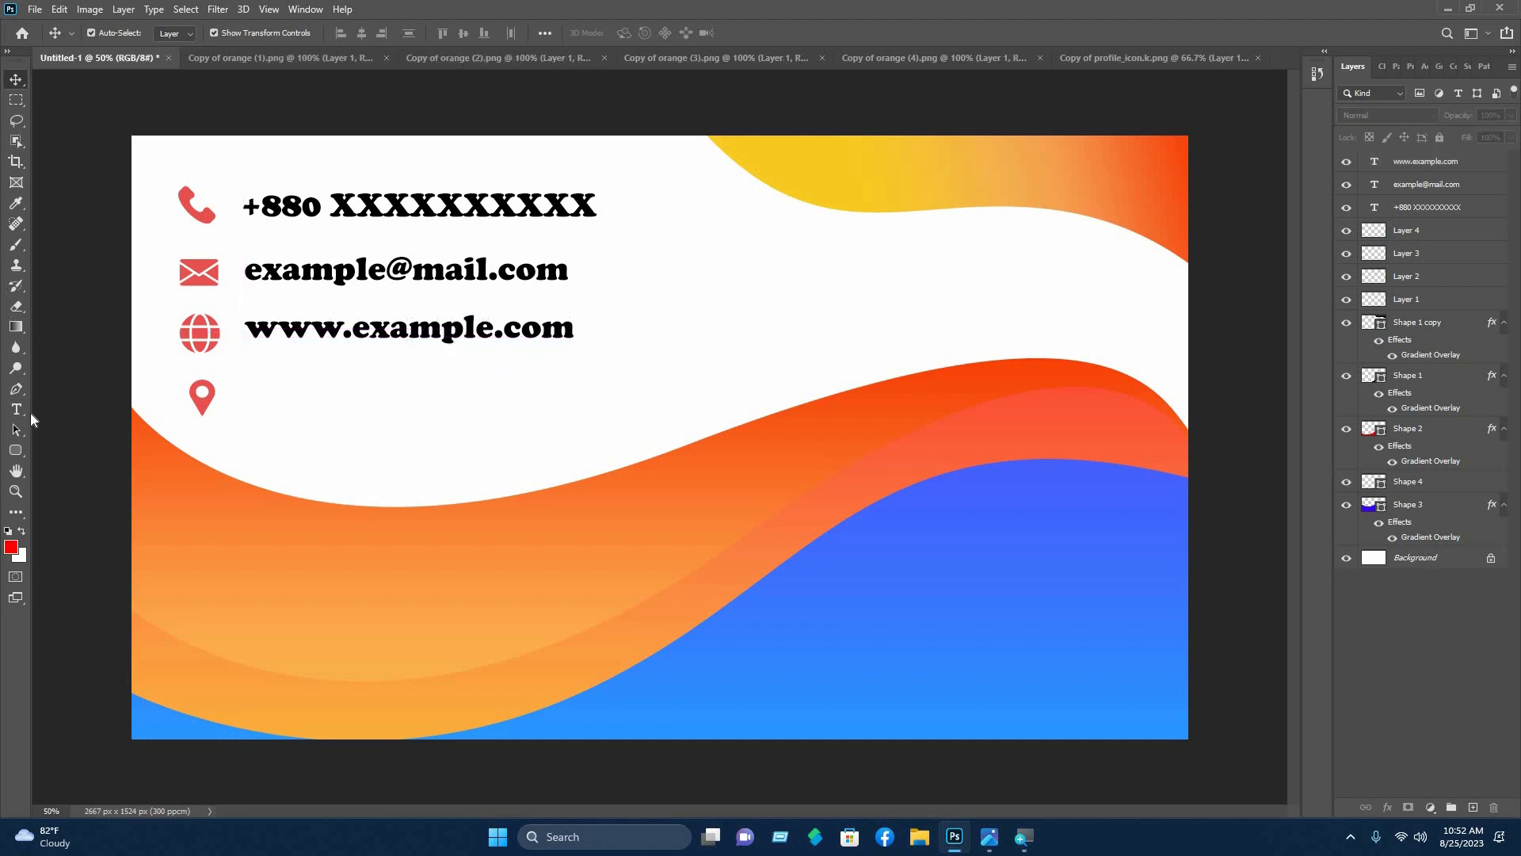
left_click(17, 411)
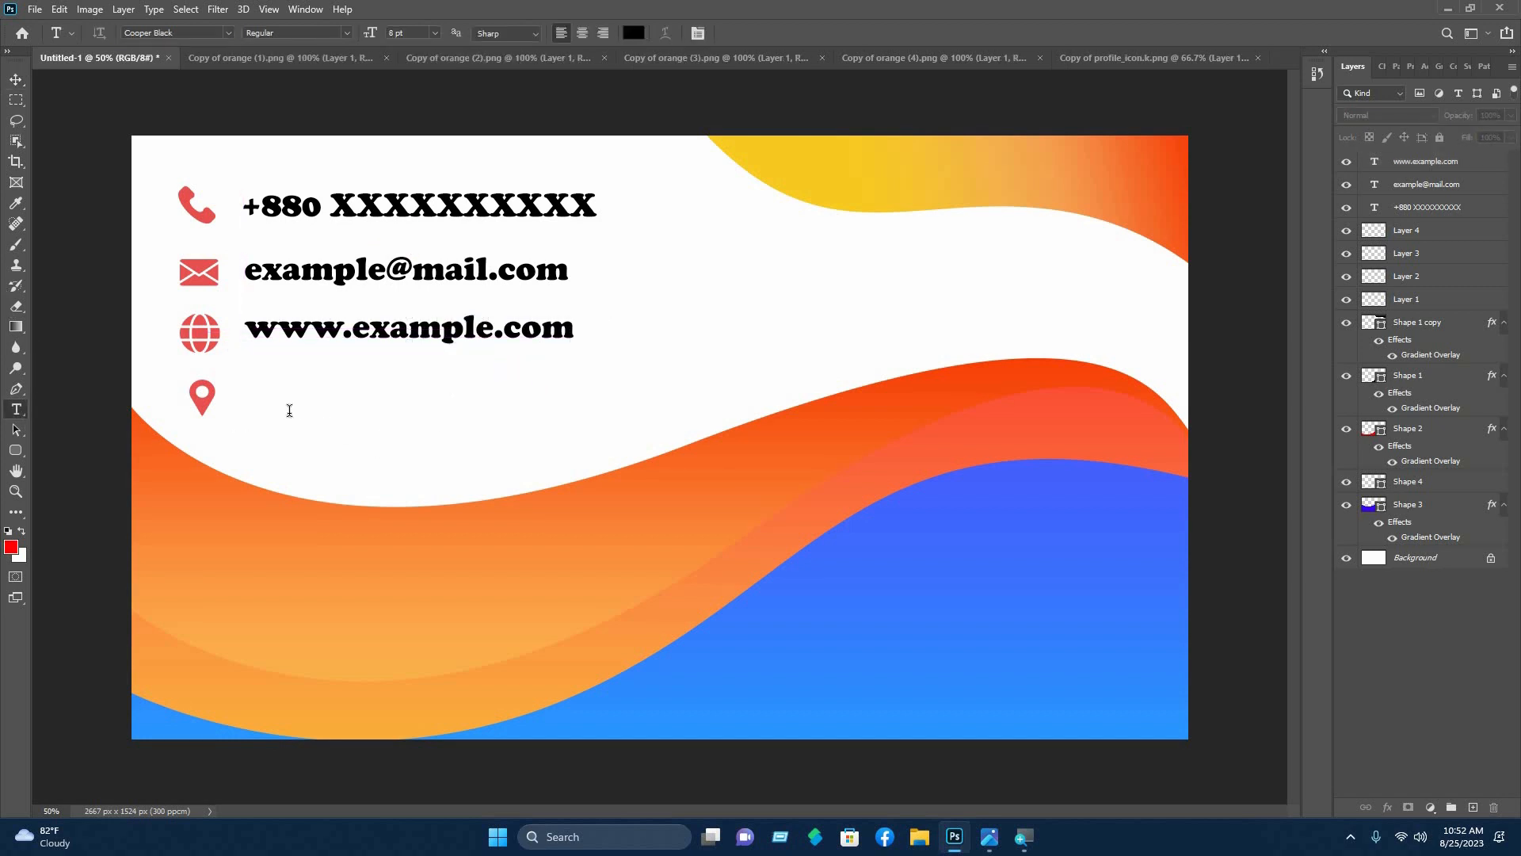
- Type 'Write your location' beside the pin icon and align it with the contact lines above
left_click(289, 410)
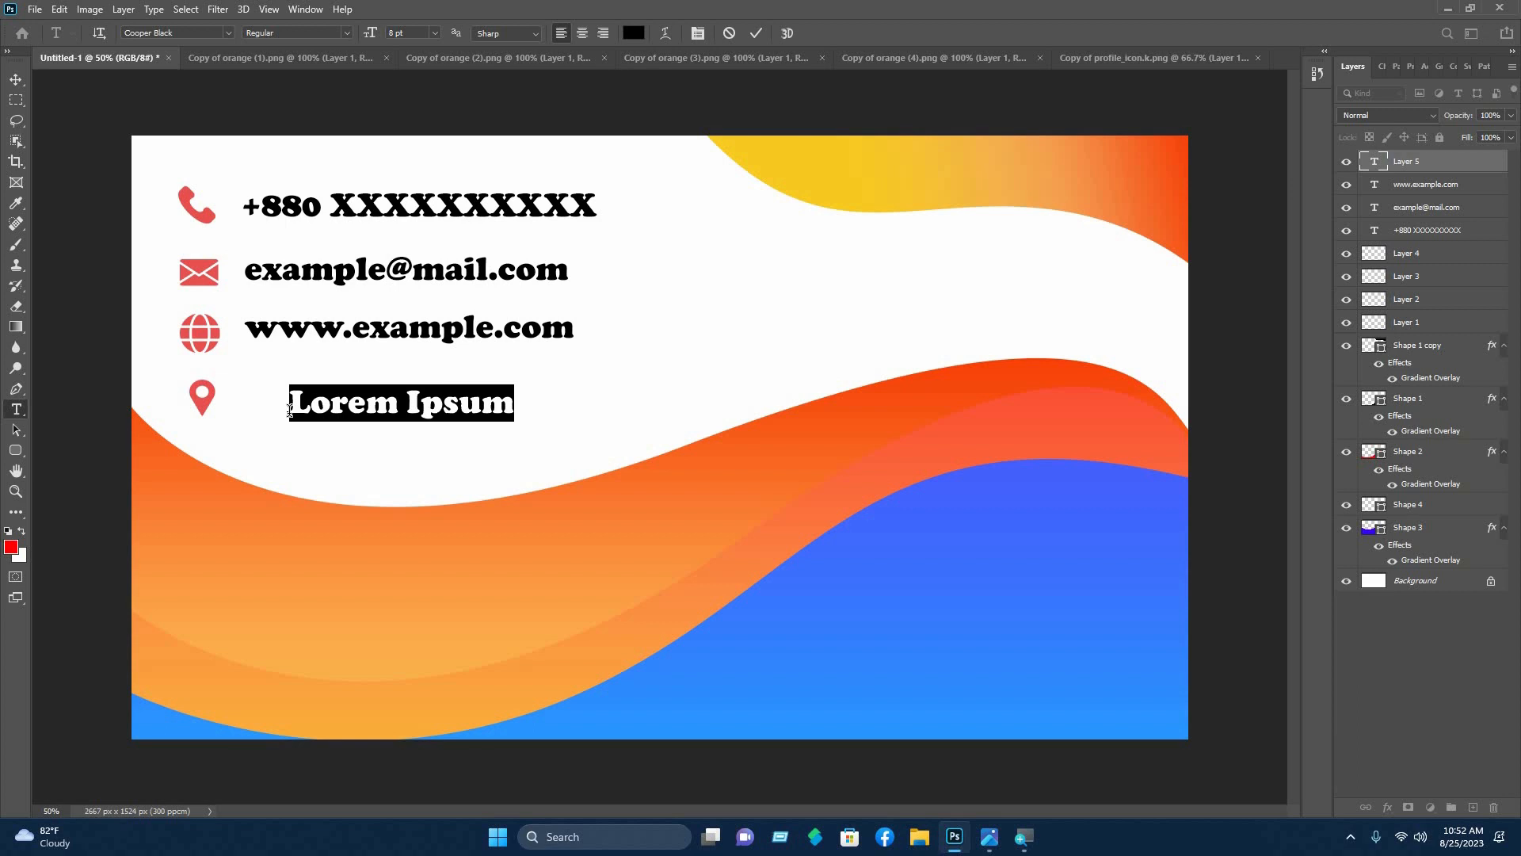
type("Writ")
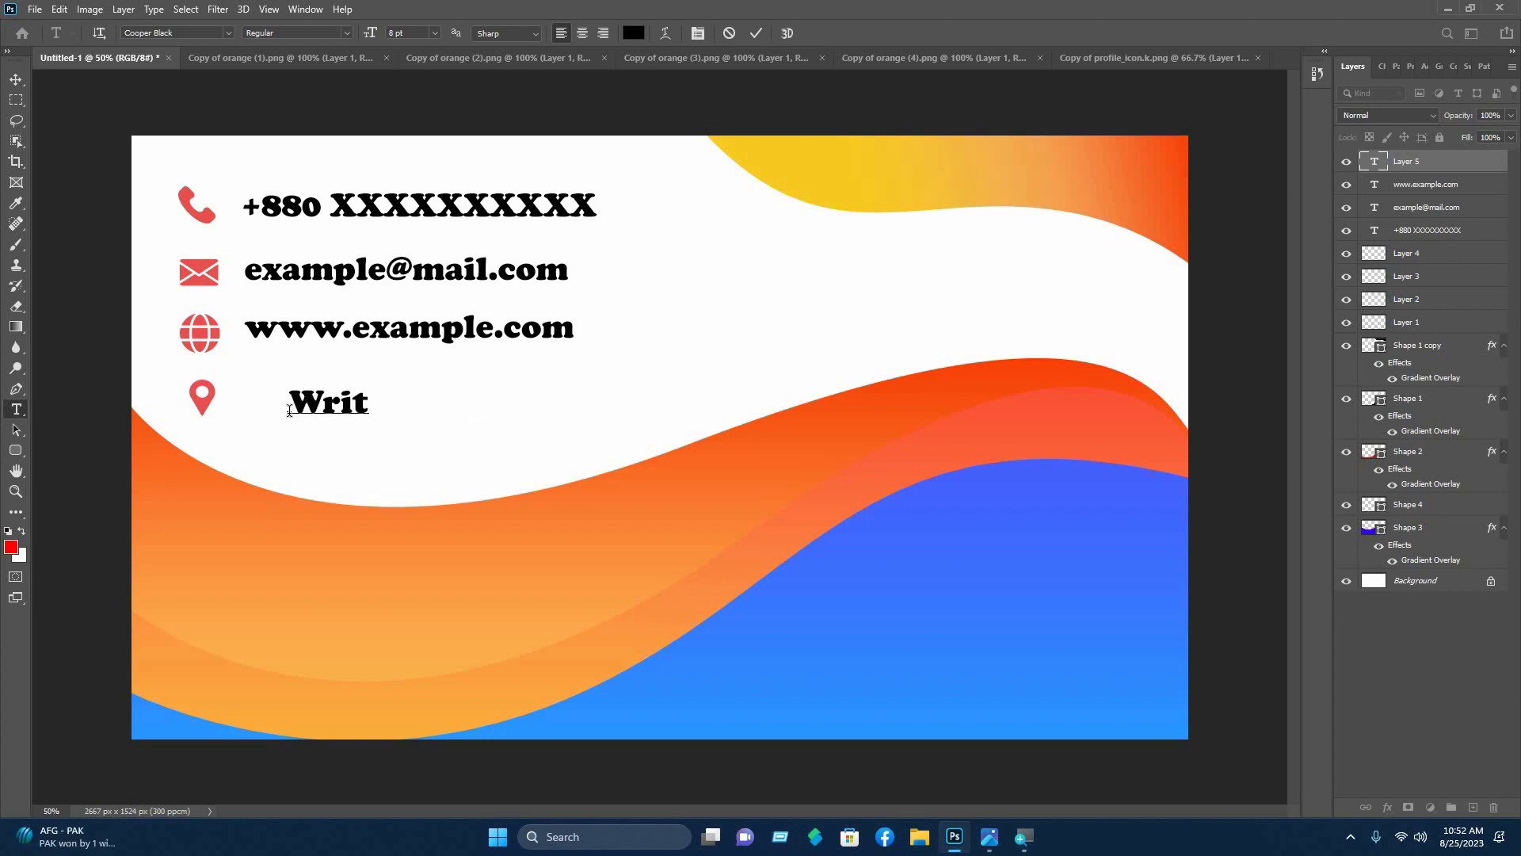
type("e your ")
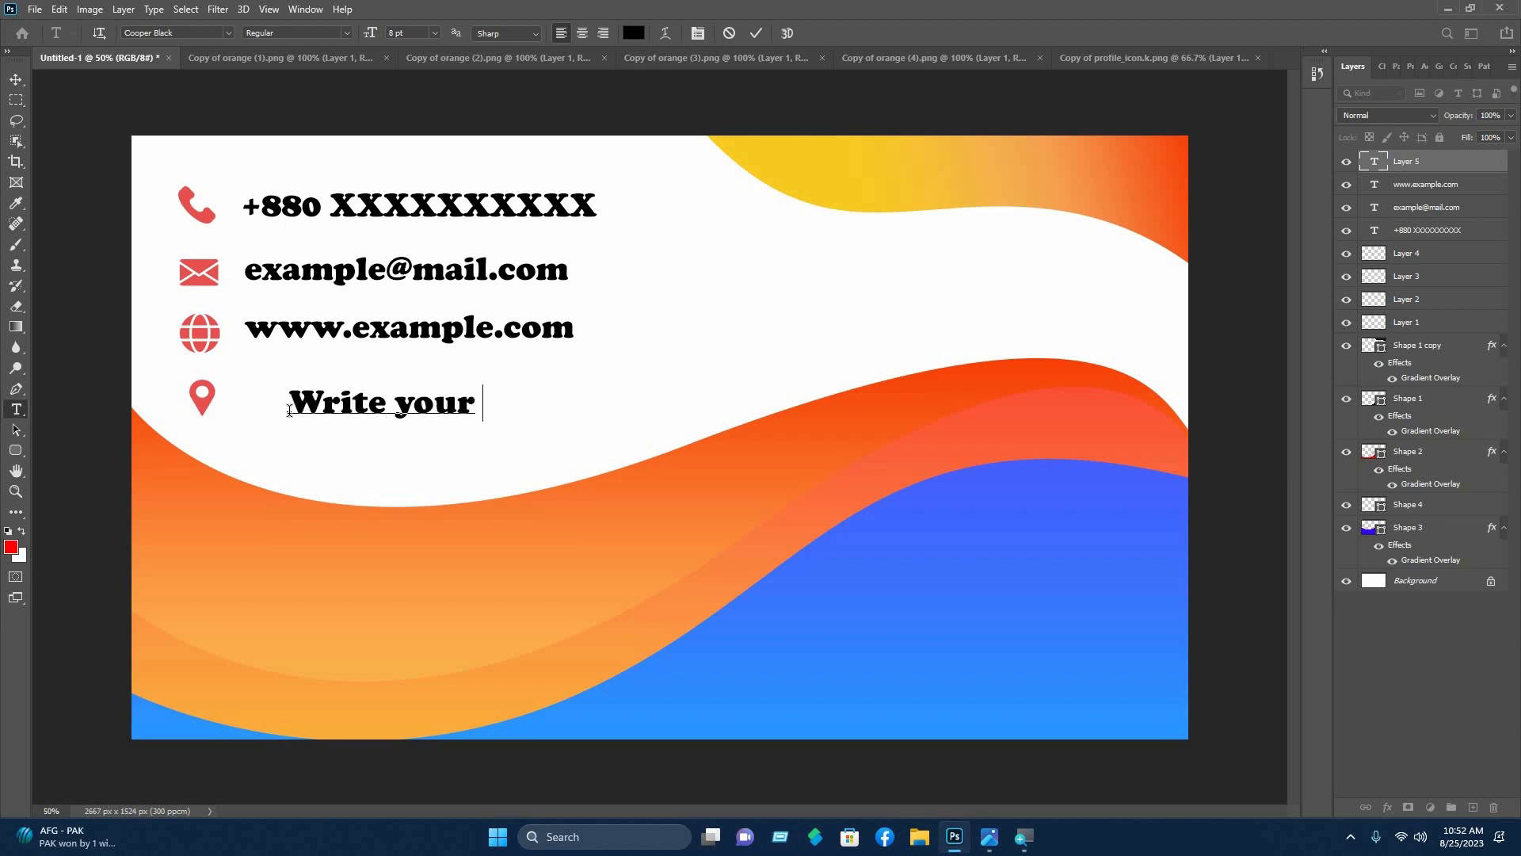
type("location")
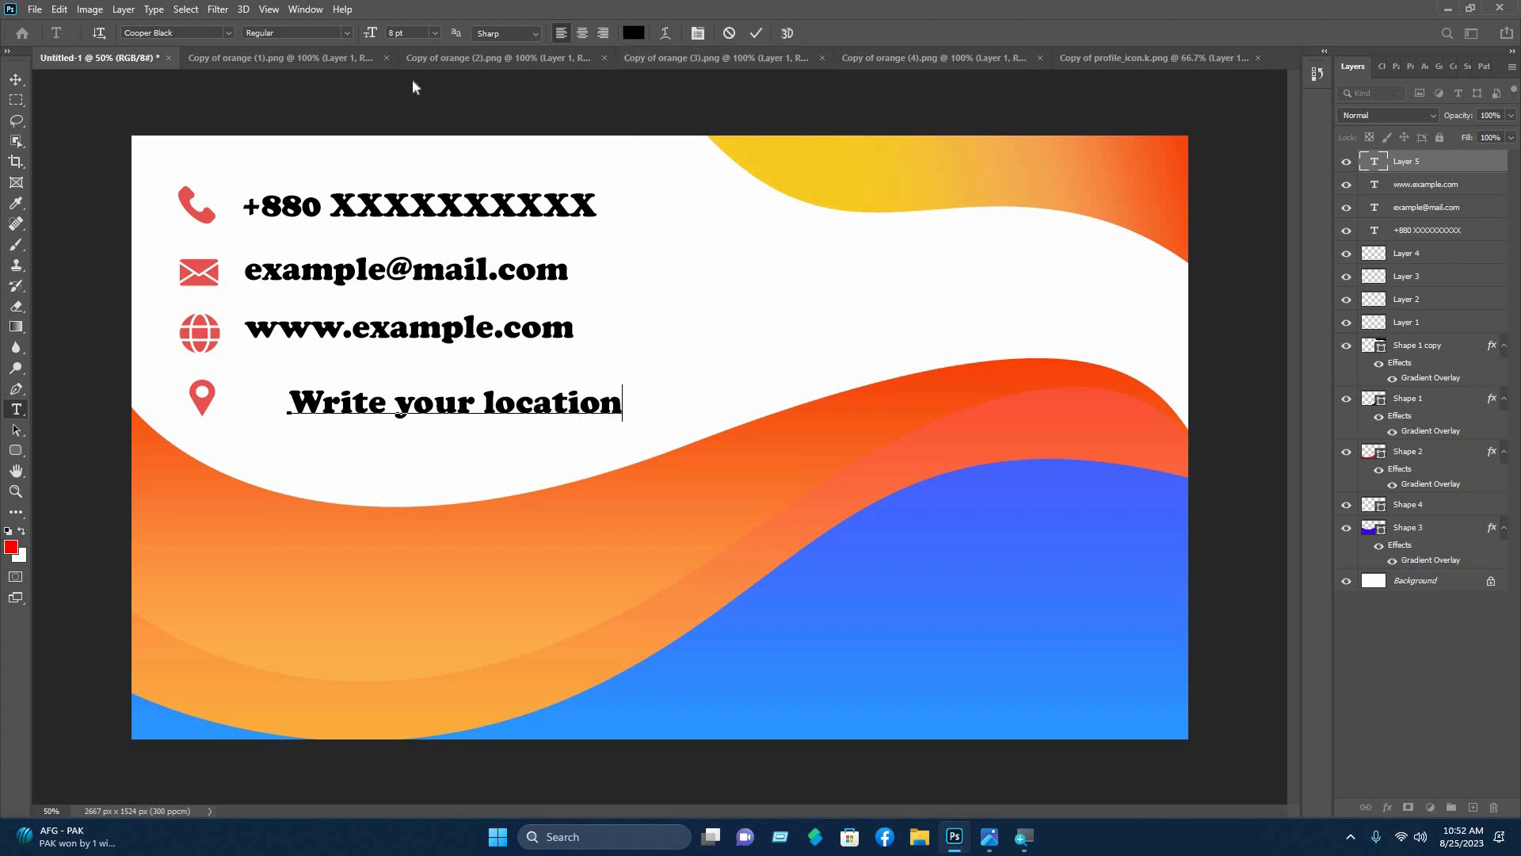
left_click(16, 79)
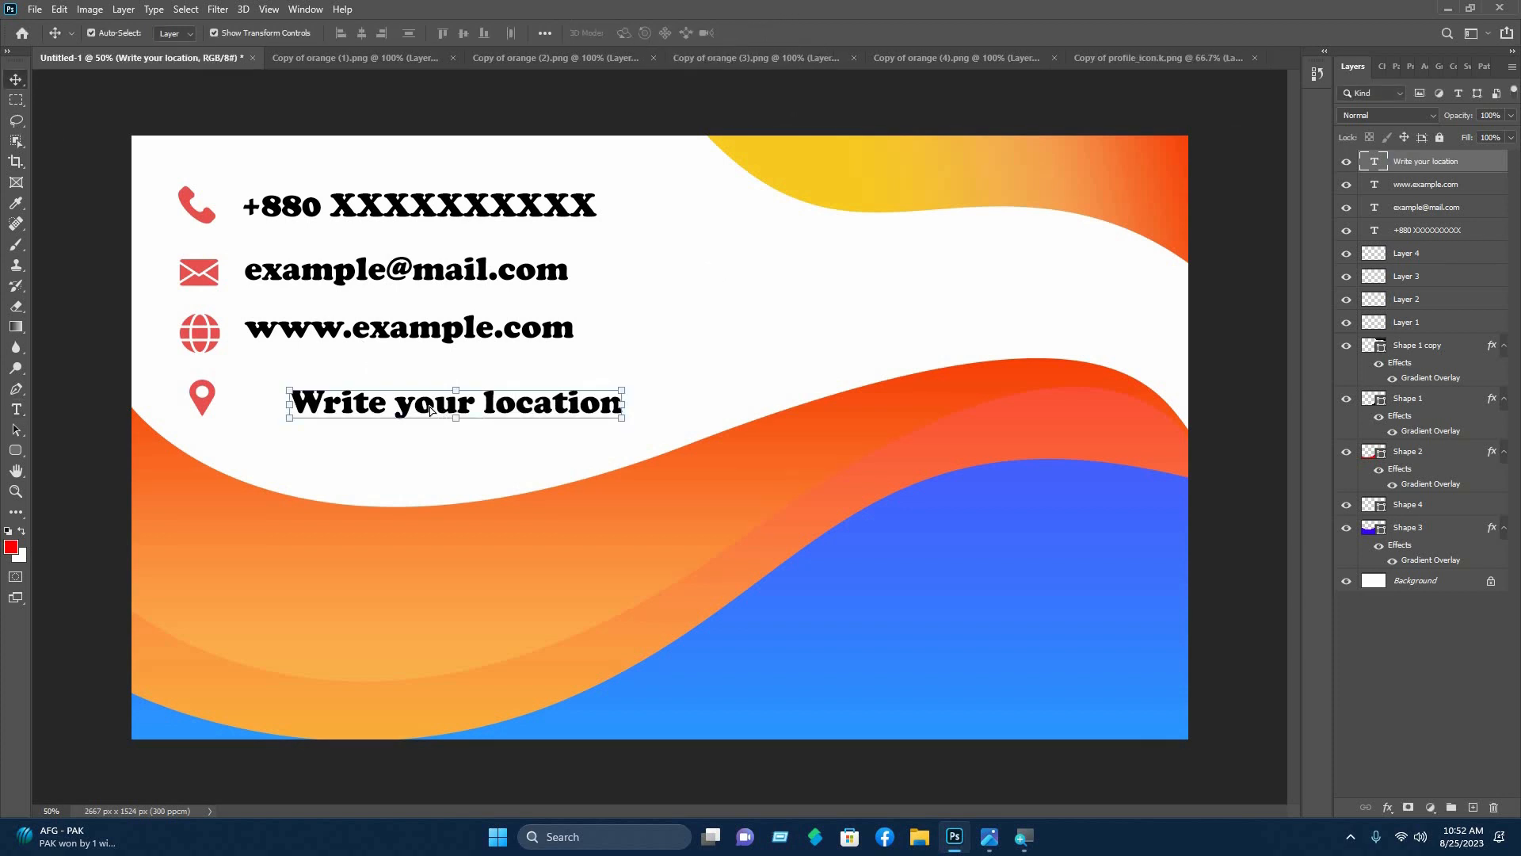
left_click_drag(431, 409, 379, 403)
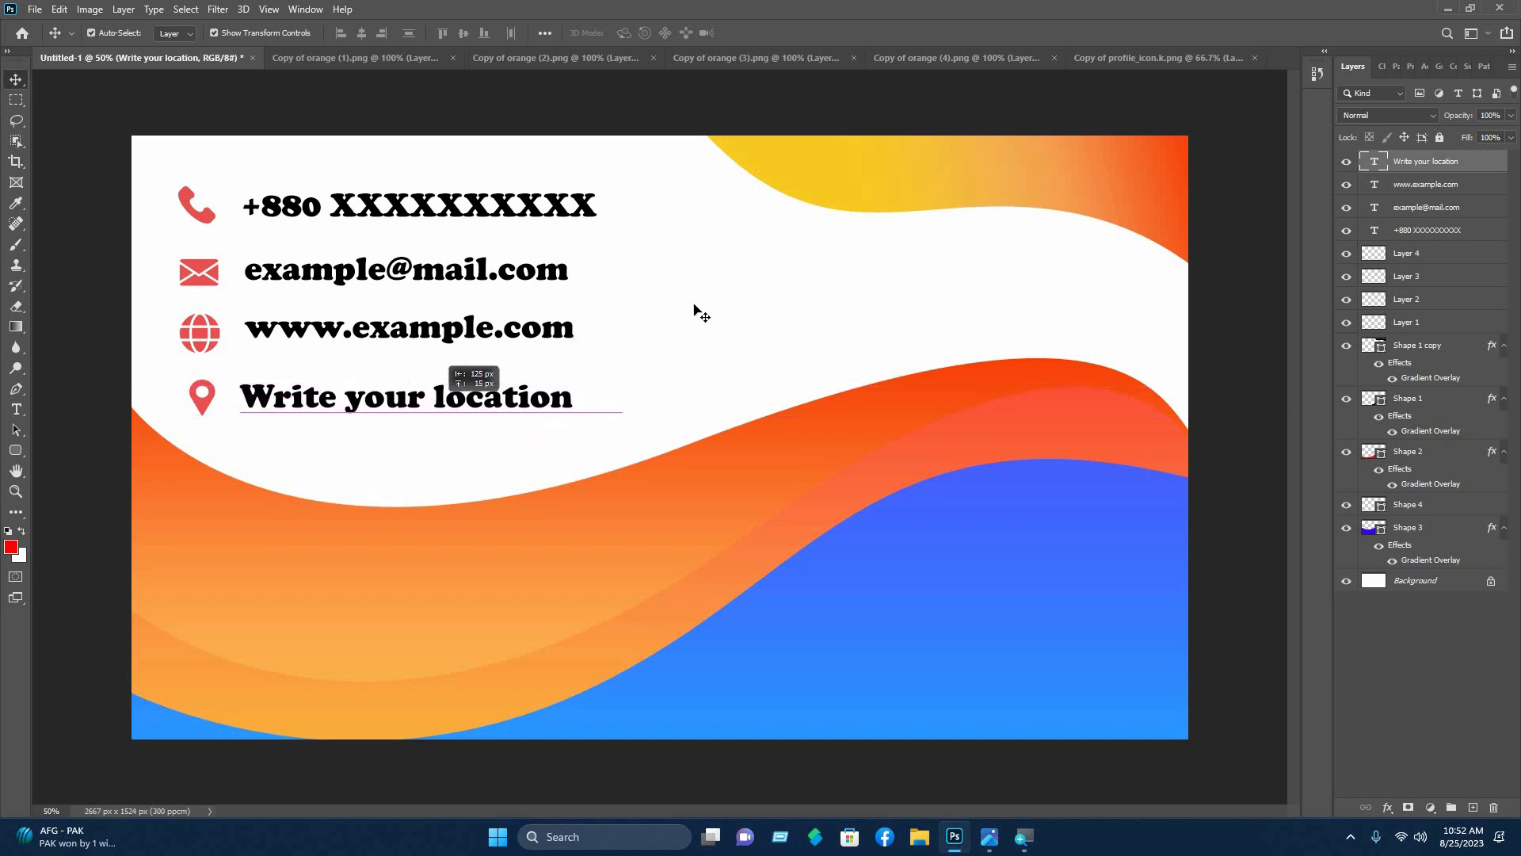
left_click(533, 335)
left_click(535, 331)
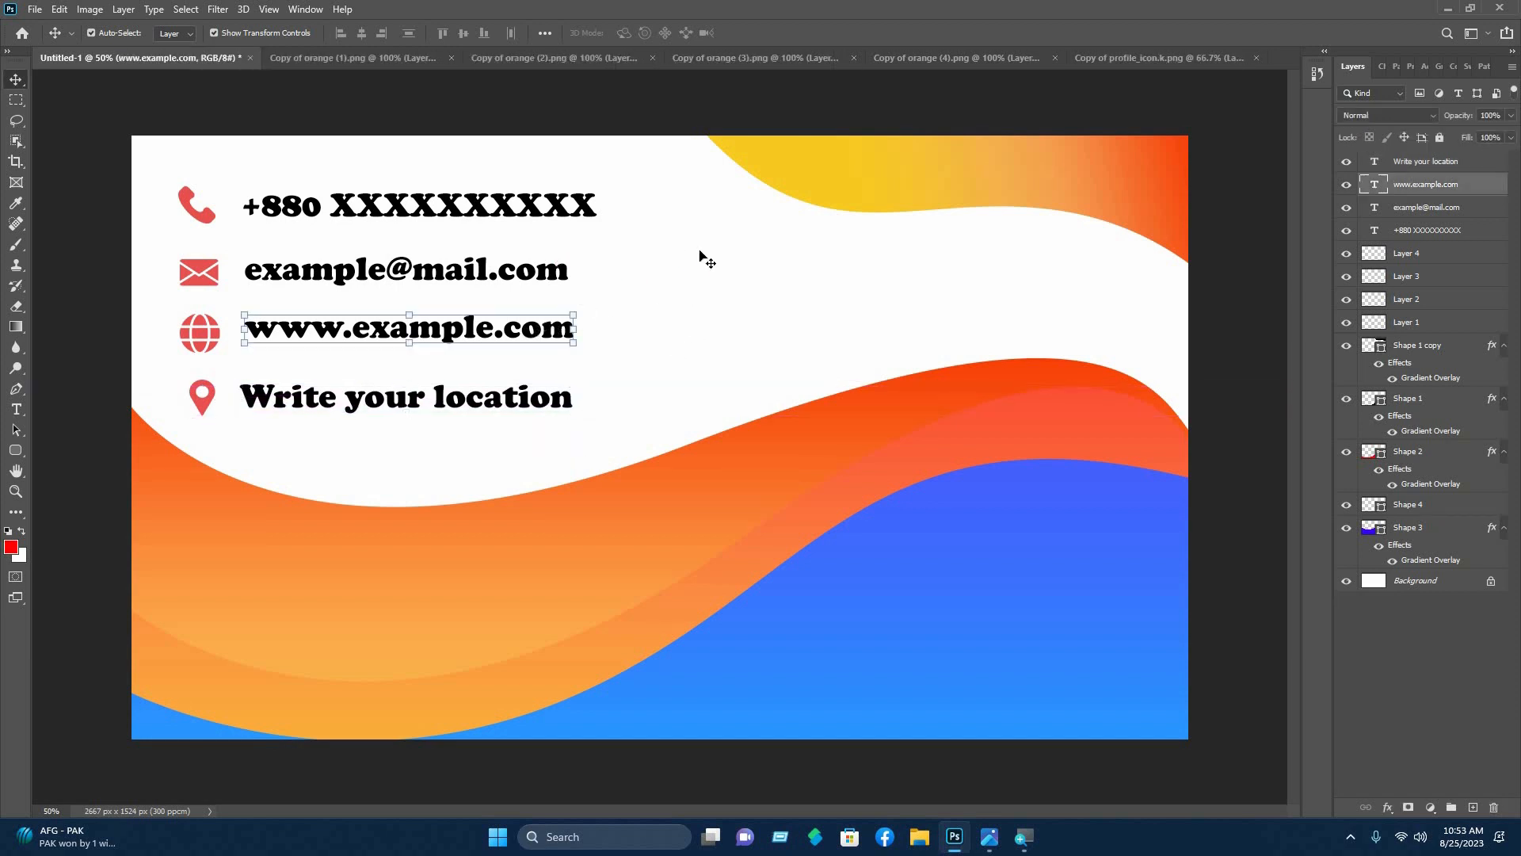
left_click(725, 270)
scroll(725, 273, "down", 1)
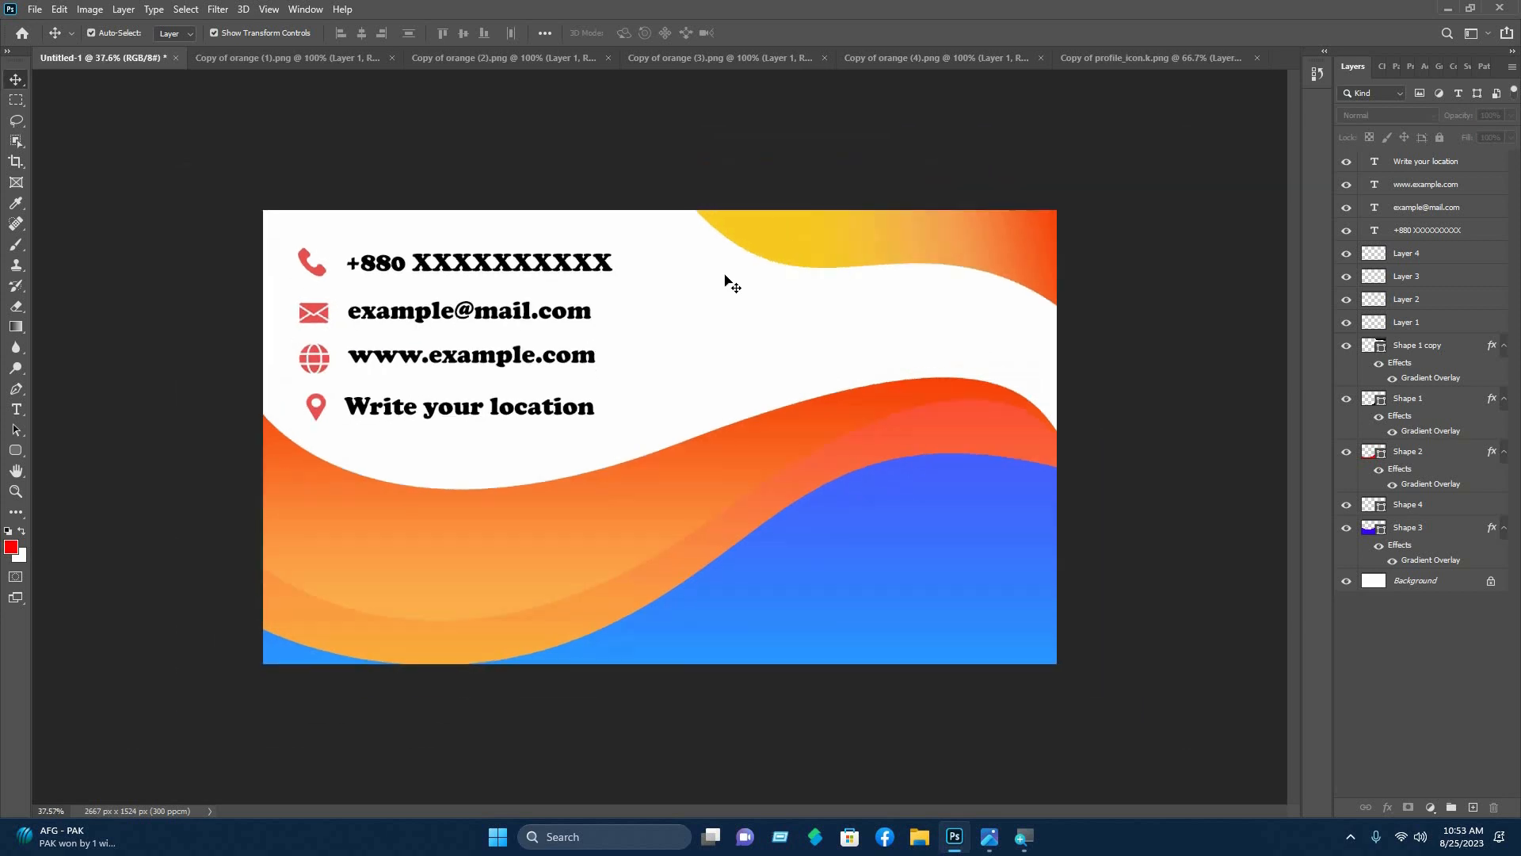
scroll(725, 281, "up", 1)
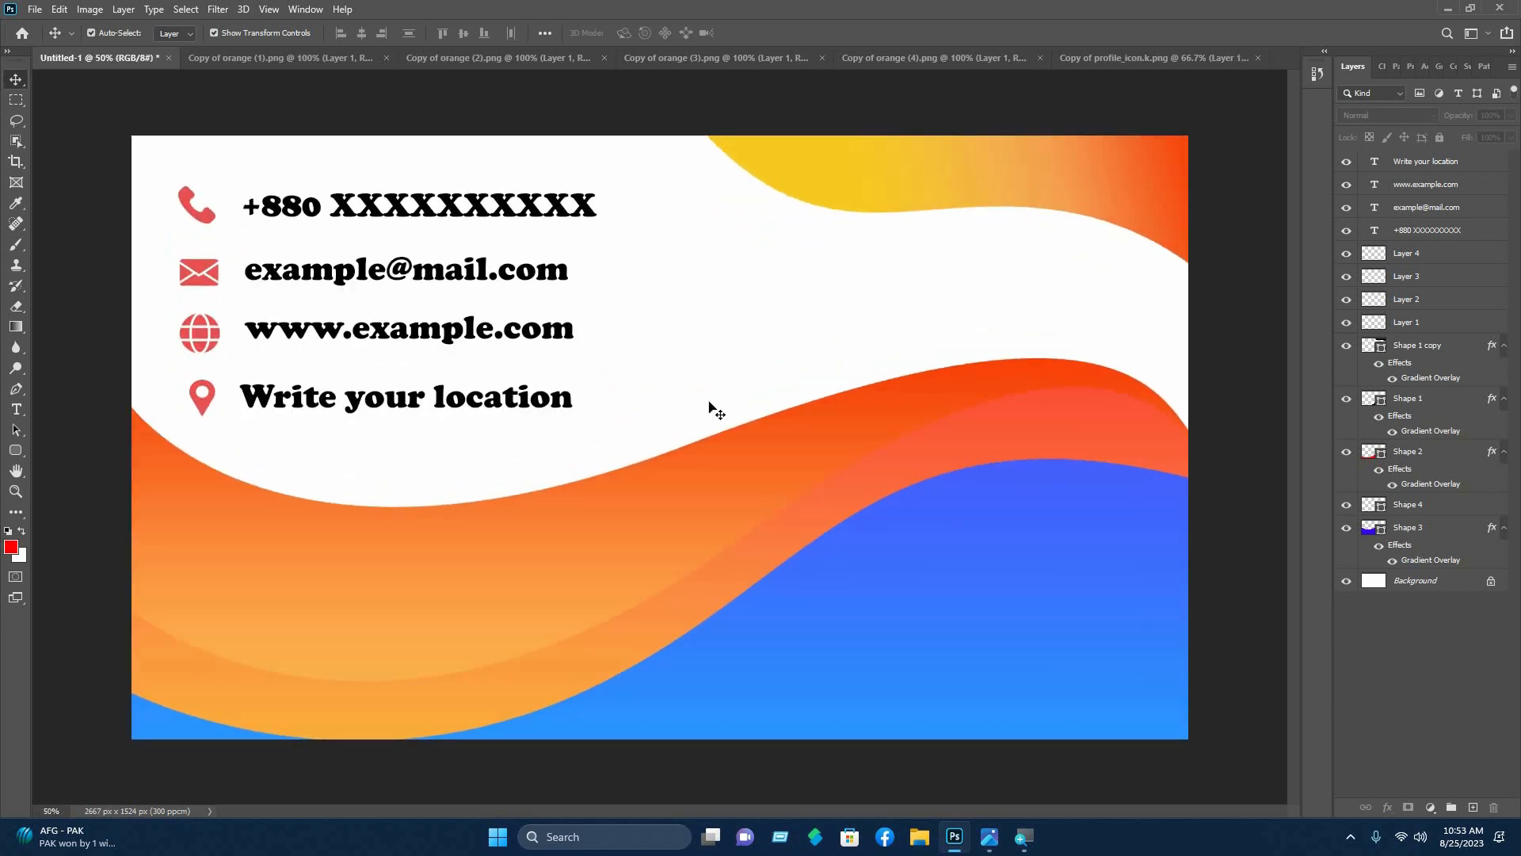
scroll(702, 404, "down", 1)
- Lock the Shape 1, Shape 2 and Shape 3 wave layers and delete Shape 4
left_click(1407, 527)
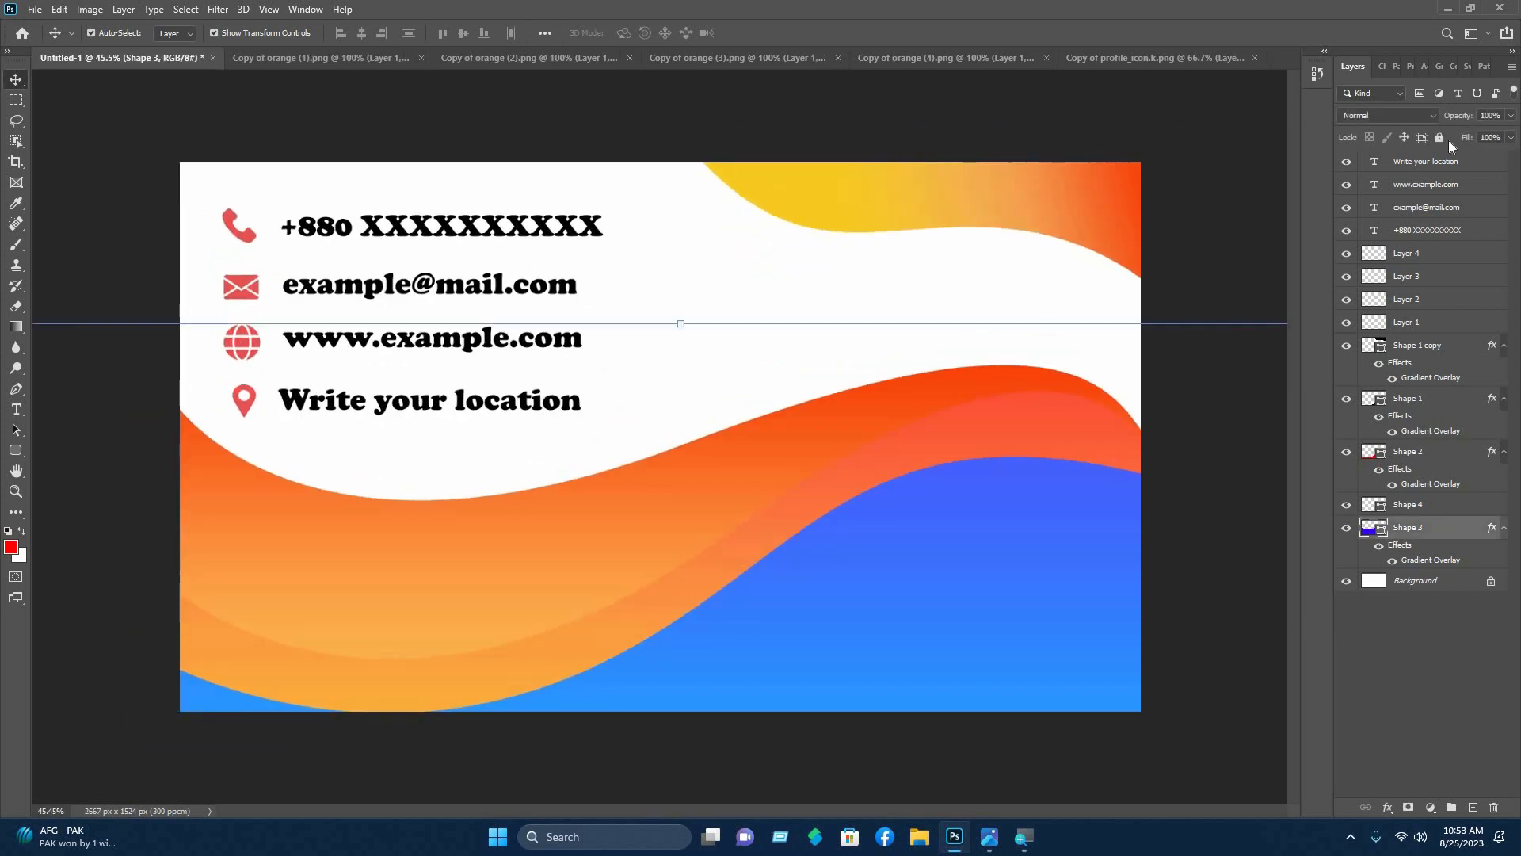
left_click(1440, 137)
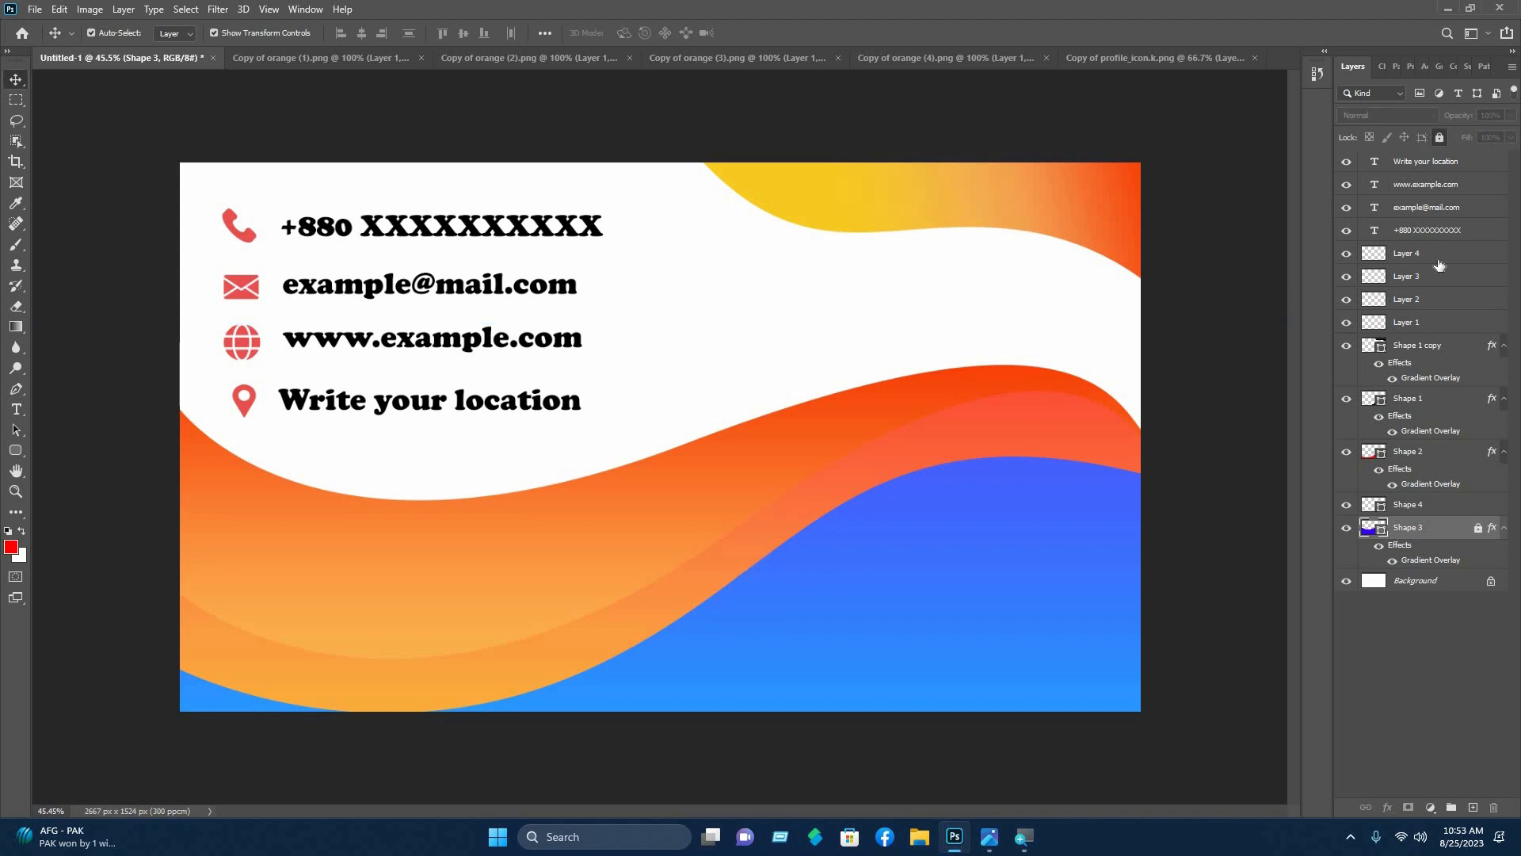
left_click(1418, 451)
left_click(1440, 141)
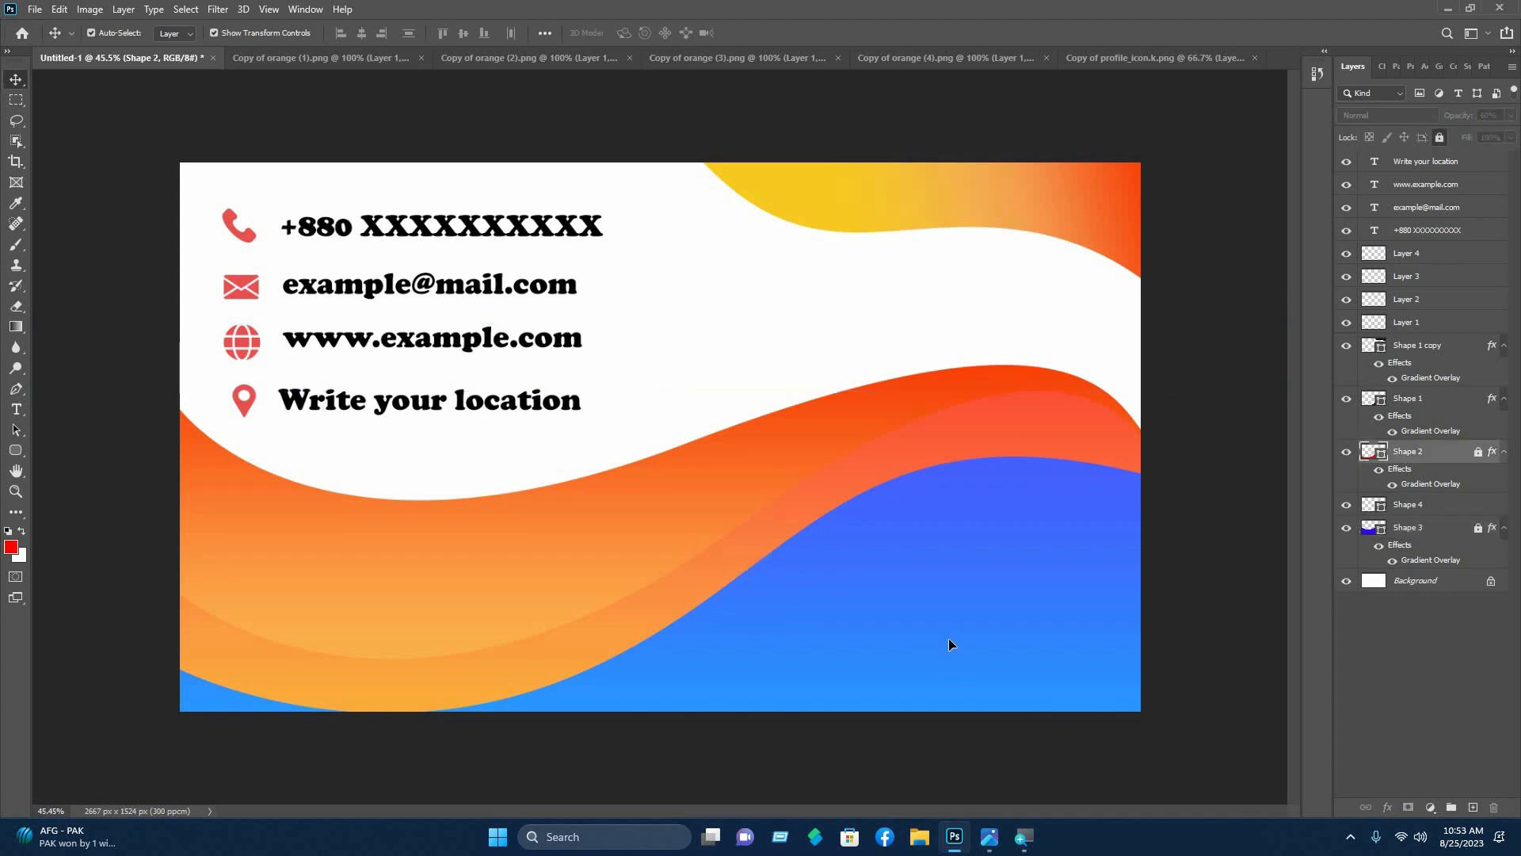
left_click(949, 639)
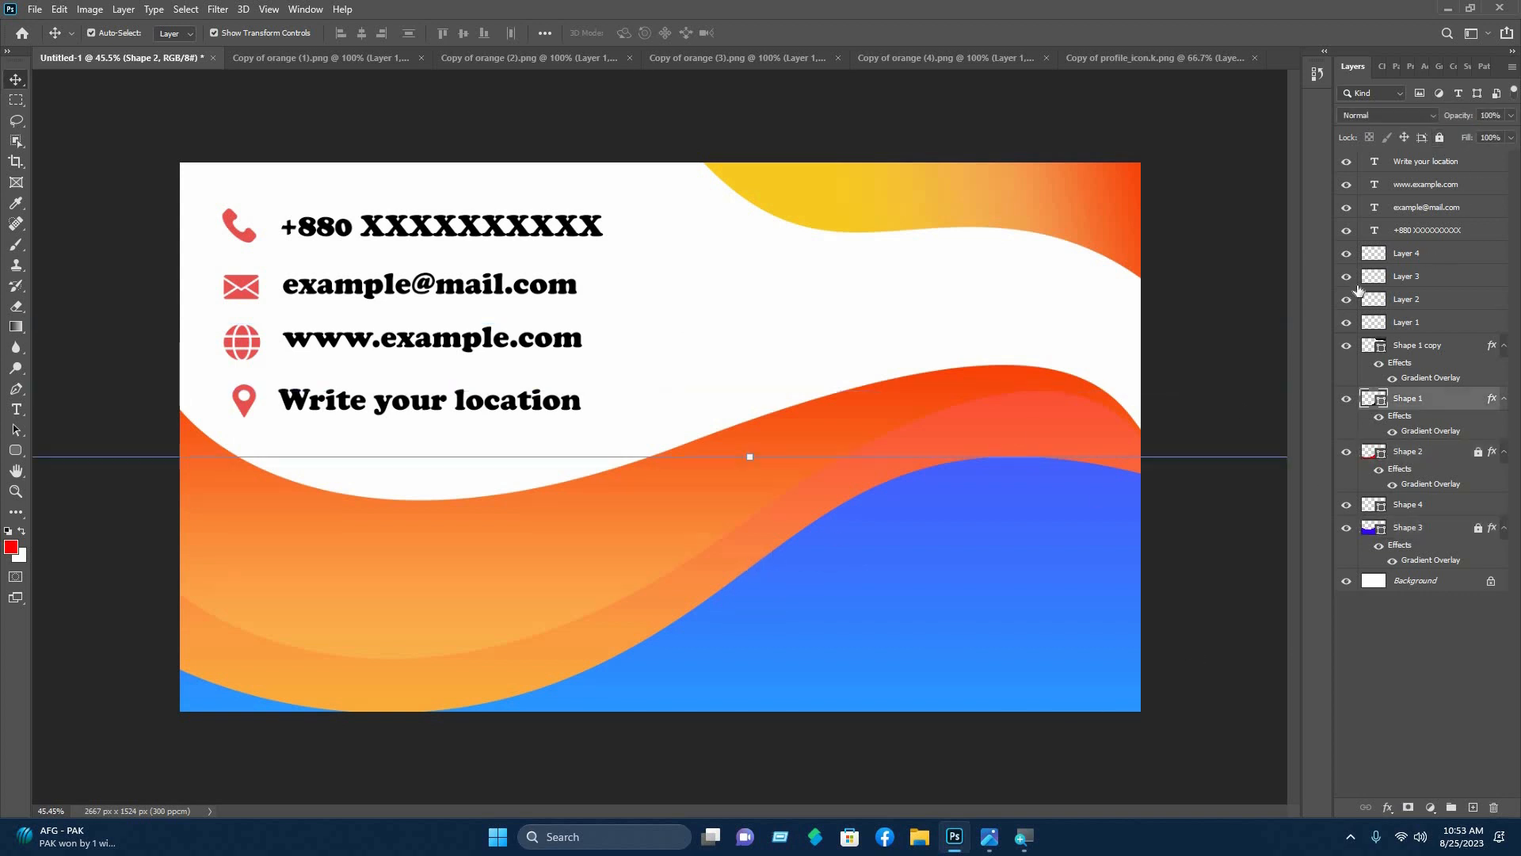
left_click(1440, 137)
left_click(1426, 507)
key("Delete")
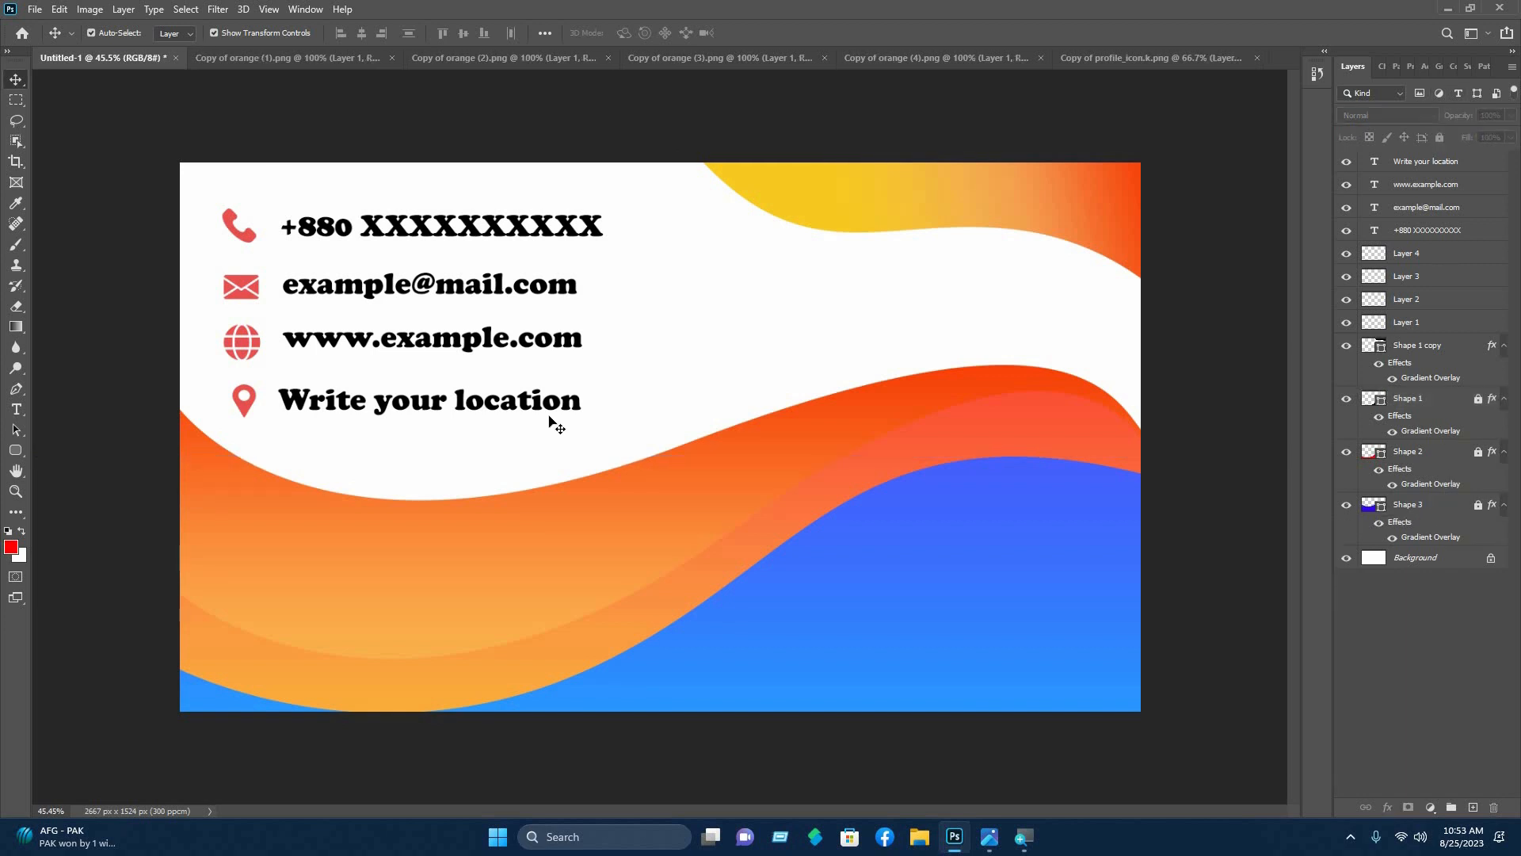
- Scale the contact icons and text block down to about 70% and nudge it right
left_click_drag(637, 417, 350, 326)
left_click_drag(181, 116, 444, 393)
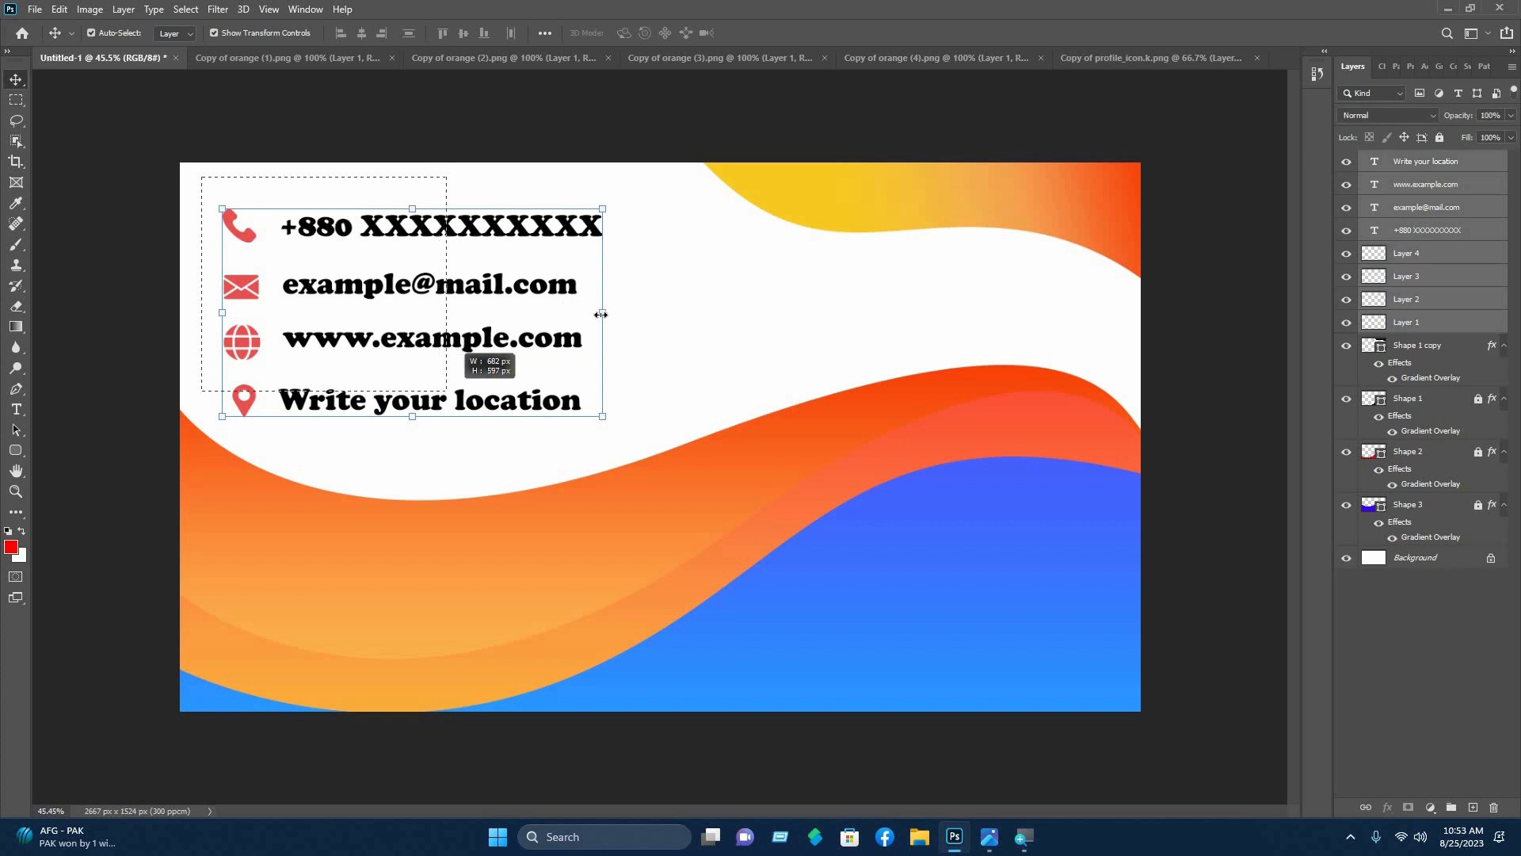
left_click_drag(548, 312, 557, 317)
key("ctrl+z")
left_click_drag(587, 232, 478, 260)
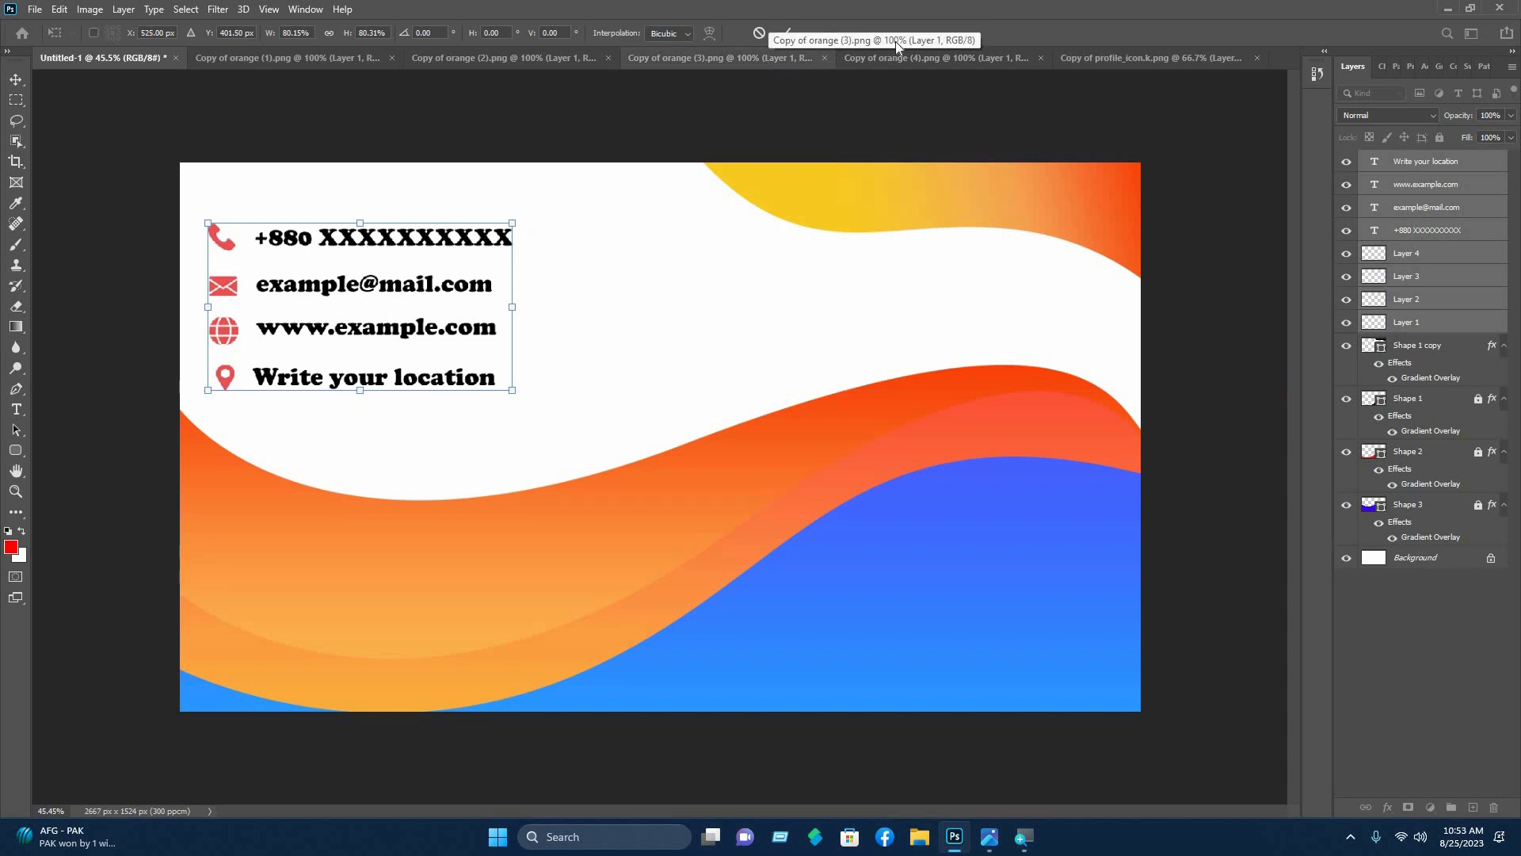
key("Right")
key("Right")
key("Right")
key("Right")
key("Right")
key("Right")
key("Right")
left_click(786, 31)
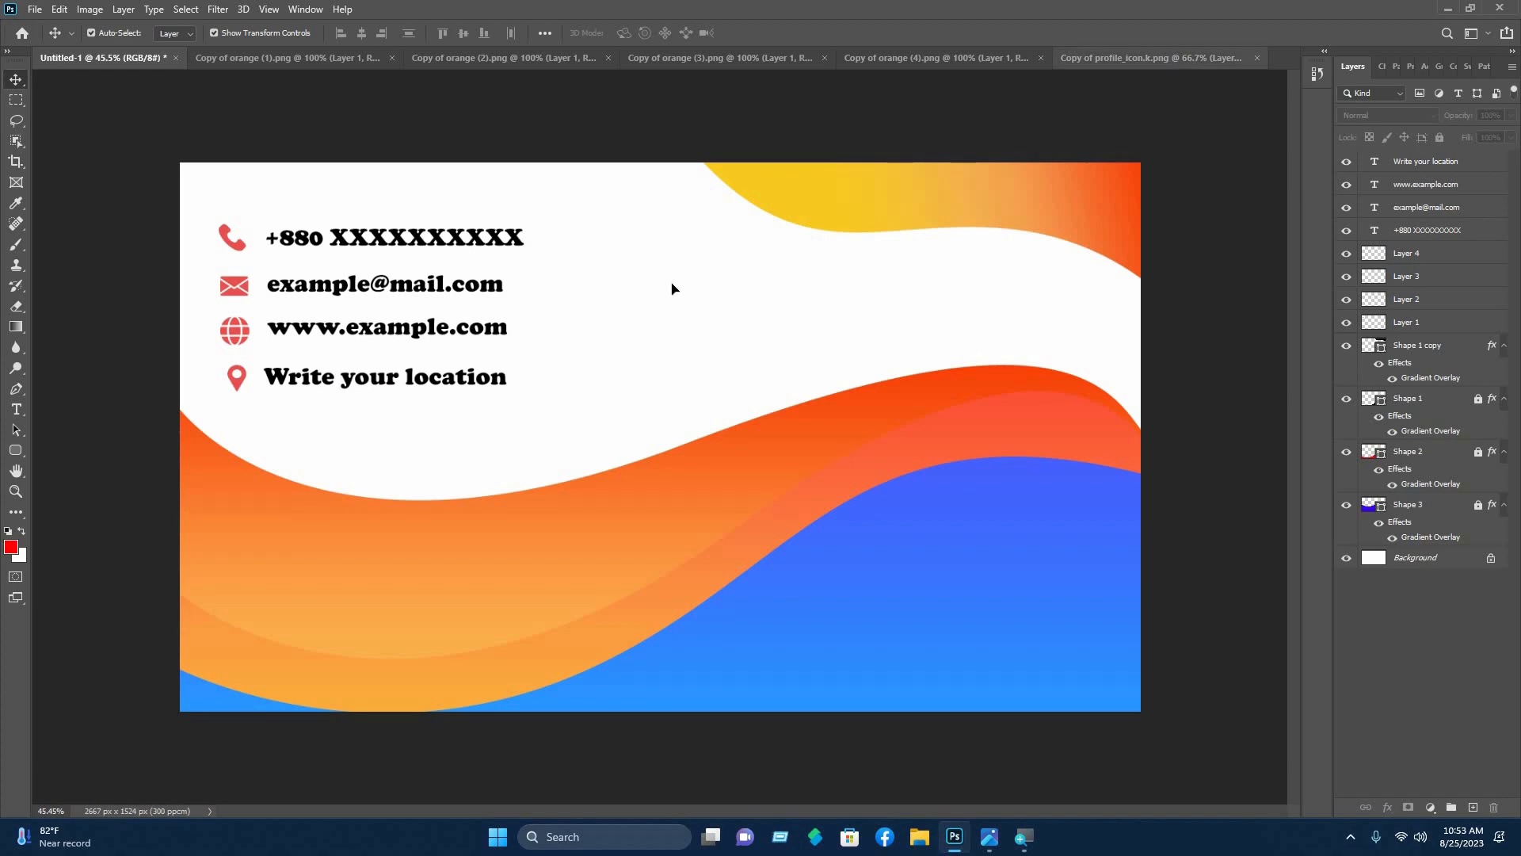
key("ctrl+shift+Tab")
- Bring the profile icon into the card, shrunk and placed in the white area
left_click_drag(737, 230, 934, 421)
left_click_drag(1047, 413, 818, 412)
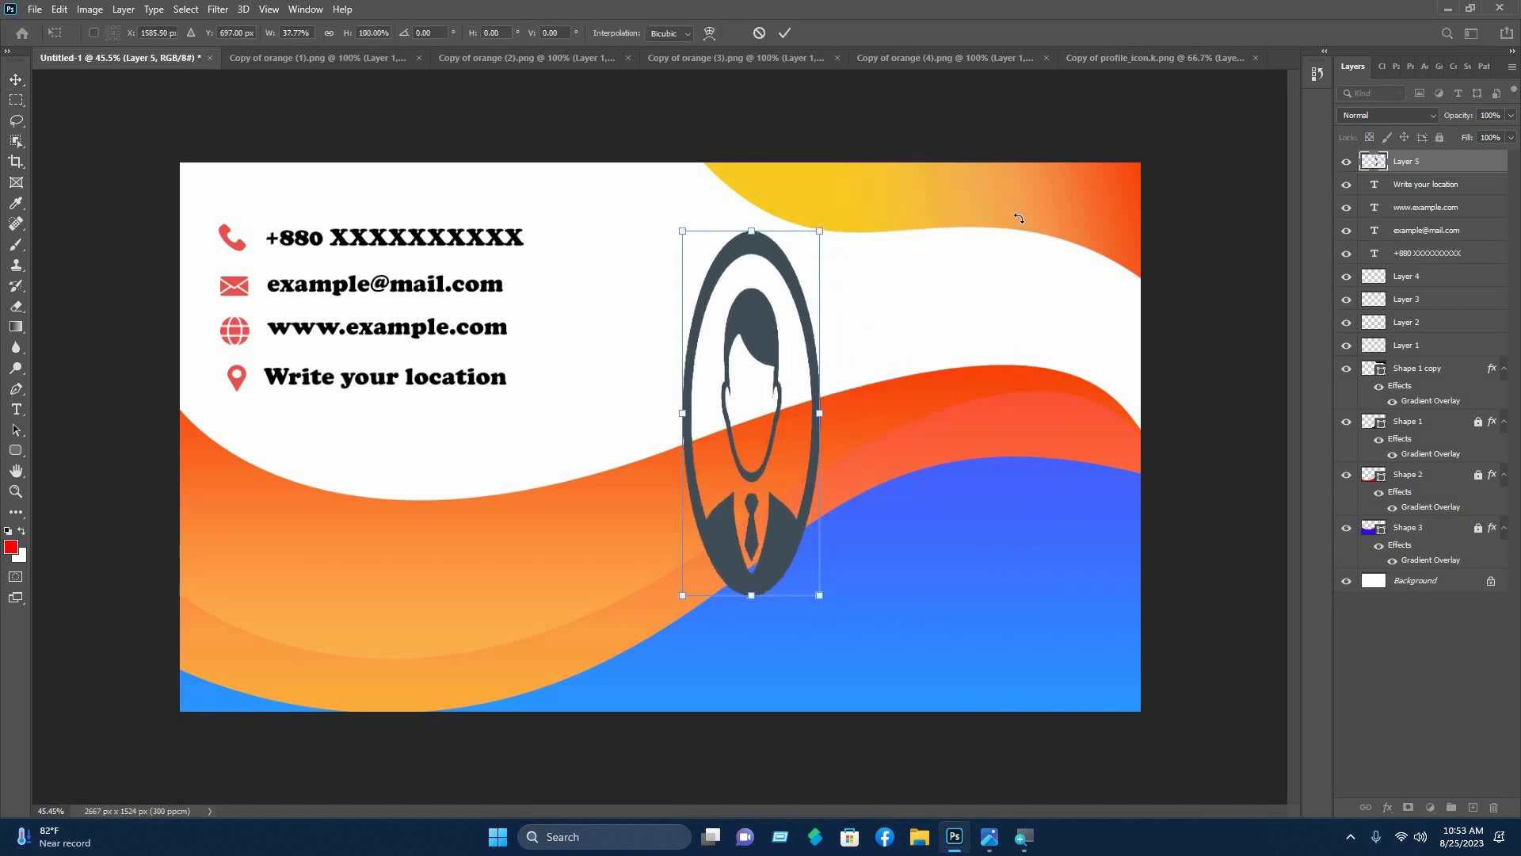
key("ctrl+z")
left_click_drag(1047, 230, 737, 276)
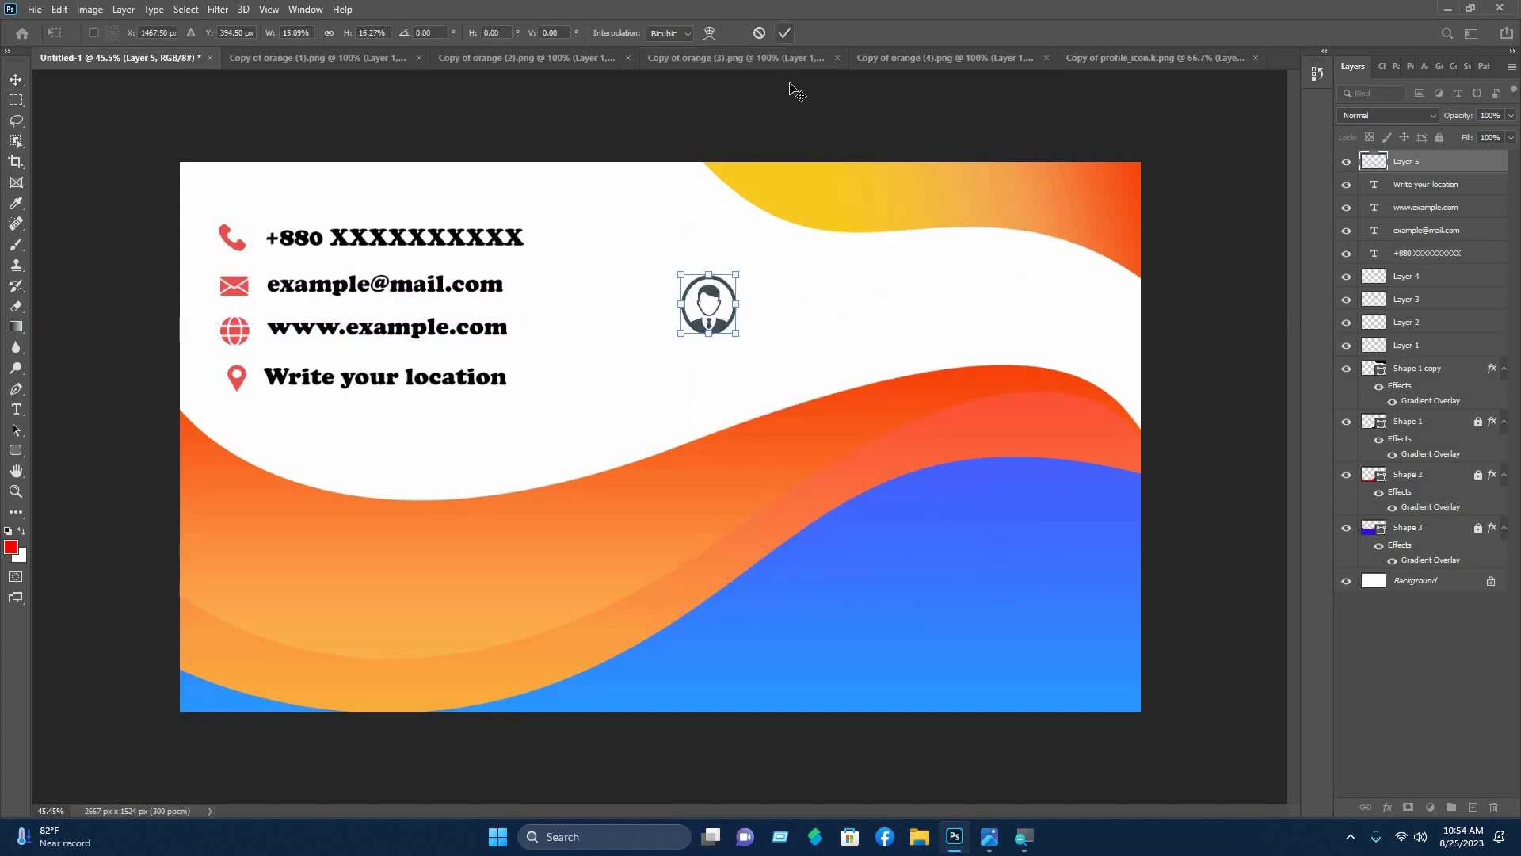
key("Return")
- Type the owner's name right of the icon and enlarge it into a heading
left_click(22, 408)
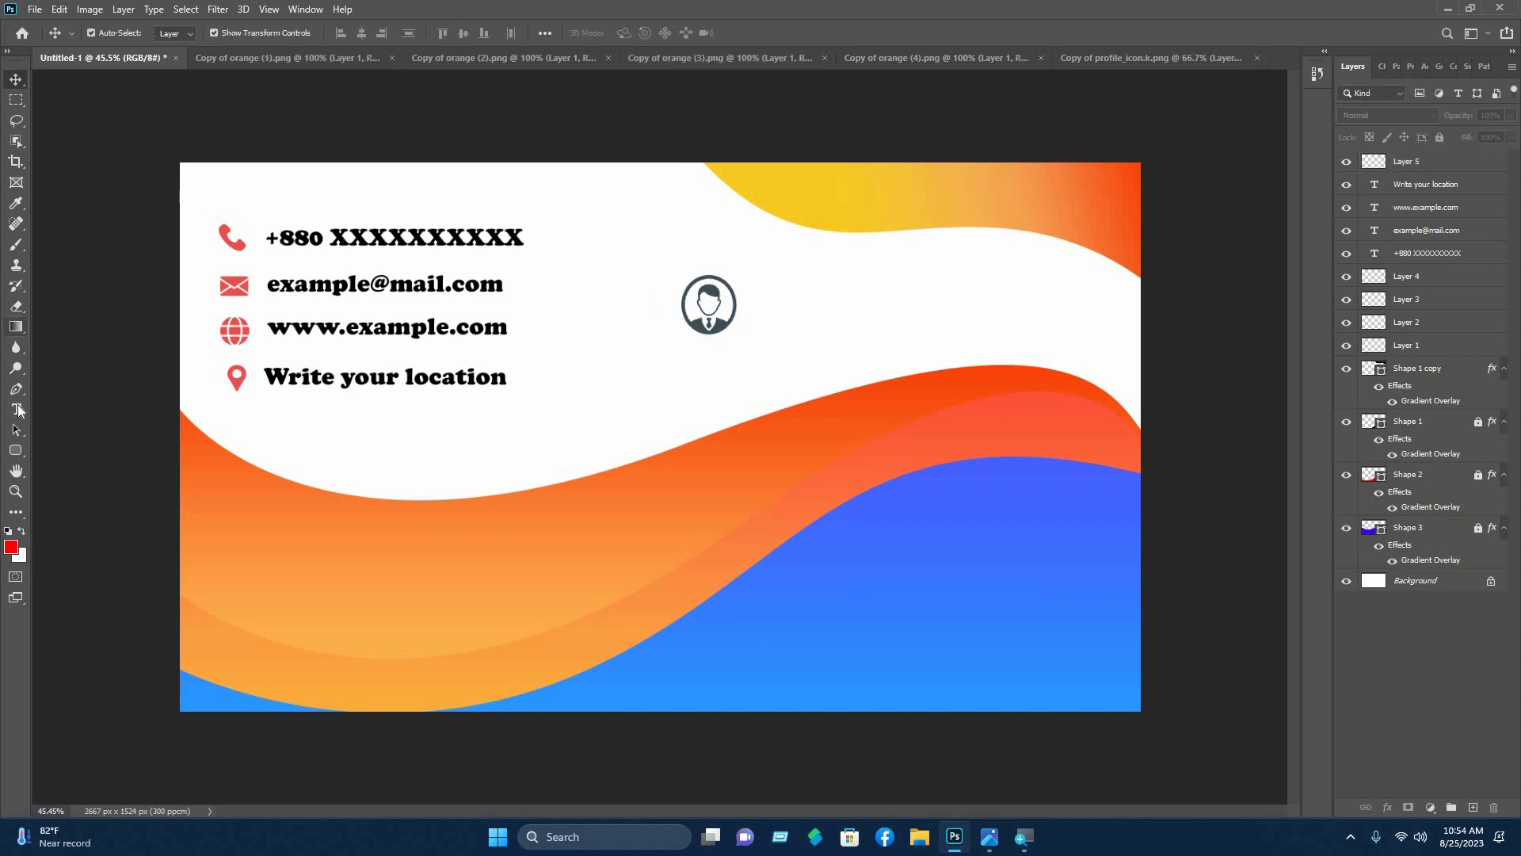
left_click(805, 305)
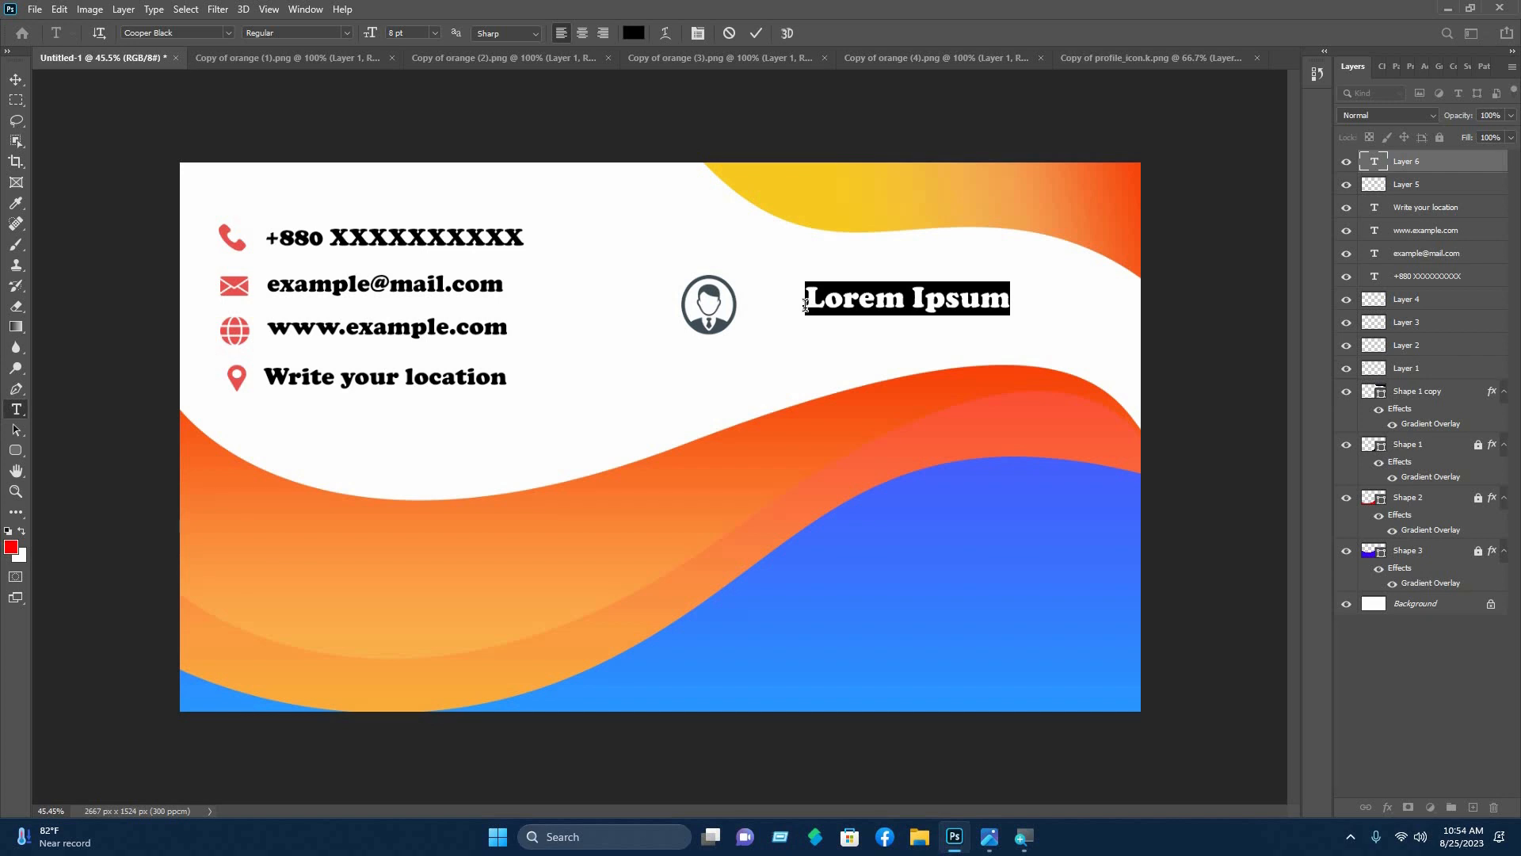
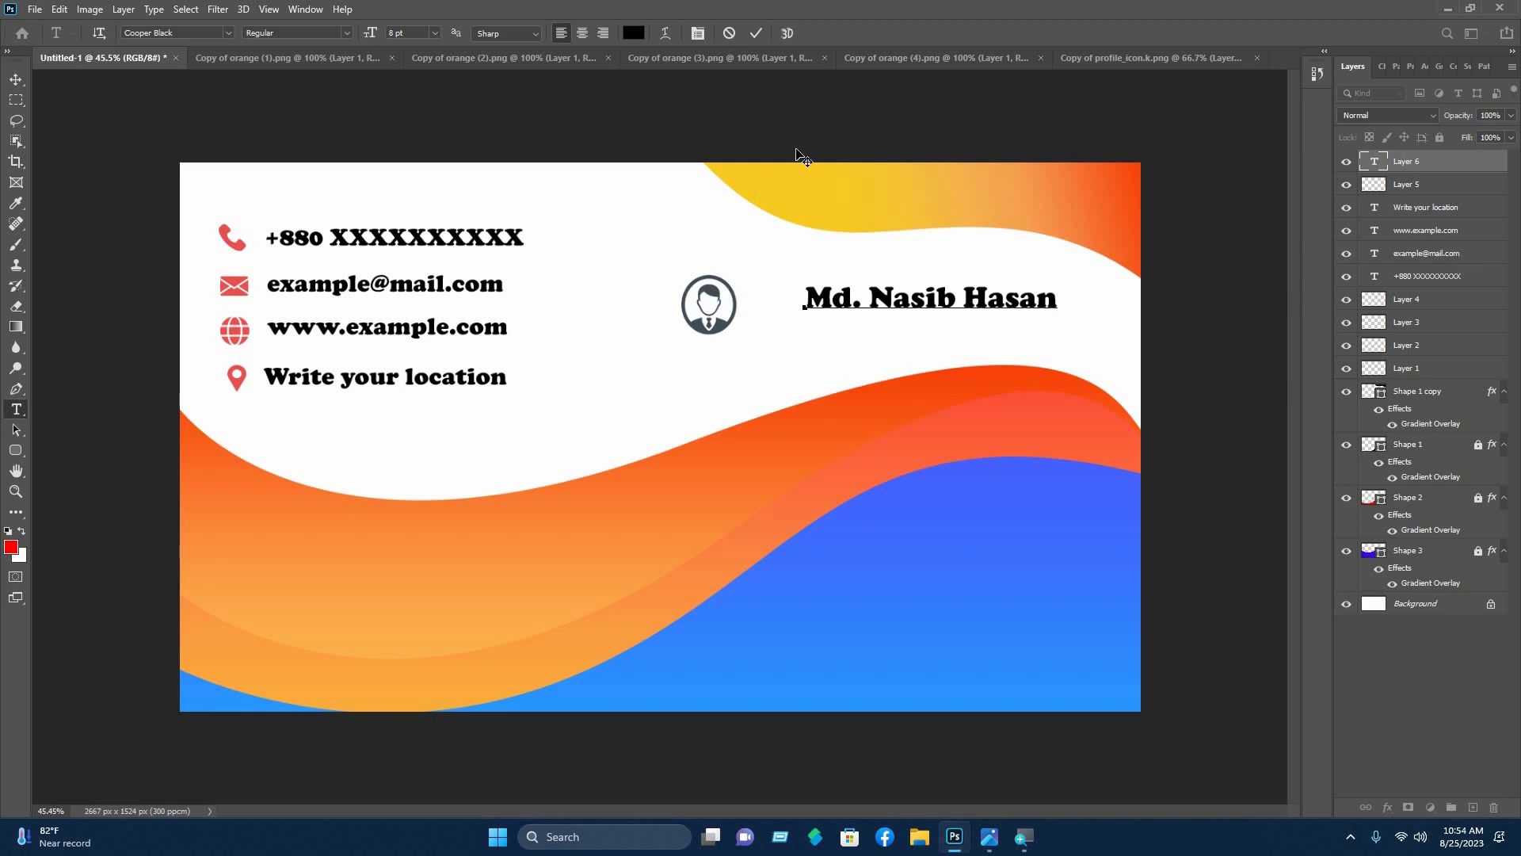
key("ctrl+a")
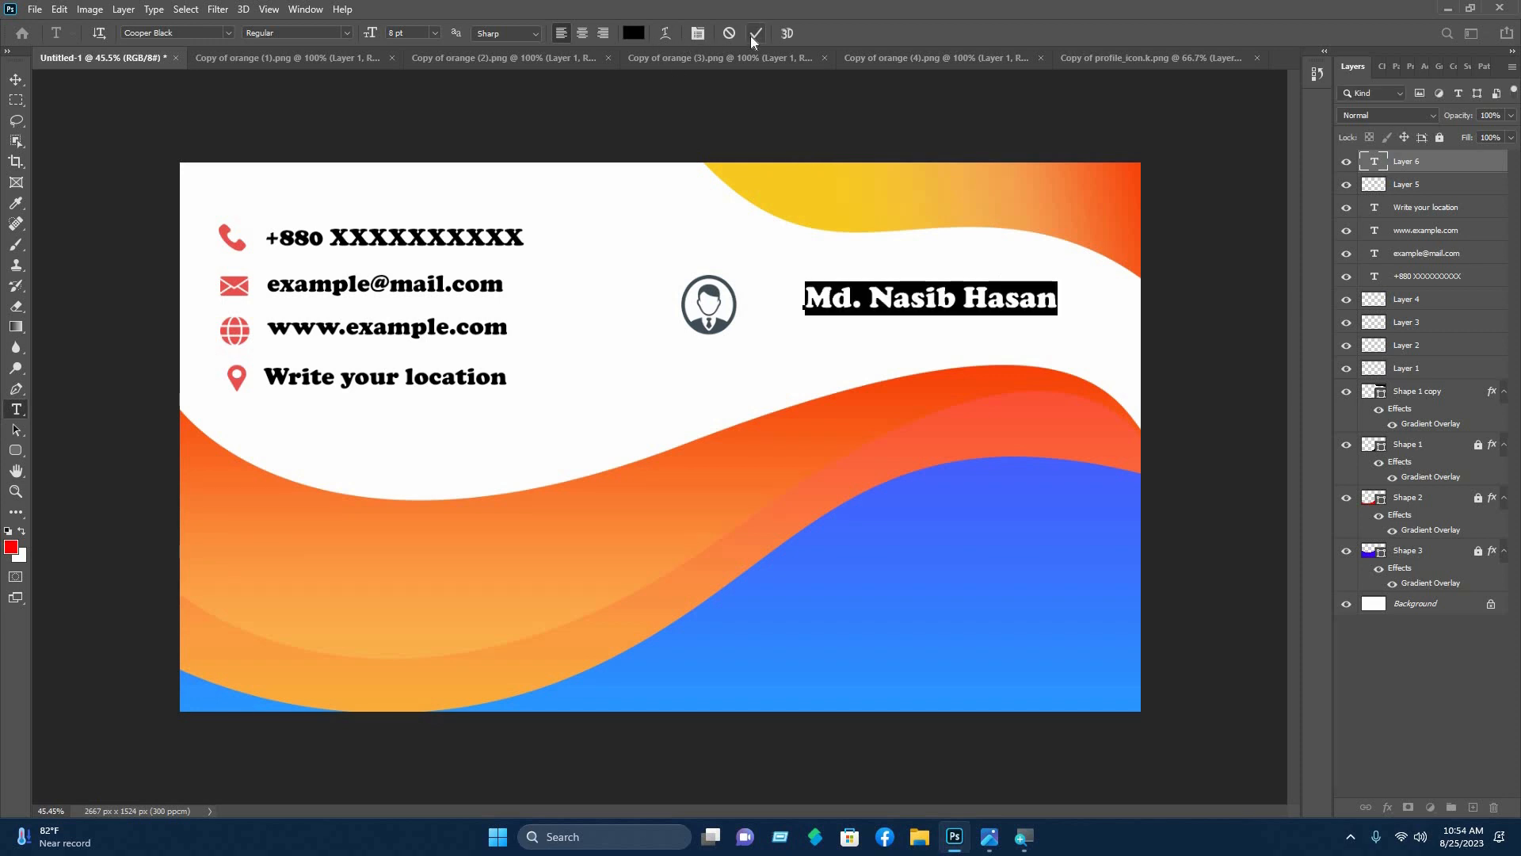
left_click(756, 34)
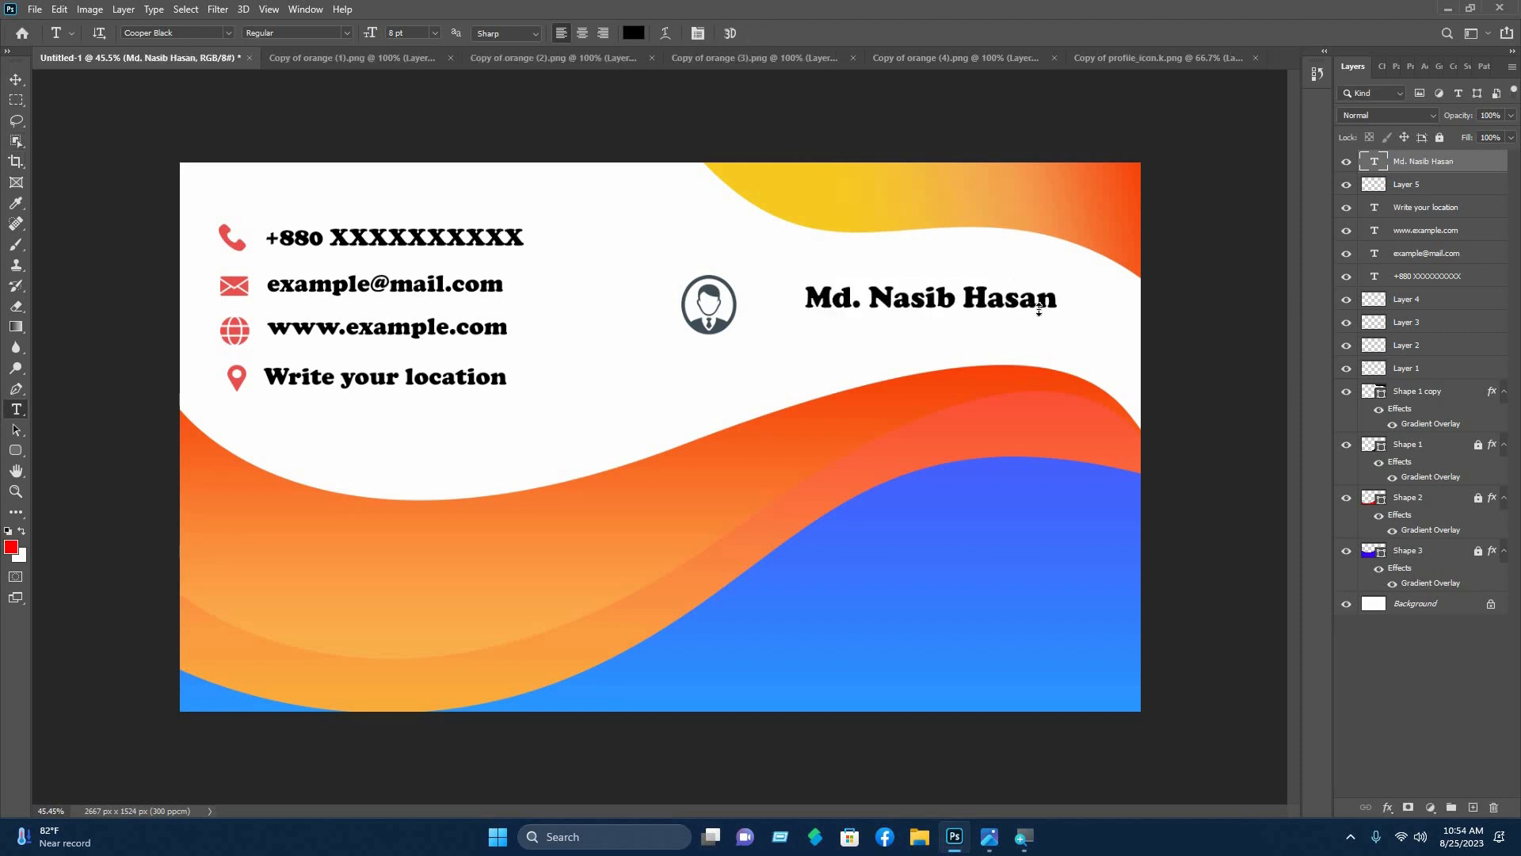
key("v")
left_click_drag(1088, 302, 1135, 299)
left_click_drag(954, 281, 954, 274)
mouse_move(1093, 291)
left_mouse_down()
mouse_move(1086, 308)
mouse_move(1117, 283)
left_mouse_up()
left_click_drag(1010, 306, 1002, 306)
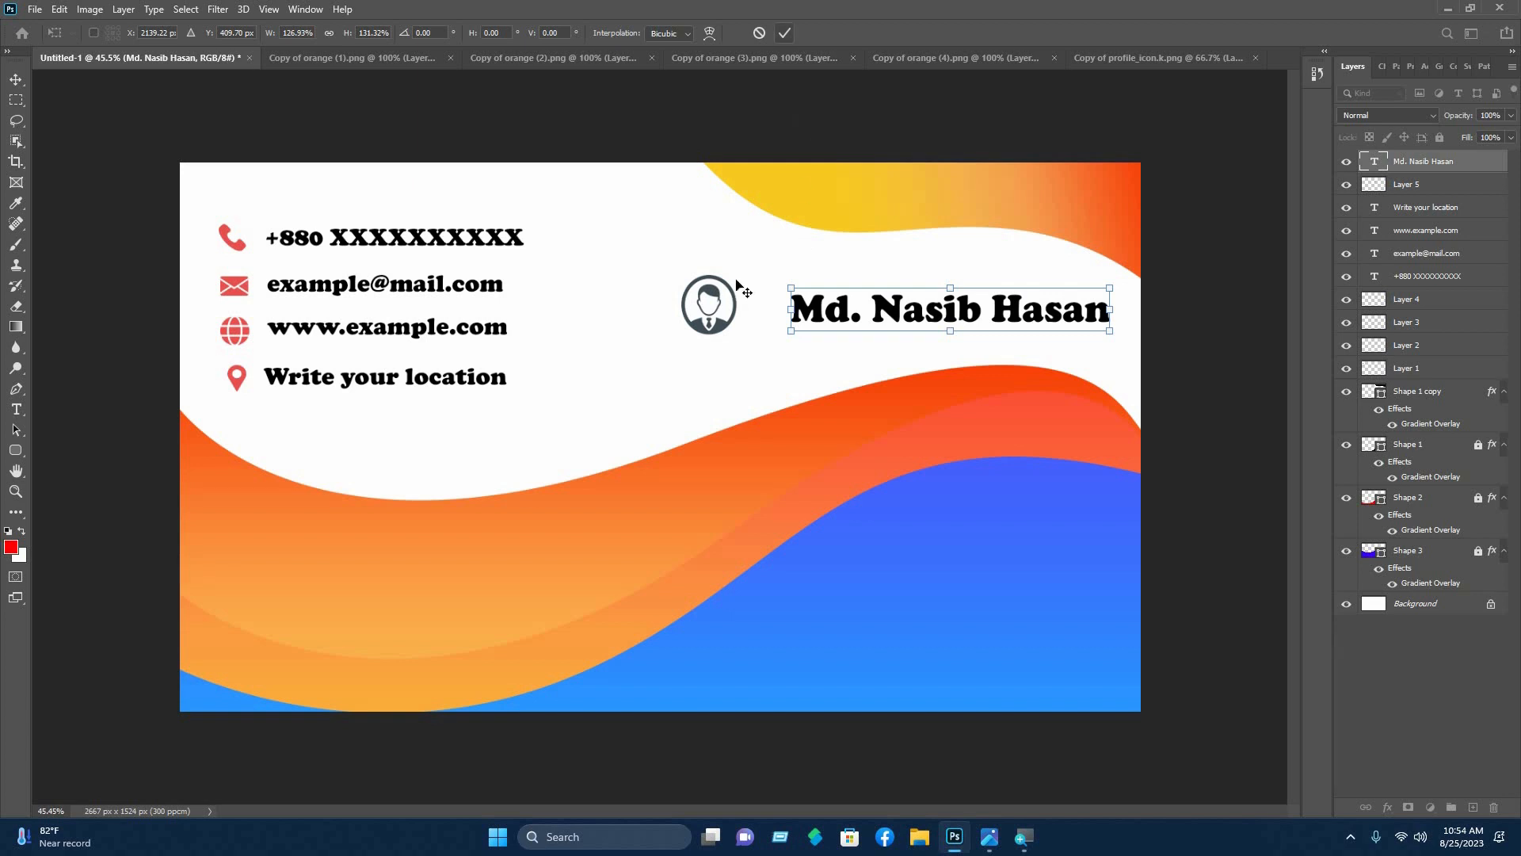
left_click(784, 32)
- Resize the profile icon and place it just left of the name heading
left_click(731, 302)
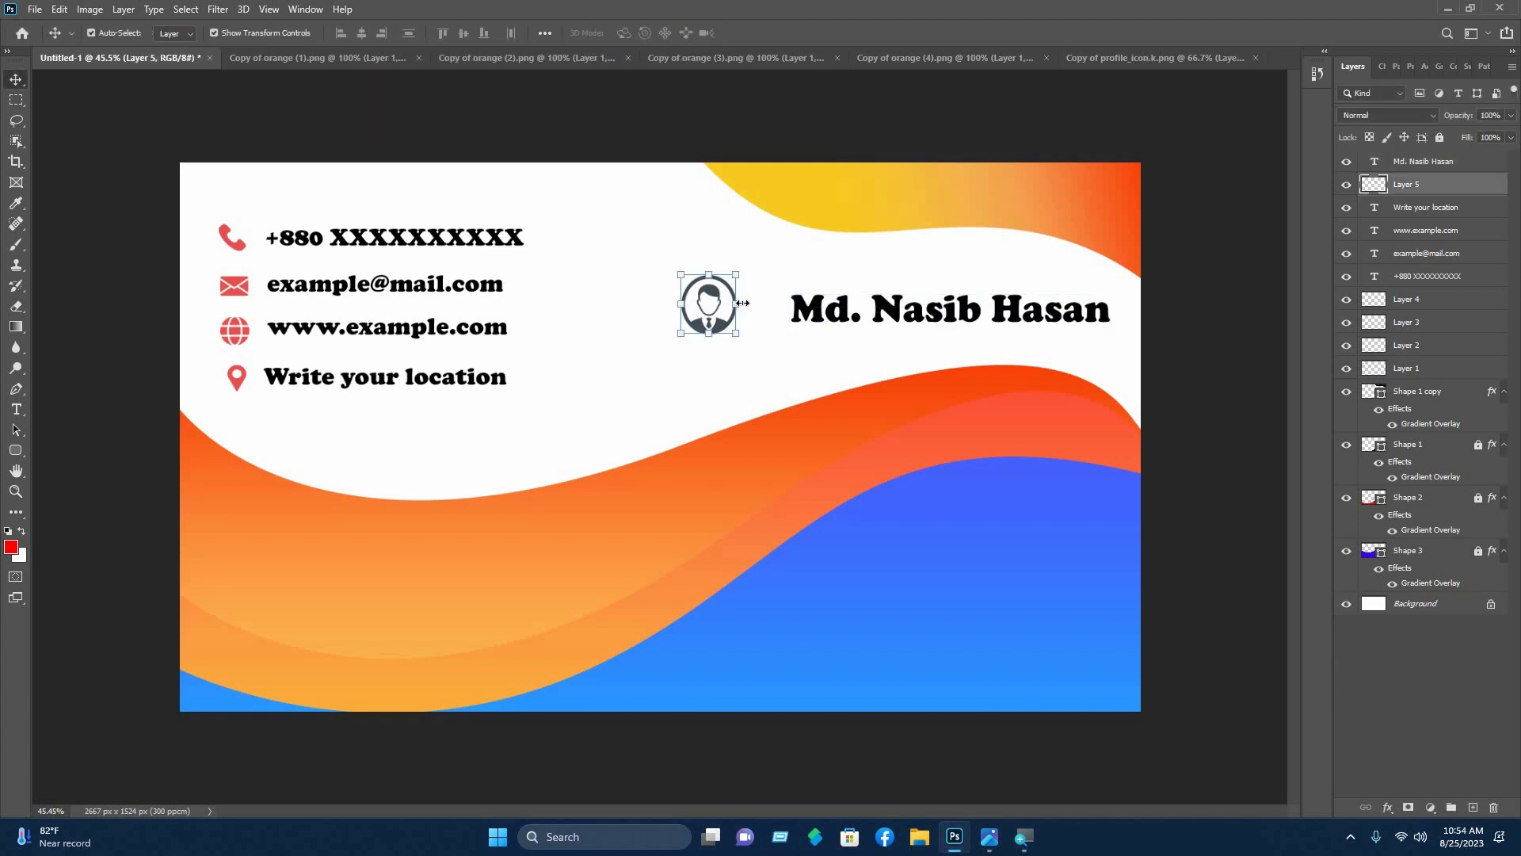
mouse_move(737, 293)
left_mouse_down()
mouse_move(775, 247)
mouse_move(746, 321)
mouse_move(750, 275)
left_mouse_up()
left_click_drag(725, 287, 738, 282)
left_click(785, 33)
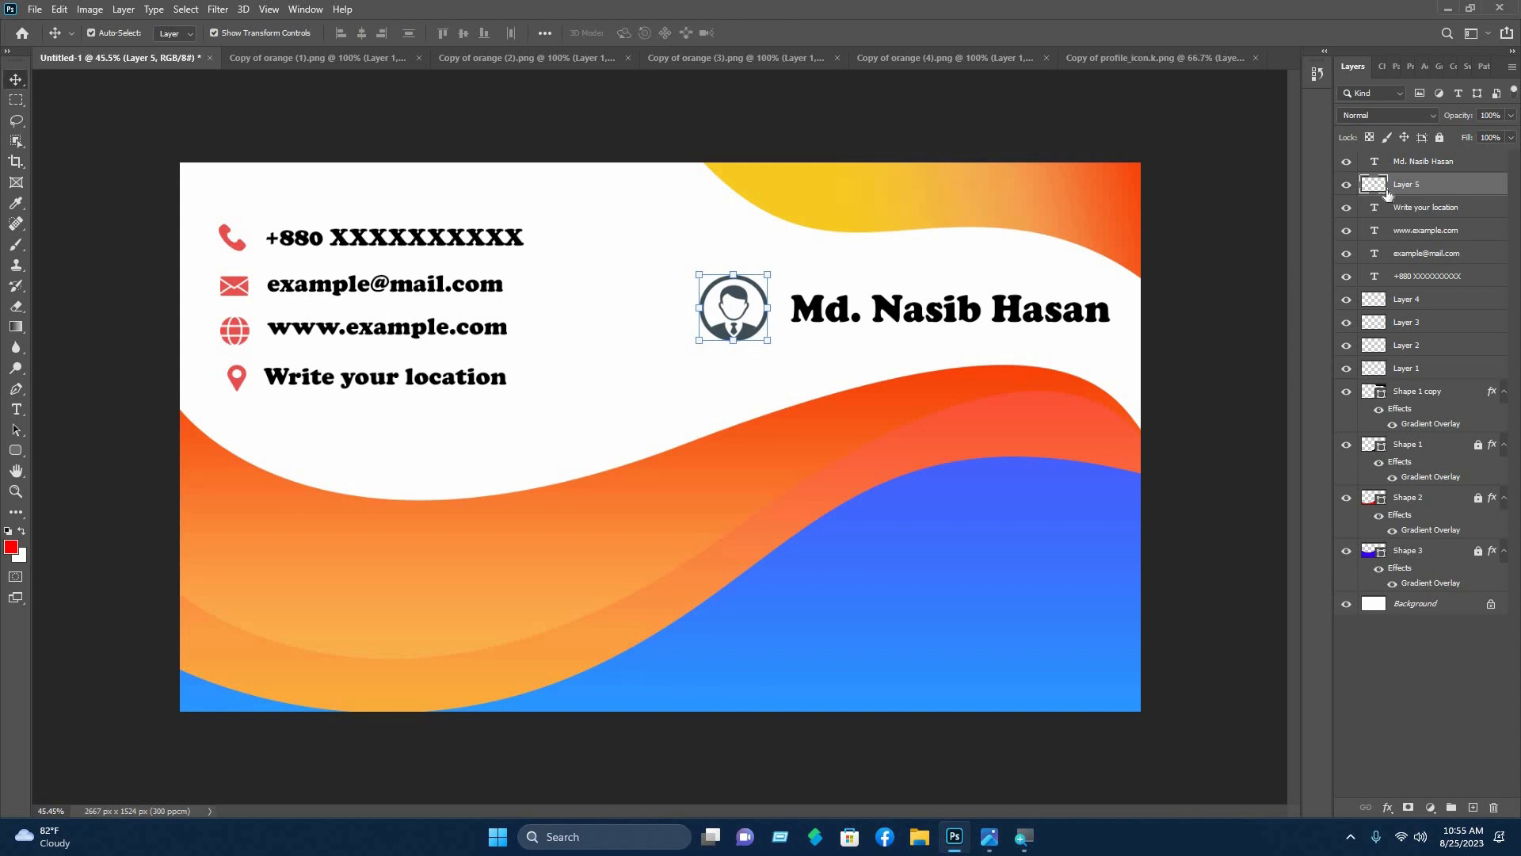
- Apply a Gradient Overlay layer style to the profile icon's layer (Layer 5)
right_click(1294, 175)
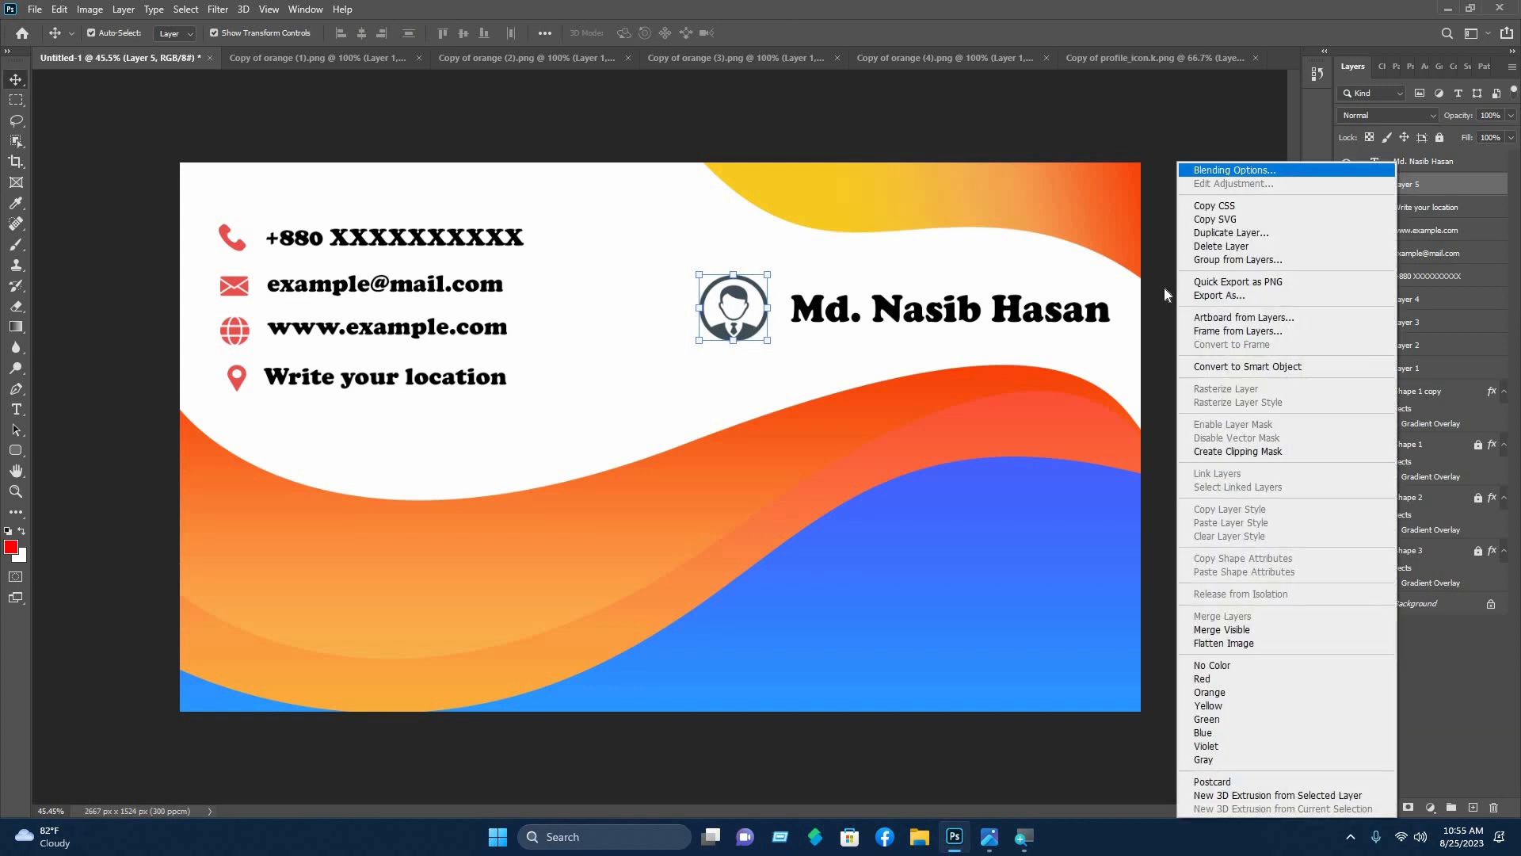
left_click(1236, 164)
left_click(128, 492)
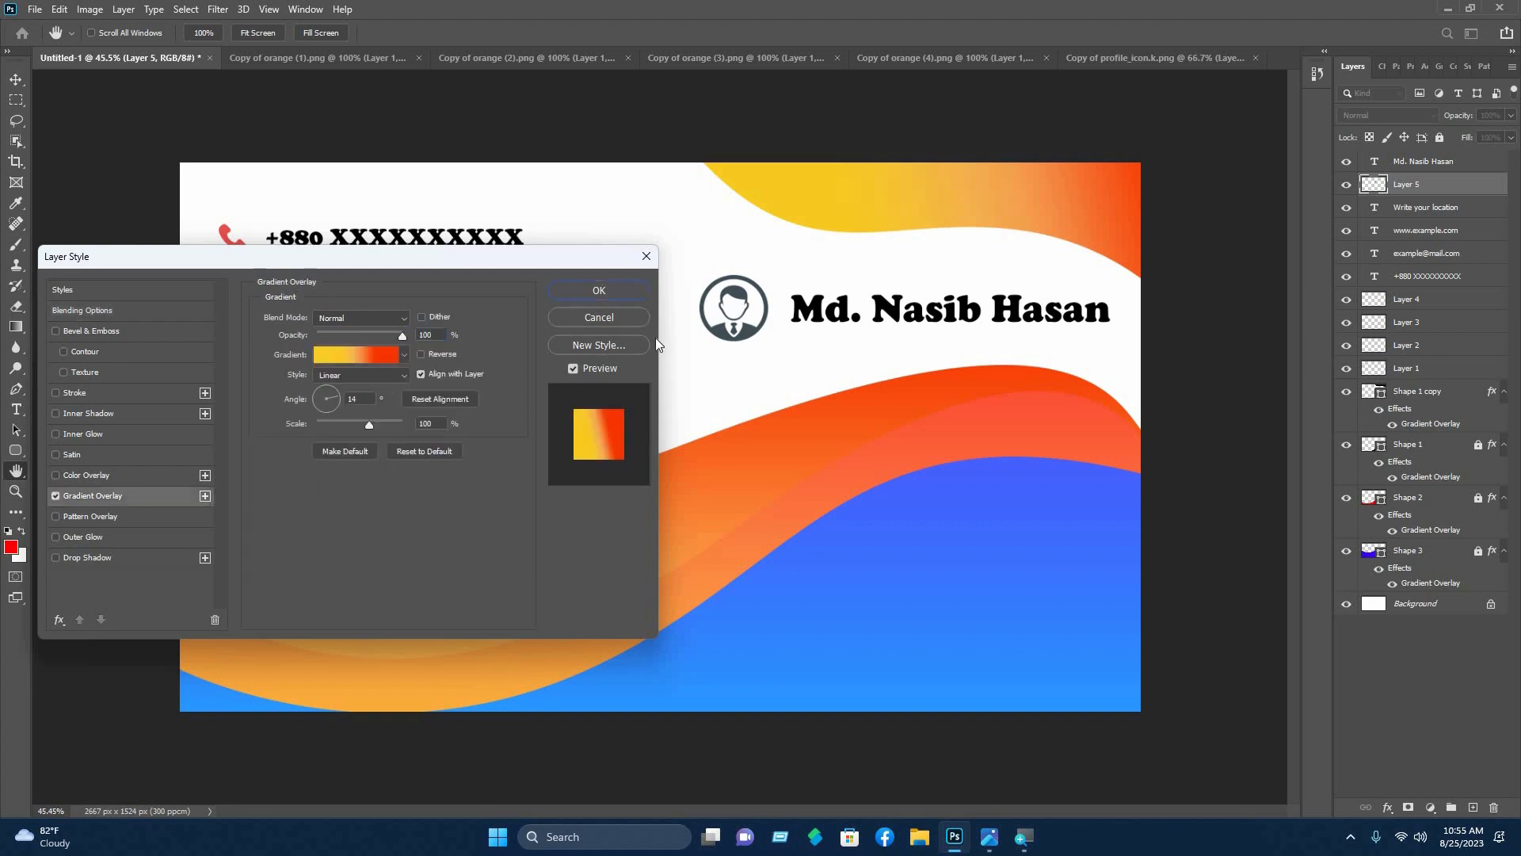
left_click(613, 292)
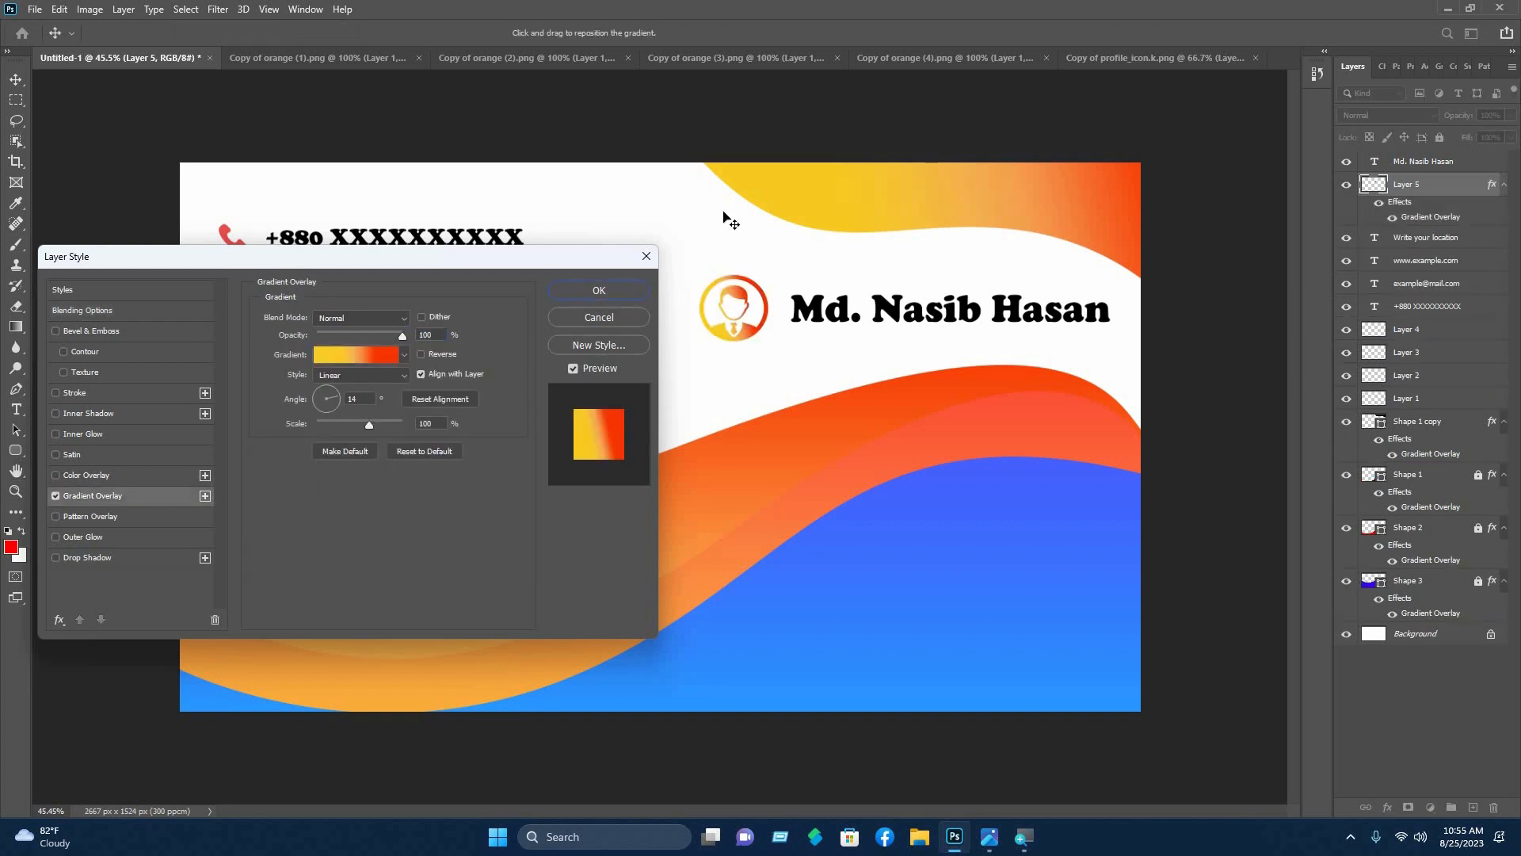
left_click(79, 327)
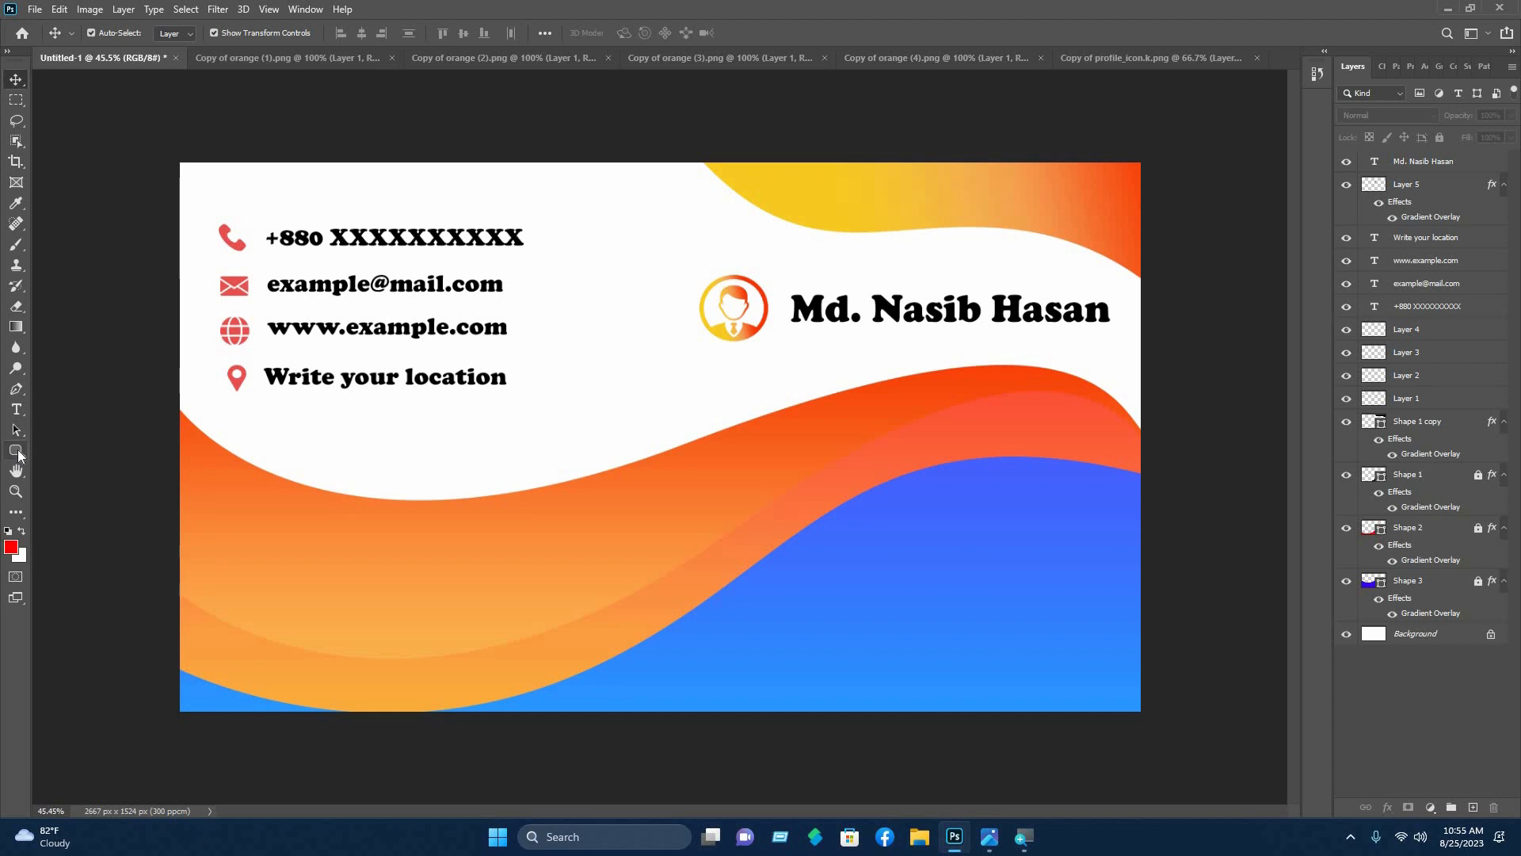
left_click(16, 451)
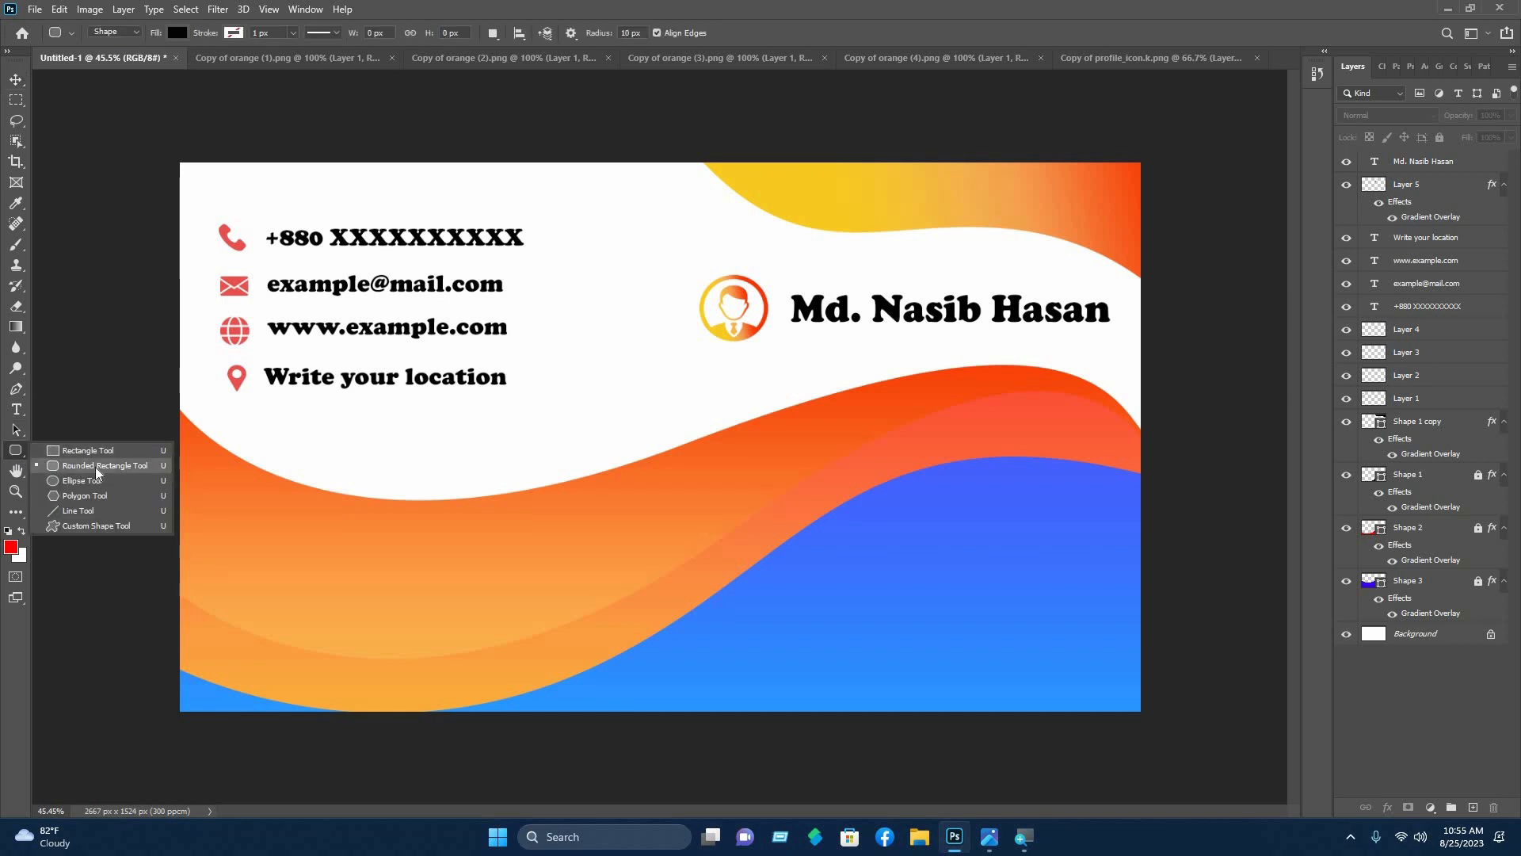
- Draw a tall thin rounded-rectangle divider bar down the card
left_click(101, 468)
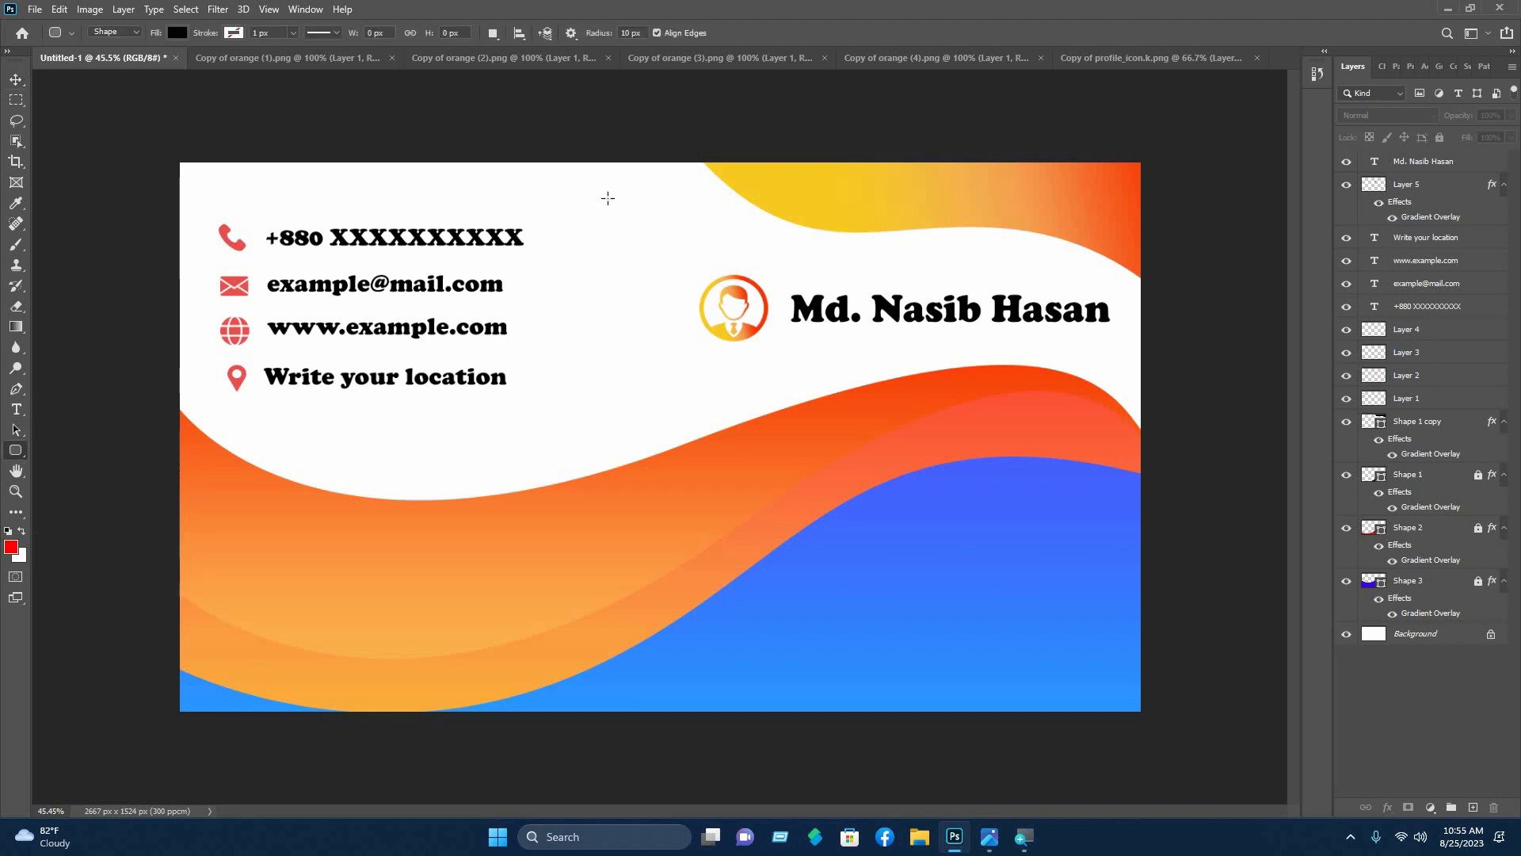
left_click_drag(605, 192, 608, 467)
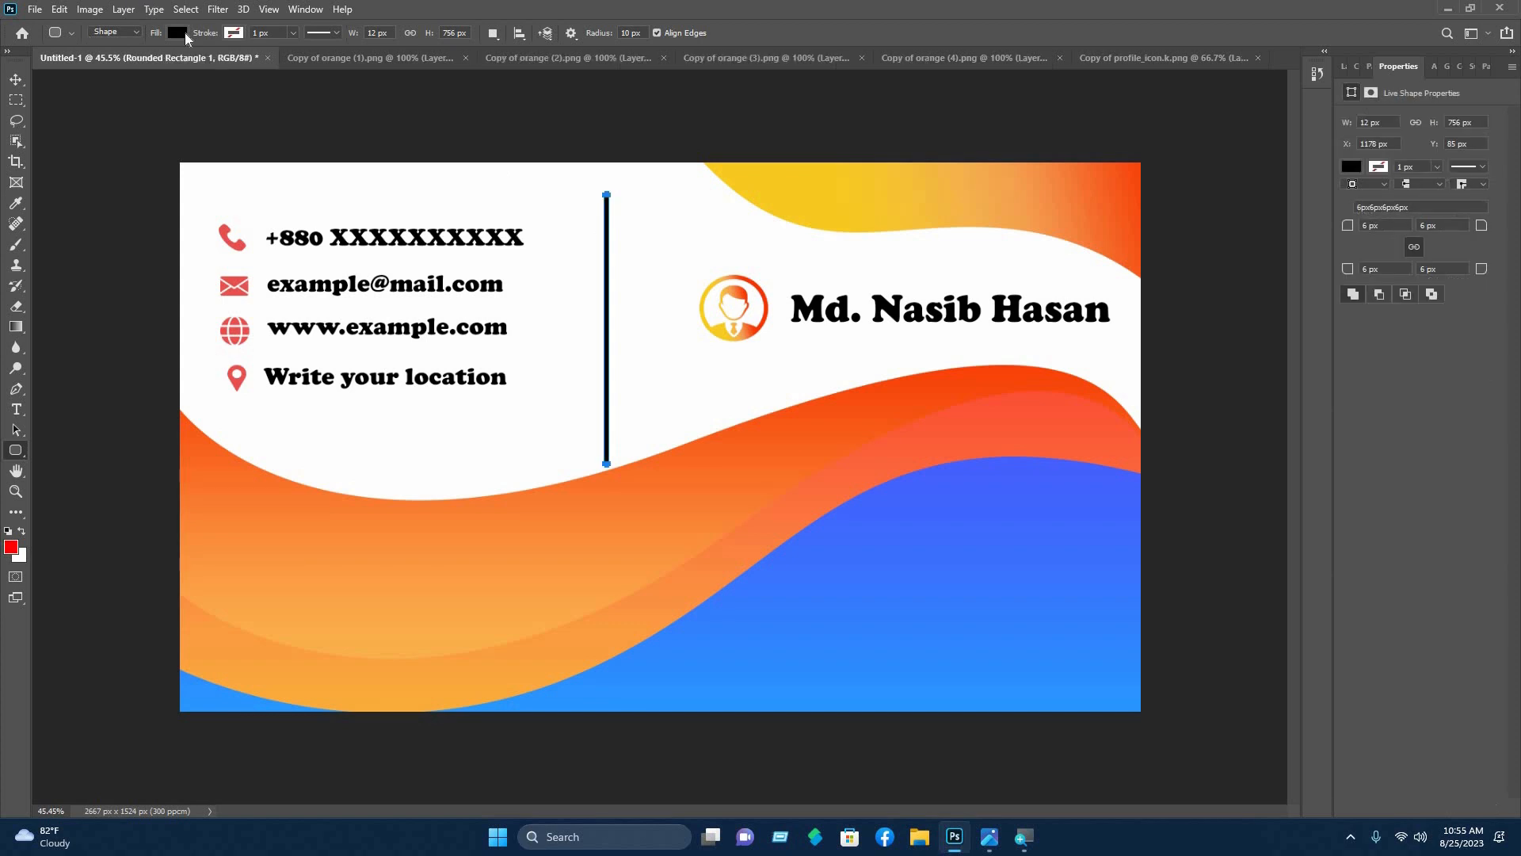
key("v")
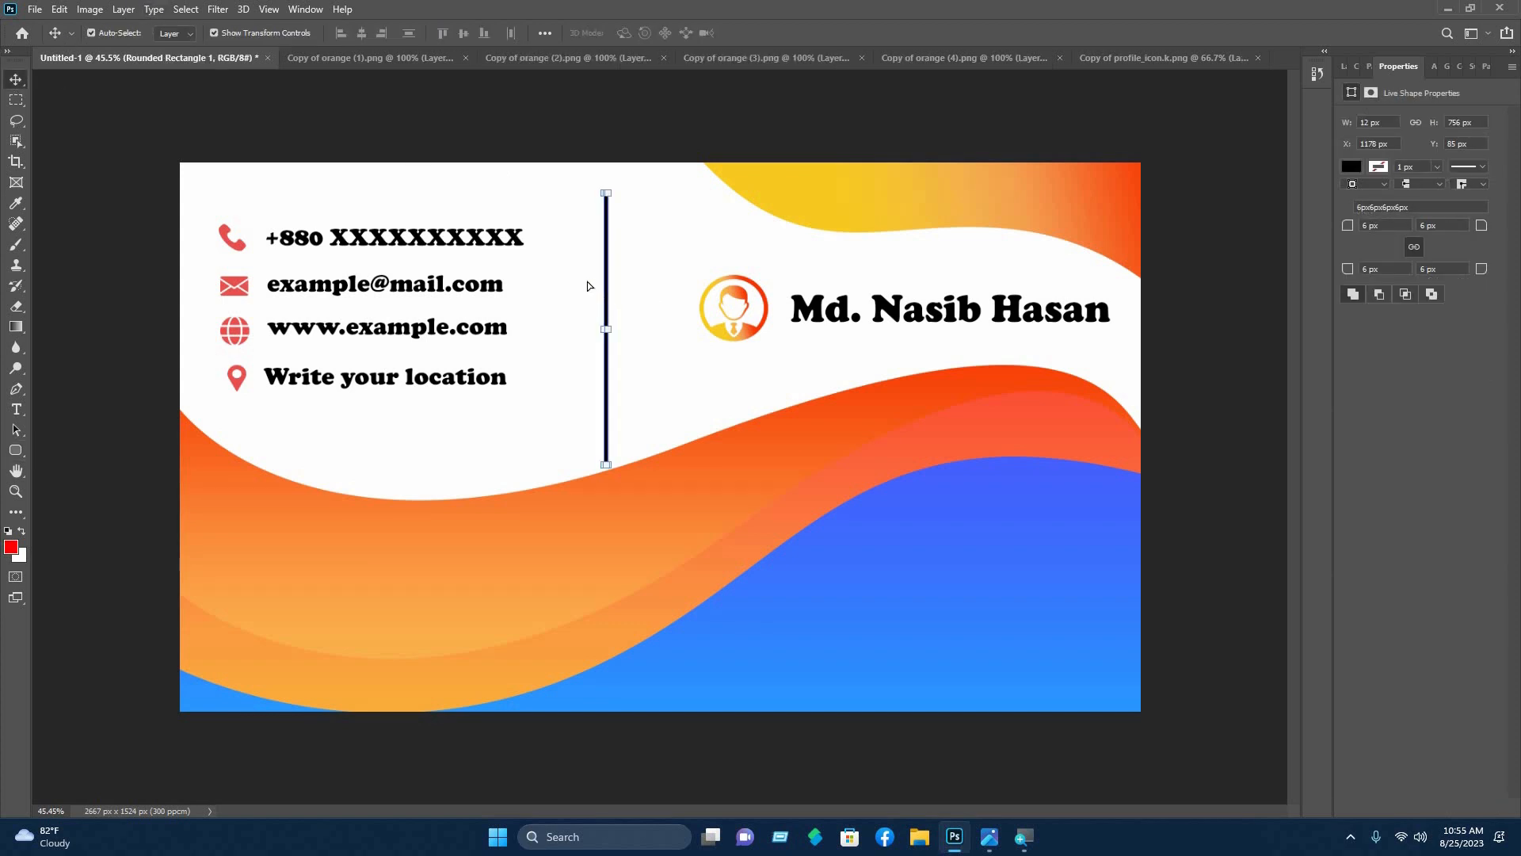
mouse_move(588, 285)
left_mouse_down()
mouse_move(566, 272)
mouse_move(587, 284)
left_mouse_up()
- Lock the top wave shape, shift the icon and name left, and adjust the divider's position
left_click(1024, 347)
left_click(1078, 230)
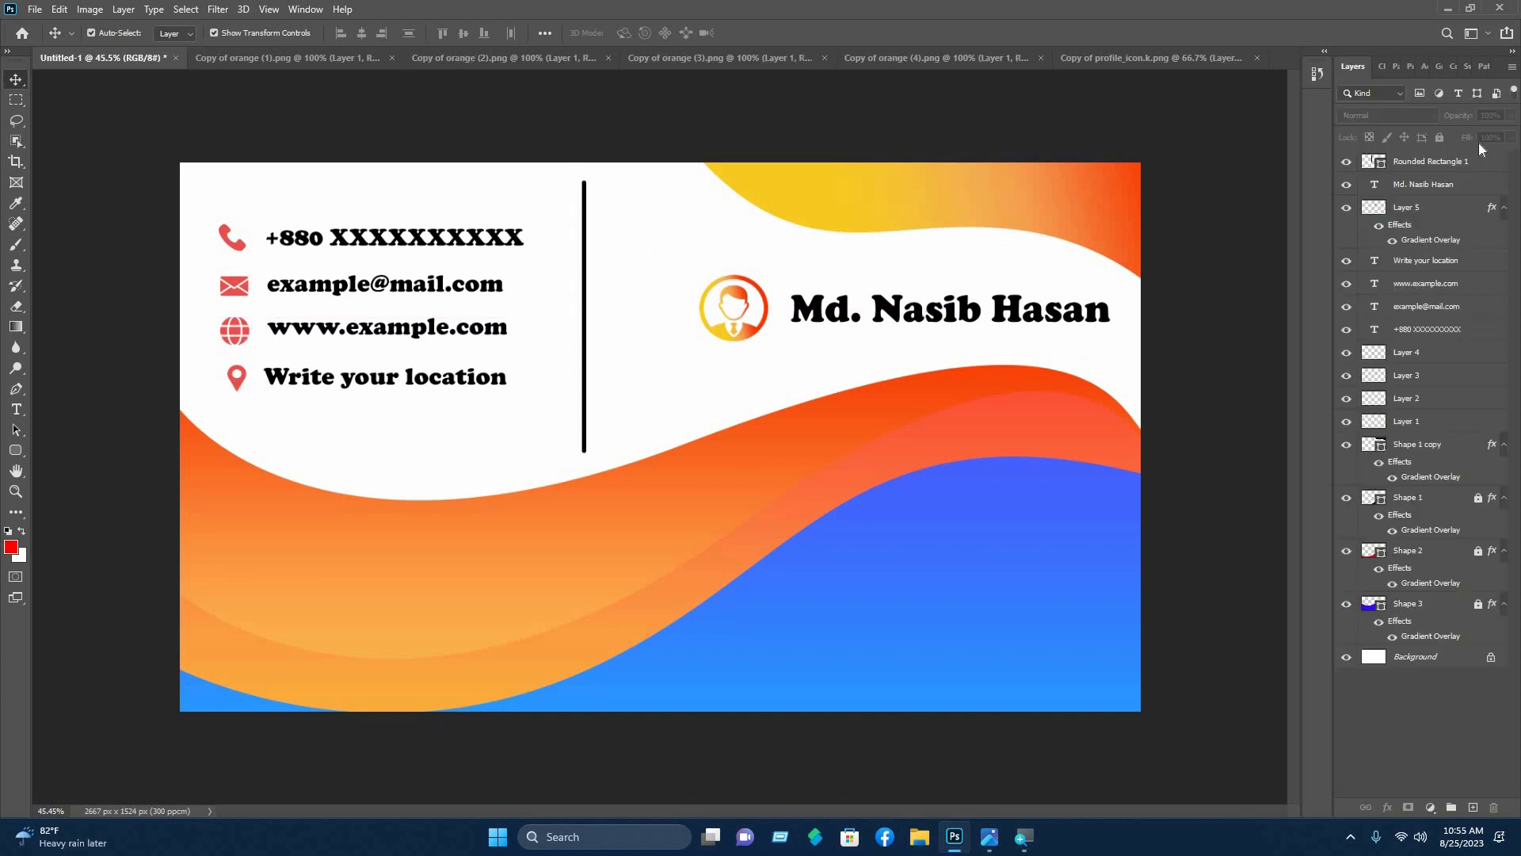
left_click(1440, 138)
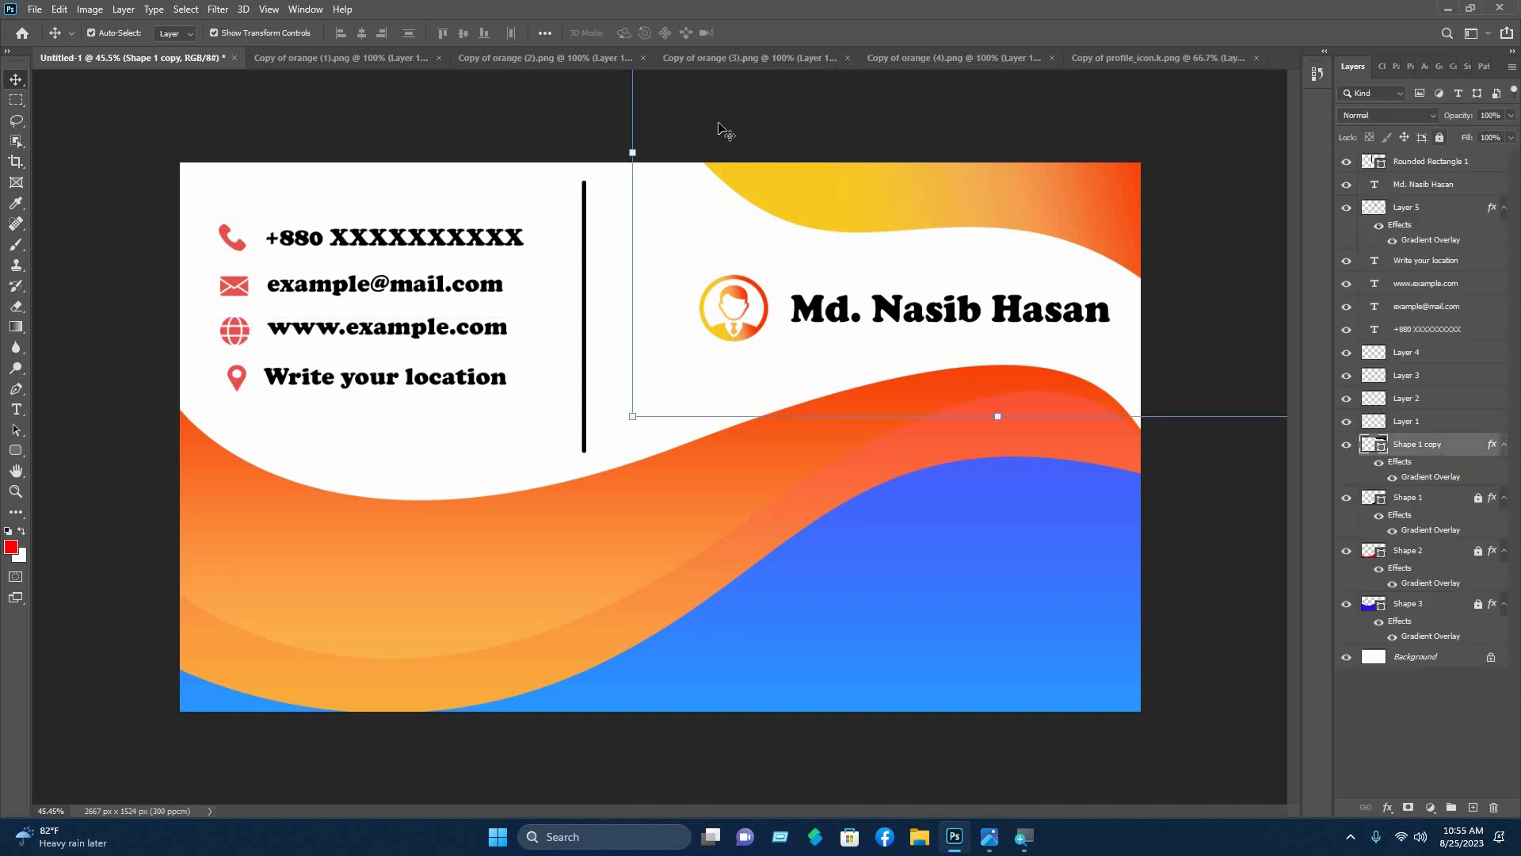
left_click_drag(672, 309, 1089, 310)
left_click_drag(868, 309, 834, 312)
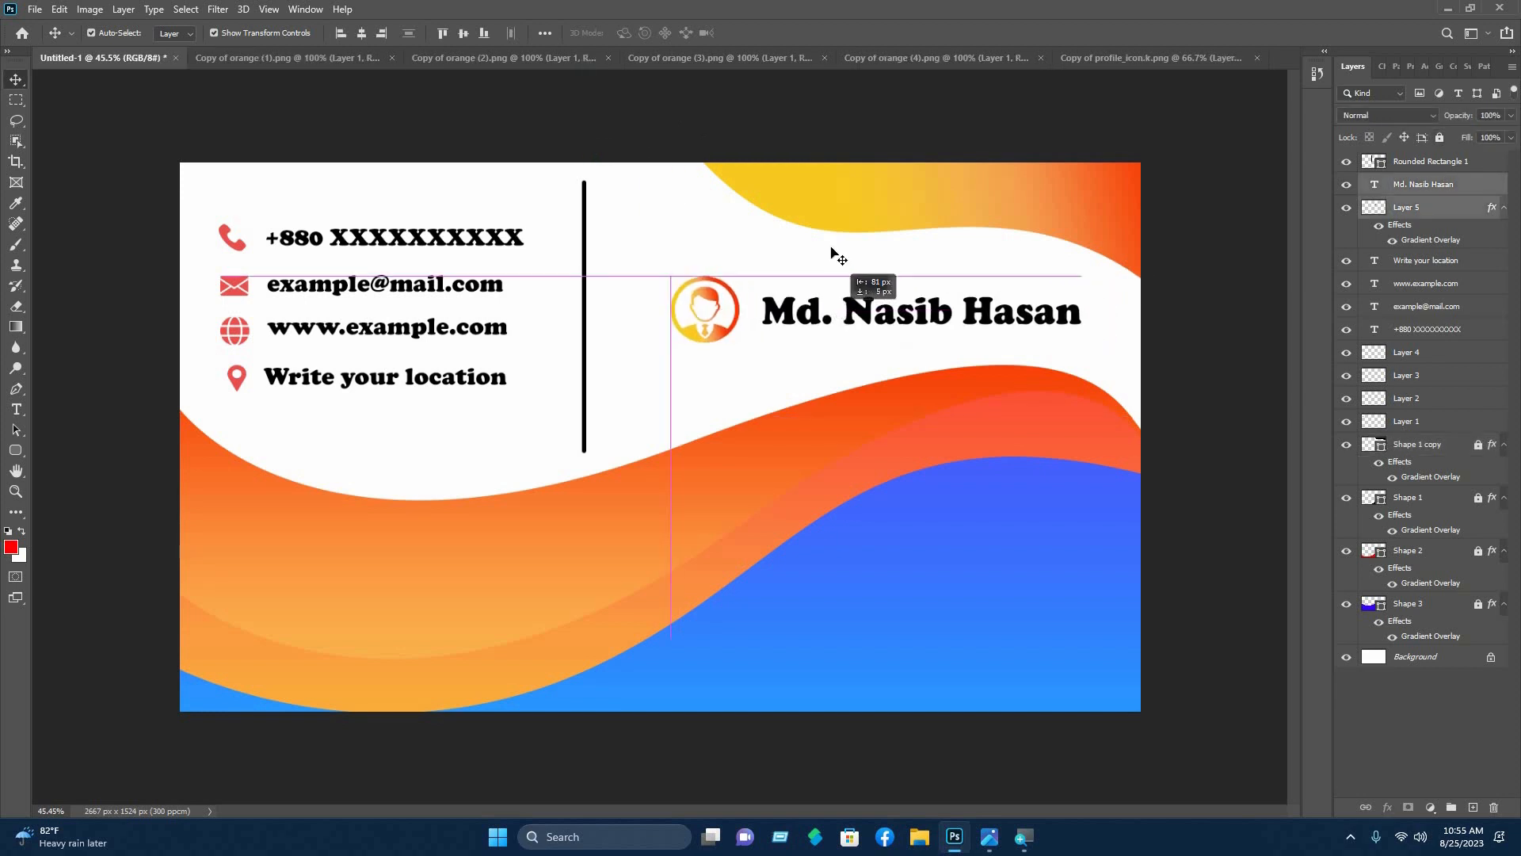
left_click(590, 263)
left_click_drag(586, 257, 662, 134)
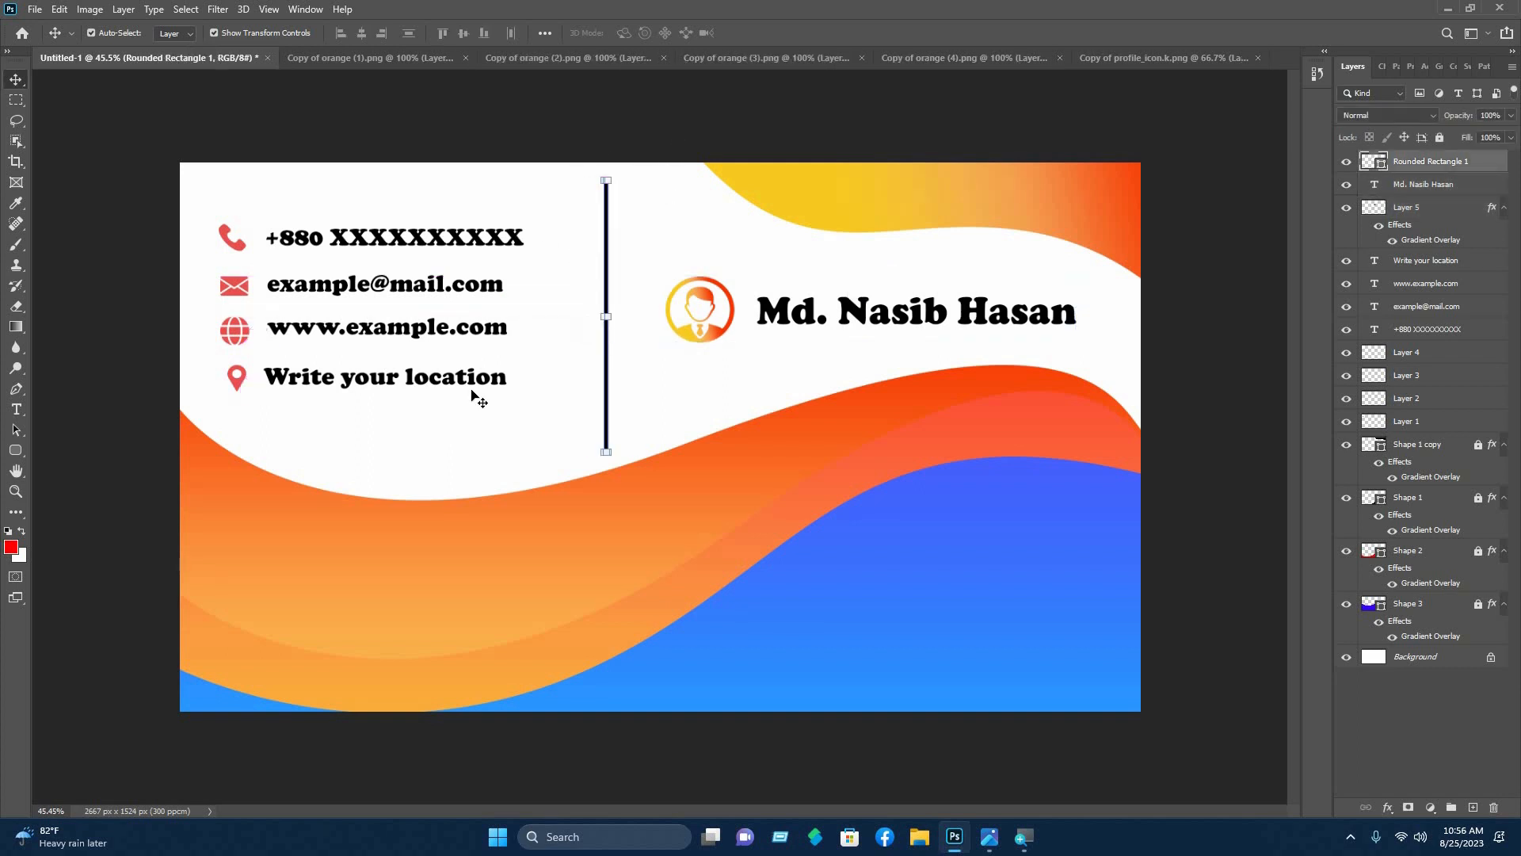
left_click(480, 398)
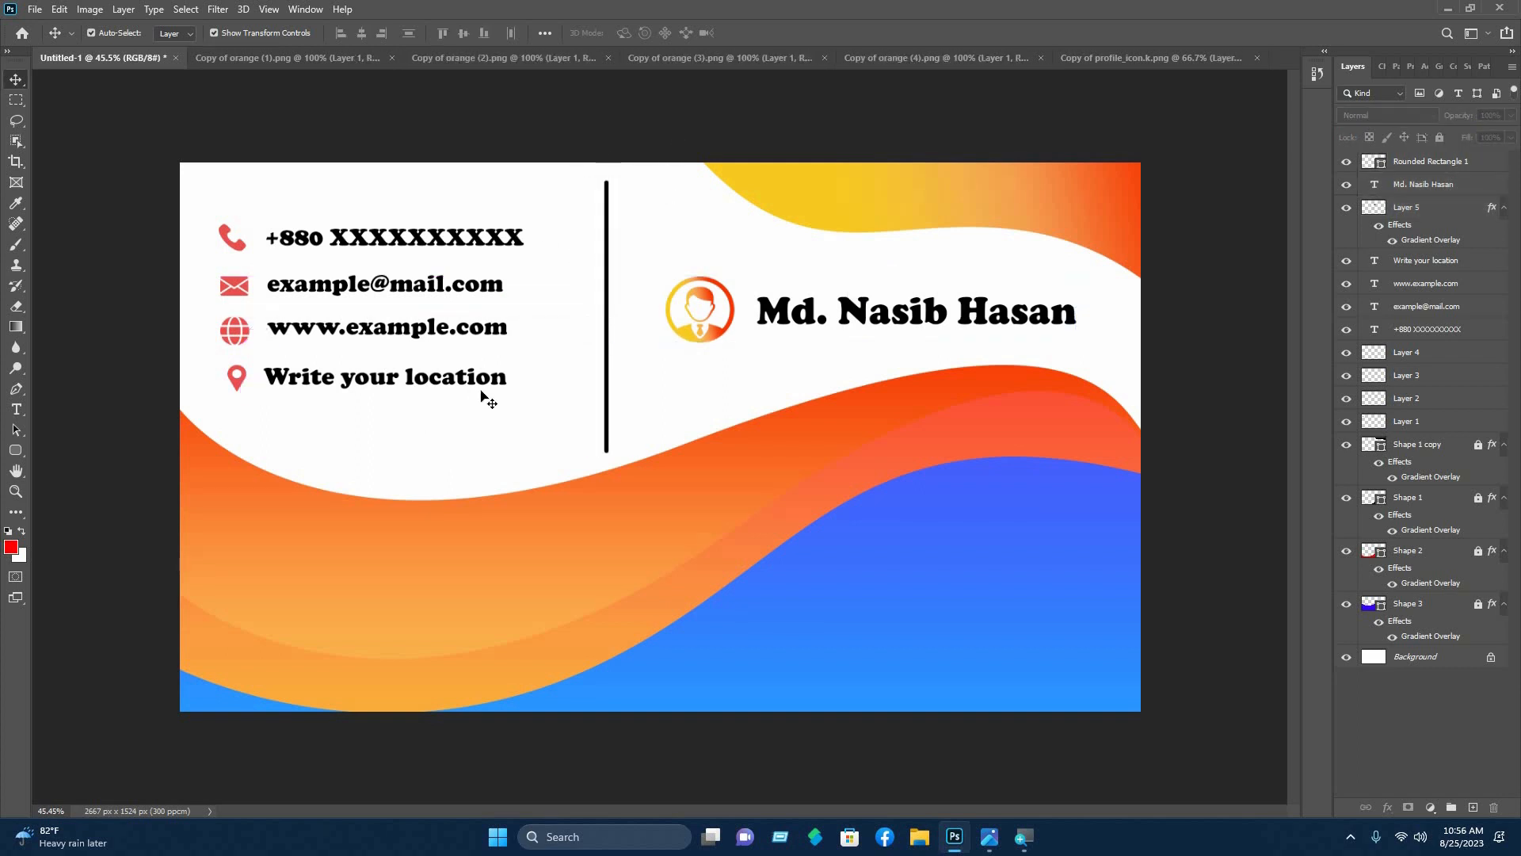
- Close the profile icon and Copy of orange (4).png documents
left_click(1257, 58)
left_click(1092, 59)
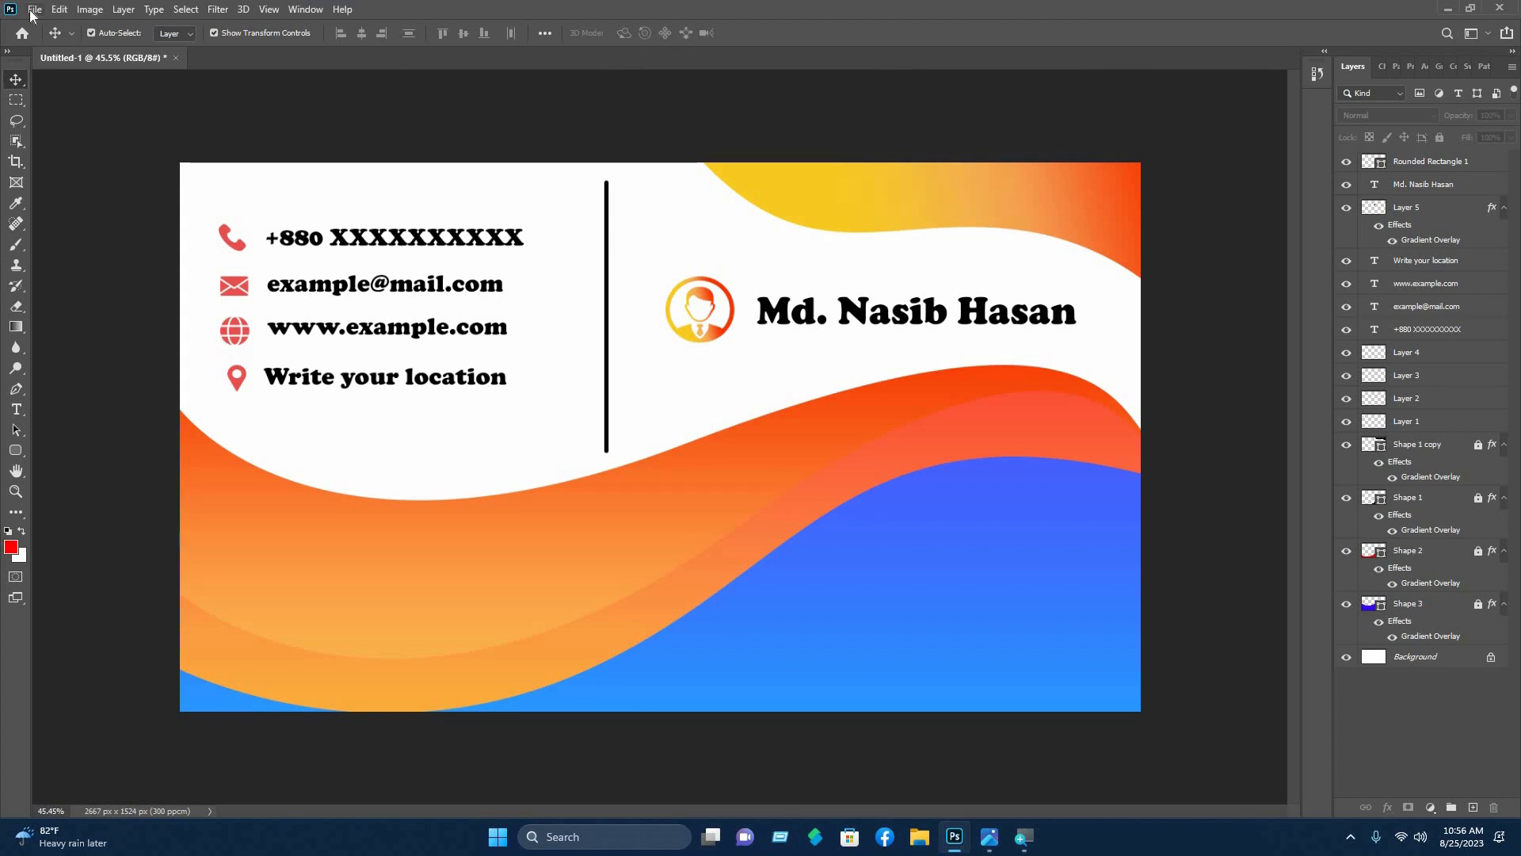
left_click(33, 11)
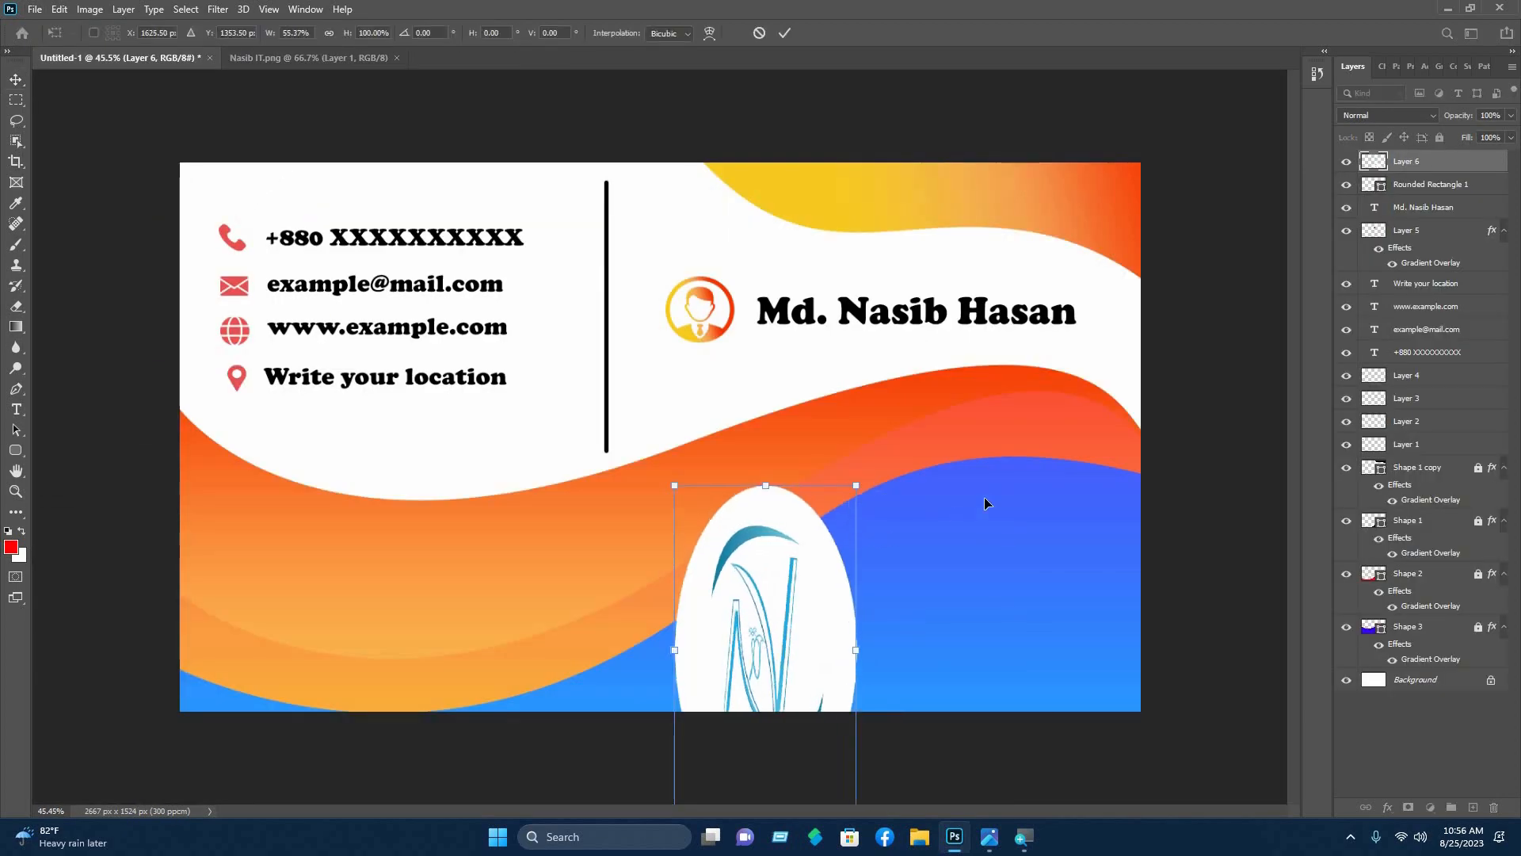
- Scale the circular N logo proportionally to about 44.5% and set it at the card's bottom centre
key("ctrl+z")
left_click_drag(1003, 485, 876, 611)
left_click_drag(793, 685, 679, 556)
left_click_drag(762, 485, 705, 542)
left_click_drag(657, 623, 659, 590)
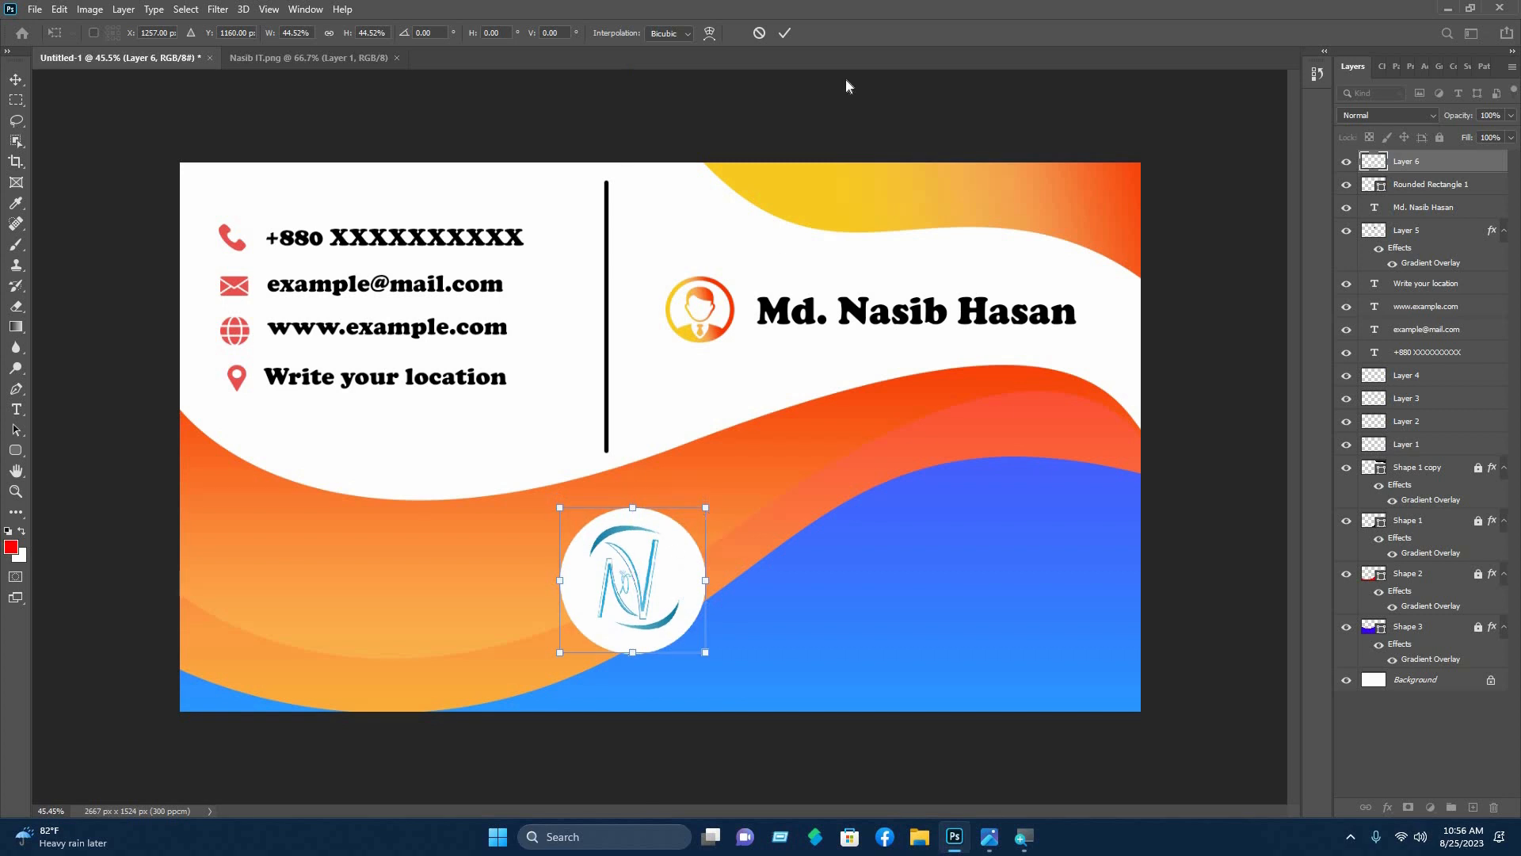
key("Right")
key("Right")
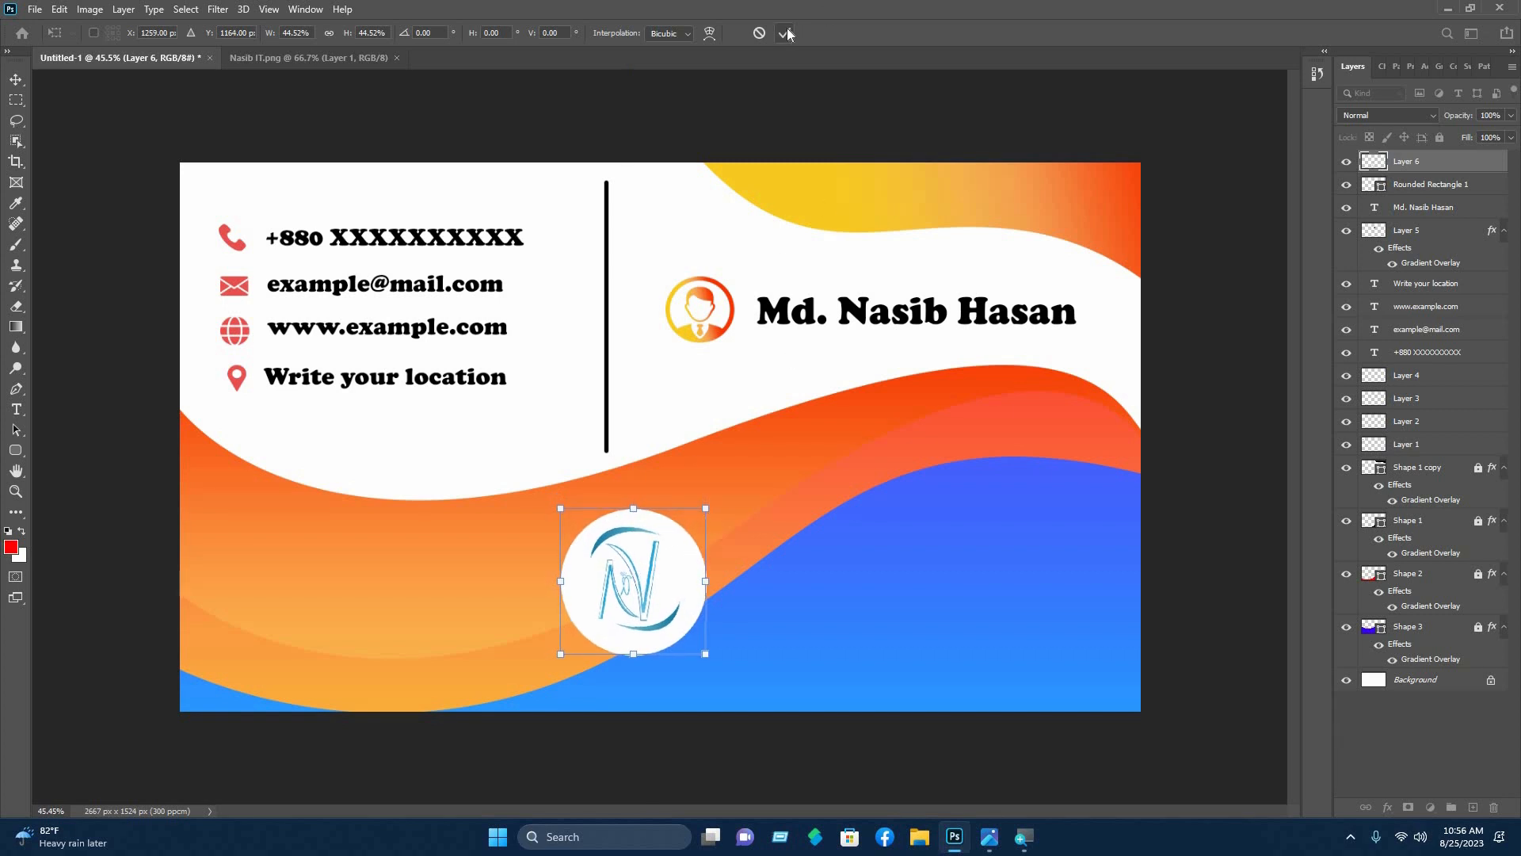
key("Right")
key("Right")
key("Right")
key("Right")
key("Right")
key("Right")
key("Right")
key("Right")
key("Right")
key("Right")
key("Right")
key("Right")
key("Right")
key("Right")
key("Right")
key("Right")
key("Right")
key("Right")
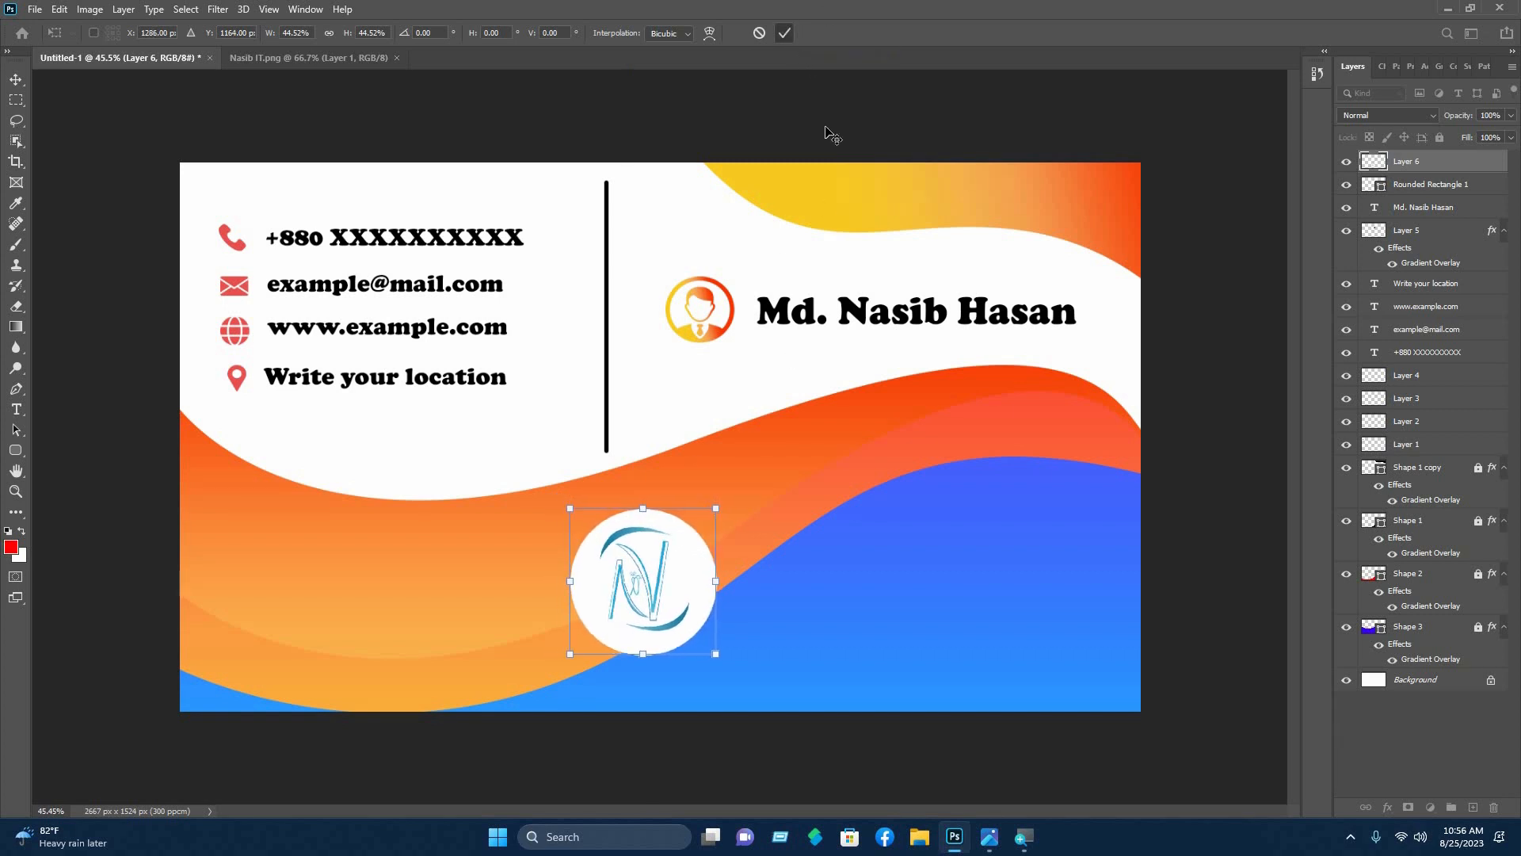
key("Return")
left_click(752, 462)
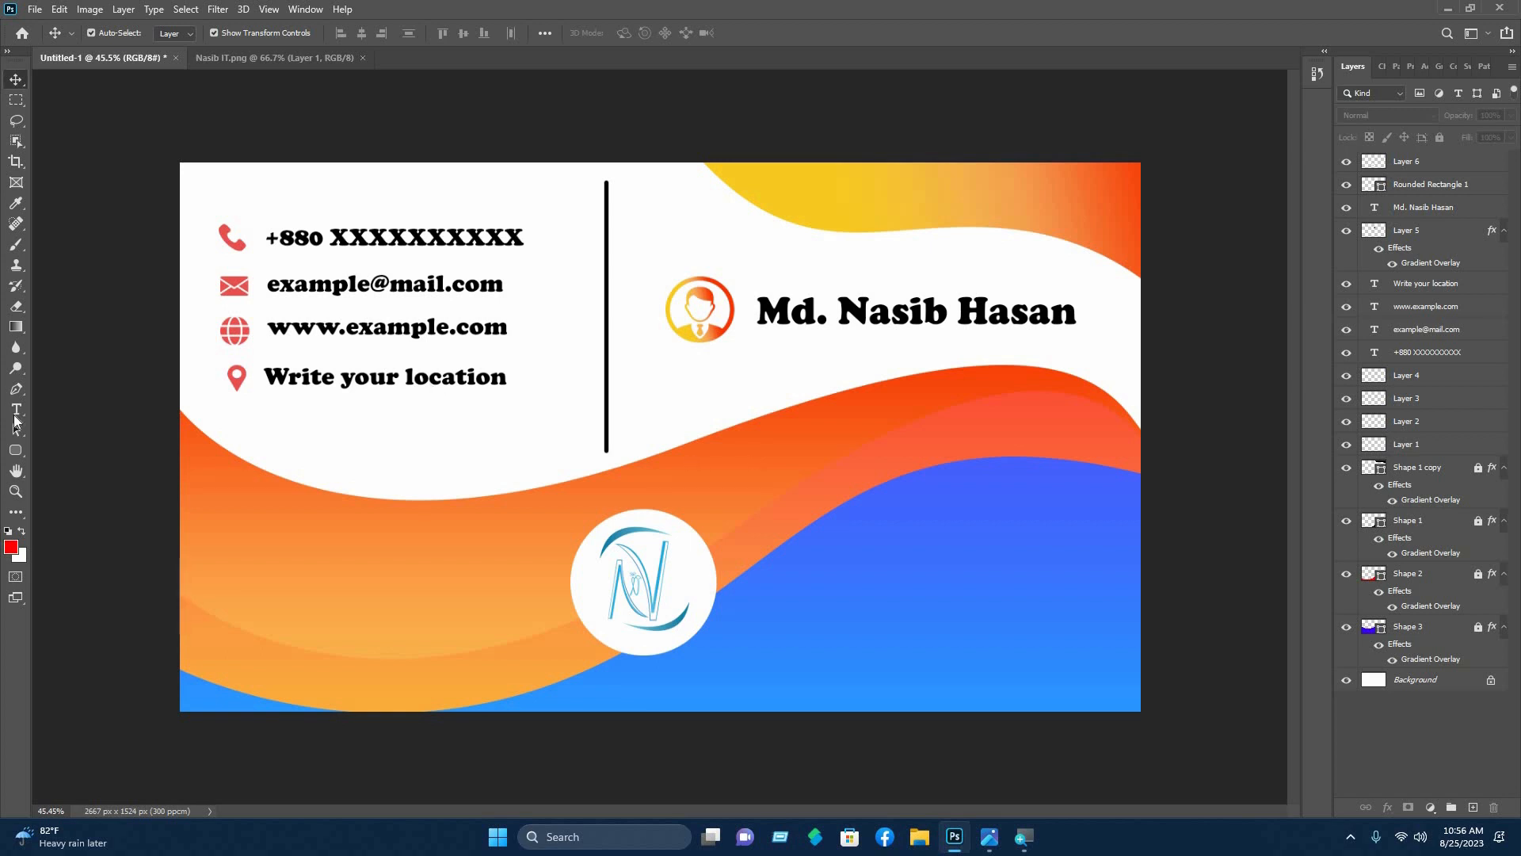
- Type 'Nasib IT' below the logo and colour it orange f85016
left_click(16, 411)
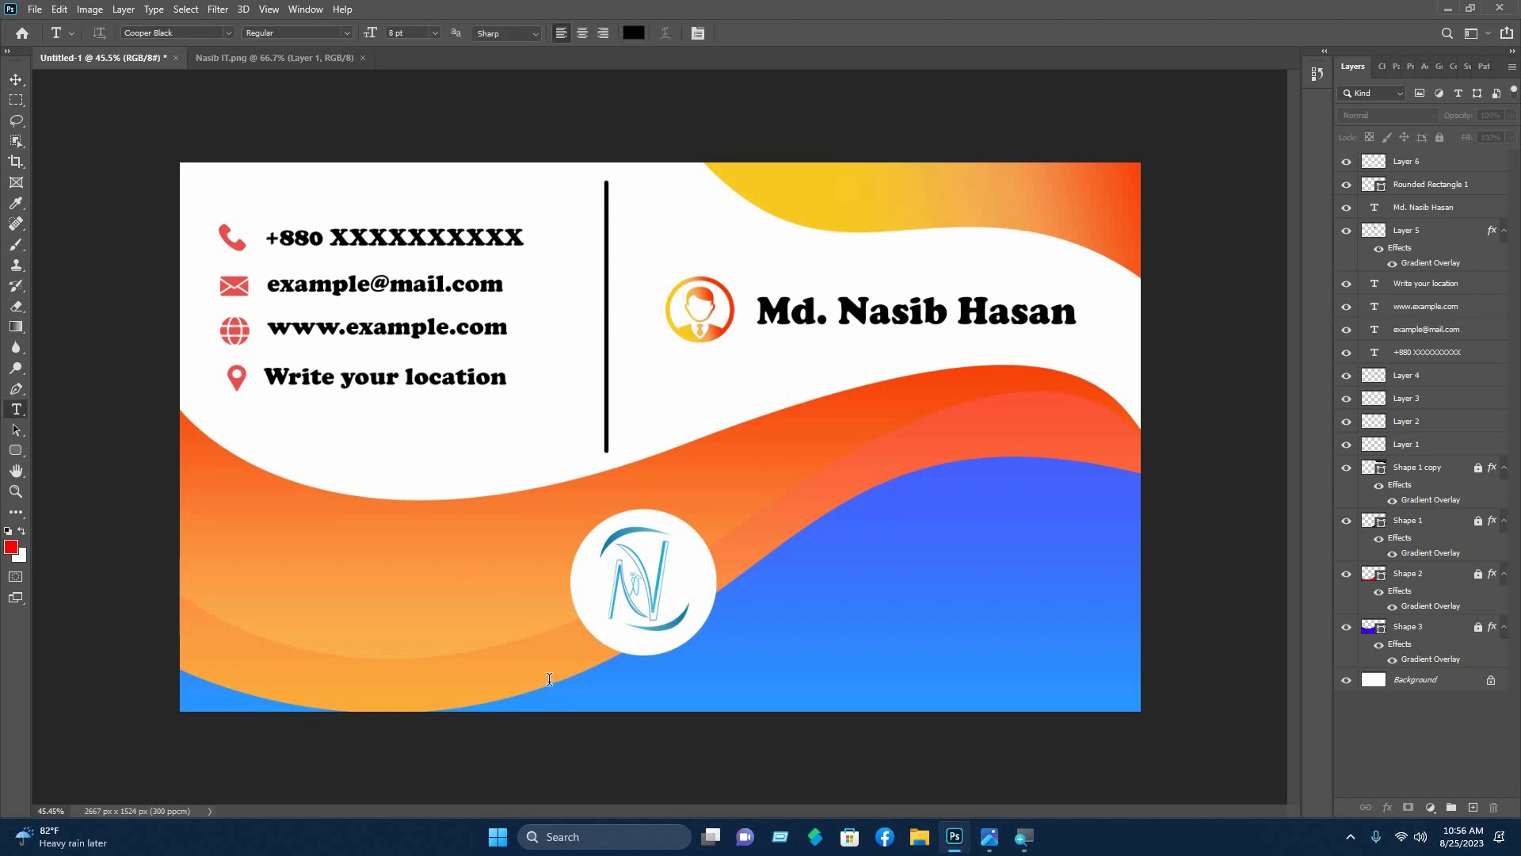
left_click(549, 679)
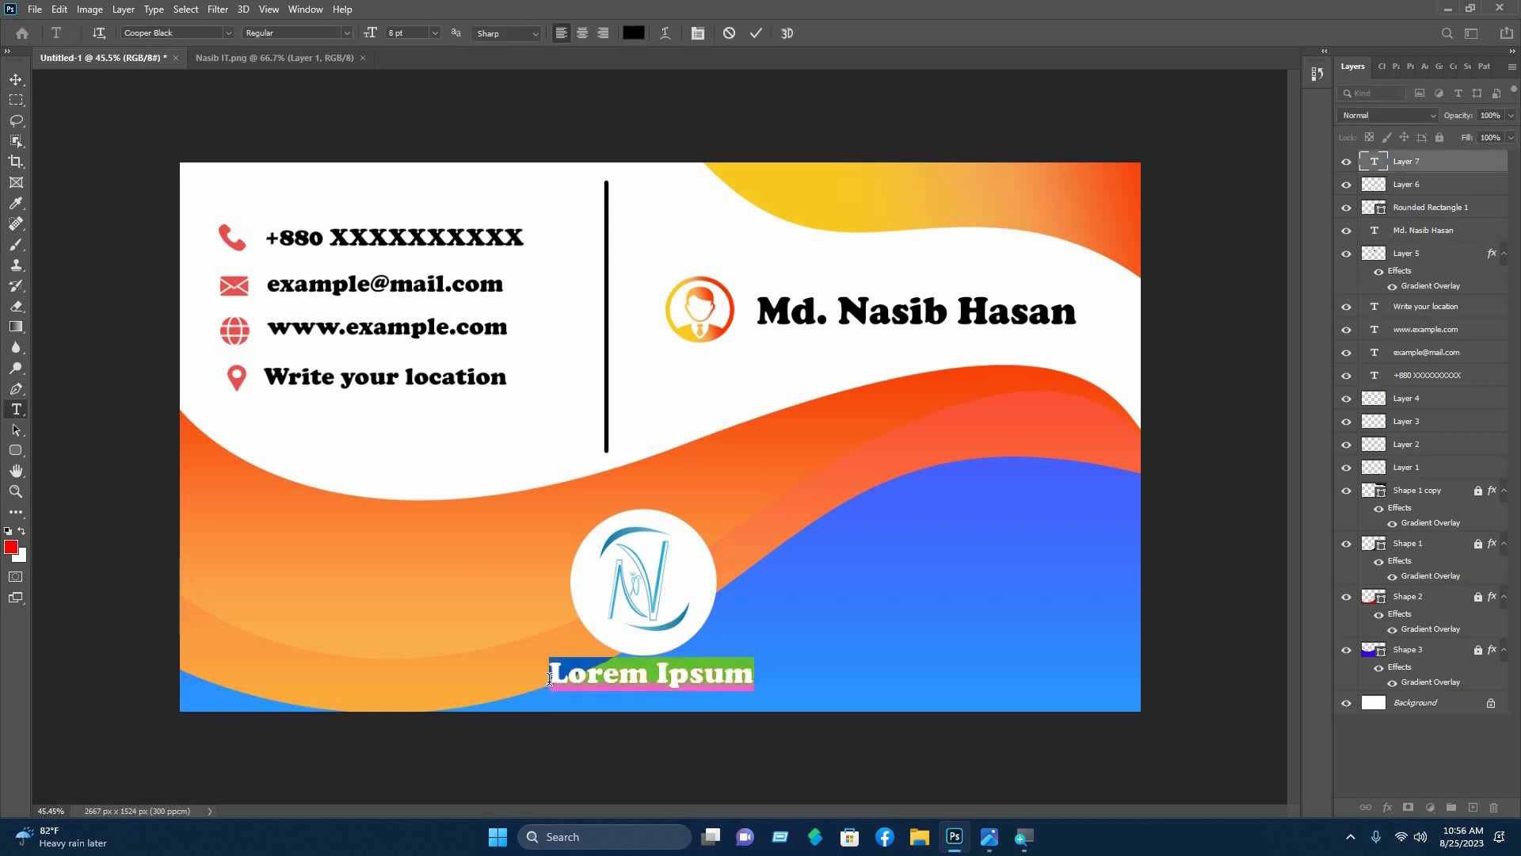
type("Nas")
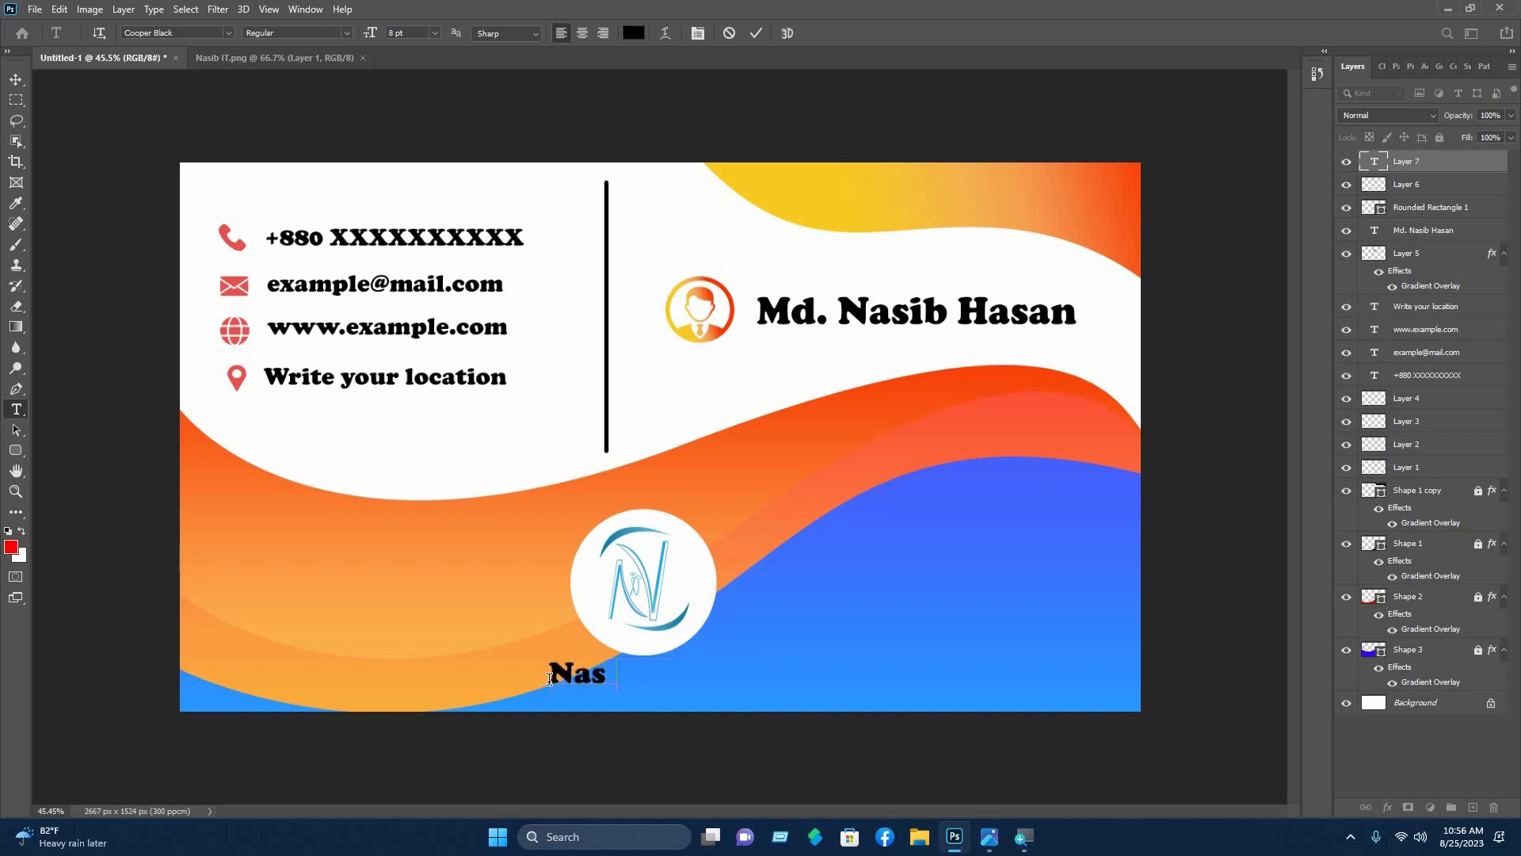
type("ib IT")
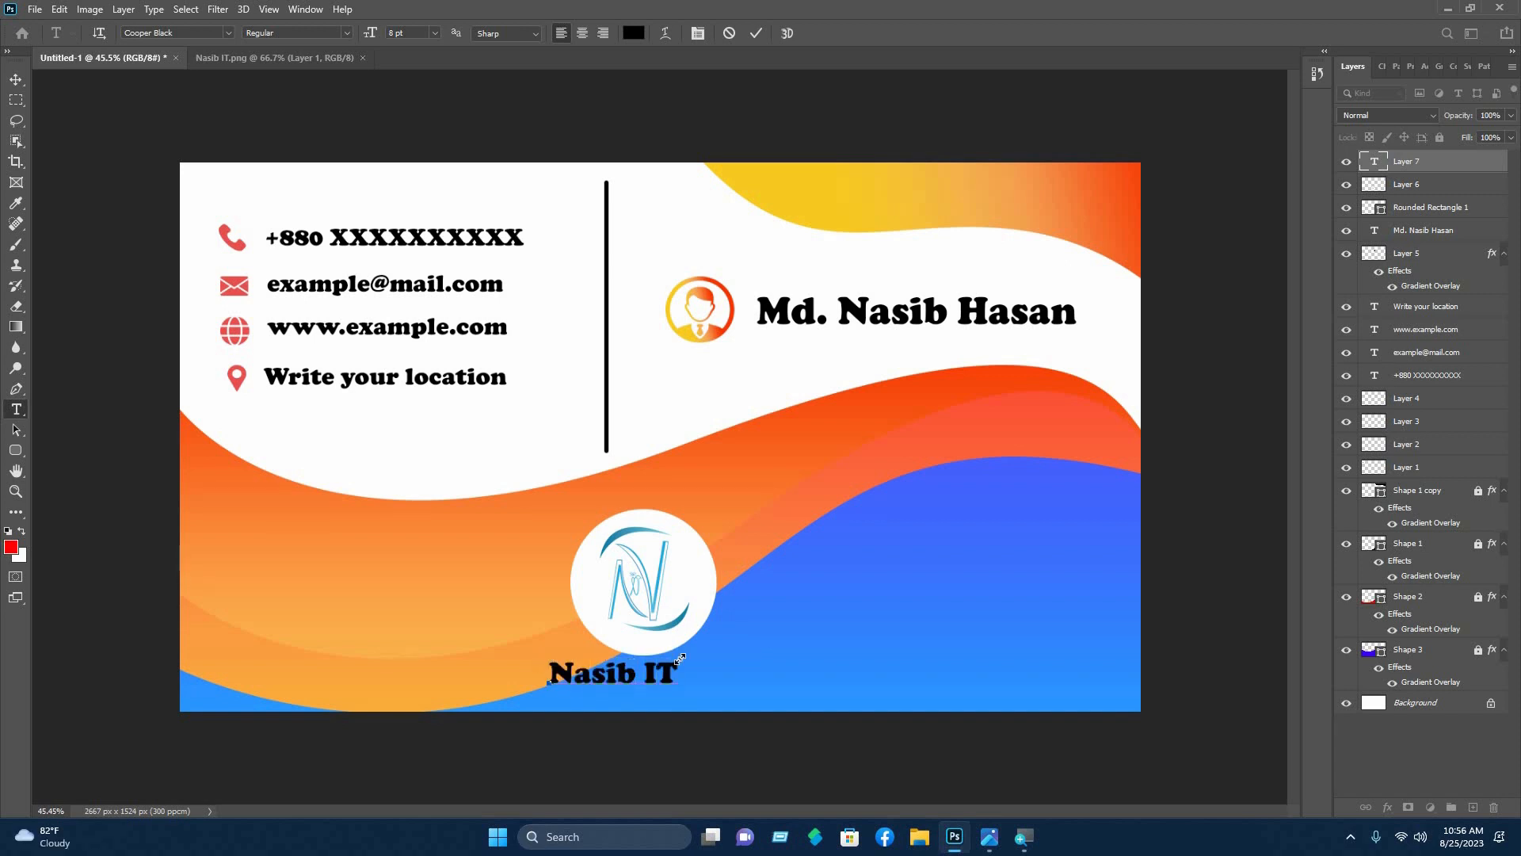
key("ctrl+a")
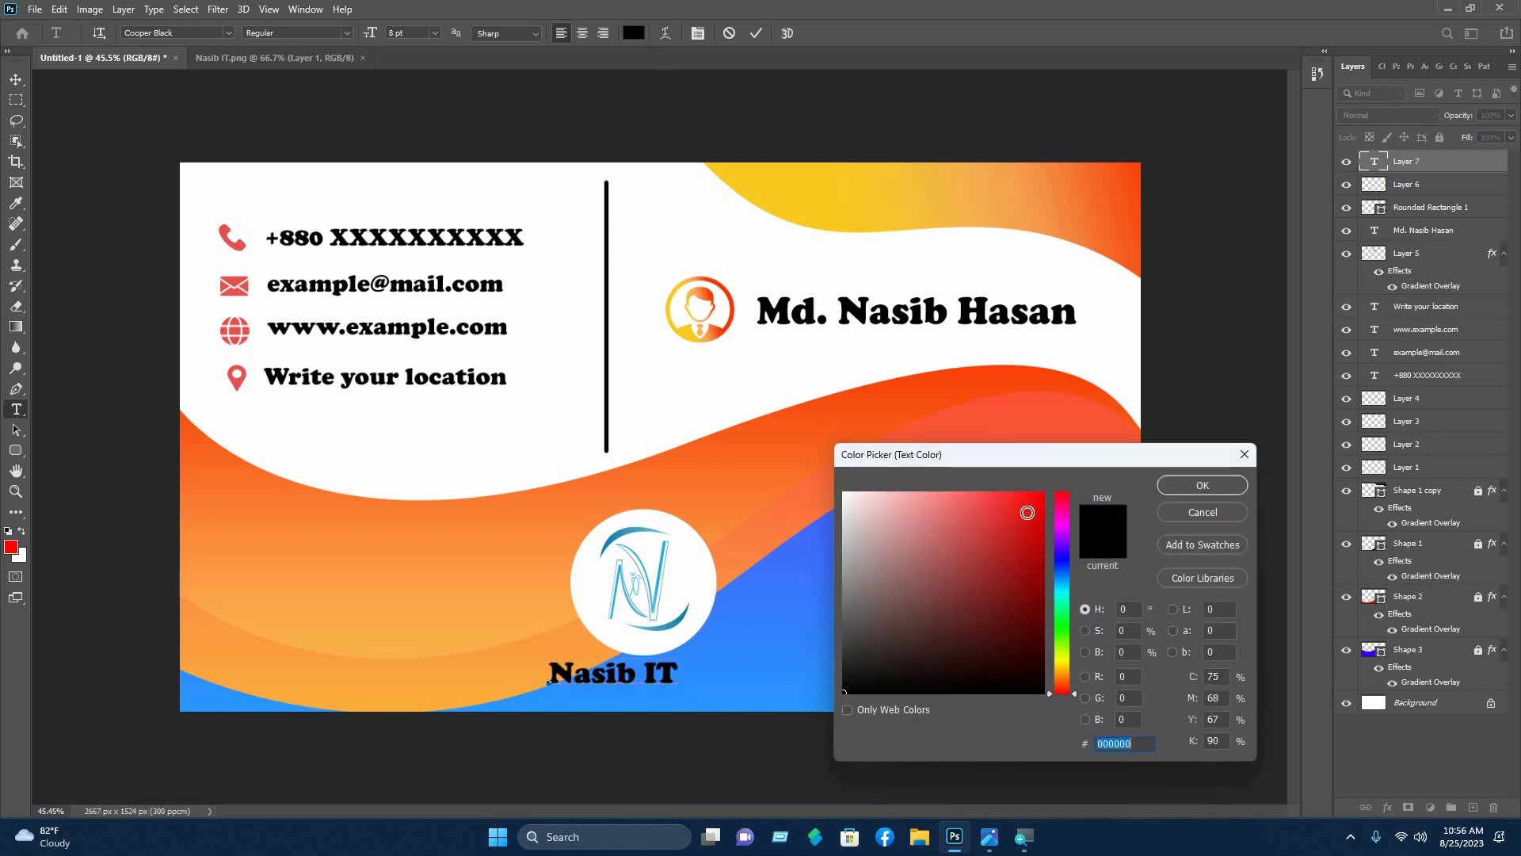
left_click(595, 439)
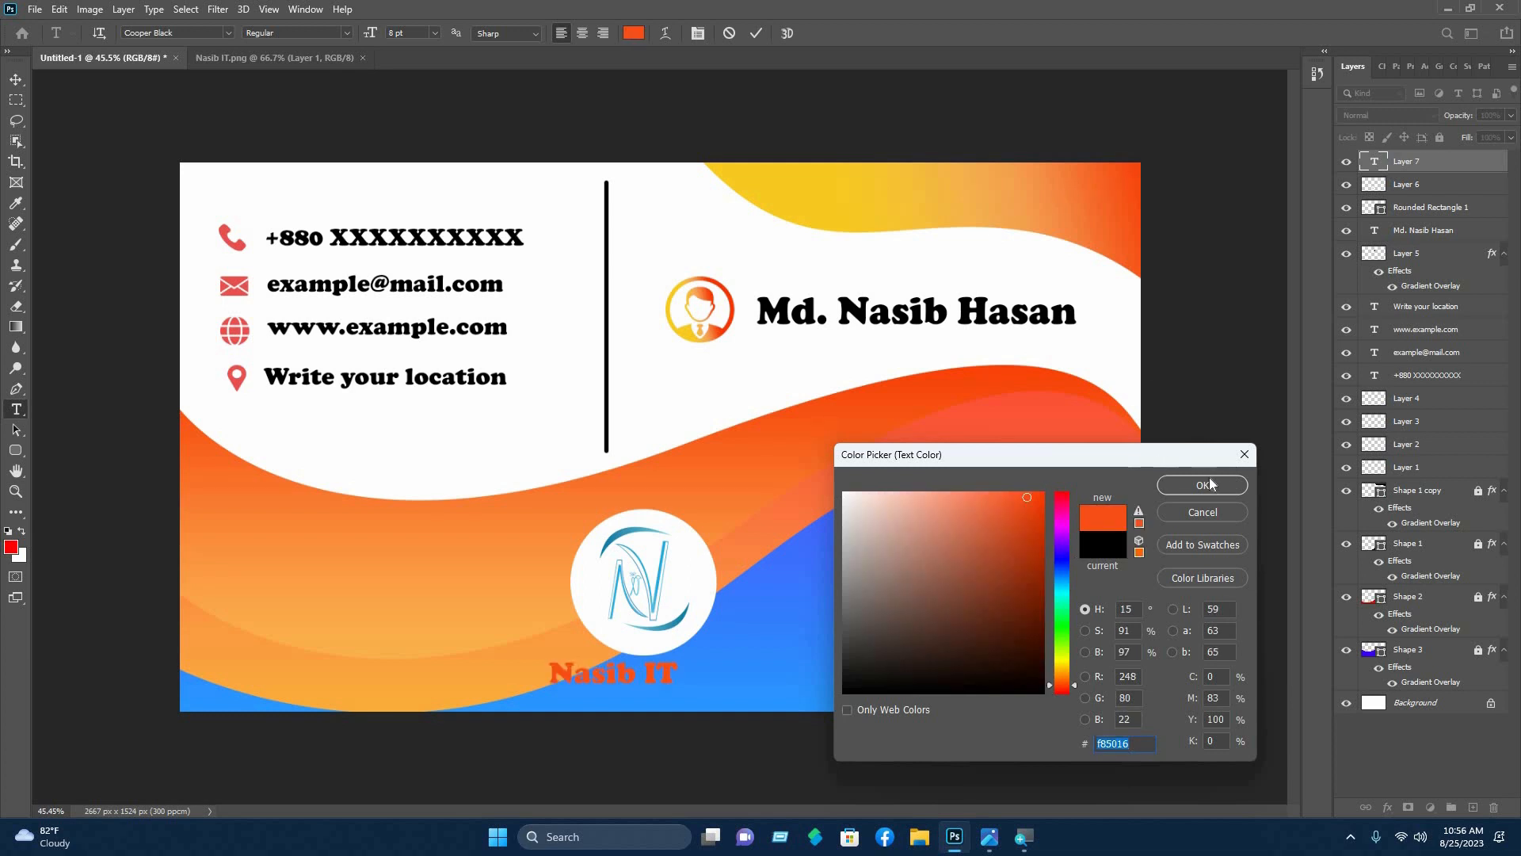
key("Return")
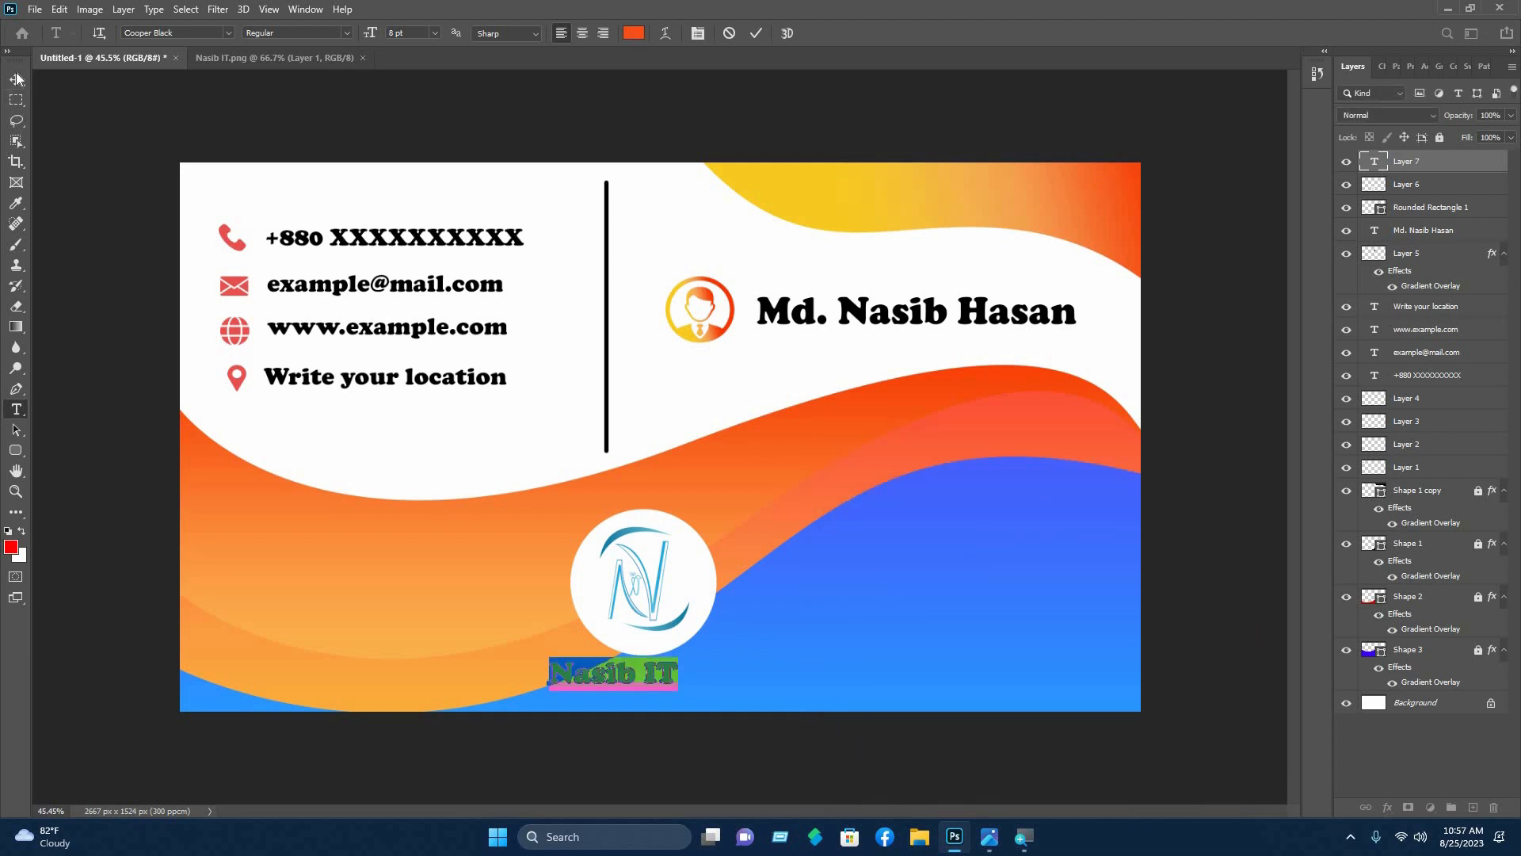
- Enlarge the Nasib IT text so it spans the circle's width beneath the logo
left_click(16, 80)
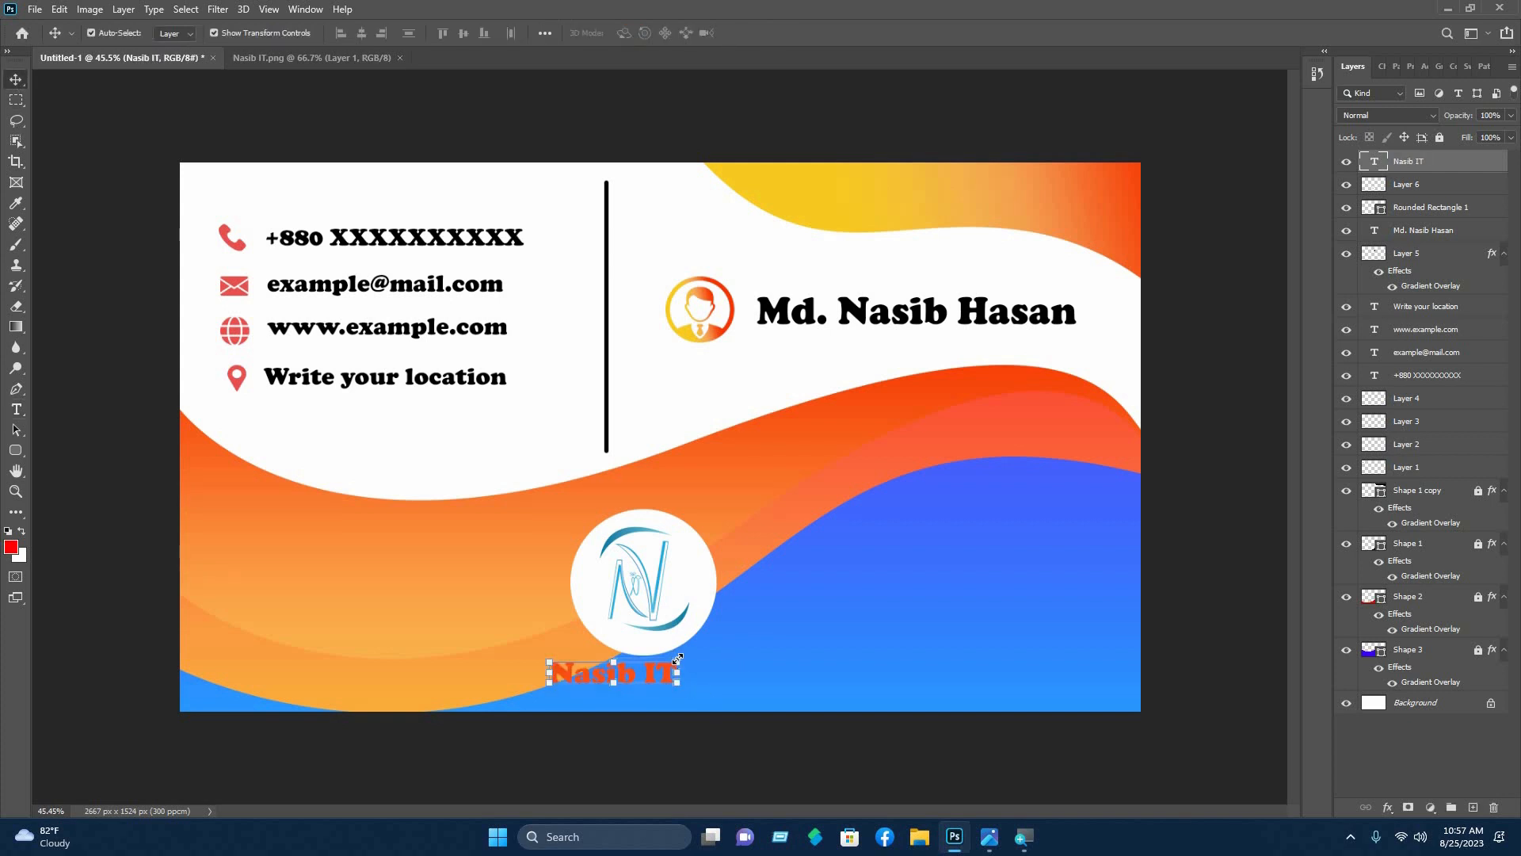
mouse_move(677, 660)
left_mouse_down()
mouse_move(722, 641)
mouse_move(662, 691)
mouse_move(723, 663)
mouse_move(688, 680)
left_mouse_up()
left_click(1424, 163)
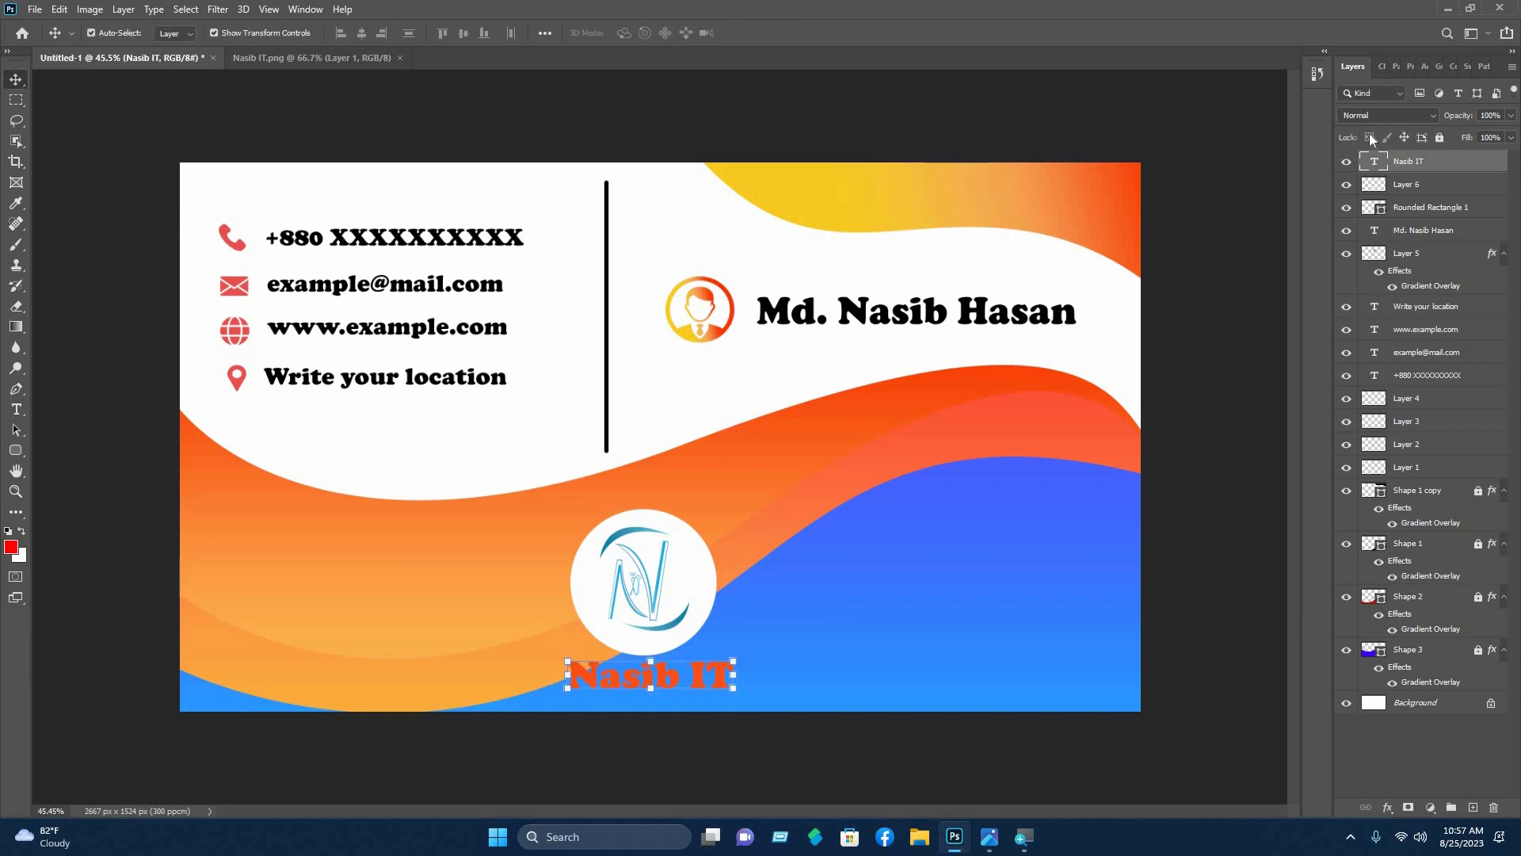
right_click(1424, 163)
- Add a white 6 px Stroke layer style to the orange Nasib IT text
left_click(1309, 120)
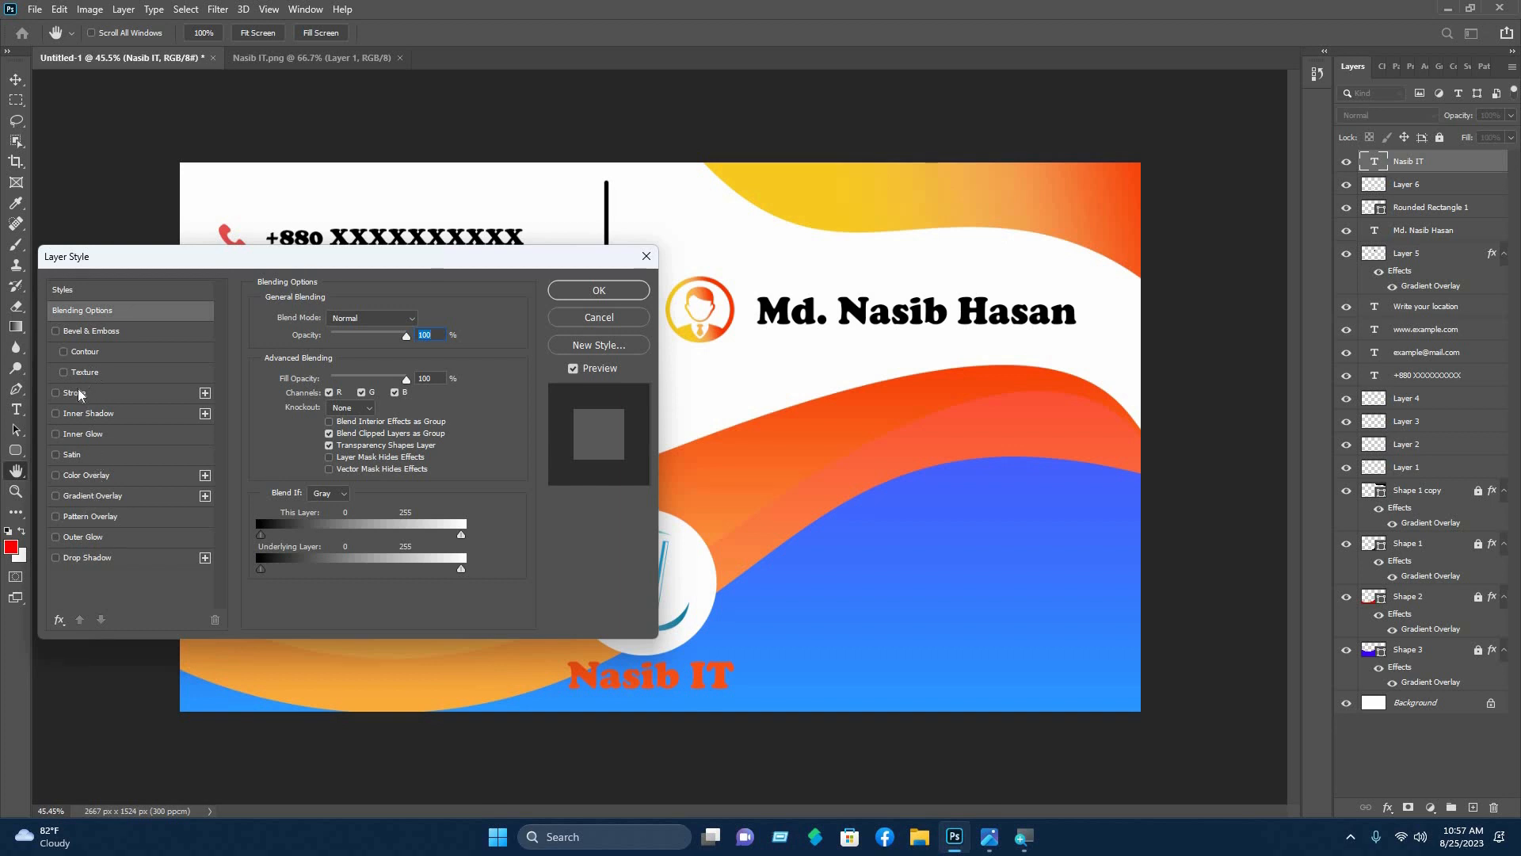
left_click(74, 392)
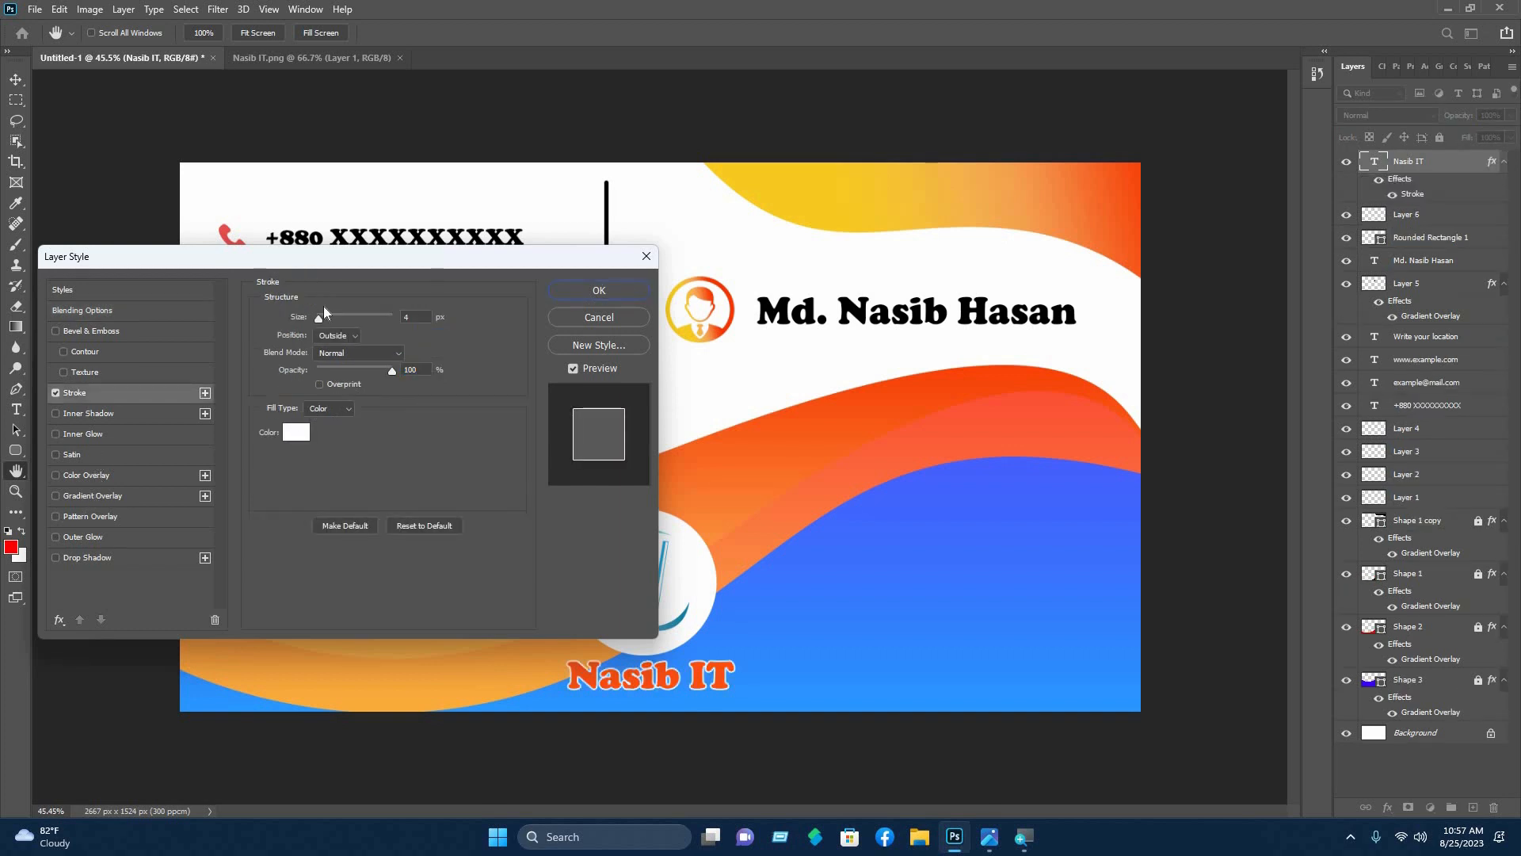
left_click_drag(321, 320, 322, 320)
left_click(296, 431)
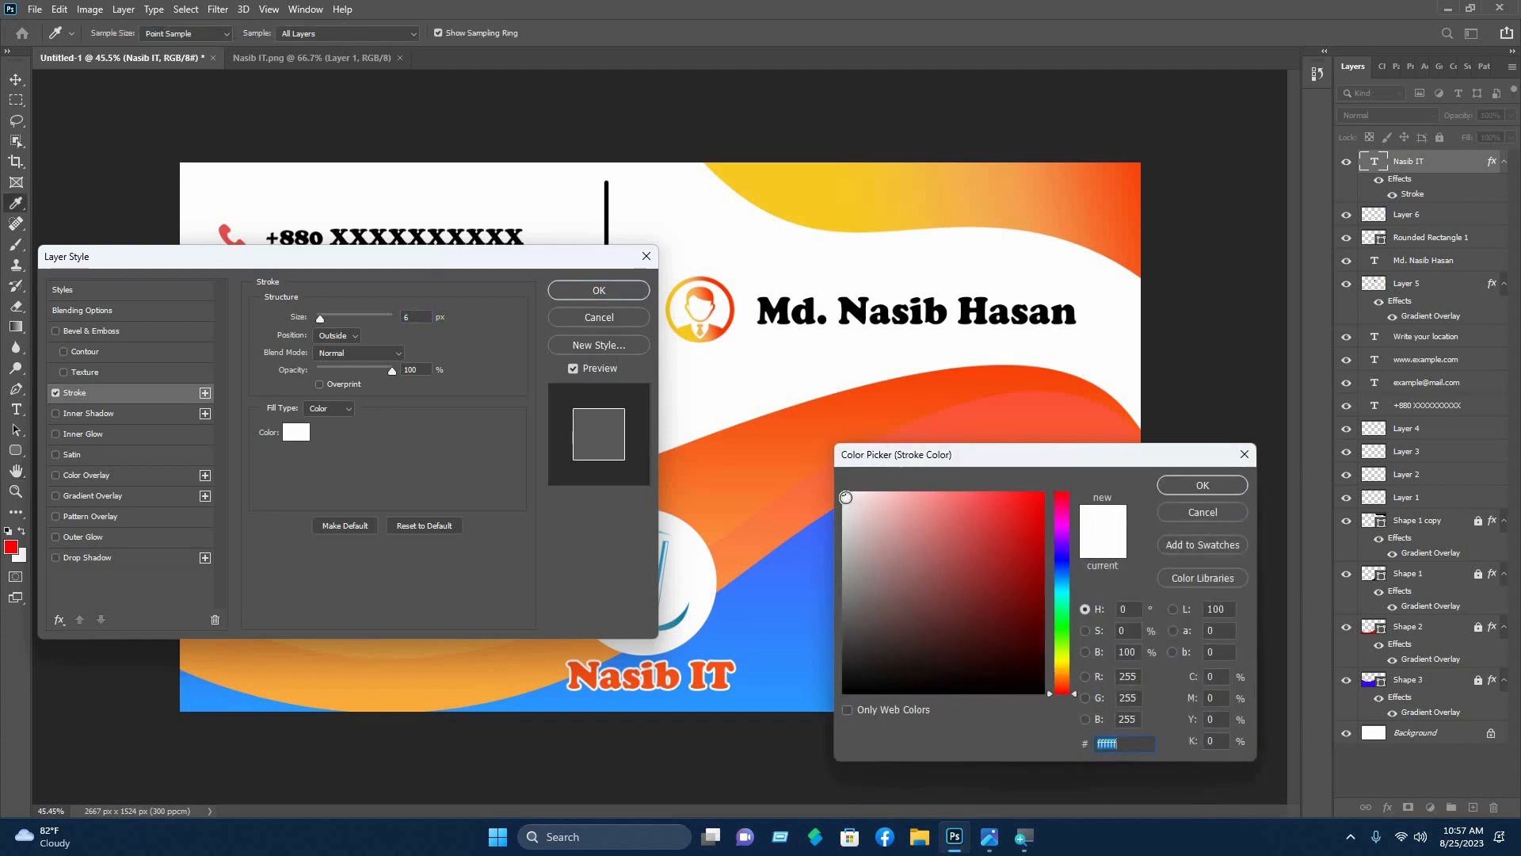
key("Return")
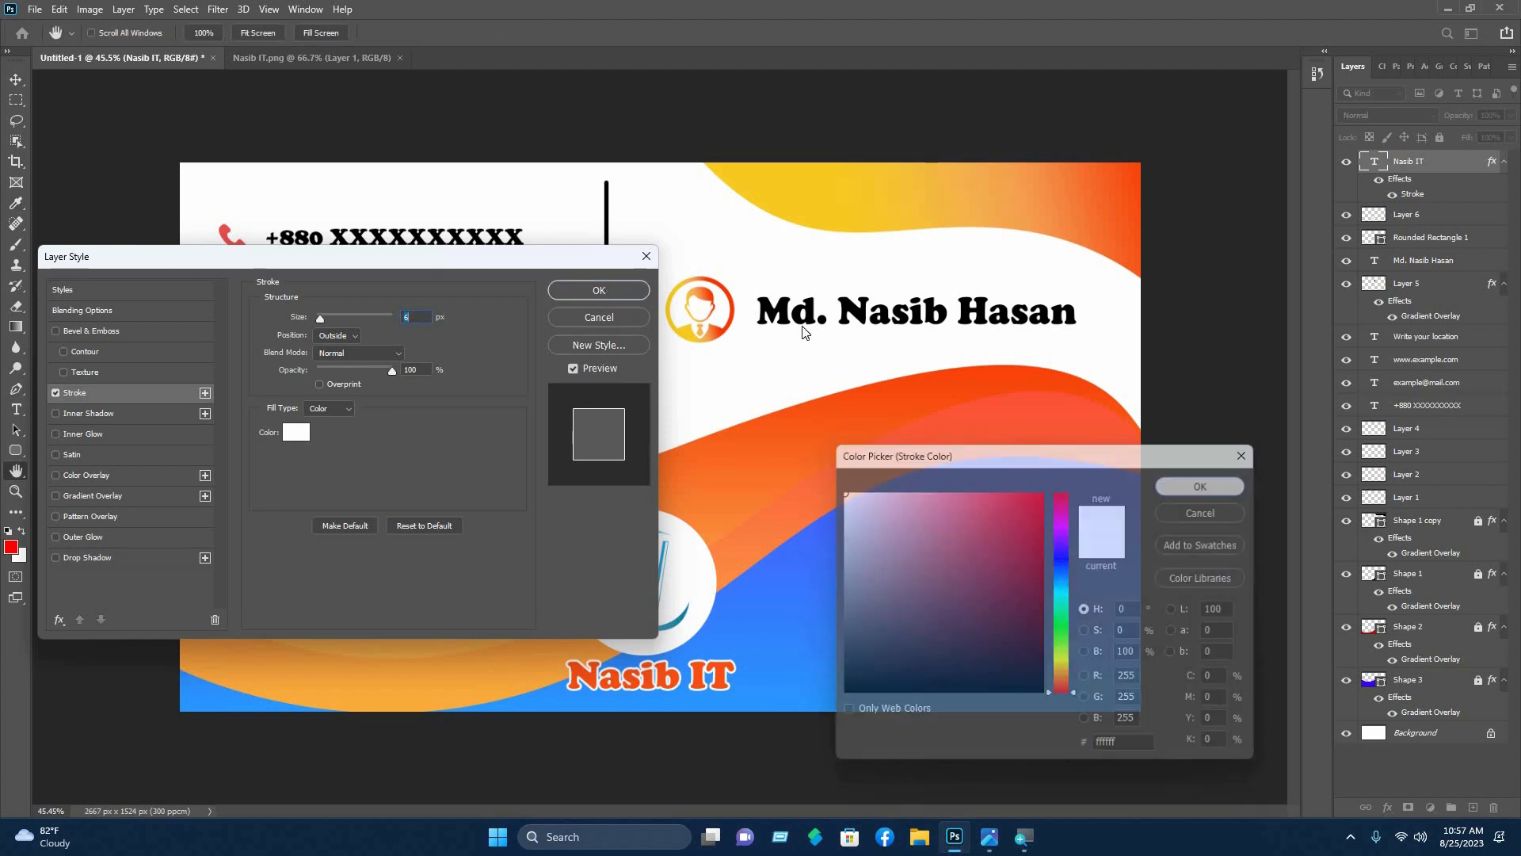
key("Return")
left_click(846, 662)
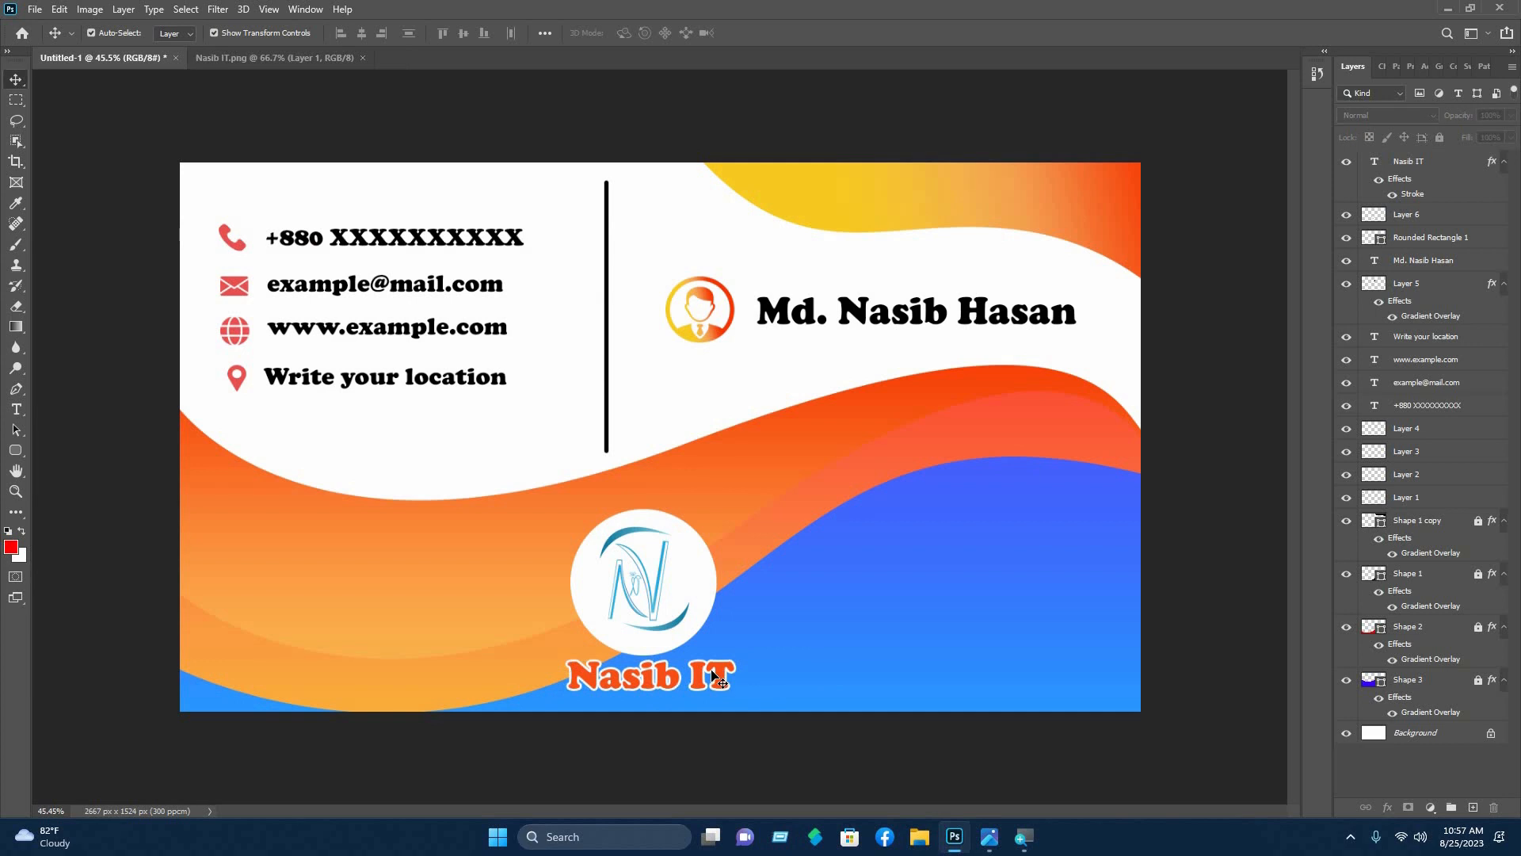
left_click(725, 680)
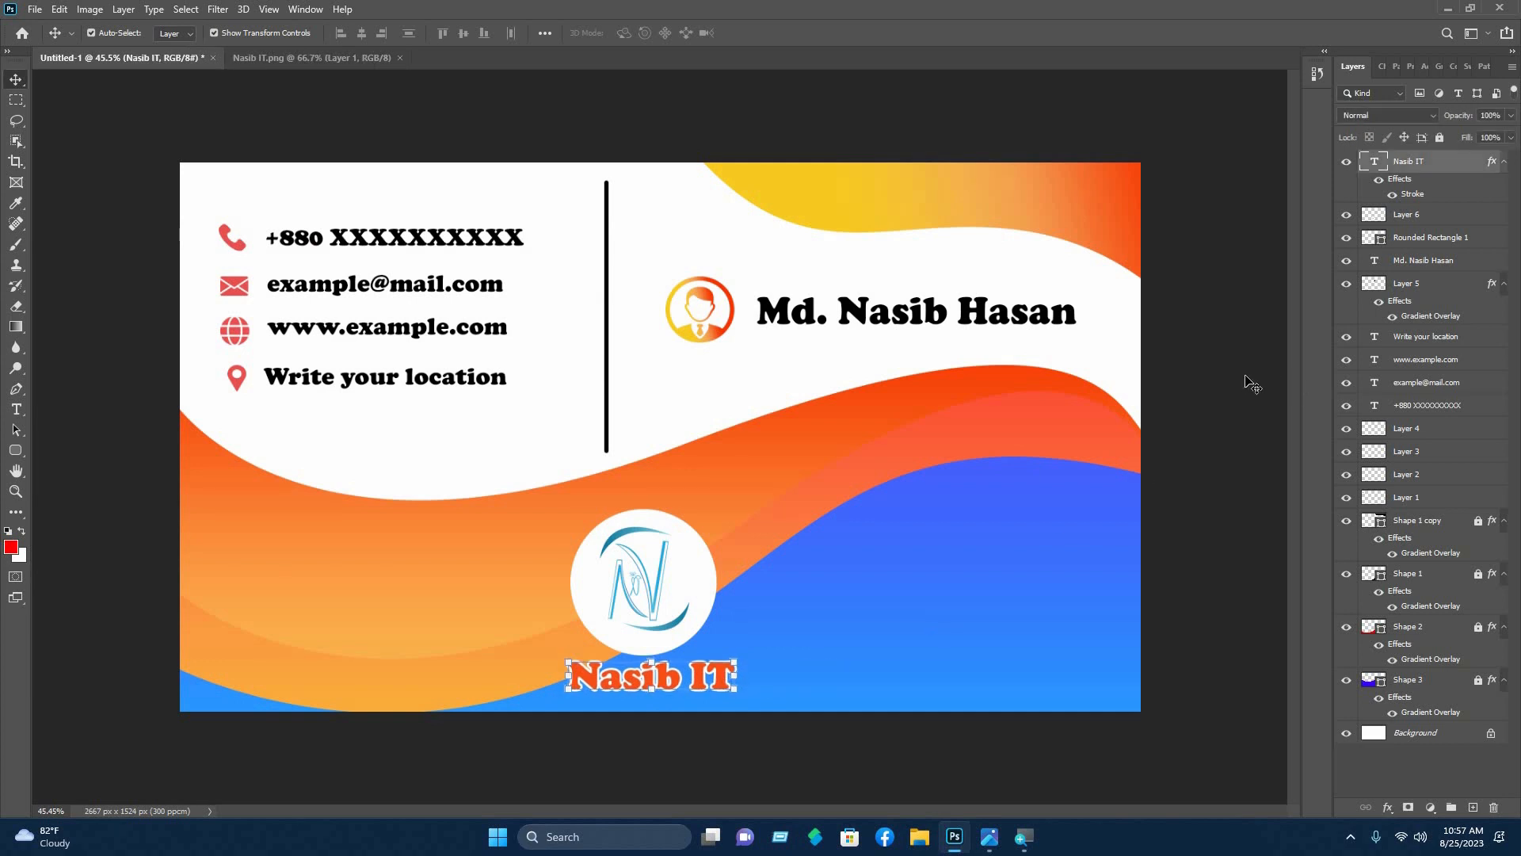
- Change the name heading's font to Berlin Sans FB Demi
left_click(1245, 375)
left_click(990, 315)
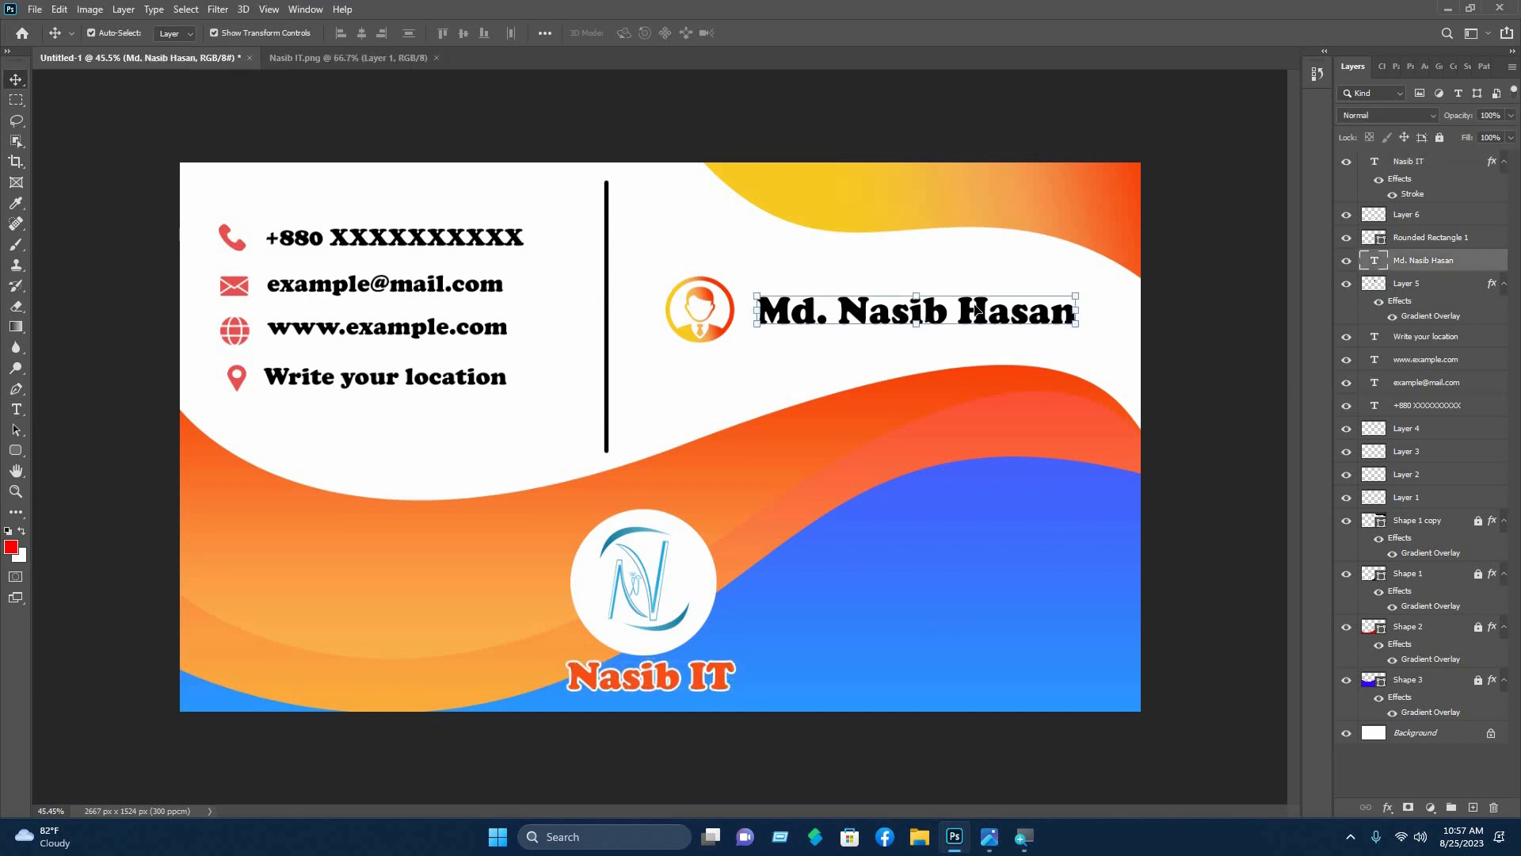
double_click(980, 311)
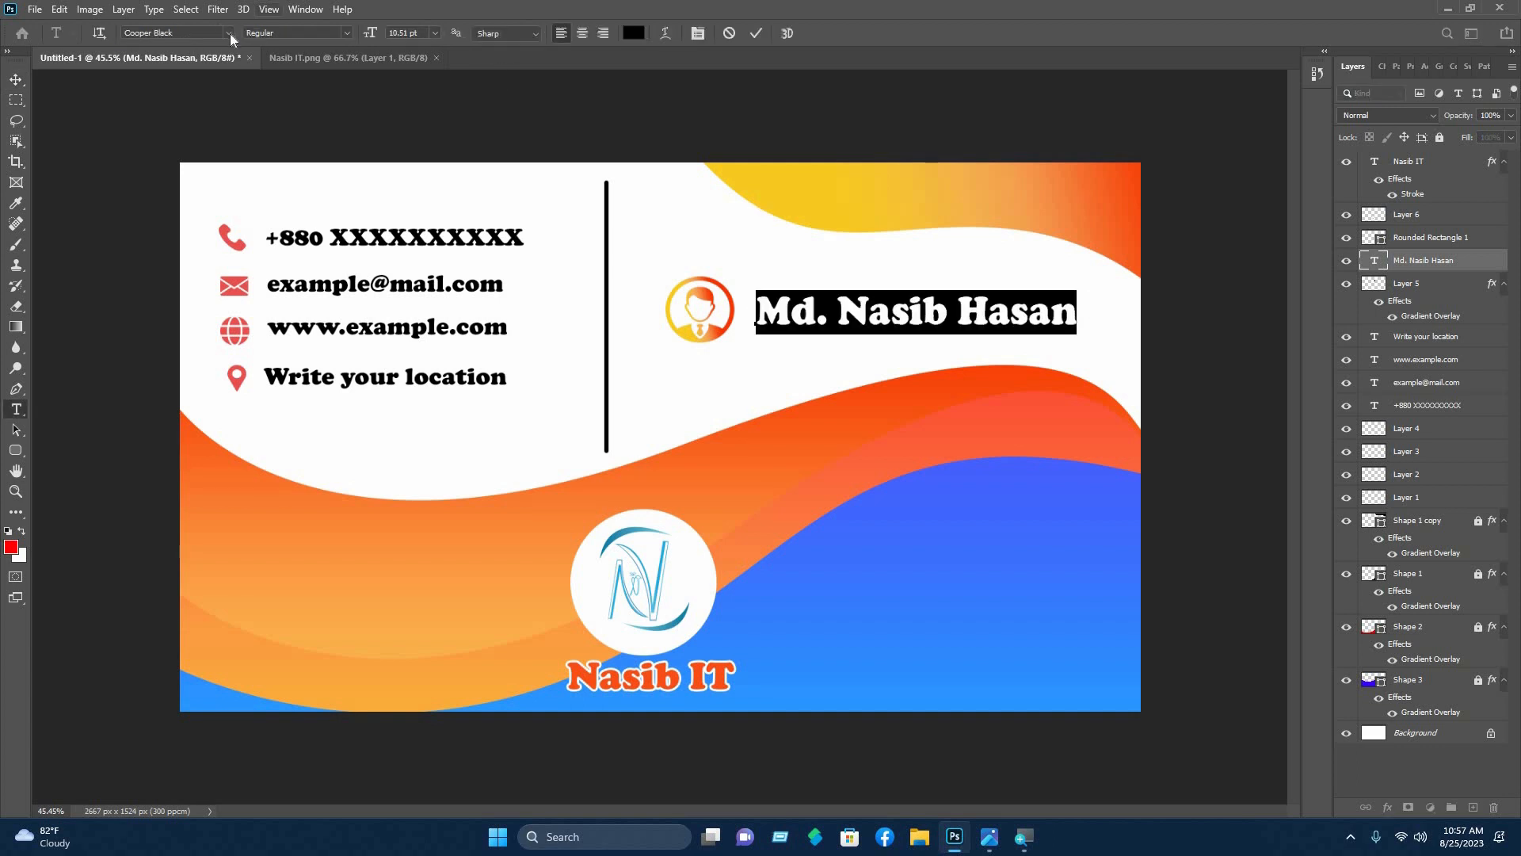
left_click(227, 32)
key("Down")
key("Down")
key("Down")
key("Down")
key("Down")
key("Down")
key("Down")
key("Down")
key("Down")
key("Down")
key("Down")
key("Down")
key("Down")
key("Down")
key("Down")
key("Down")
key("Down")
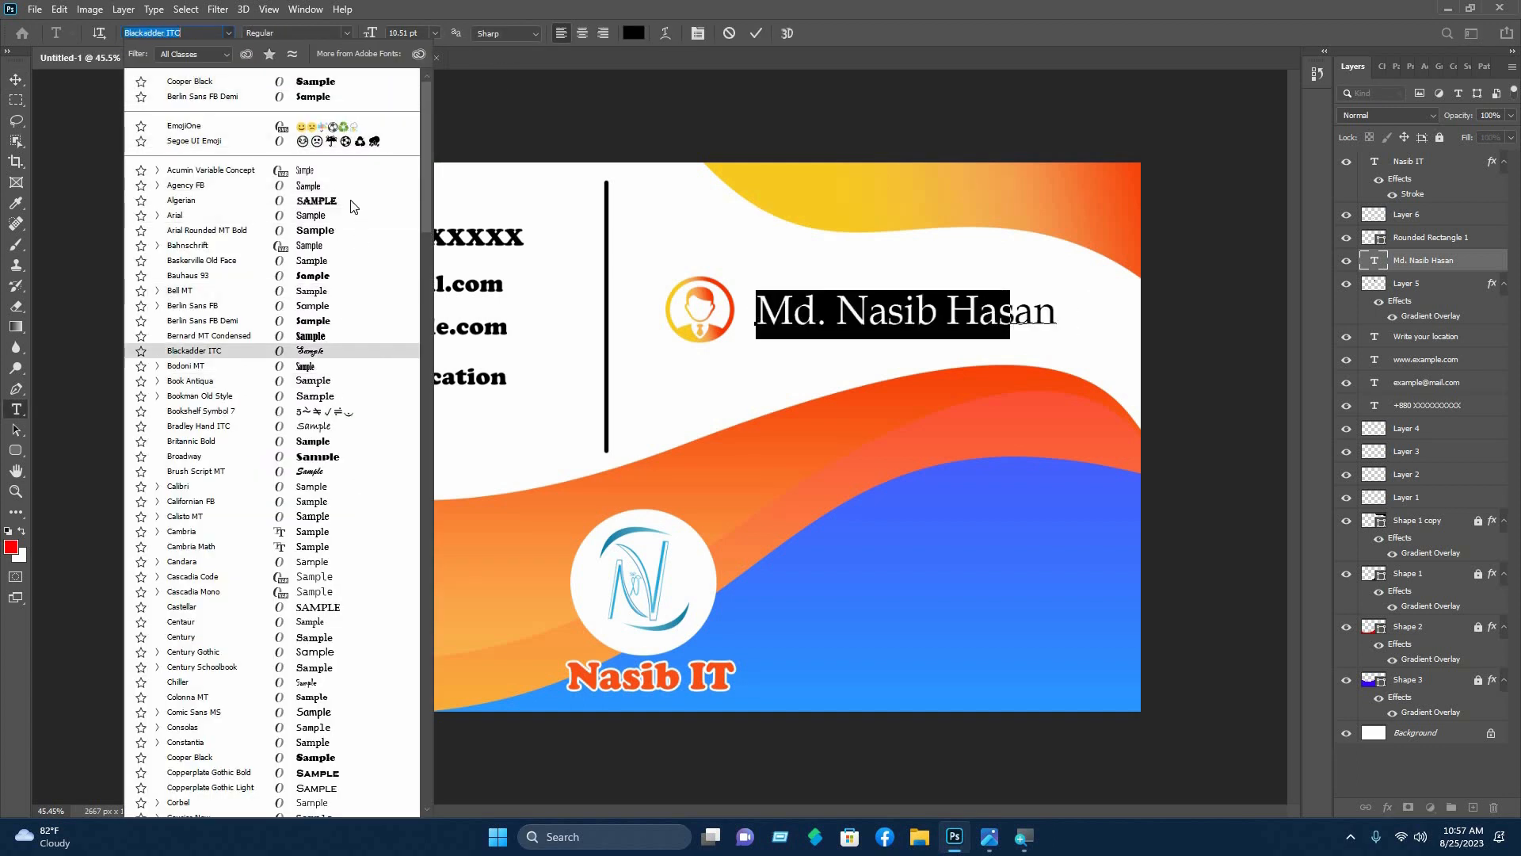
left_click(330, 318)
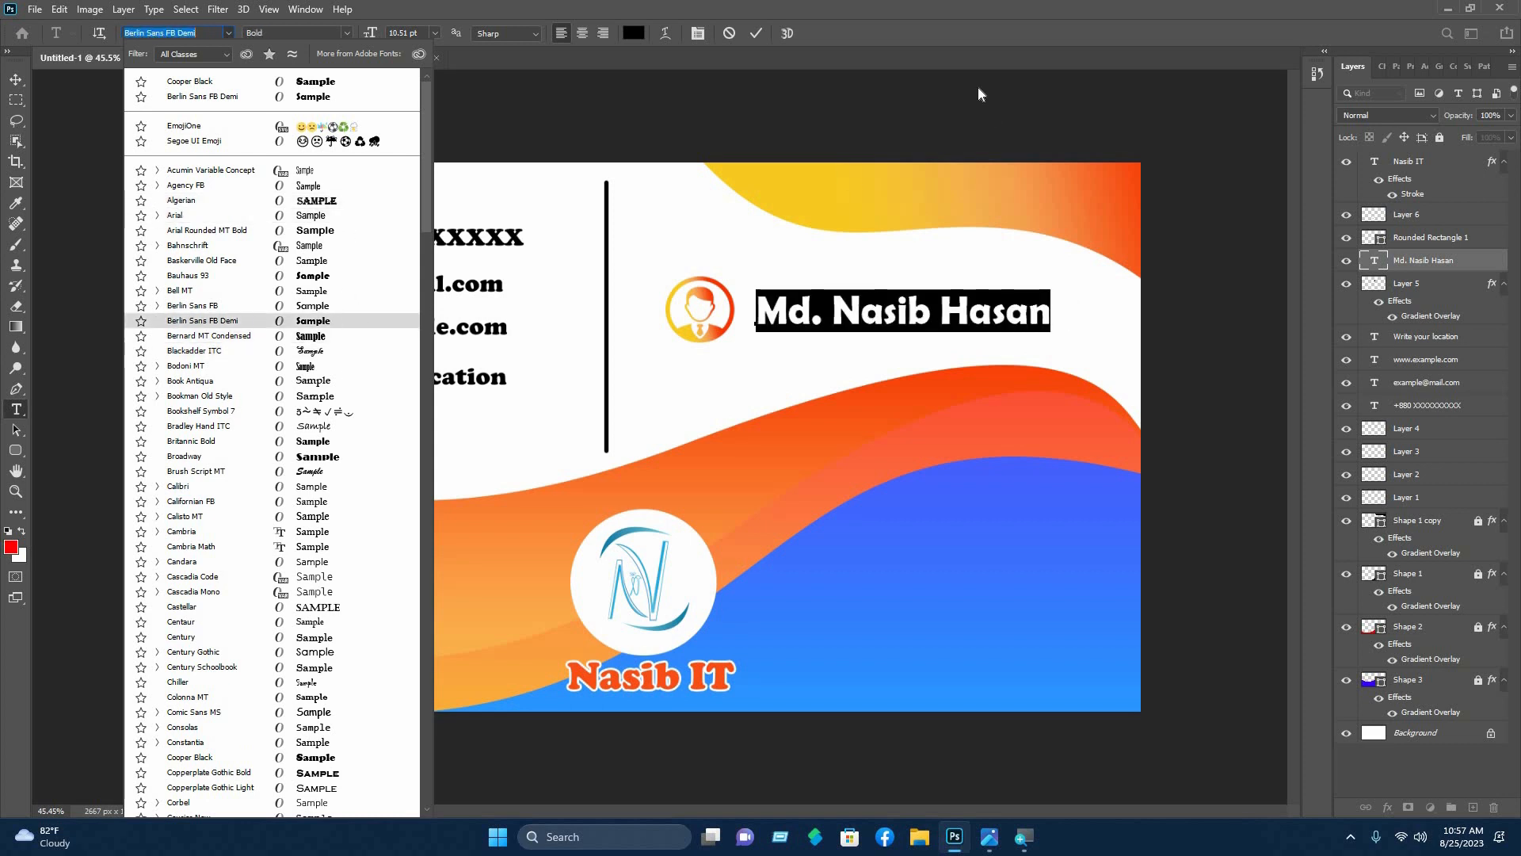
key("ctrl+Return")
key("v")
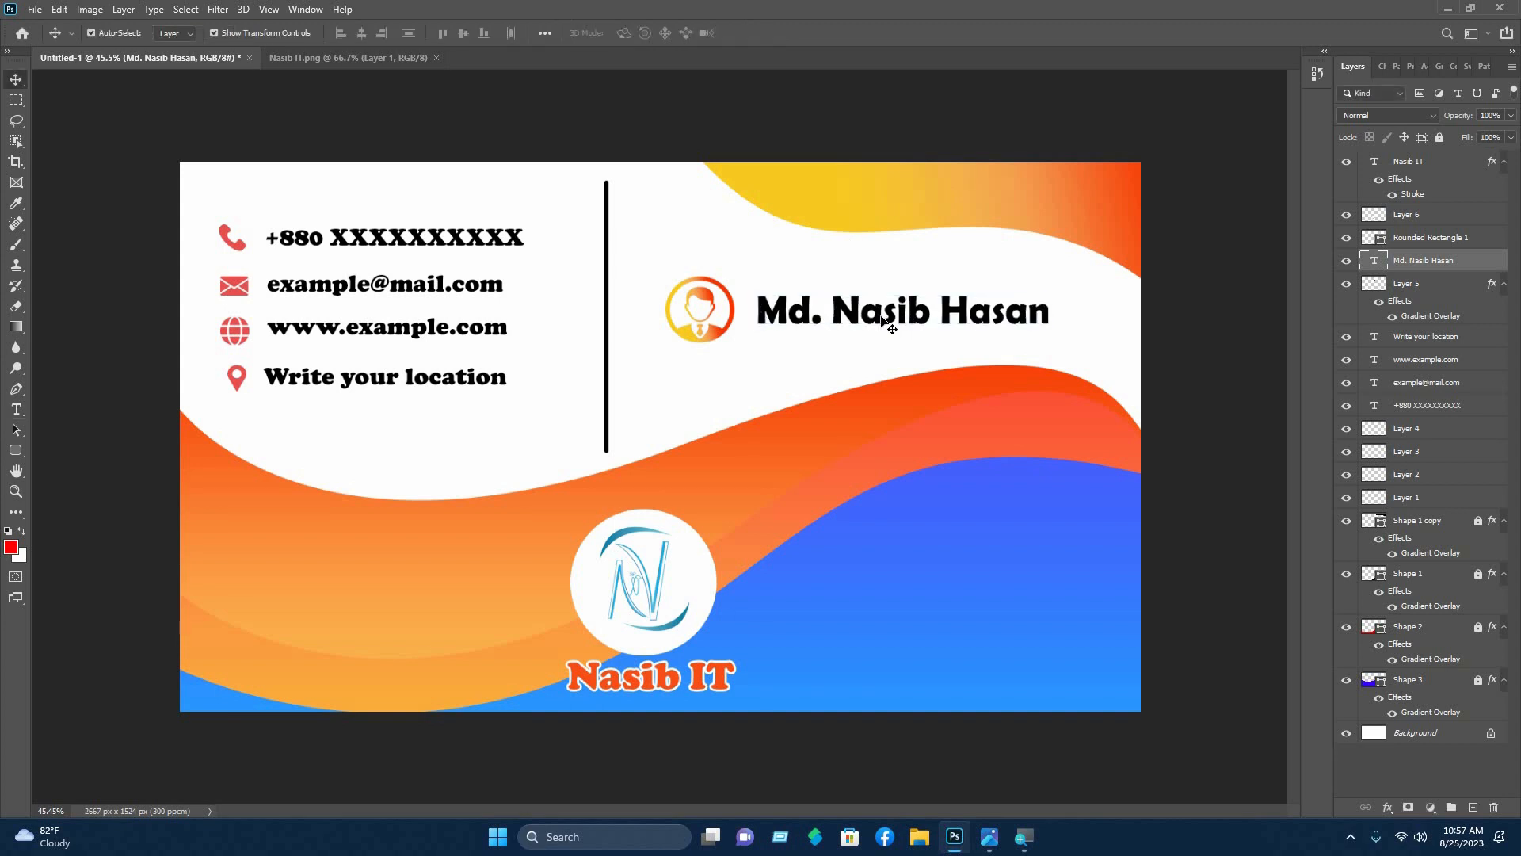
- Scale the name heading up to about 103% and commit the resize
left_click(887, 324)
left_click(758, 302)
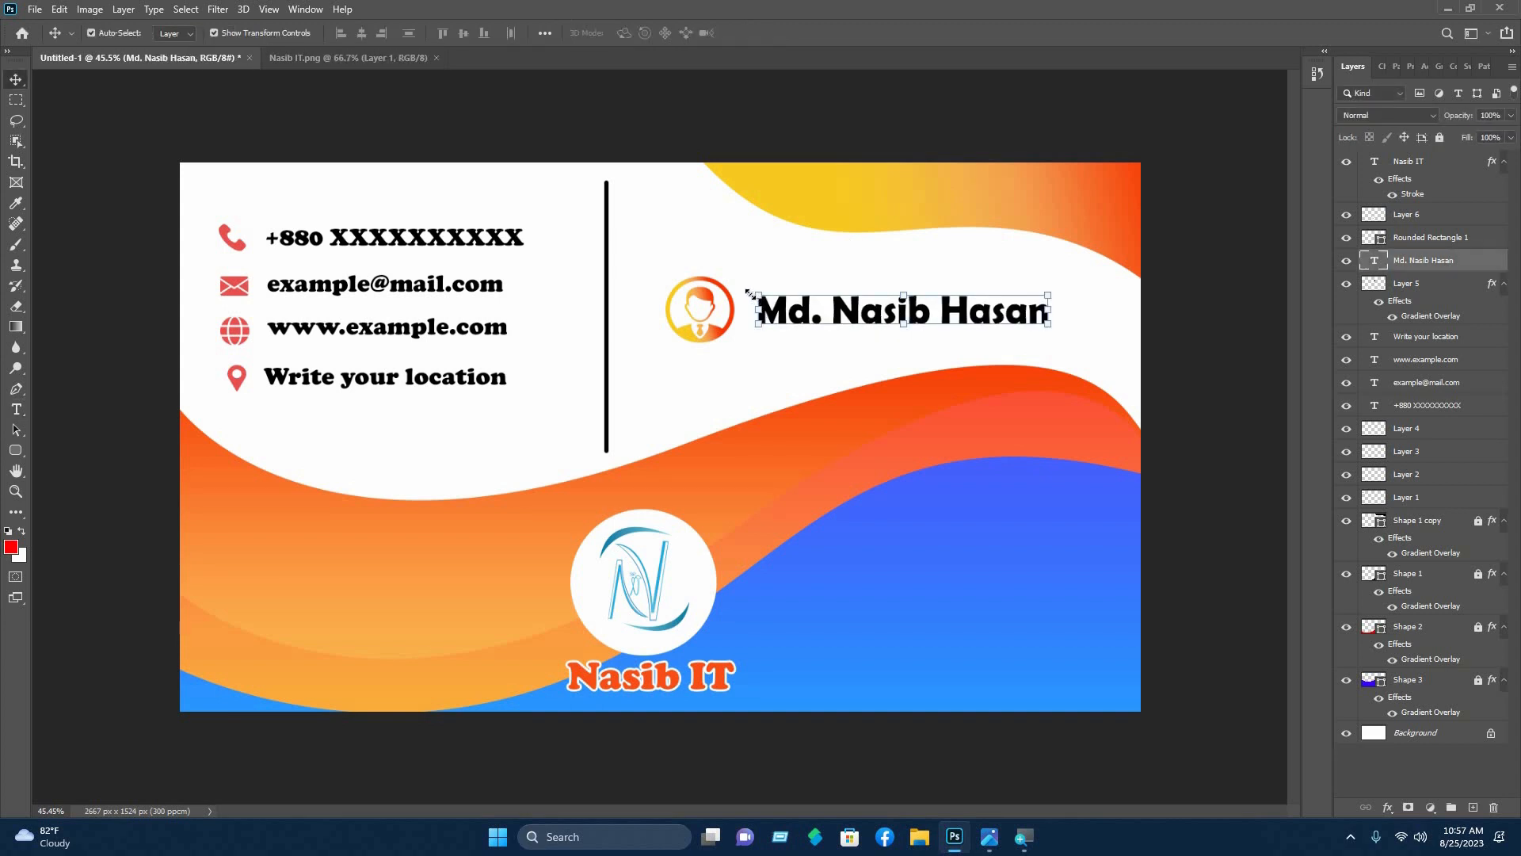
left_click_drag(762, 301, 748, 290)
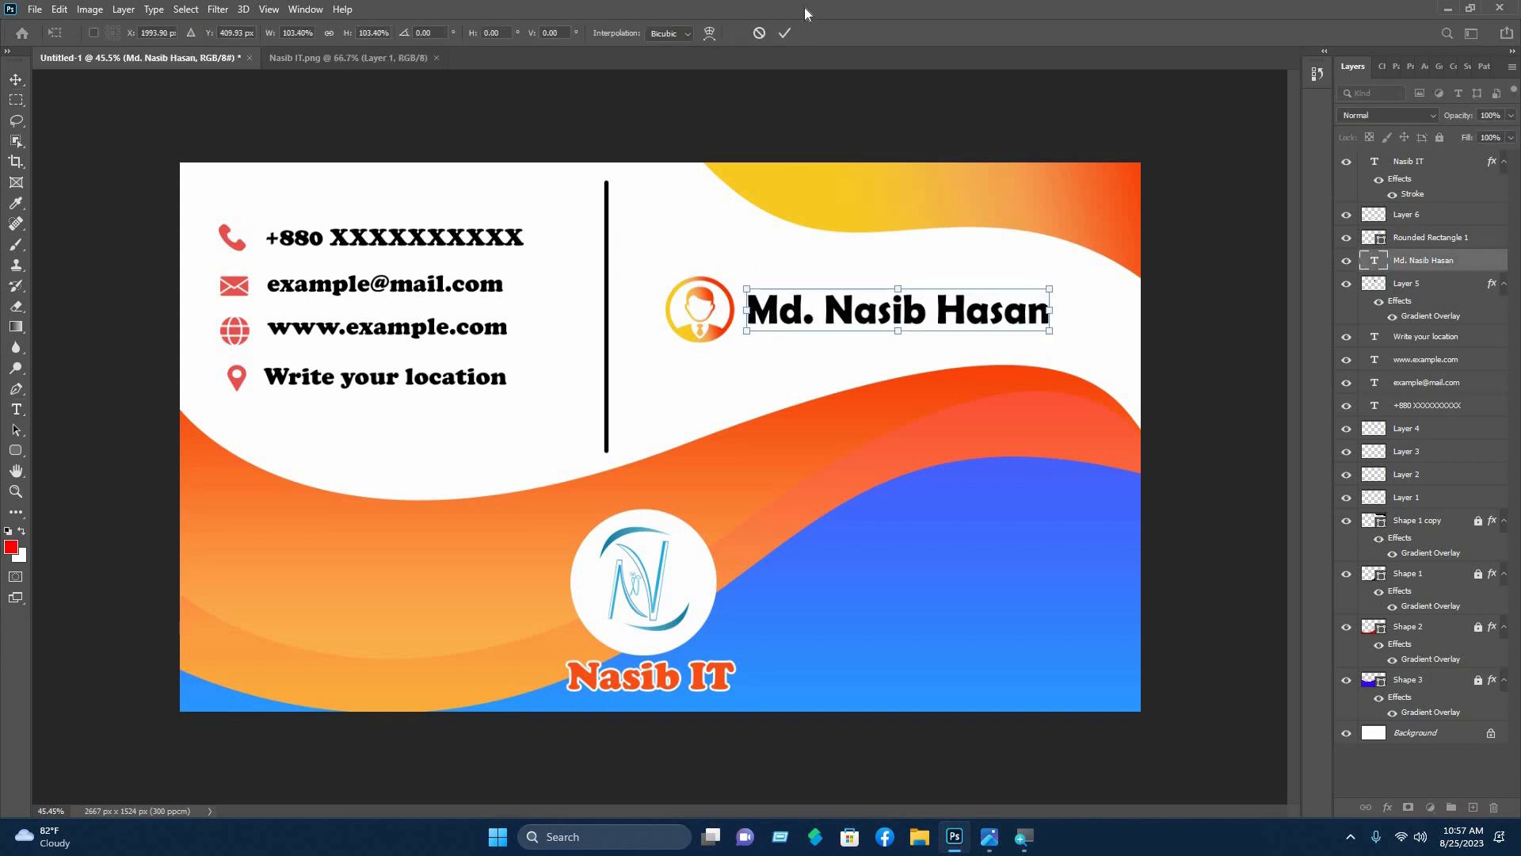
left_click(785, 34)
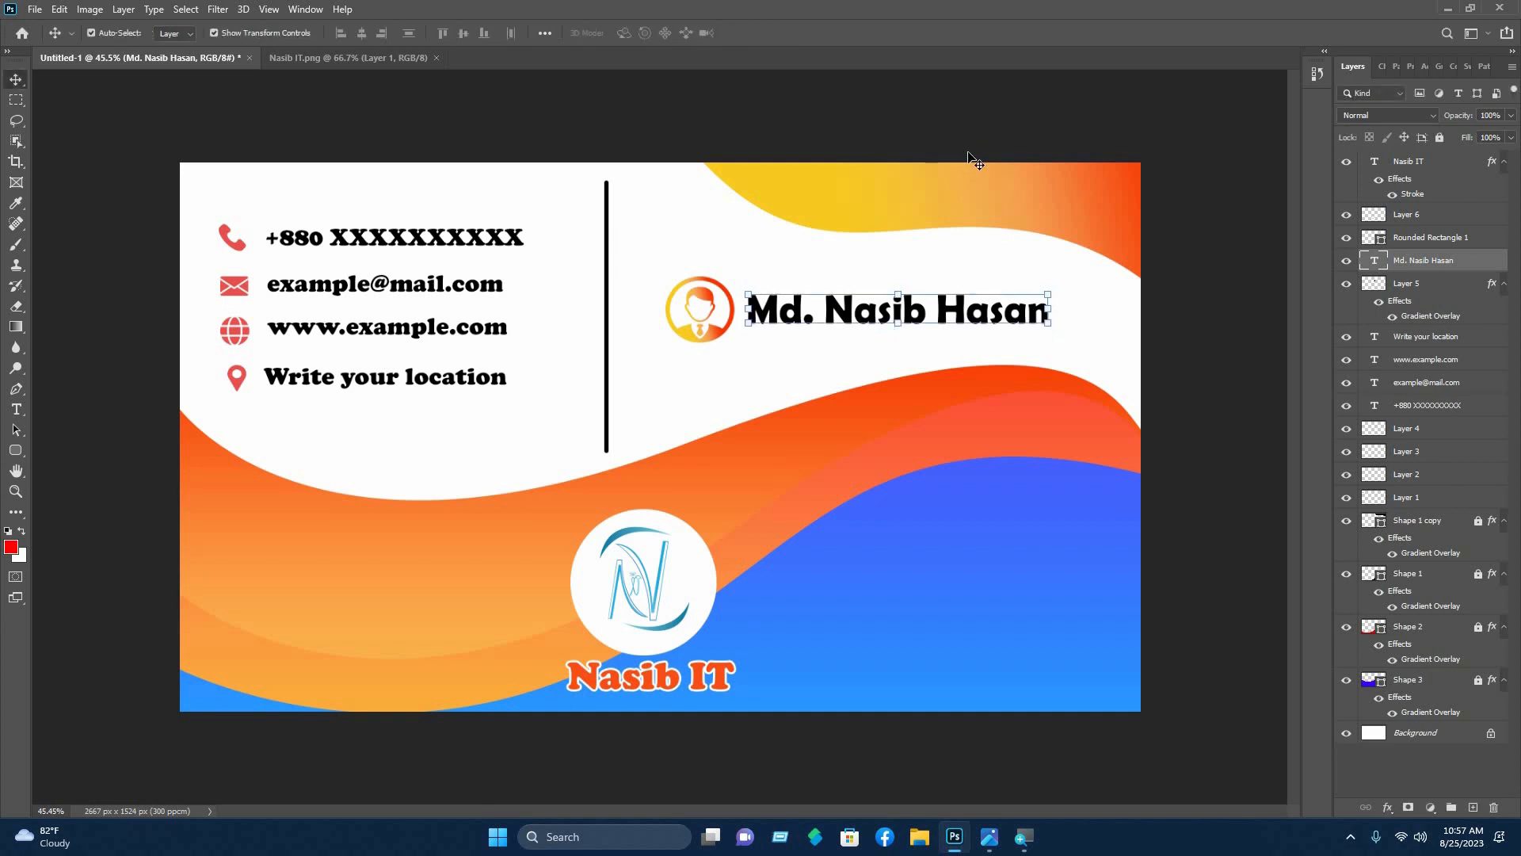
left_click(968, 156)
key("ctrl")
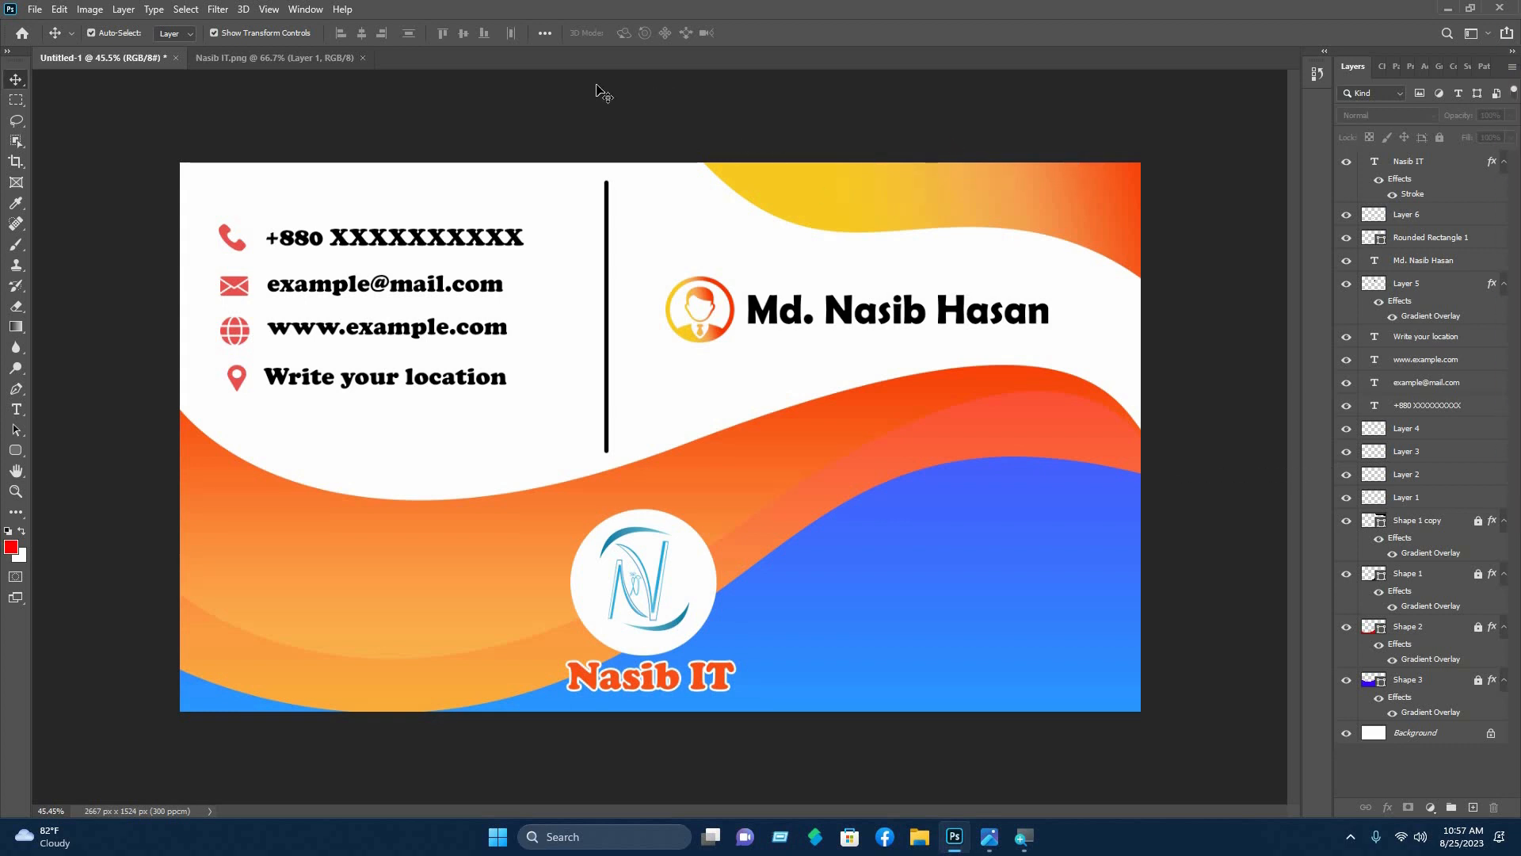
- Open the single business card mockup PSD file
left_click(35, 9)
left_click(71, 43)
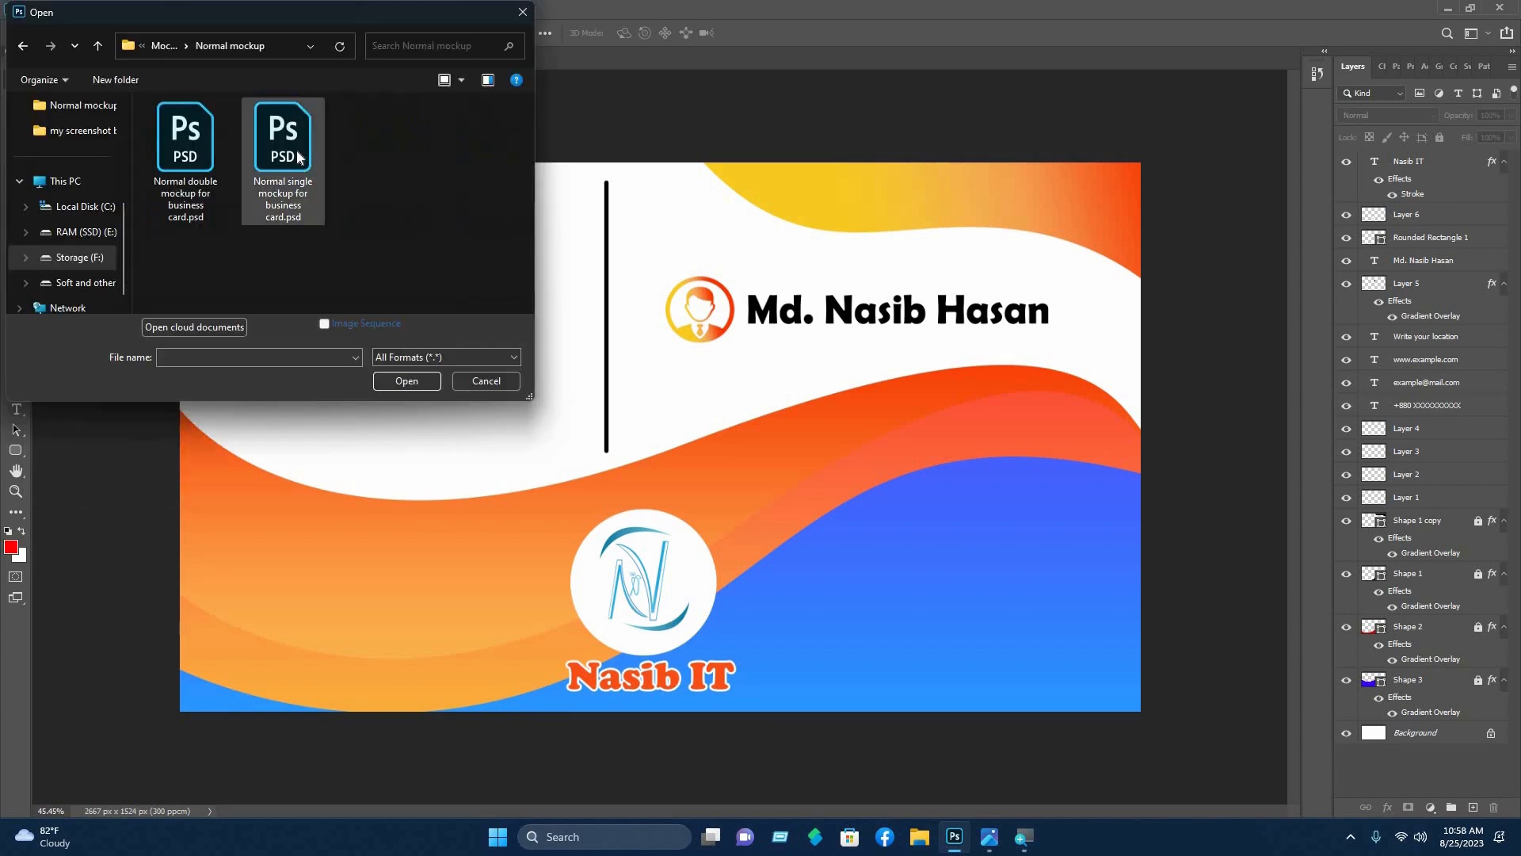
double_click(283, 175)
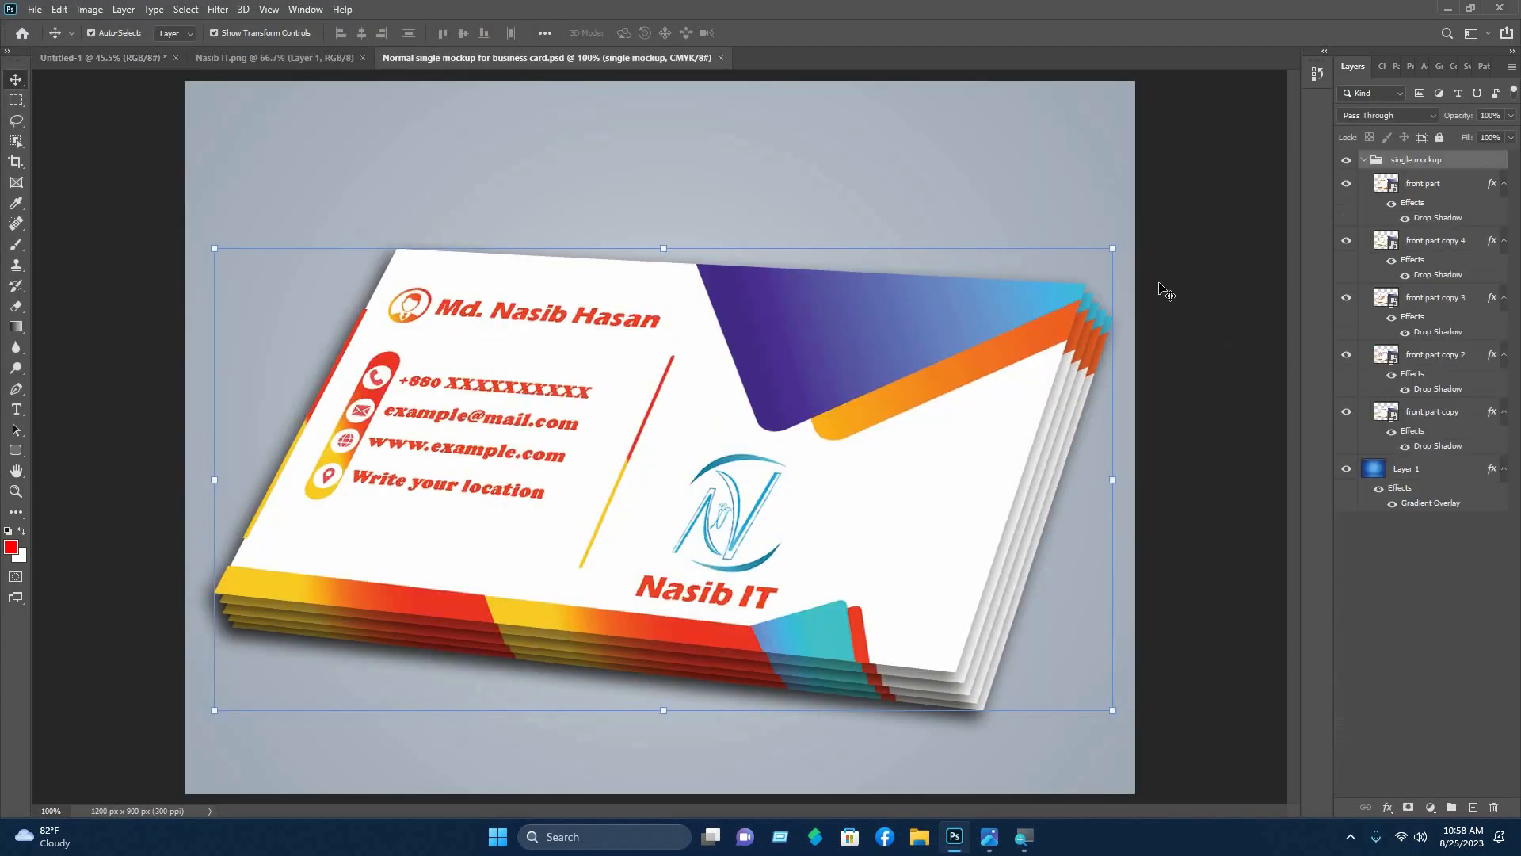
- Open the front card's smart object and delete all its placeholder design layers
double_click(1395, 186)
left_click_drag(1235, 720, 210, 131)
key("Delete")
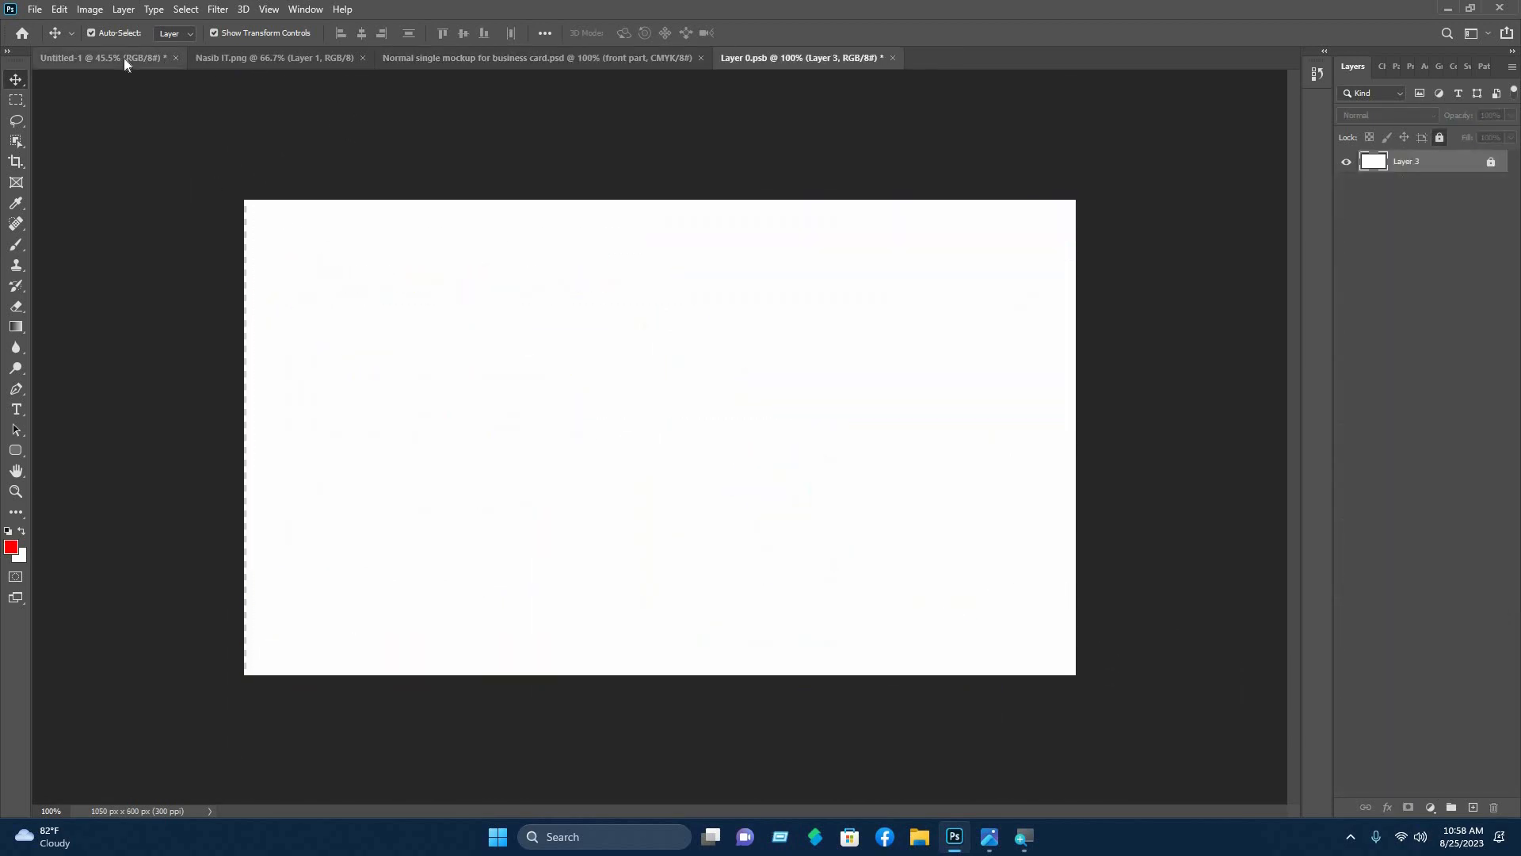
- Copy all the Untitled-1 card design layers into the Layer 0.psb document
key("ctrl+z")
key("ctrl+shift+z")
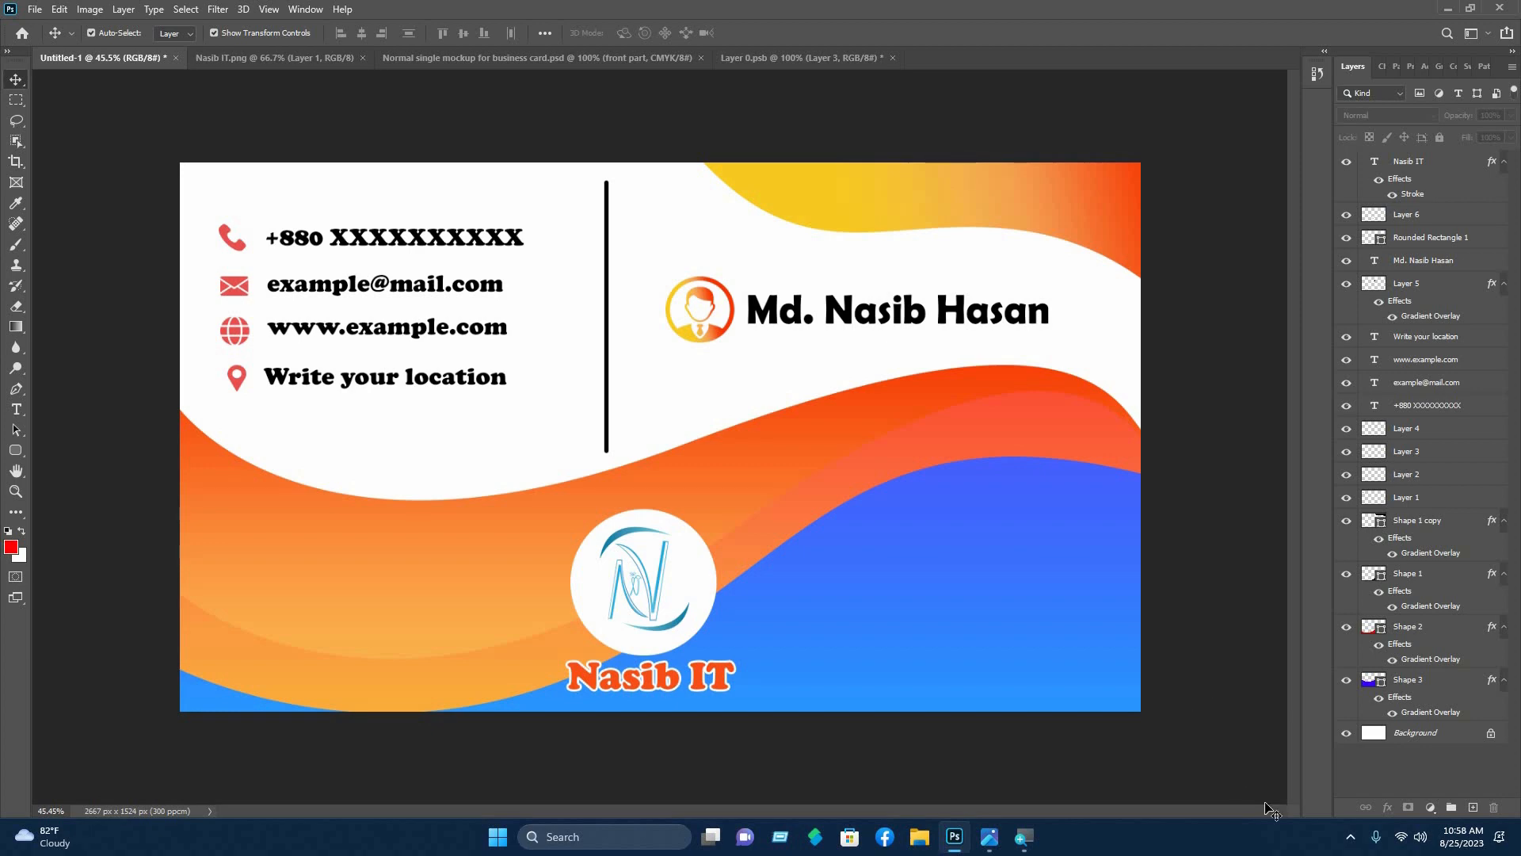
left_click_drag(247, 177, 110, 104)
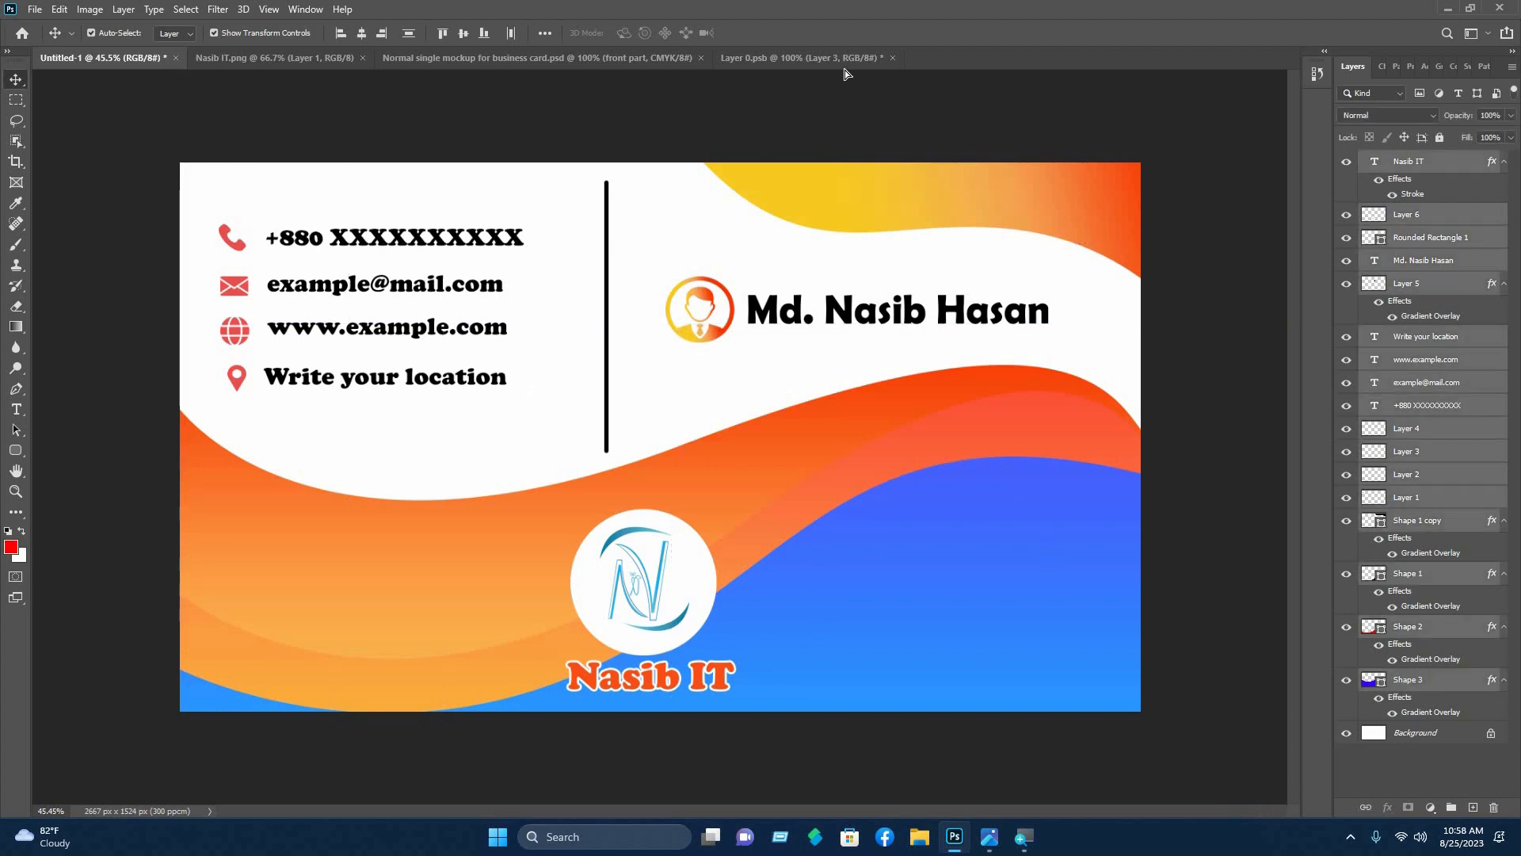
left_click_drag(845, 70, 786, 548)
- Scale and position the imported design to cover the whole front card
scroll(807, 539, "down", 5)
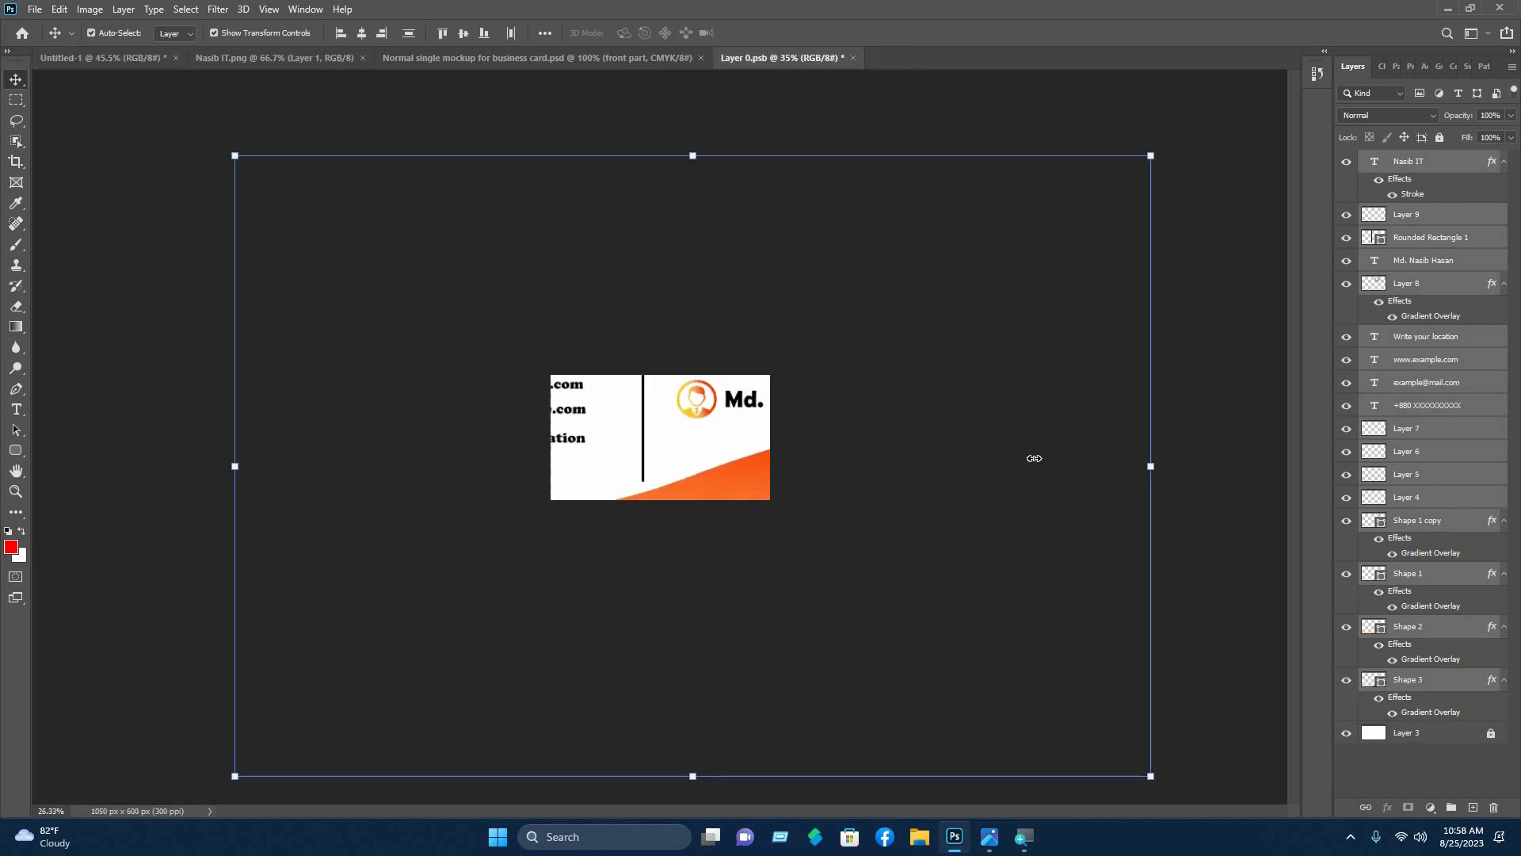
left_click_drag(720, 475, 561, 542)
left_click_drag(479, 662, 682, 481)
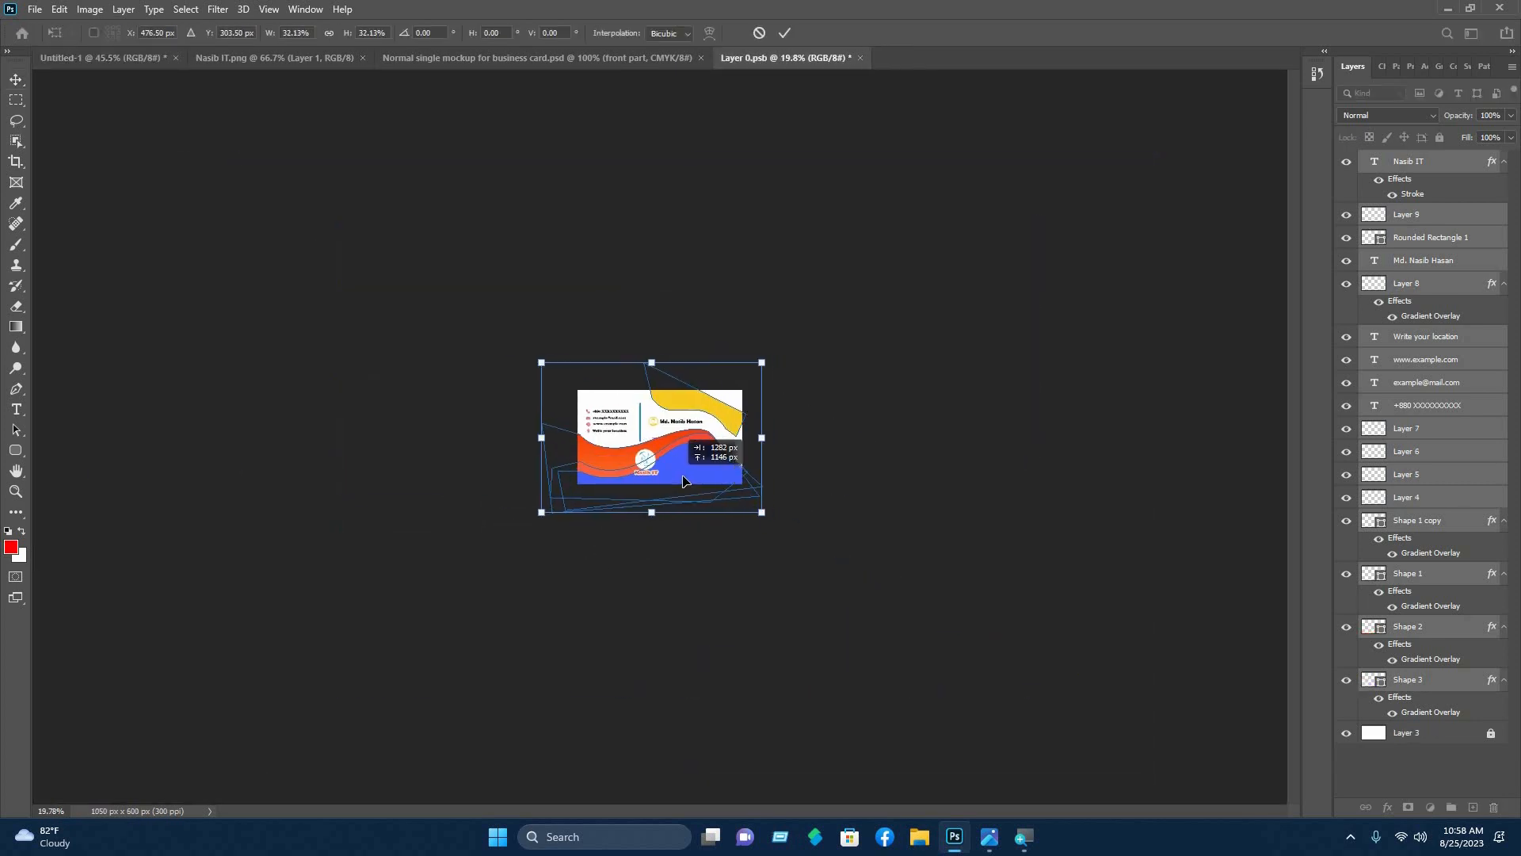
scroll(682, 482, "up", 16)
left_click_drag(1133, 783, 1231, 849)
left_click_drag(772, 509, 741, 476)
scroll(742, 477, "down", 4)
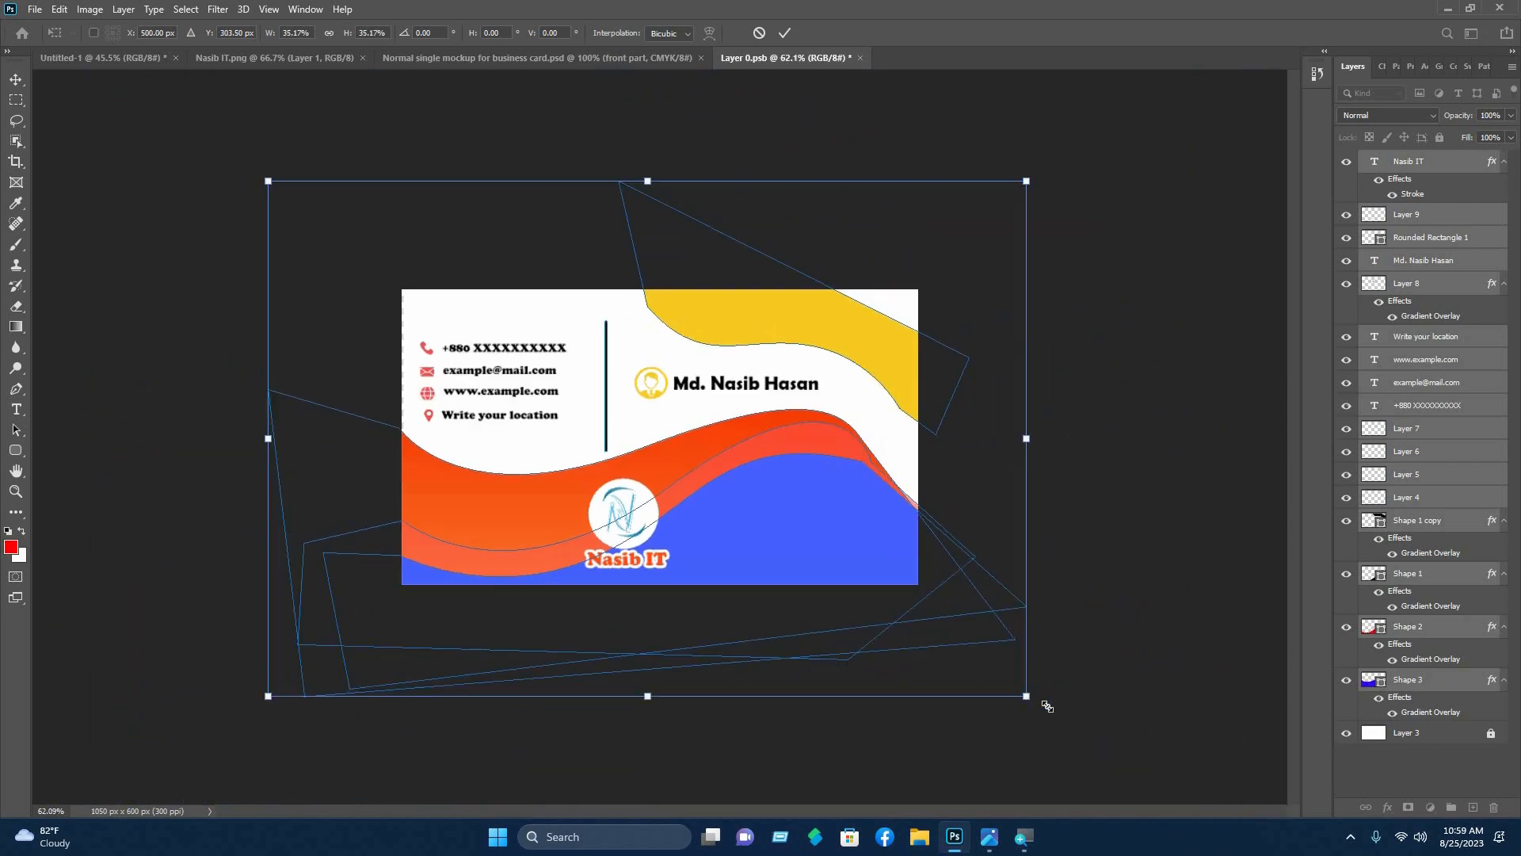
left_click_drag(1027, 697, 1103, 746)
mouse_move(781, 336)
left_mouse_down()
mouse_move(788, 319)
mouse_move(771, 309)
left_mouse_up()
left_click_drag(1088, 153, 1041, 176)
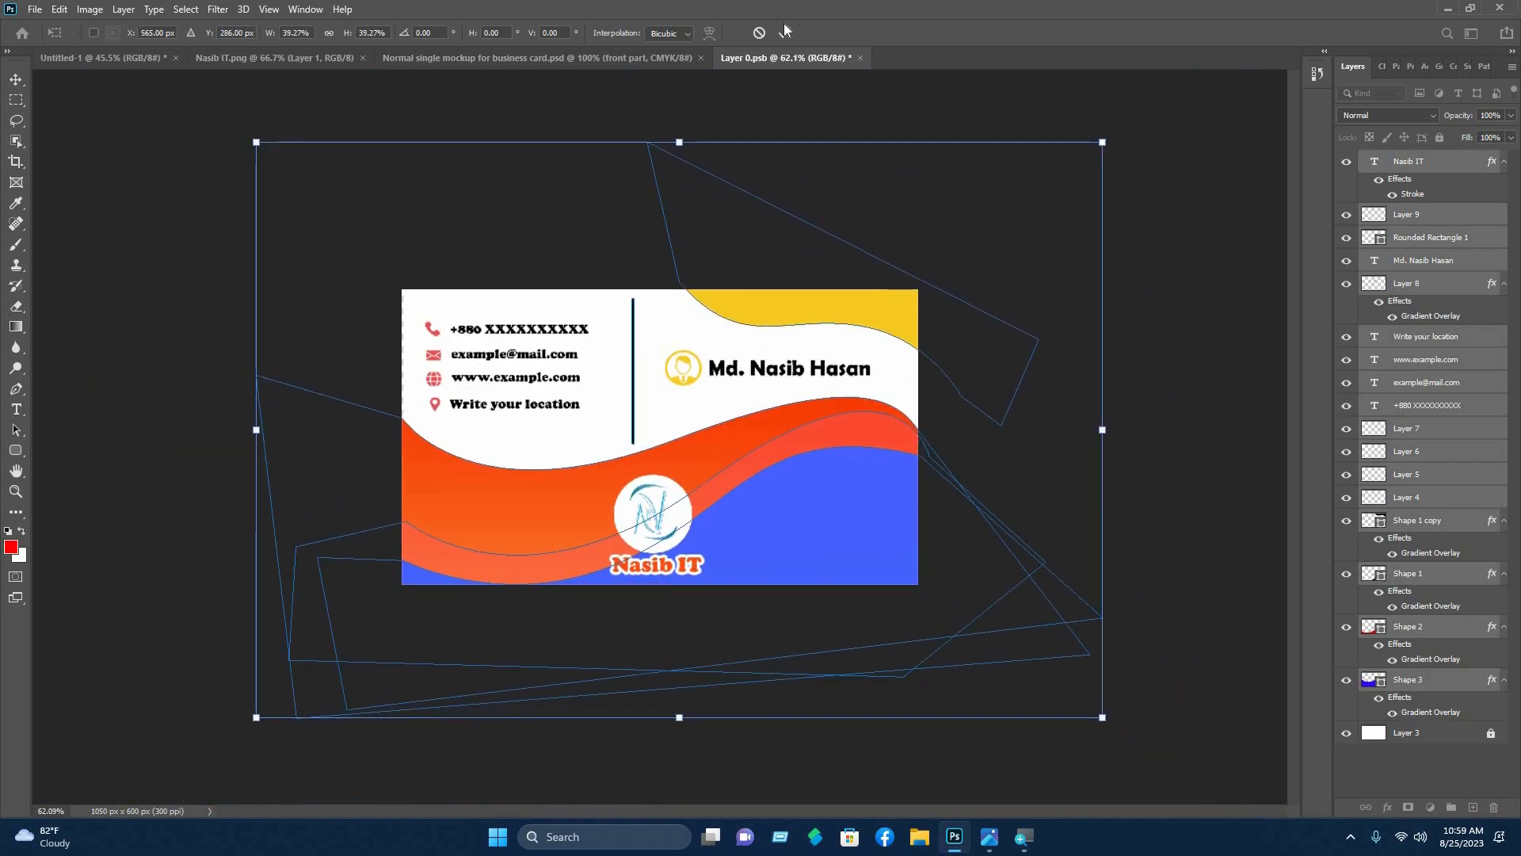
left_click(786, 33)
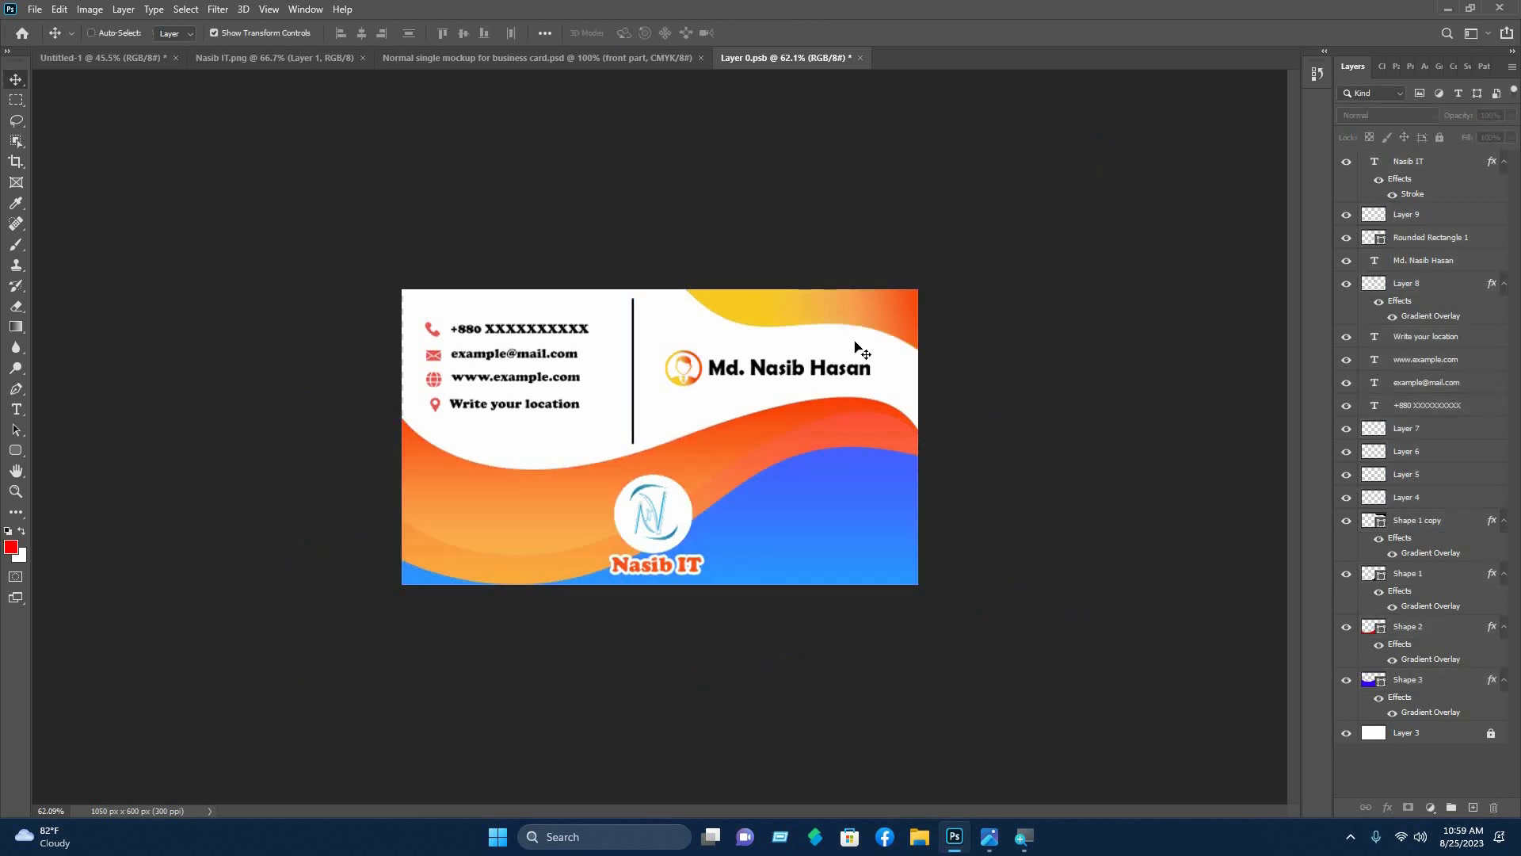
- Save the smart object and return to the mockup to view the stacked cards
key("ctrl+s")
scroll(830, 265, "up", 3)
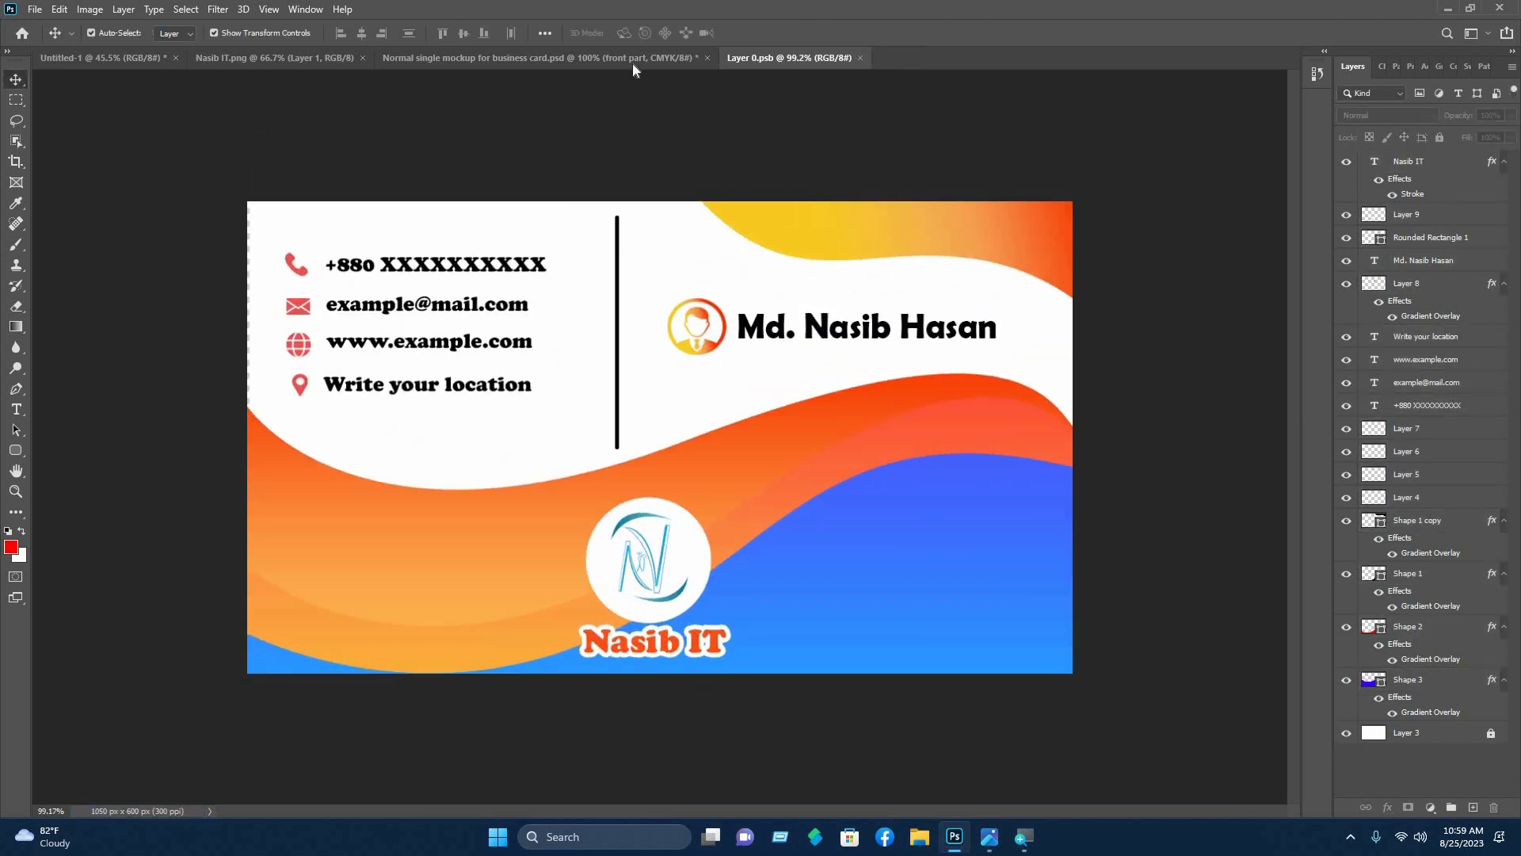
left_click(632, 63)
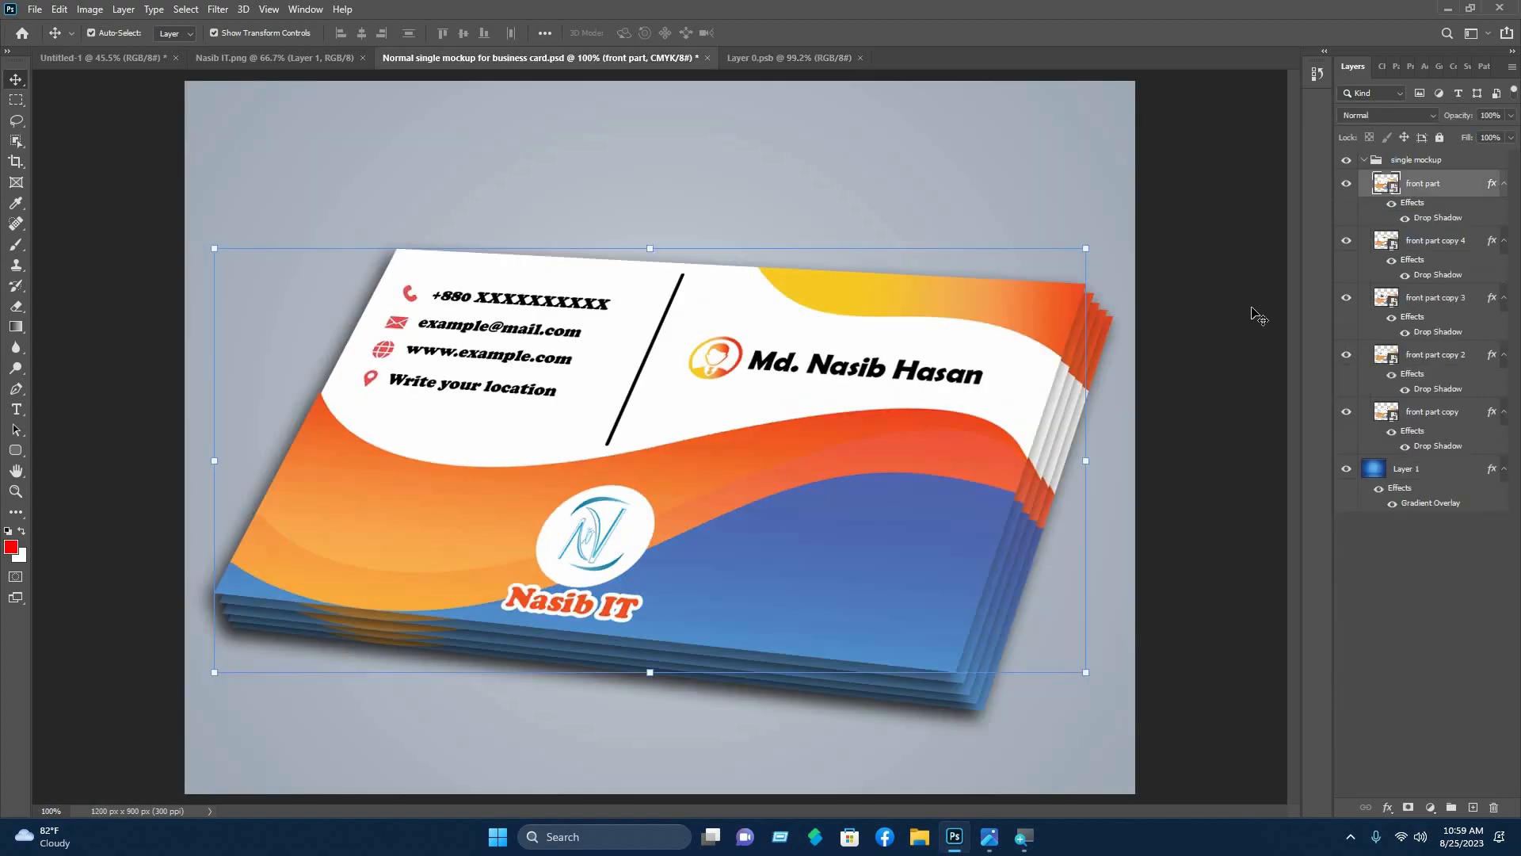
left_click(785, 596)
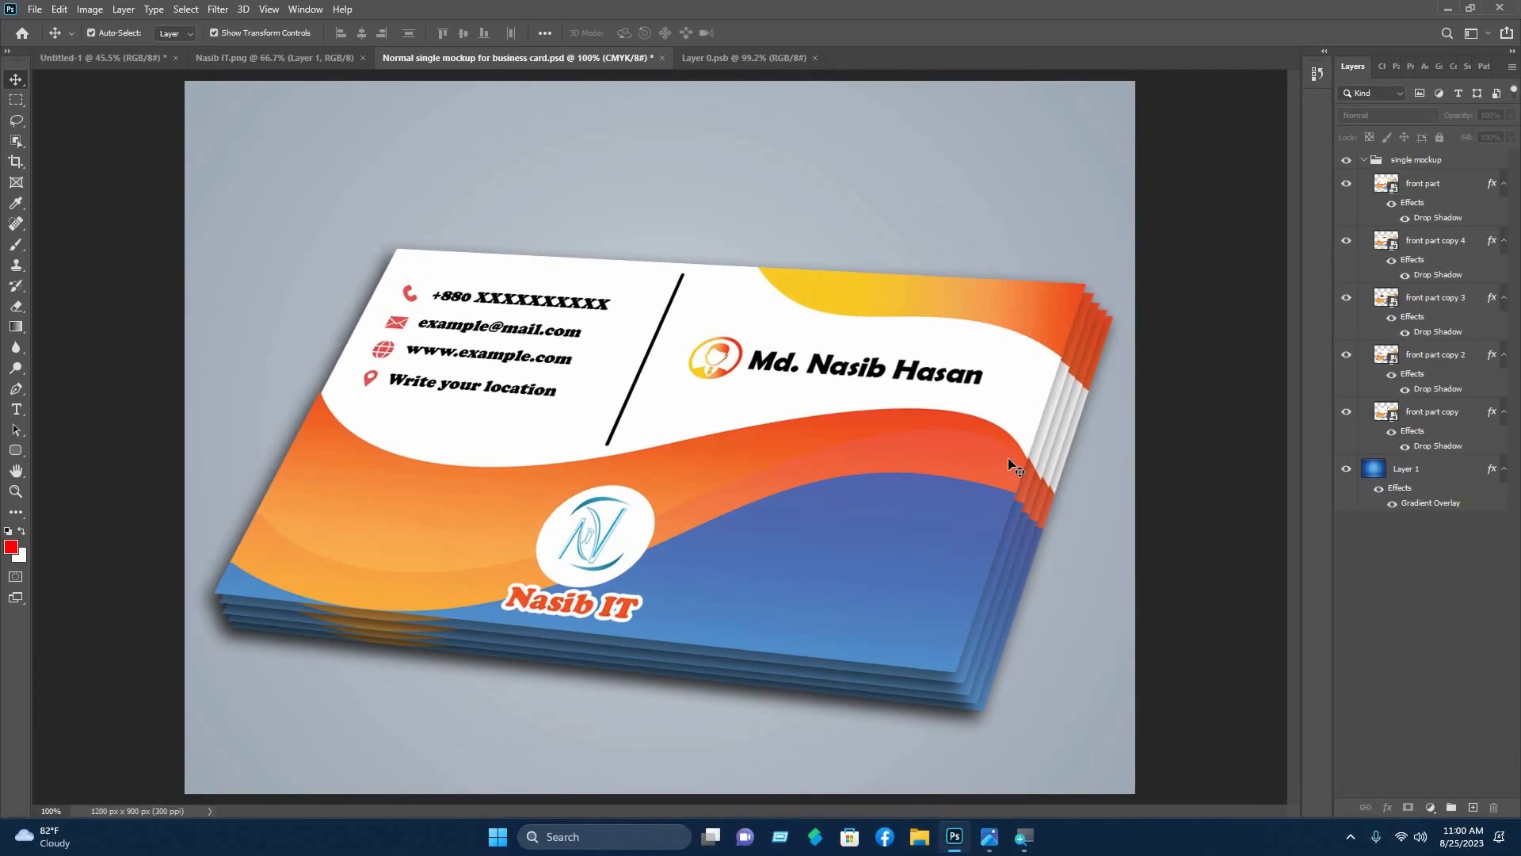